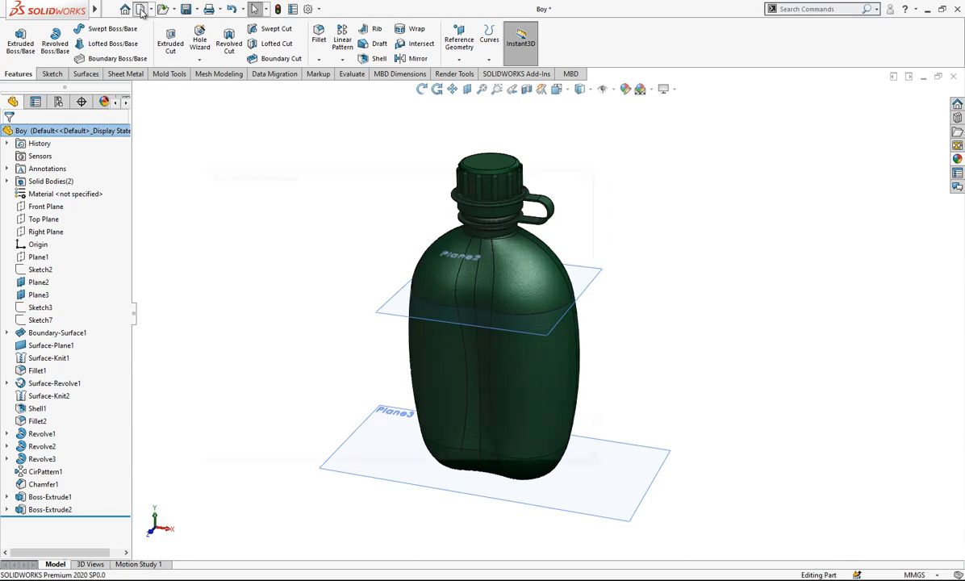
Create a new part document and start a sketch on the Front Plane.
click(269, 288)
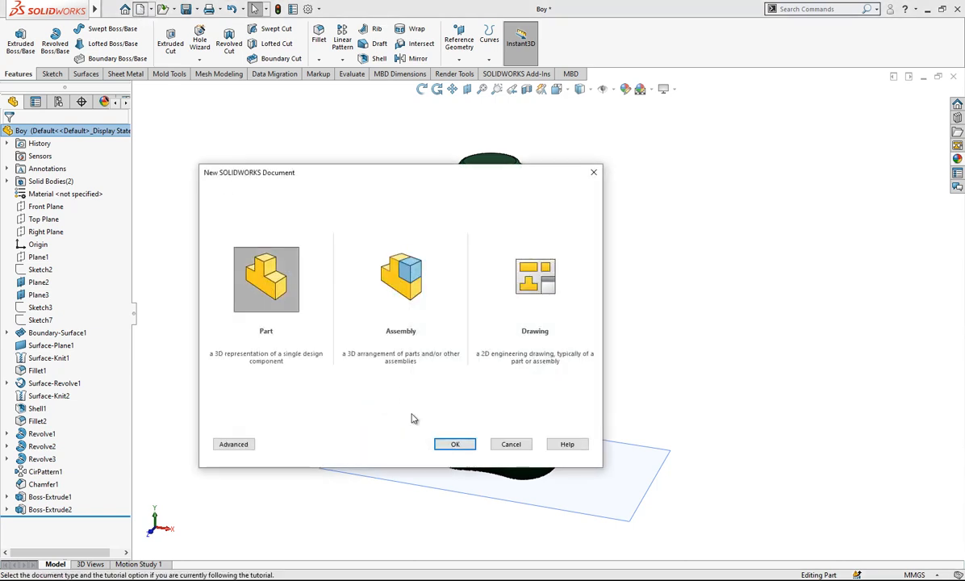
click(445, 443)
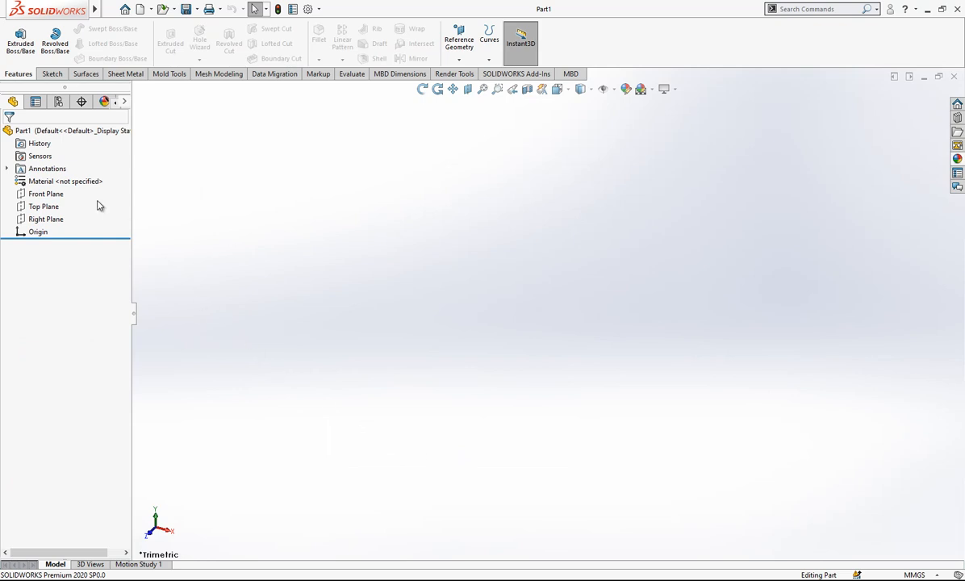
click(48, 196)
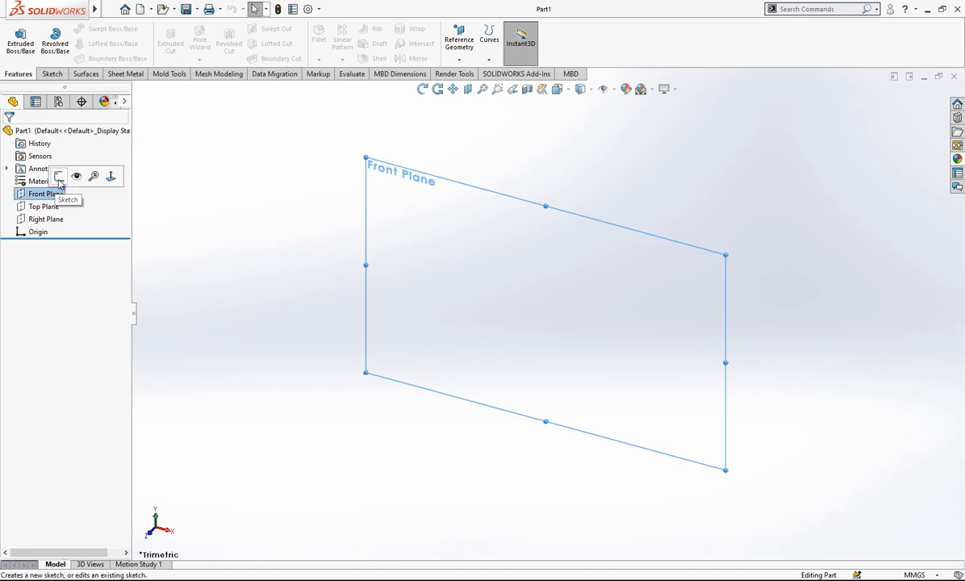
click(58, 177)
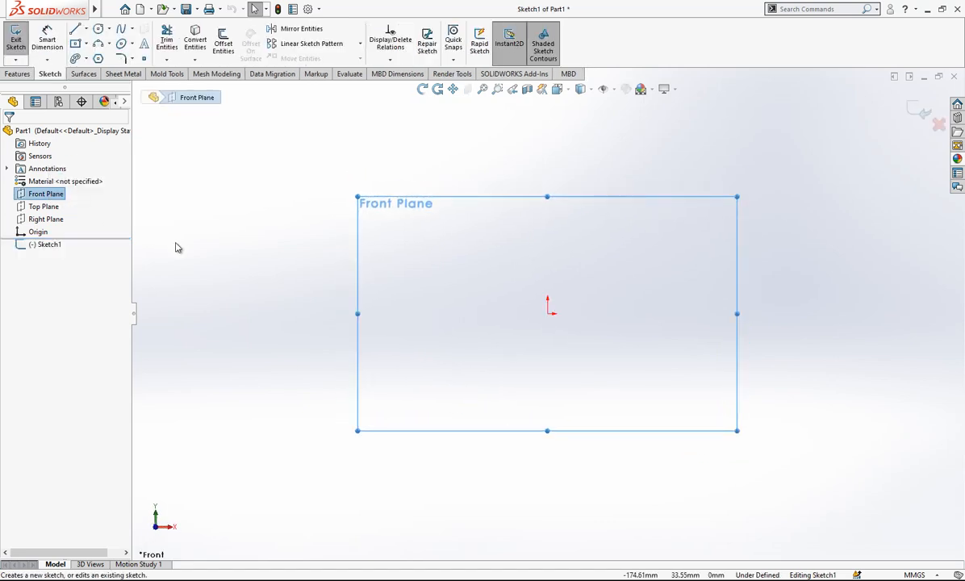
Sketch a vertical line about 34 mm long downward from the origin and make it construction geometry.
click(75, 30)
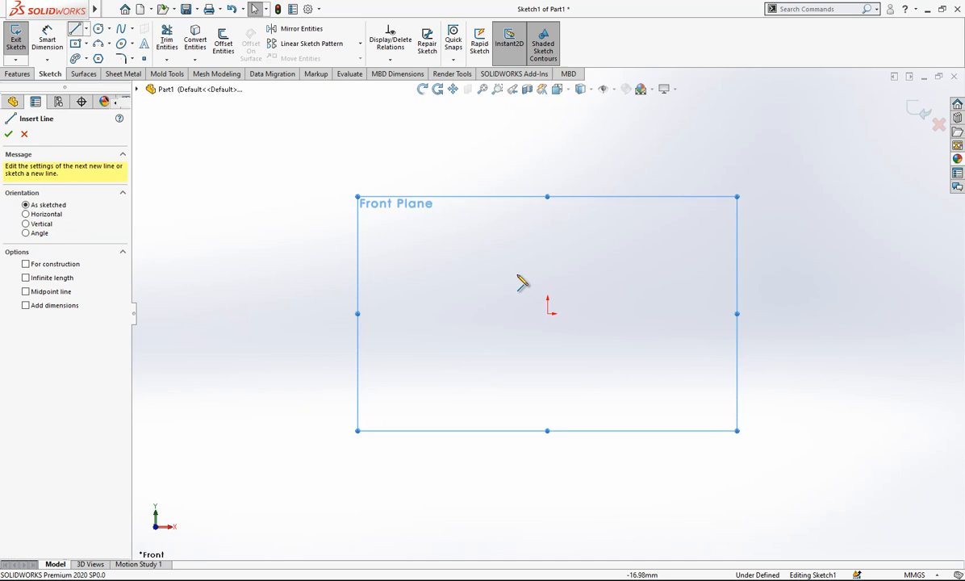
click(547, 313)
click(547, 385)
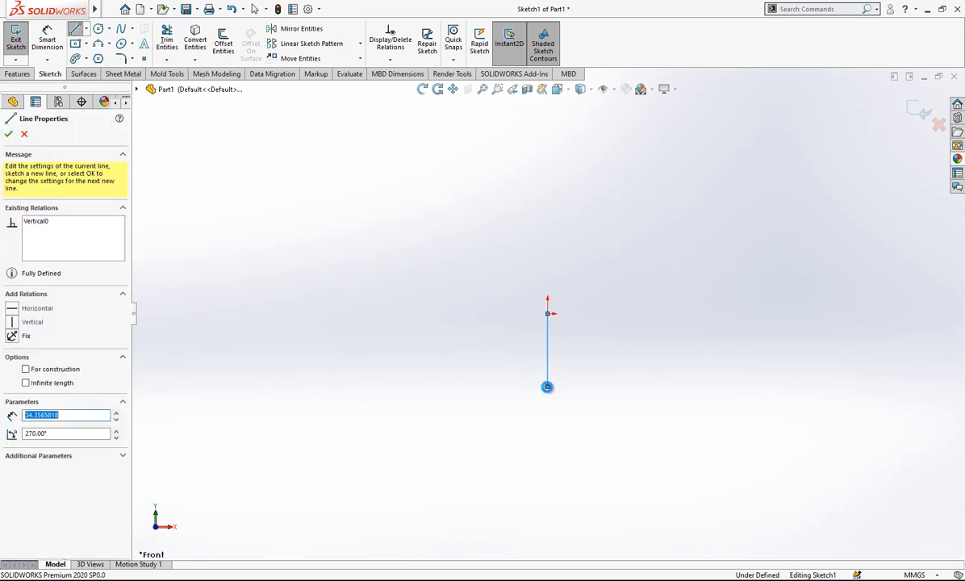
key(Escape)
click(549, 361)
click(670, 319)
click(644, 326)
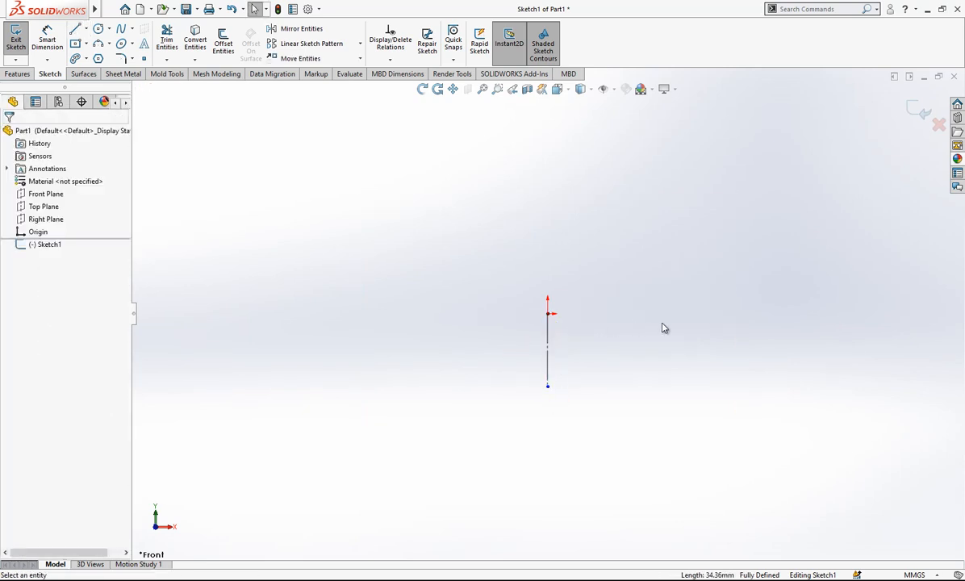
Sketch a horizontal line about 51 mm long leftward from the origin and make it construction geometry.
key(l)
click(547, 313)
click(437, 313)
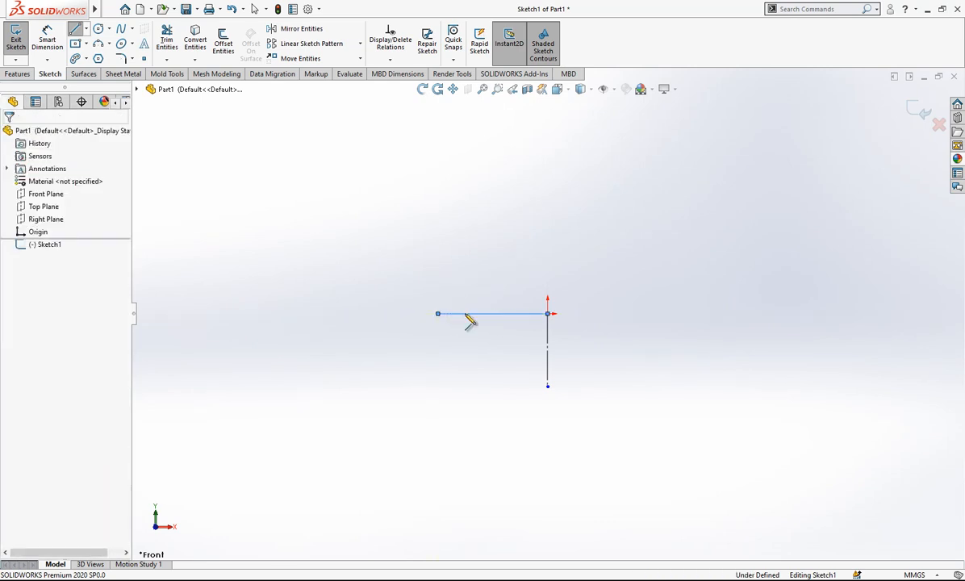
key(Escape)
click(495, 313)
click(593, 278)
click(696, 295)
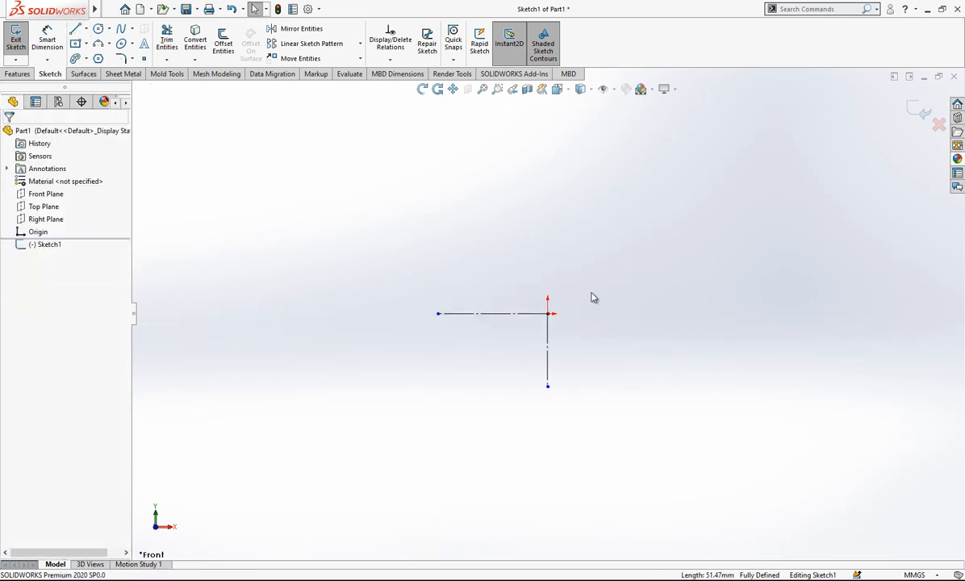
Draw a vertical line upward from the origin and a horizontal line about 61 mm long leftward from its end, both as construction geometry.
key(l)
click(547, 312)
click(547, 170)
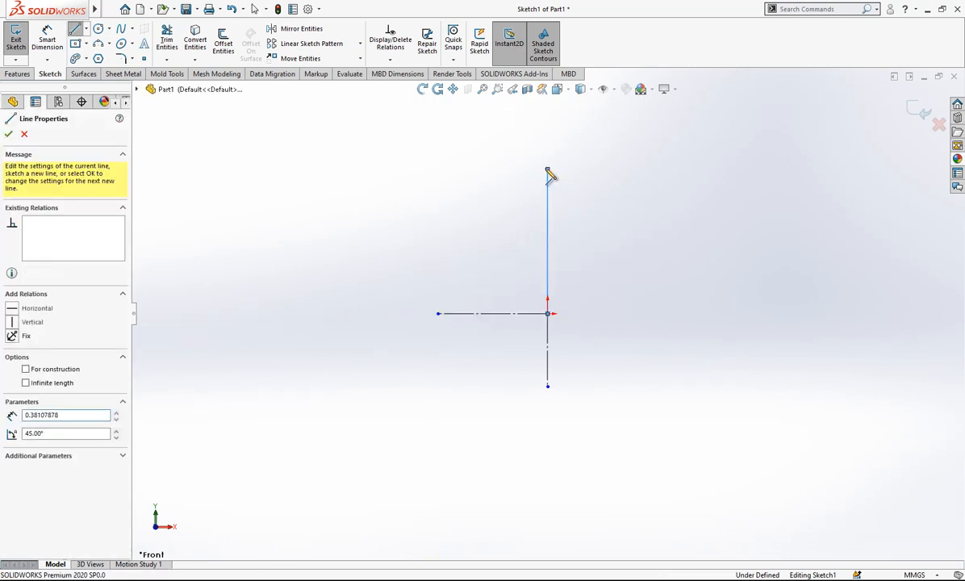
click(416, 168)
key(Escape)
click(513, 167)
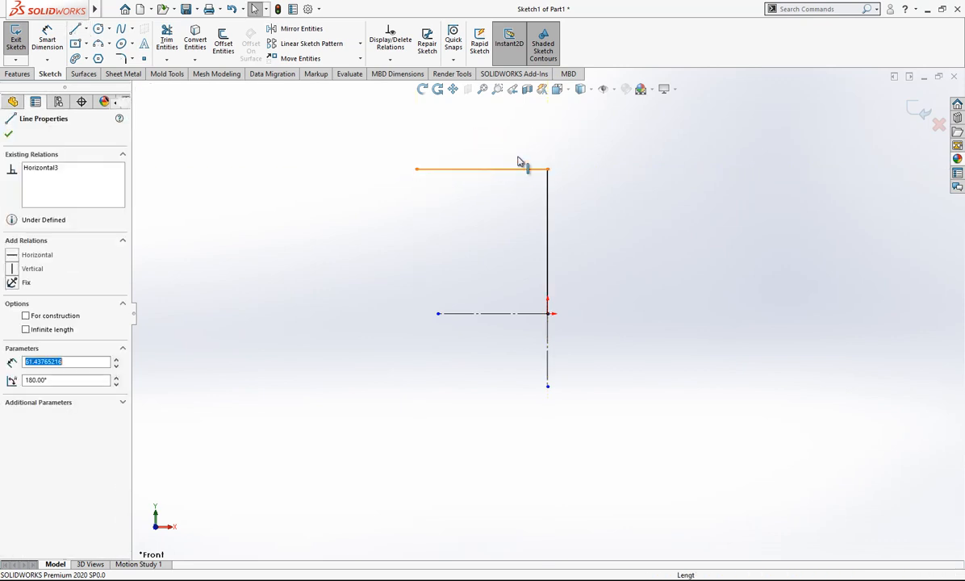
click(582, 200)
click(550, 207)
click(668, 188)
Extend the vertical axis upward with another line and a short horizontal line leftward from its top, both as construction geometry.
key(l)
key(Escape)
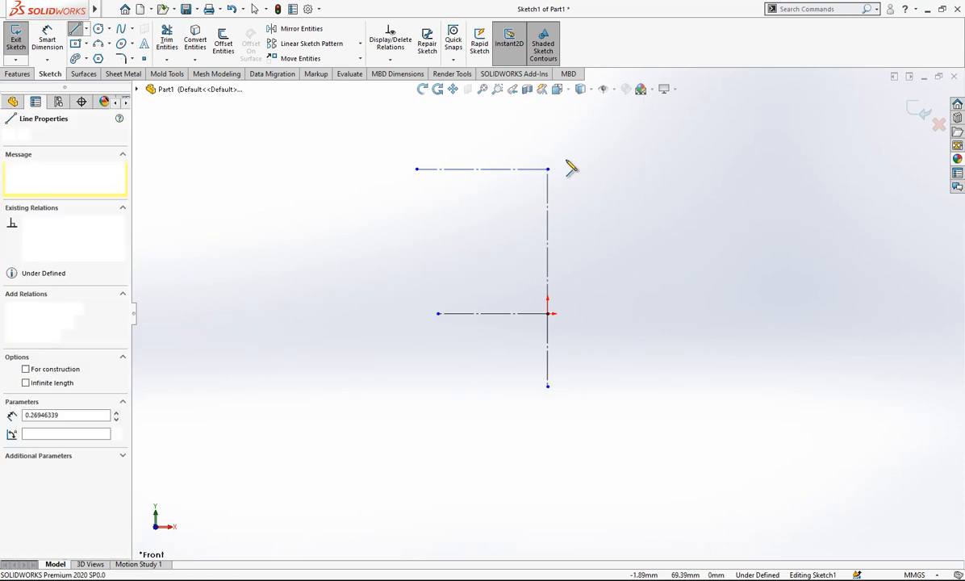
key(l)
click(548, 169)
scroll(560, 193, up, 3)
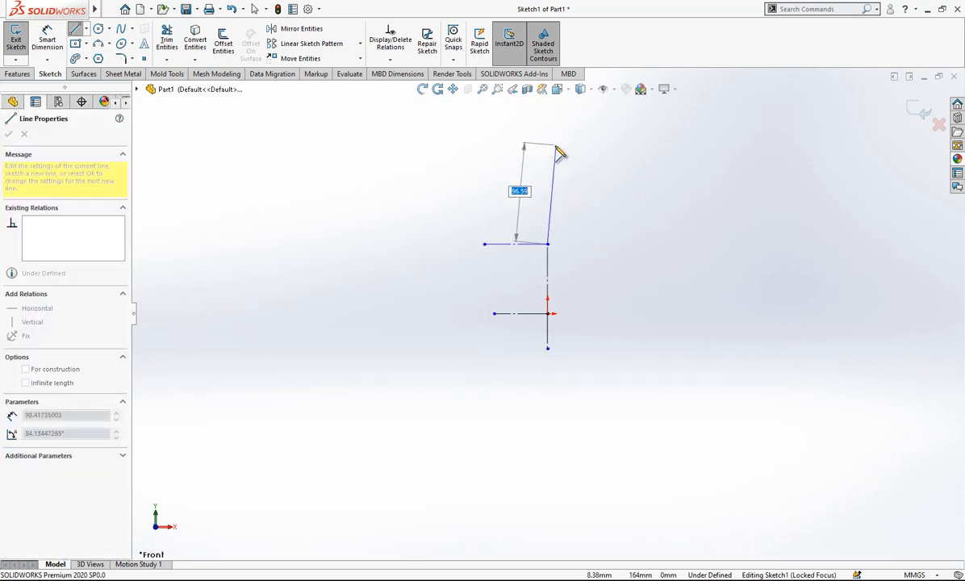
click(548, 194)
scroll(548, 198, down, 4)
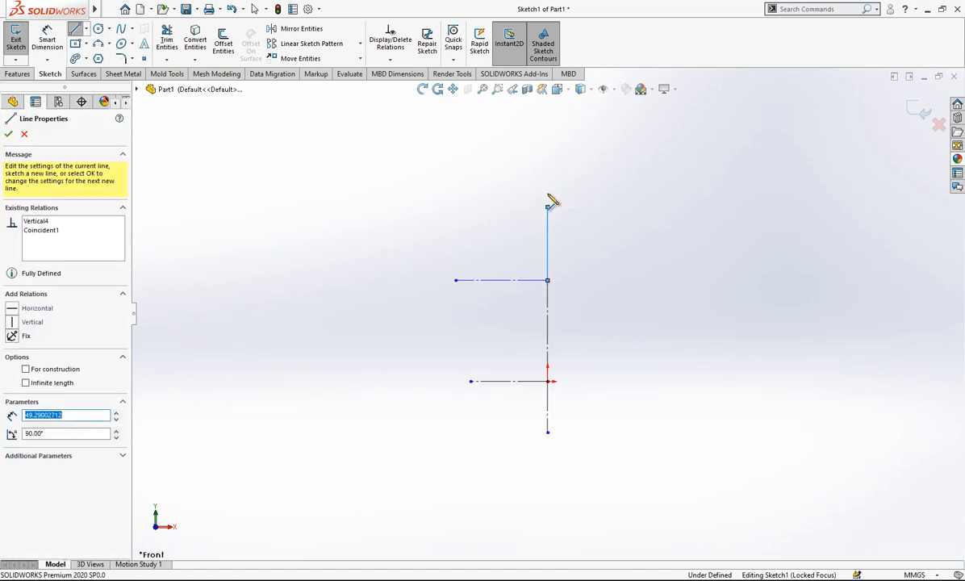
double_click(484, 225)
key(Escape)
drag(585, 217, 519, 251)
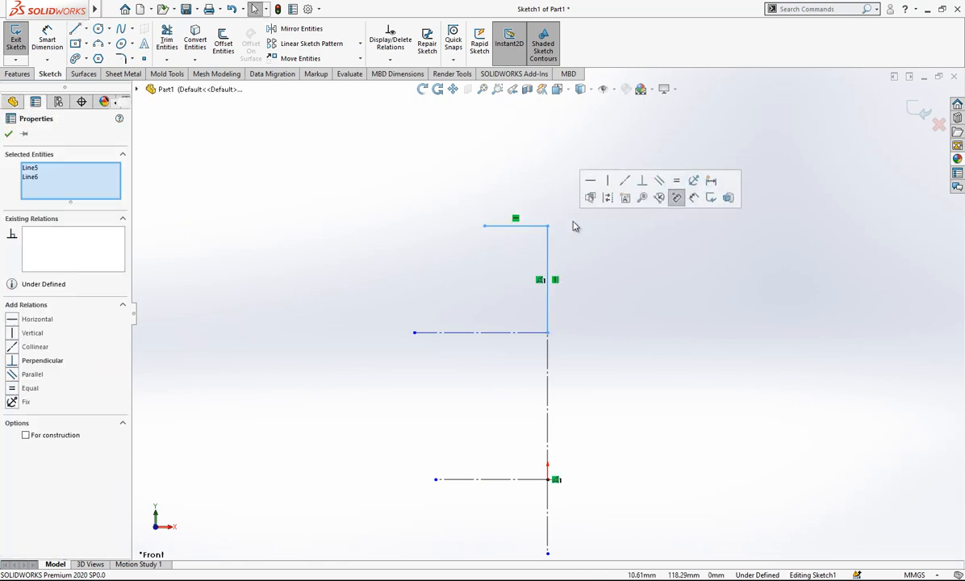
click(607, 200)
Dimension the vertical construction line directly above the origin to 110 mm.
scroll(602, 246, up, 3)
scroll(601, 267, down, 2)
right_drag(541, 375, 549, 298)
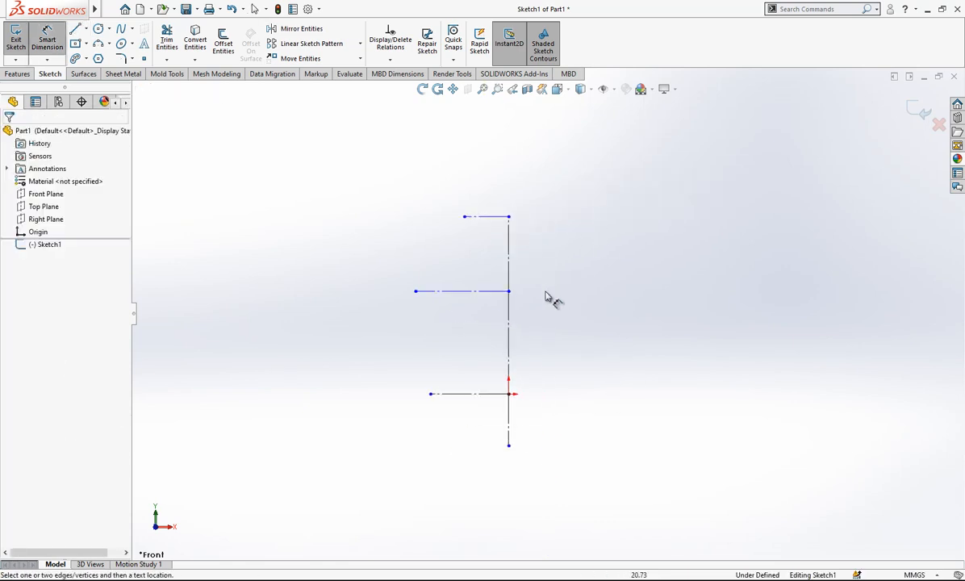
click(509, 337)
click(577, 343)
text(110)
key(Return)
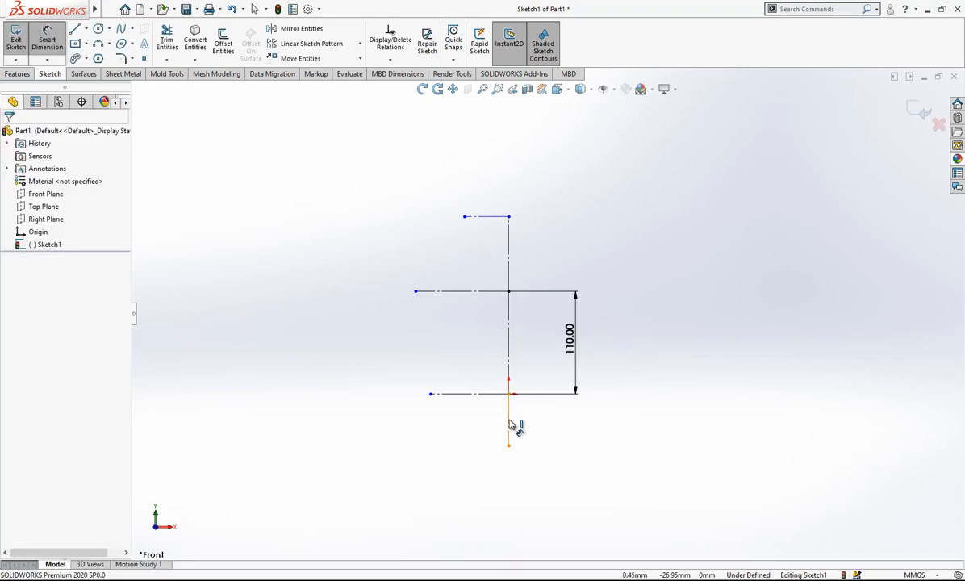
Dimension the vertical construction line below the origin to 24 mm.
click(509, 424)
click(565, 436)
text(24)
key(Return)
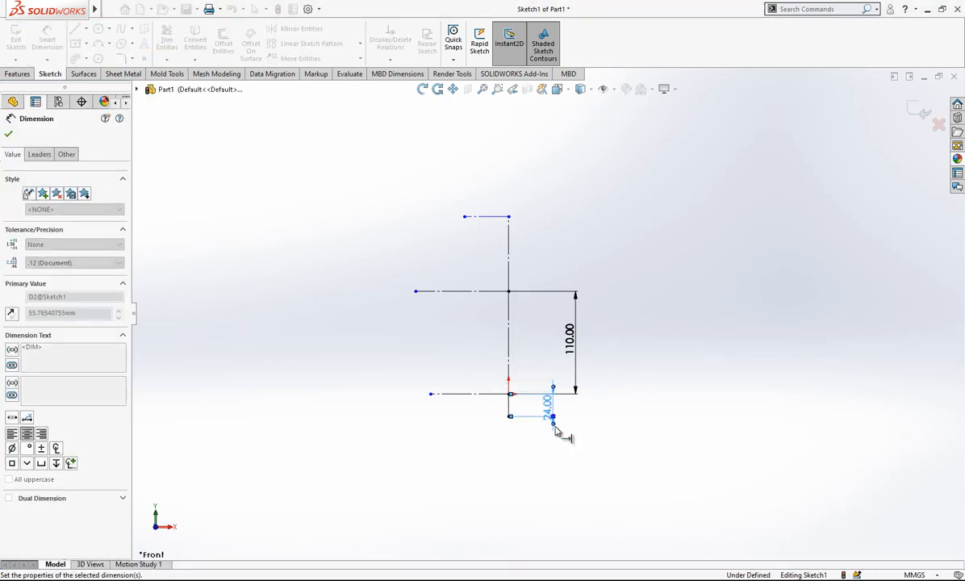
click(685, 488)
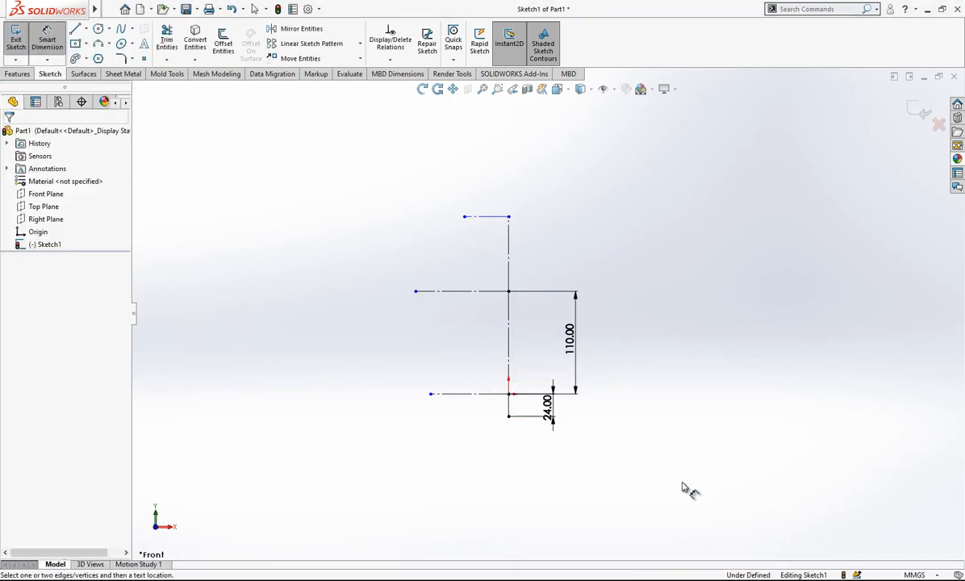
Try a doubled 109 mm dimension from the end of the origin's horizontal line across the vertical centerline, and delete it.
click(431, 396)
click(511, 413)
click(553, 473)
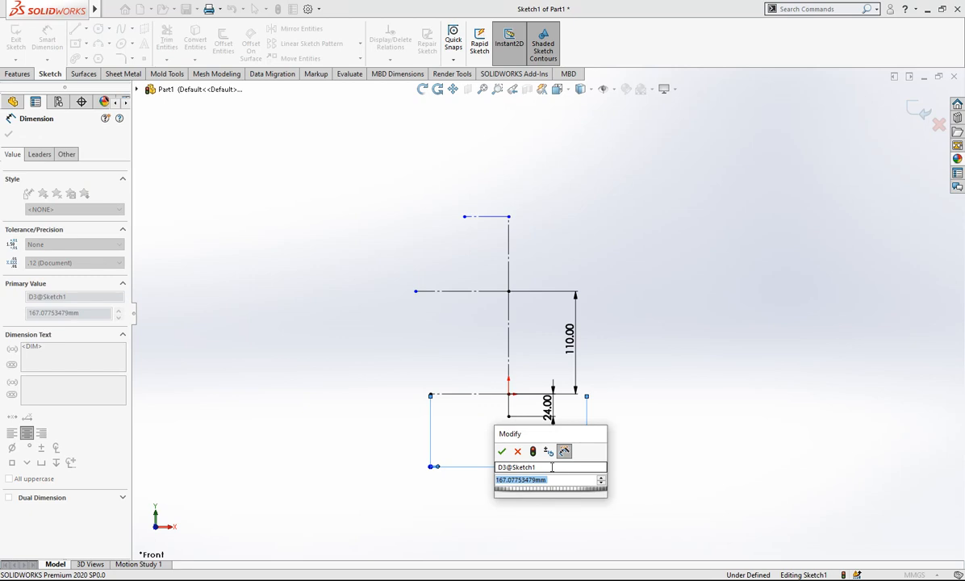
text(94.5*2)
key(Return)
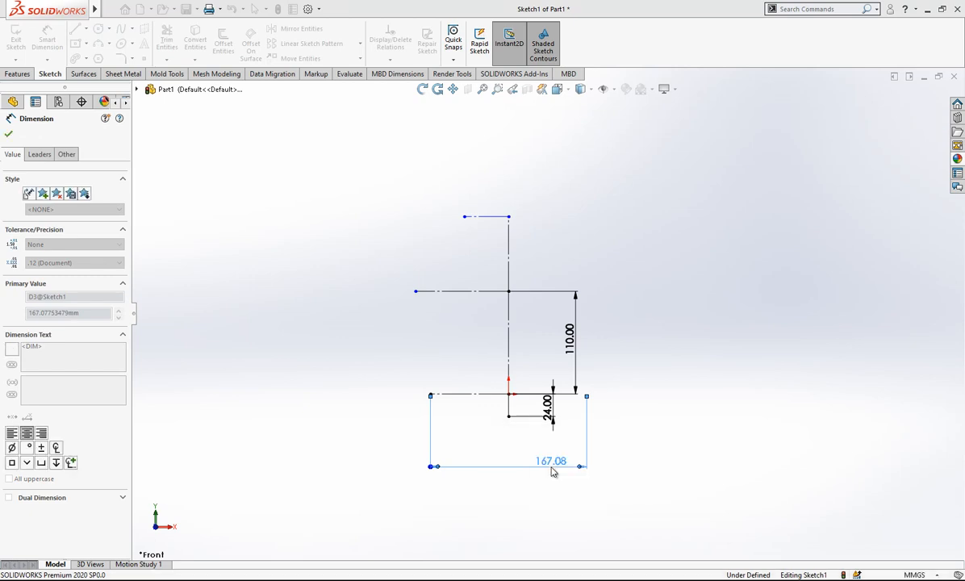
mouse_move(552, 468)
mouse_down()
mouse_move(472, 491)
mouse_move(494, 364)
mouse_up()
scroll(515, 369, down, 1)
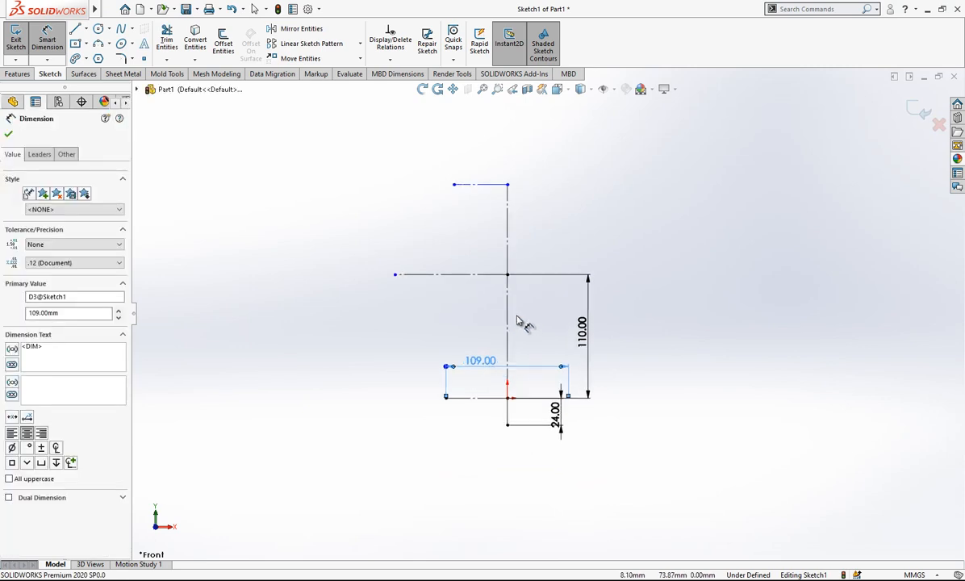
key(Delete)
Dimension the horizontal construction line at the origin to 54.5 mm and the one 110 mm above it to 57.5 mm.
click(473, 387)
click(466, 370)
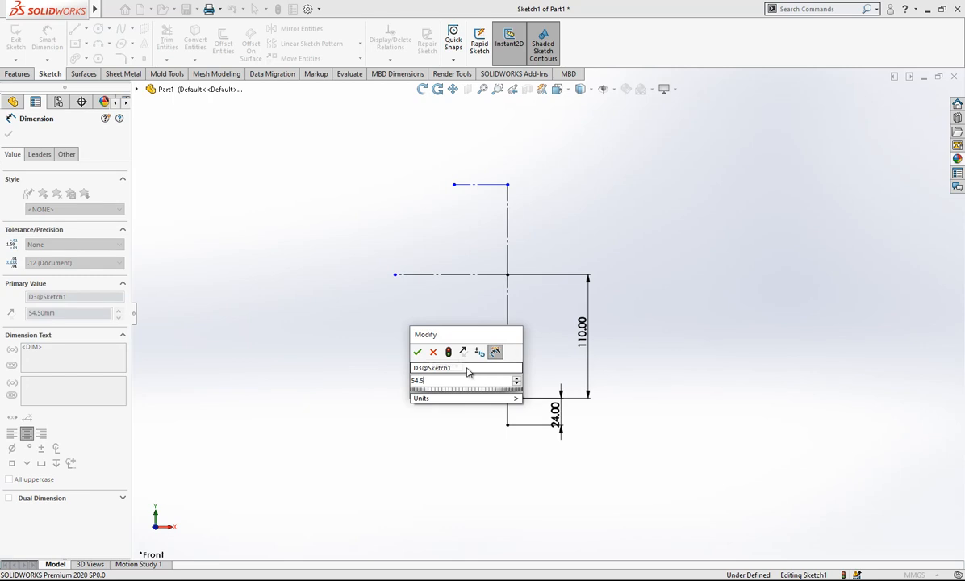
key(Return)
click(448, 275)
click(452, 258)
text(57.5)
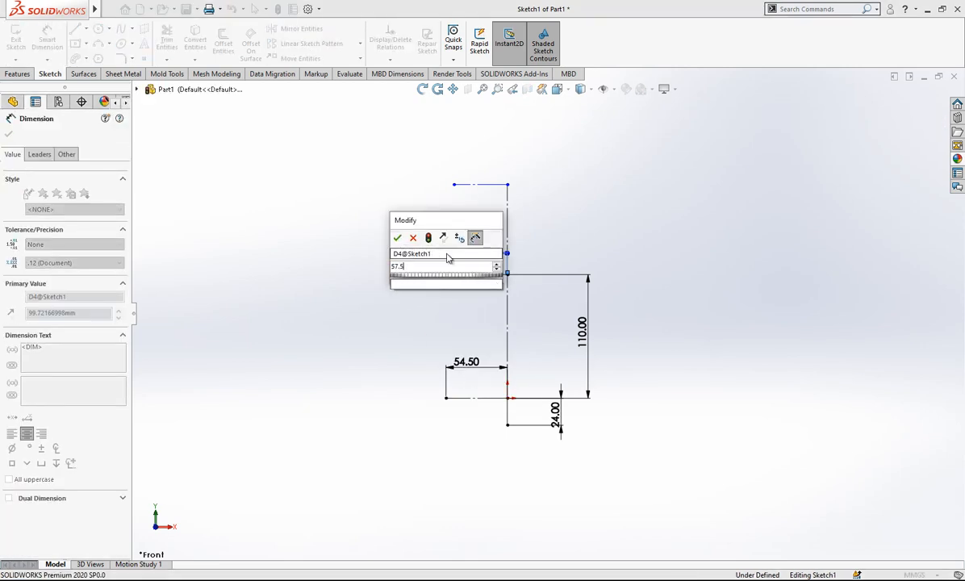
key(Return)
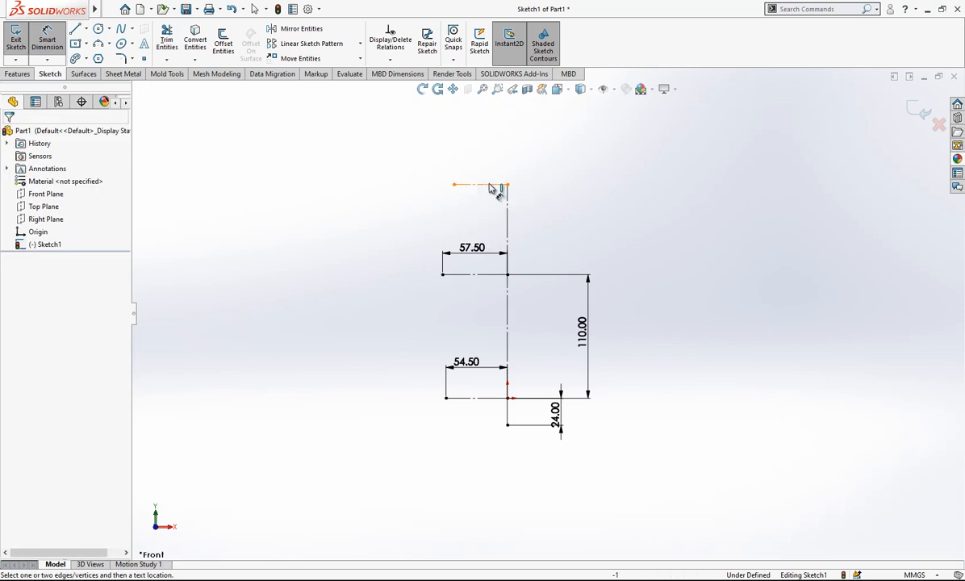
Add a doubled 36 mm dimension from the end of the topmost horizontal line across the vertical centerline.
click(508, 199)
click(454, 185)
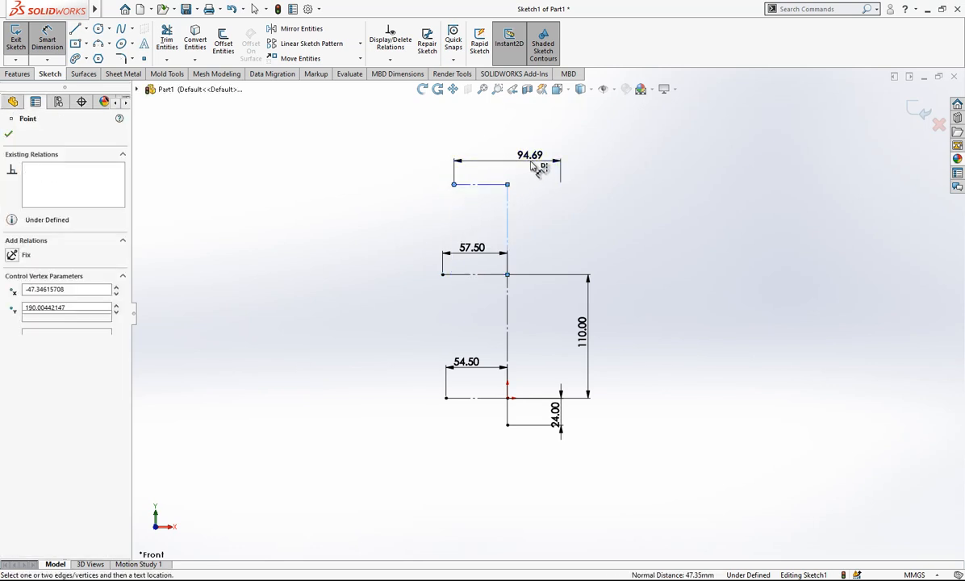
click(533, 166)
text(36)
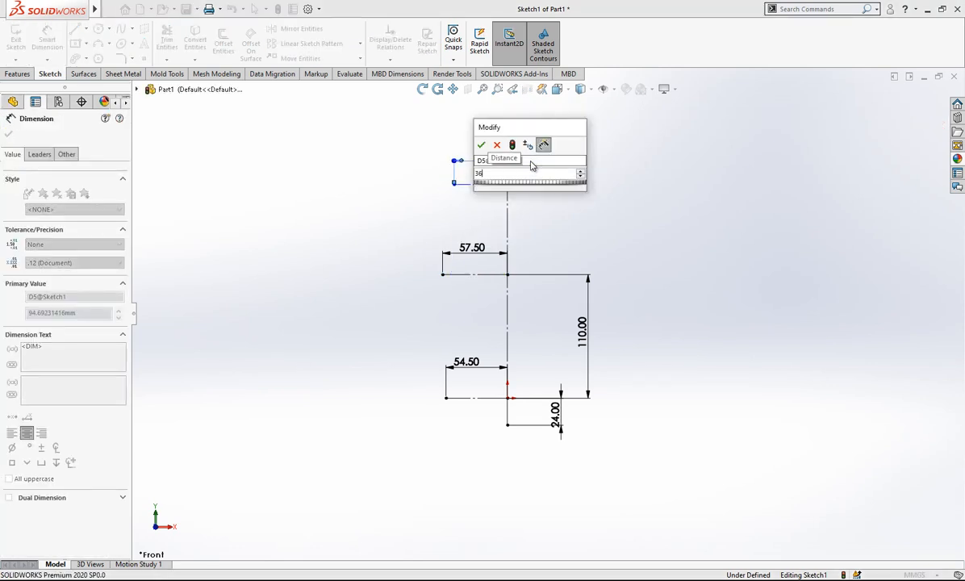
key(Return)
Dimension the uppermost vertical construction line to 45 mm.
click(508, 214)
click(567, 240)
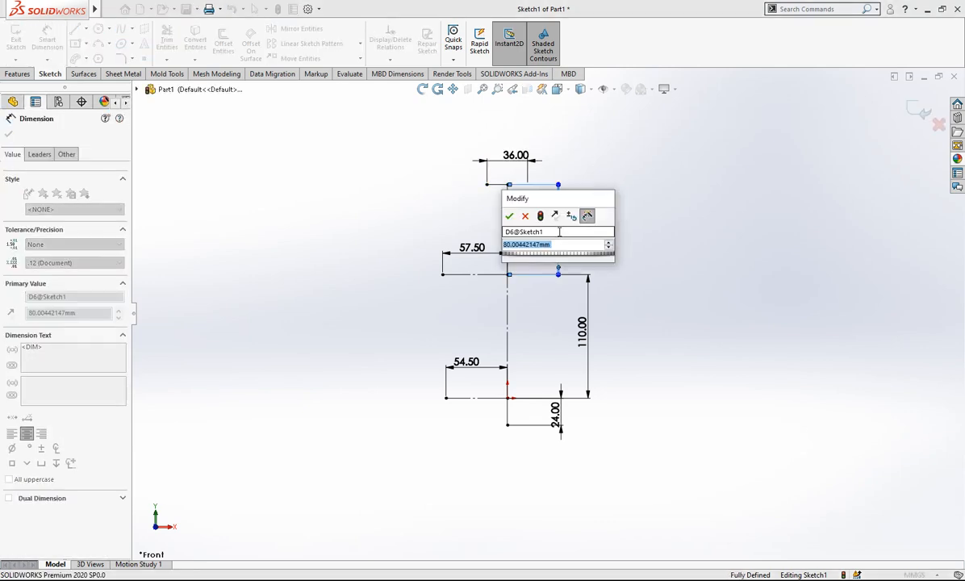
text(45)
key(Return)
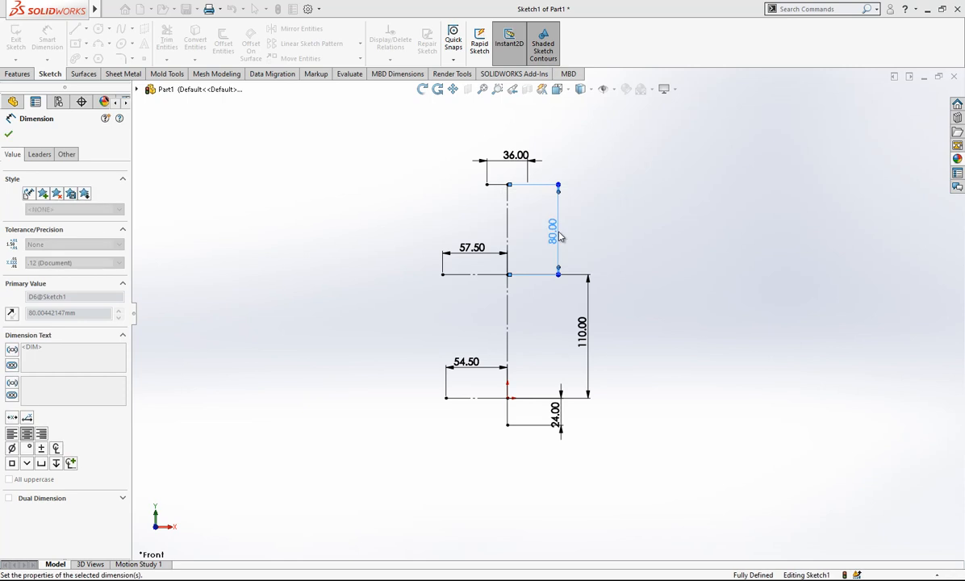
Reposition the 57.5 mm and 54.5 mm dimensions clear of the construction lines and fit the sketch in view.
mouse_move(458, 244)
mouse_down()
mouse_move(424, 219)
mouse_move(431, 338)
mouse_move(432, 316)
mouse_up()
drag(453, 407, 427, 384)
key(Escape)
key(f)
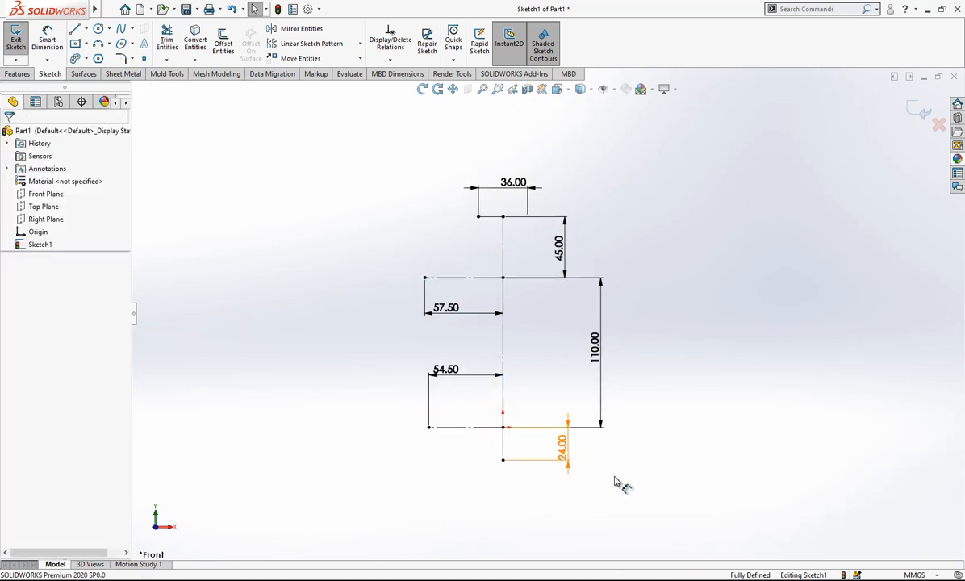
Sketch a horizontal line about 32 mm long leftward from the lowest centerline endpoint and make it construction geometry.
key(l)
click(503, 462)
click(459, 460)
key(Escape)
click(488, 460)
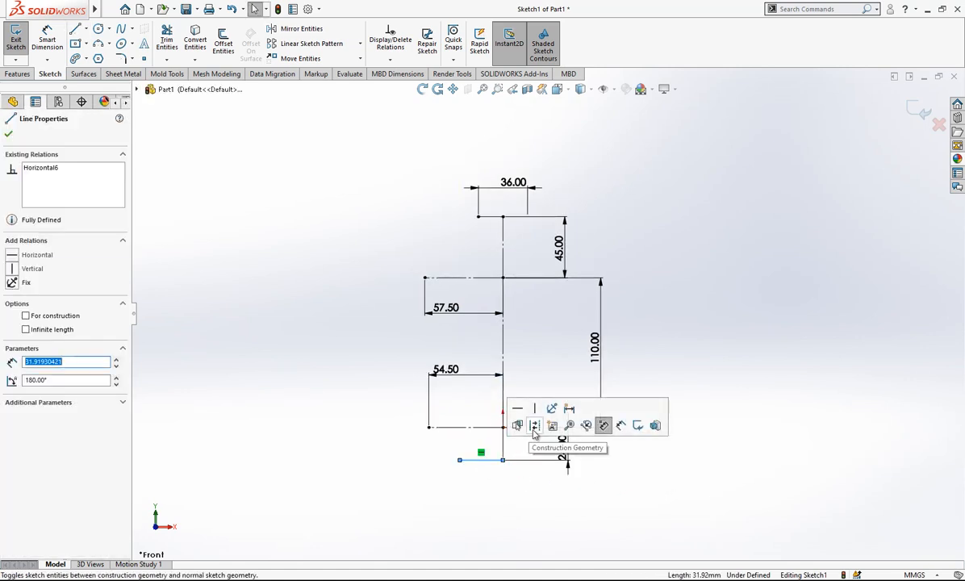
click(543, 448)
Dimension the lowest horizontal construction line to 42.5 mm.
scroll(543, 449, down, 2)
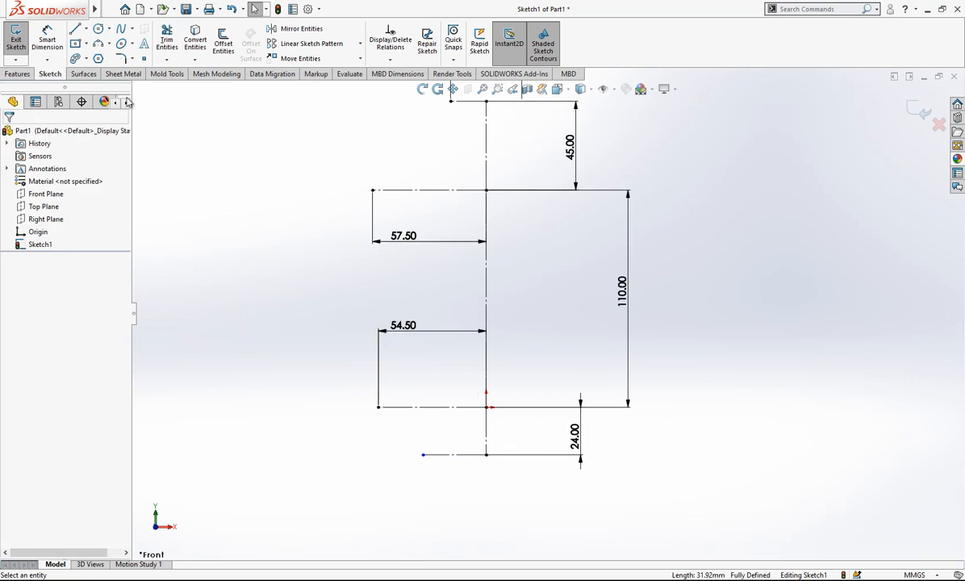
click(47, 41)
click(466, 461)
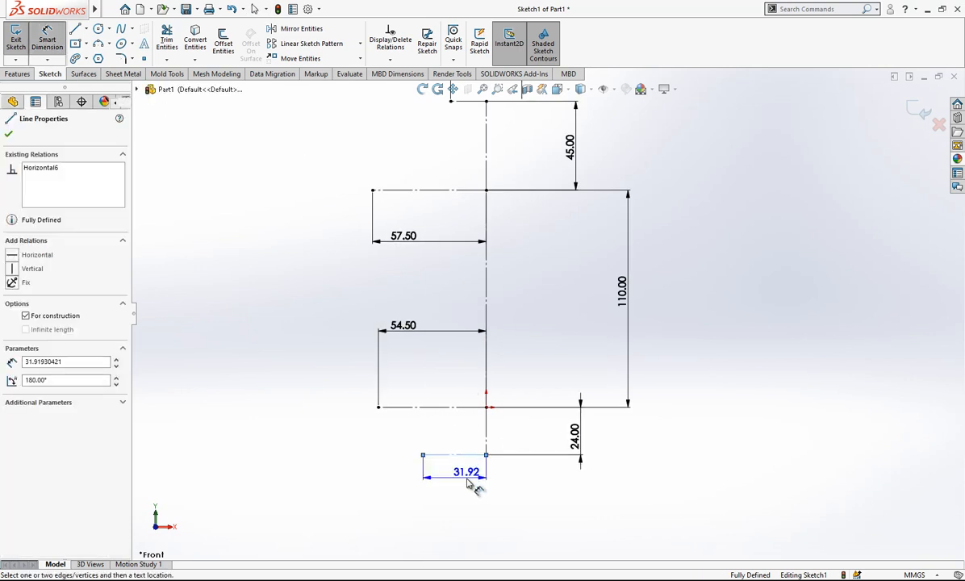
click(475, 497)
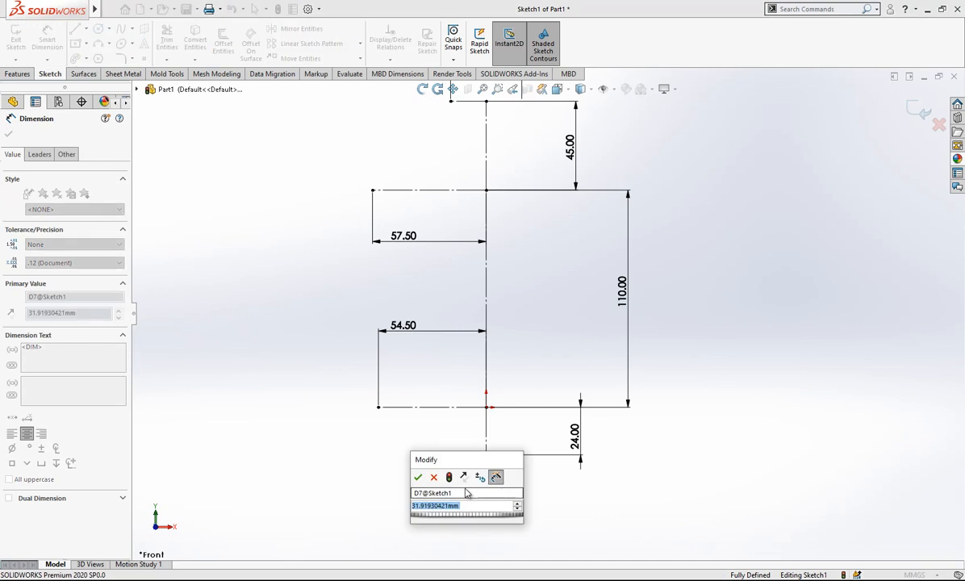
key(Return)
key(Escape)
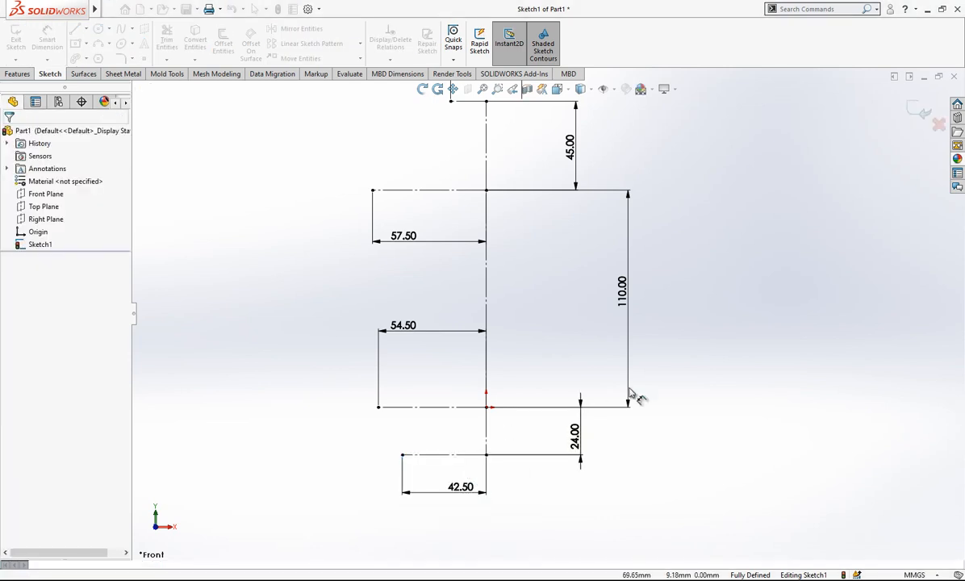
Reposition the 24, 110 and 45 mm vertical dimensions closer to the vertical centerline.
drag(569, 437, 564, 433)
drag(621, 296, 533, 303)
drag(575, 146, 503, 154)
scroll(554, 197, up, 3)
scroll(552, 192, down, 2)
click(420, 300)
drag(435, 398, 440, 387)
click(671, 342)
scroll(629, 313, up, 1)
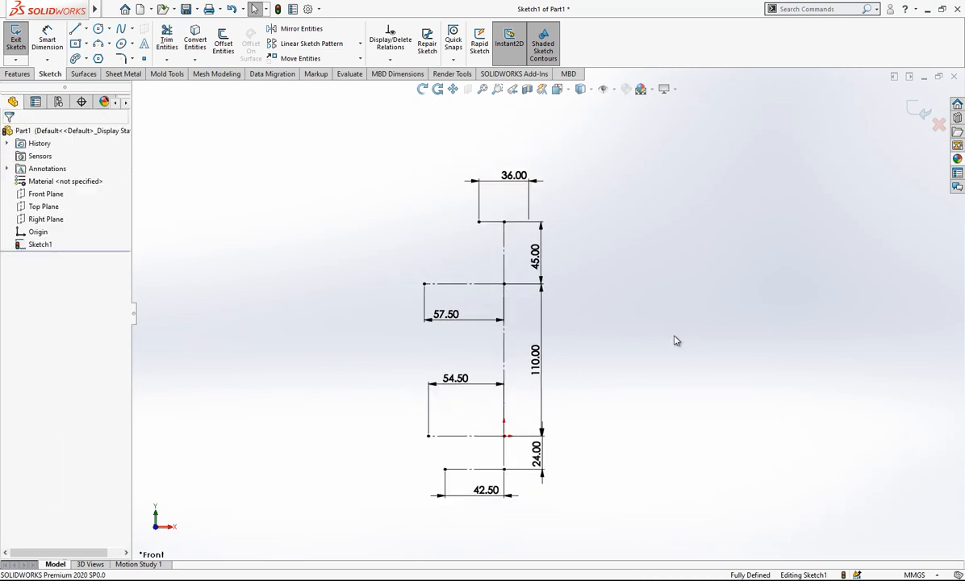
scroll(586, 434, down, 1)
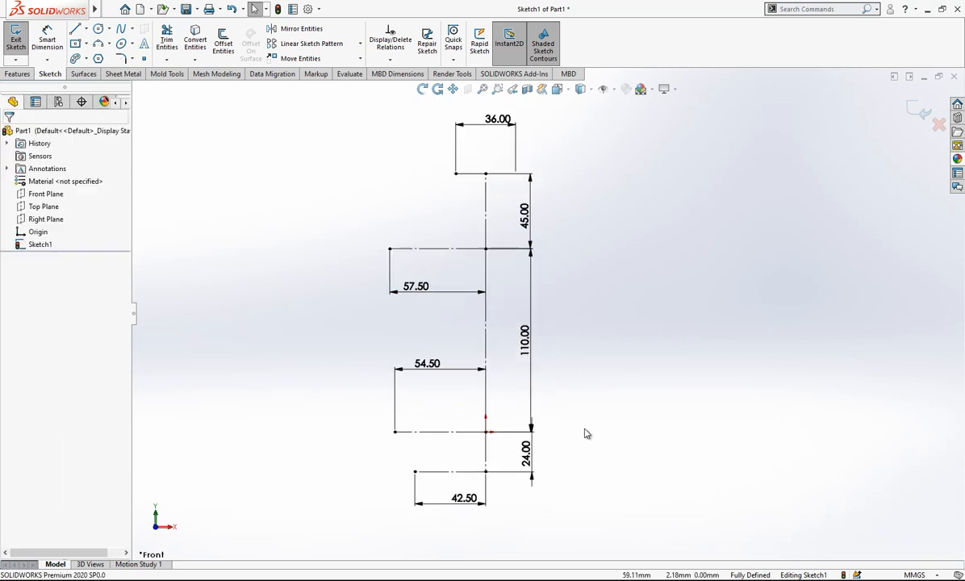
Sketch a three-point arc of about 59 mm radius between the outer ends of the 57.5 mm line and the uppermost horizontal line.
click(98, 43)
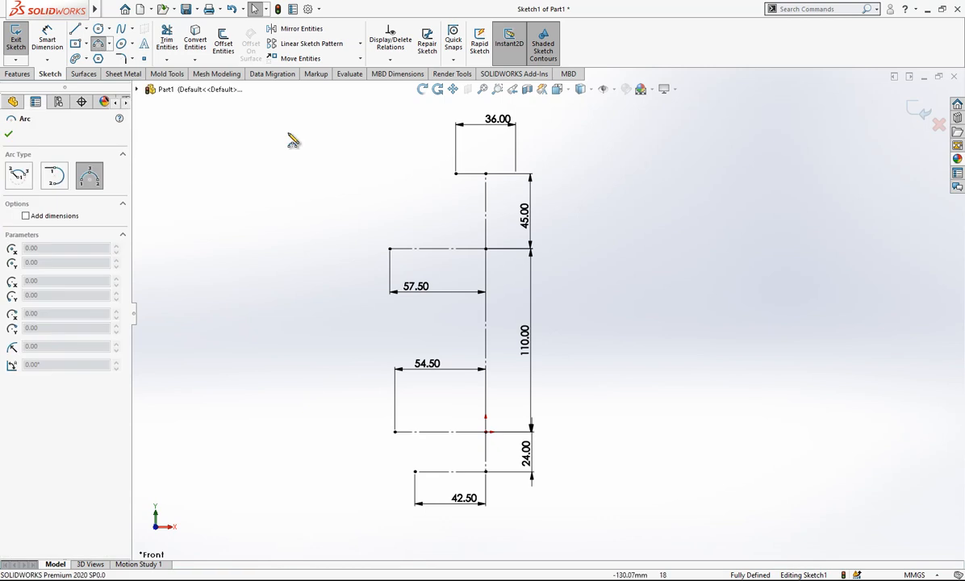
click(389, 248)
click(456, 174)
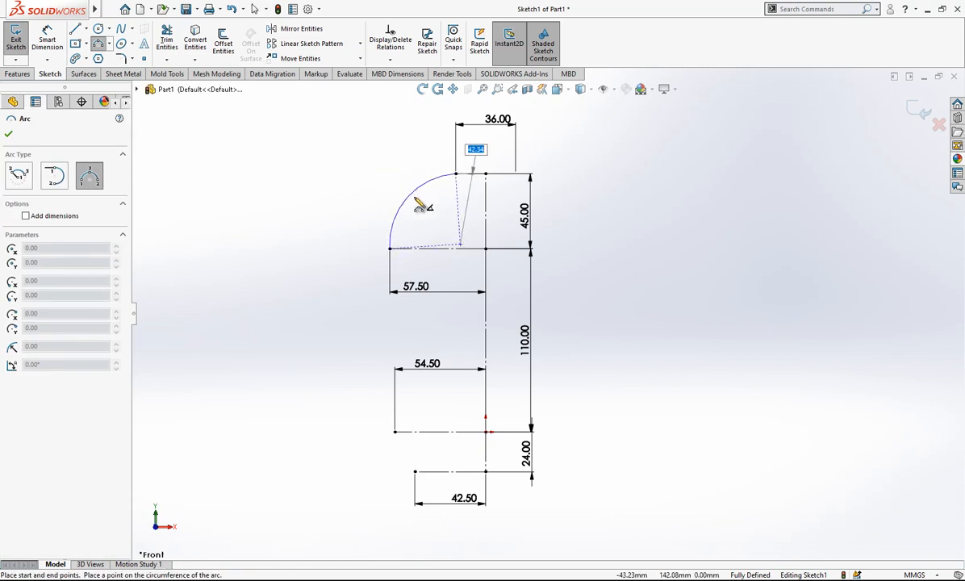
click(411, 204)
Continue the profile with three-point arcs of about 386 mm and 52 mm radius, down to the outer ends of the 54.5 and 42.5 mm lines.
click(390, 248)
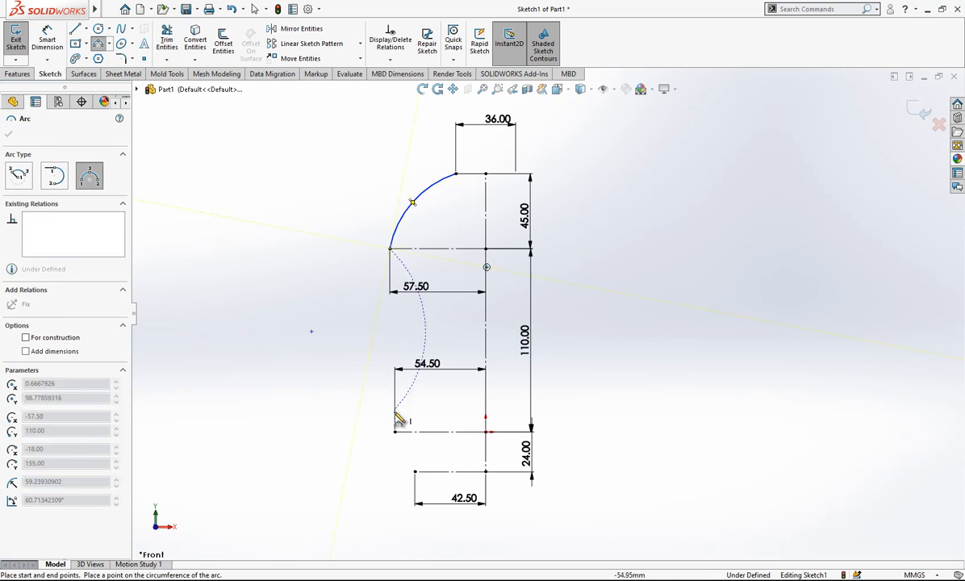
click(394, 431)
click(388, 376)
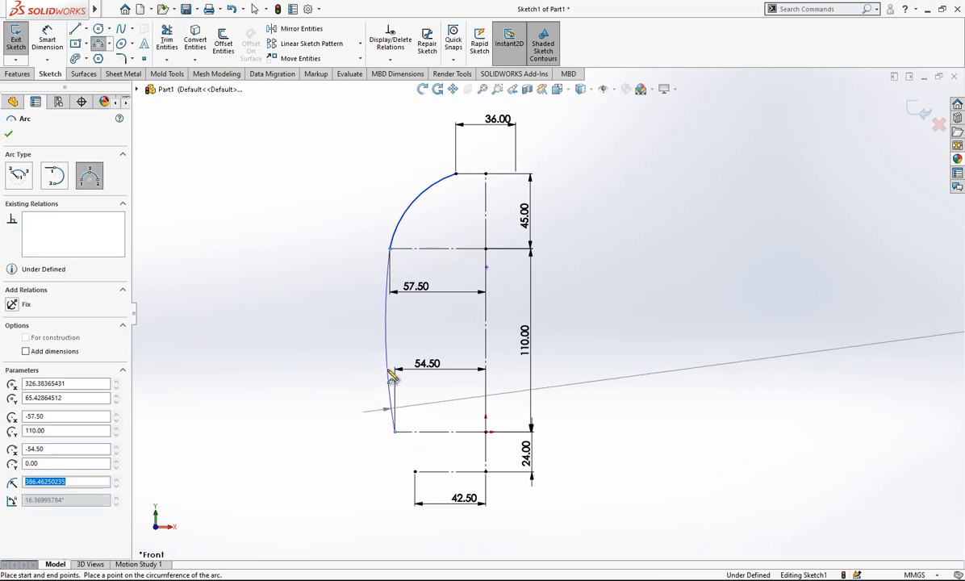
click(395, 433)
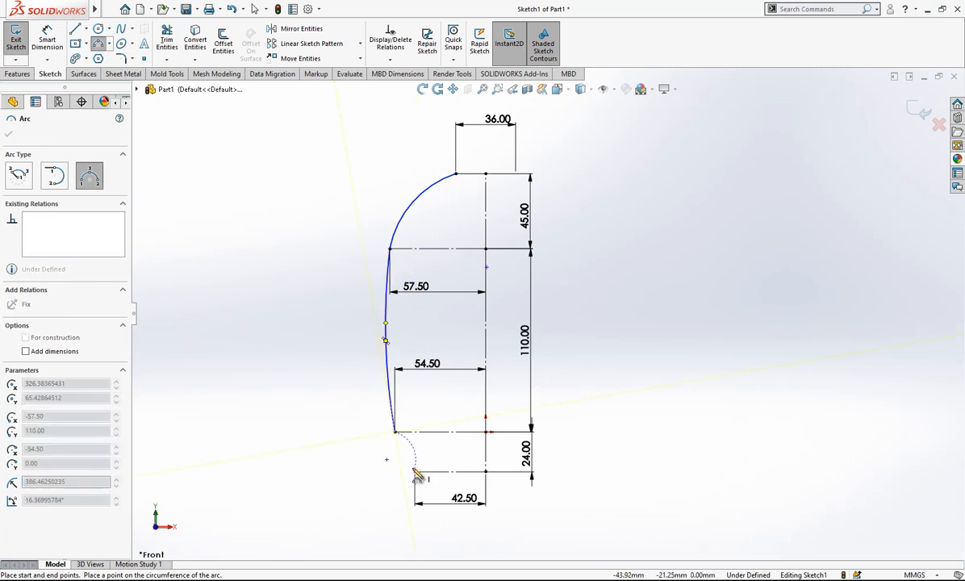
click(405, 460)
key(Escape)
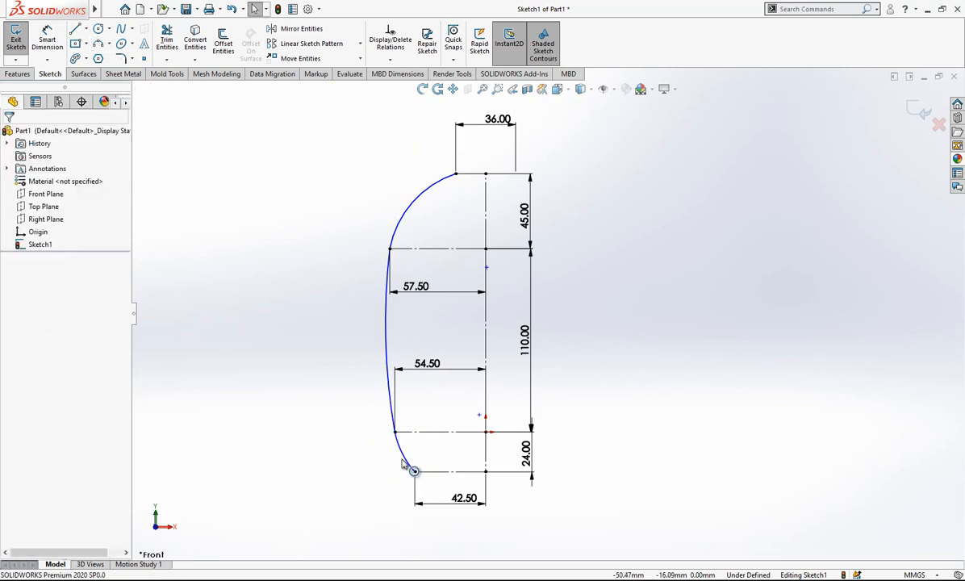
Make the lowest profile arc tangent to the long middle arc.
click(402, 455)
click(400, 457)
click(398, 443)
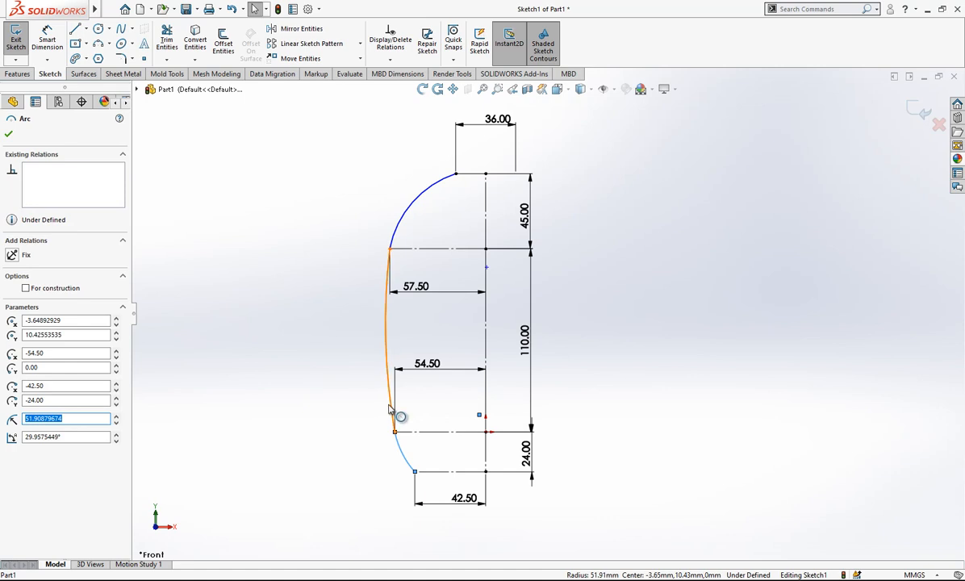
ctrl+click(389, 412)
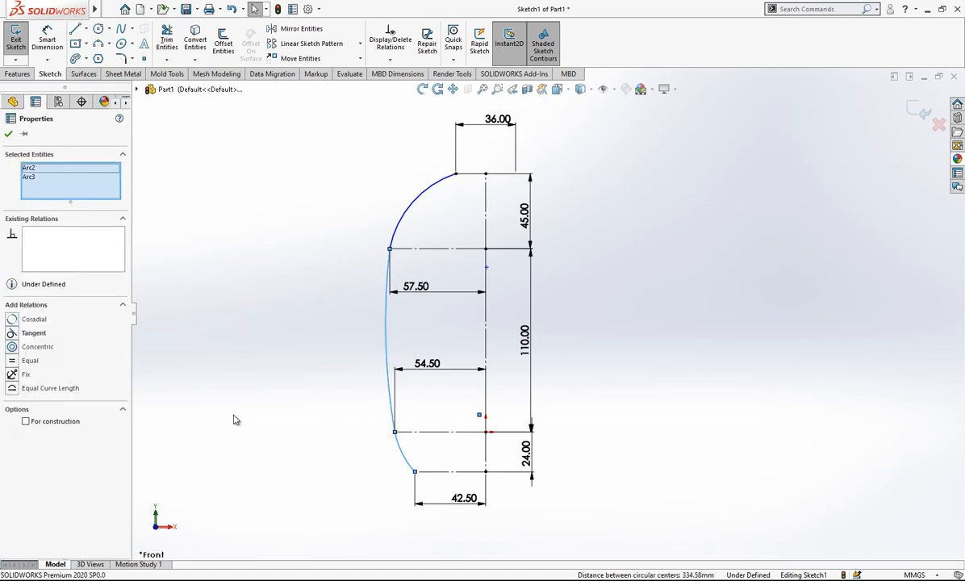
click(33, 333)
click(359, 298)
Make the long middle arc tangent to the upper shoulder arc.
click(384, 312)
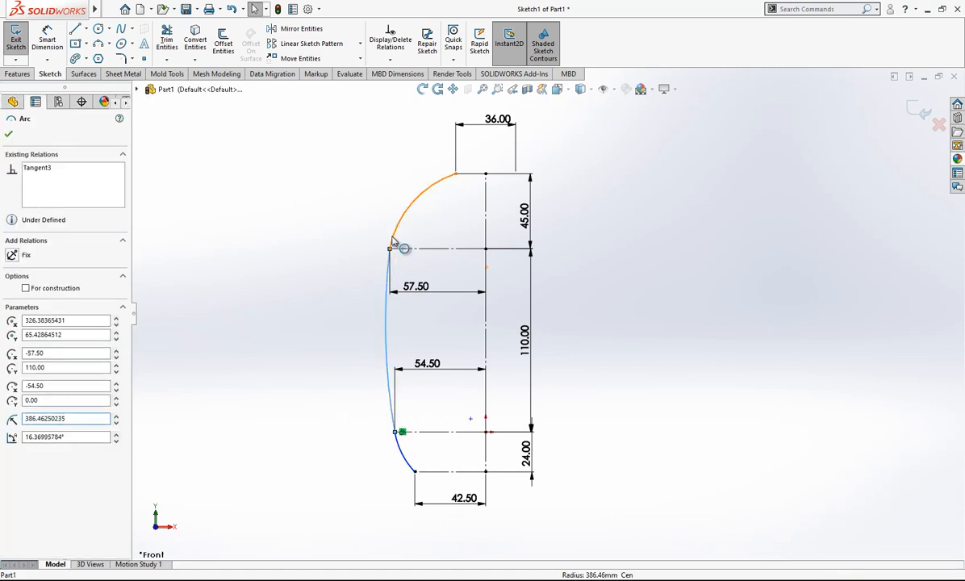
ctrl+click(391, 244)
click(34, 333)
click(419, 244)
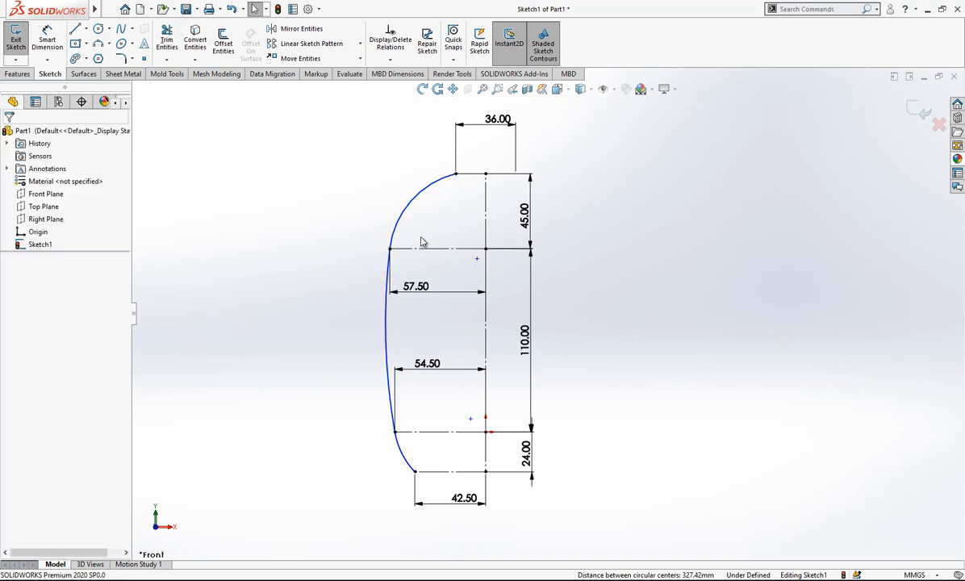
Dimension the long middle arc's radius to 290 mm and move the dimension clear of the profile.
click(65, 45)
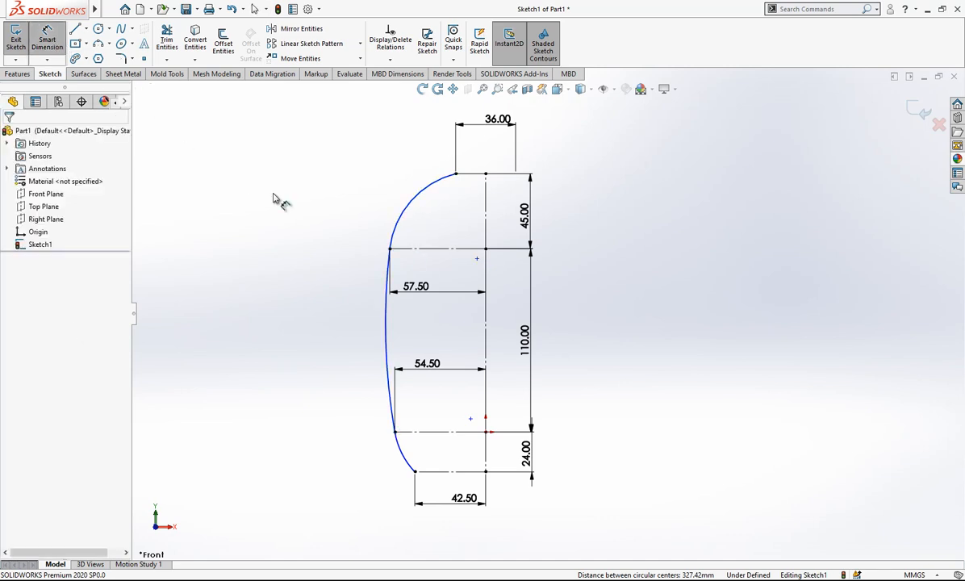
click(386, 329)
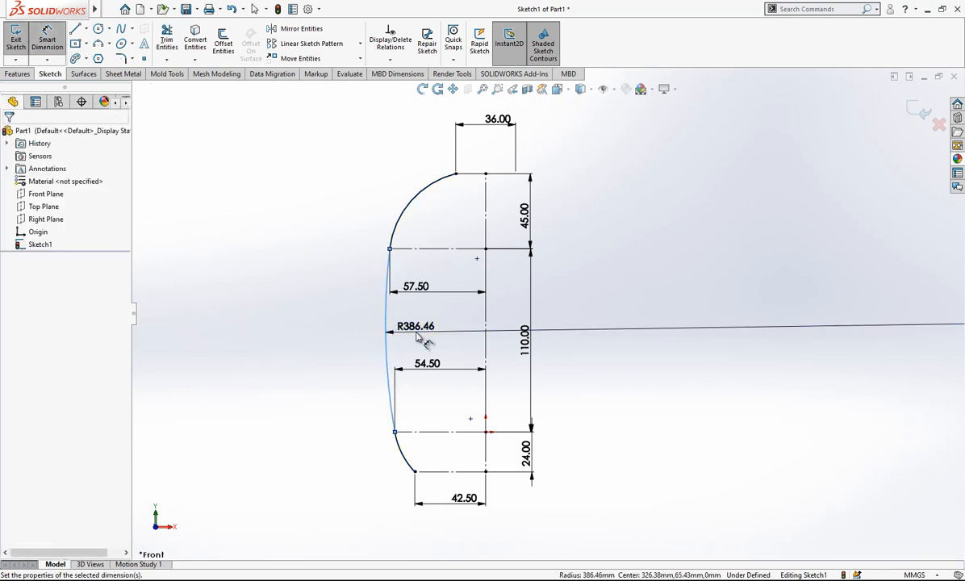
click(417, 337)
text(290)
key(Return)
key(Escape)
scroll(613, 288, up, 2)
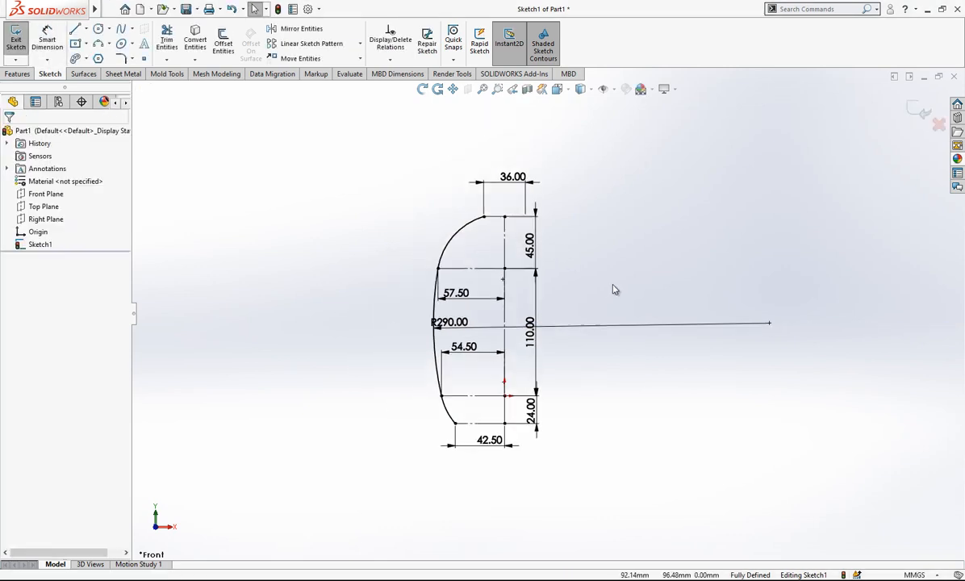
mouse_move(455, 333)
mouse_down()
mouse_move(443, 278)
mouse_move(596, 168)
mouse_up()
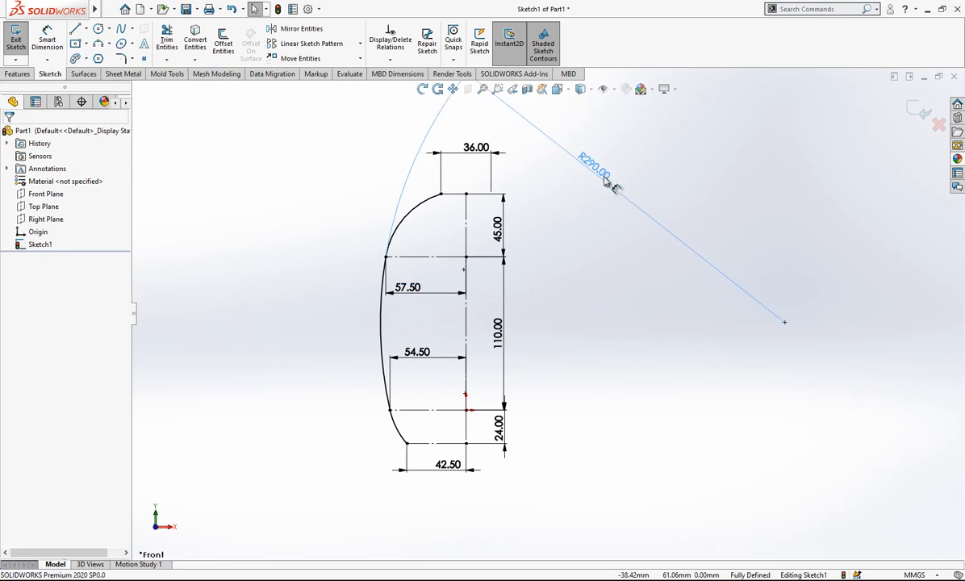
Mirror the chain of three profile arcs about the vertical centerline, keeping the originals.
right_click(413, 219)
click(446, 223)
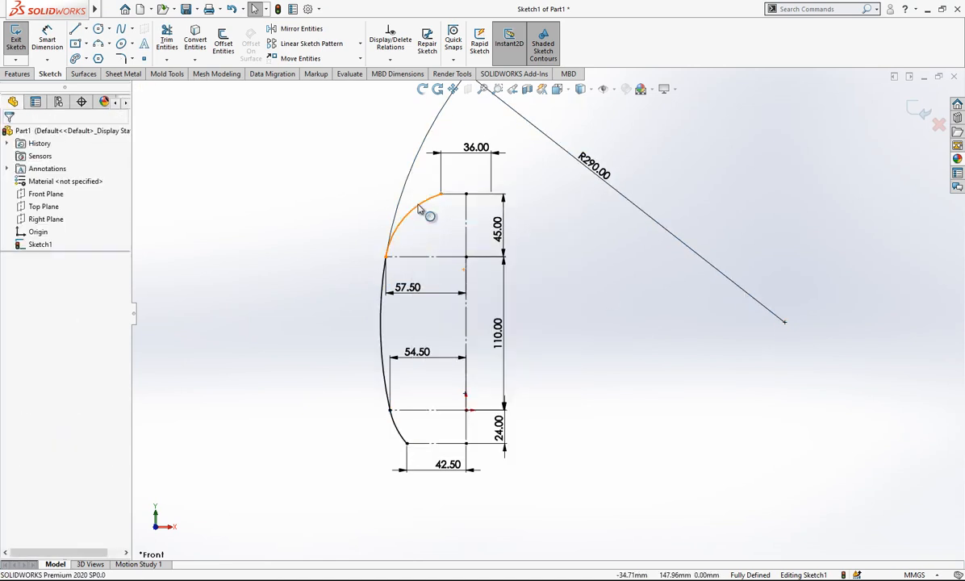
click(425, 206)
right_click(425, 206)
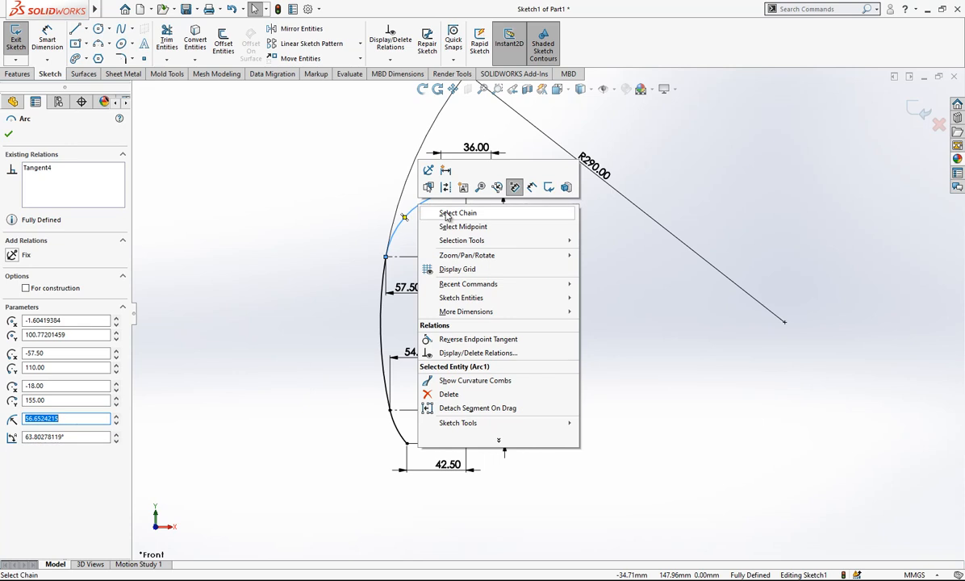
click(456, 213)
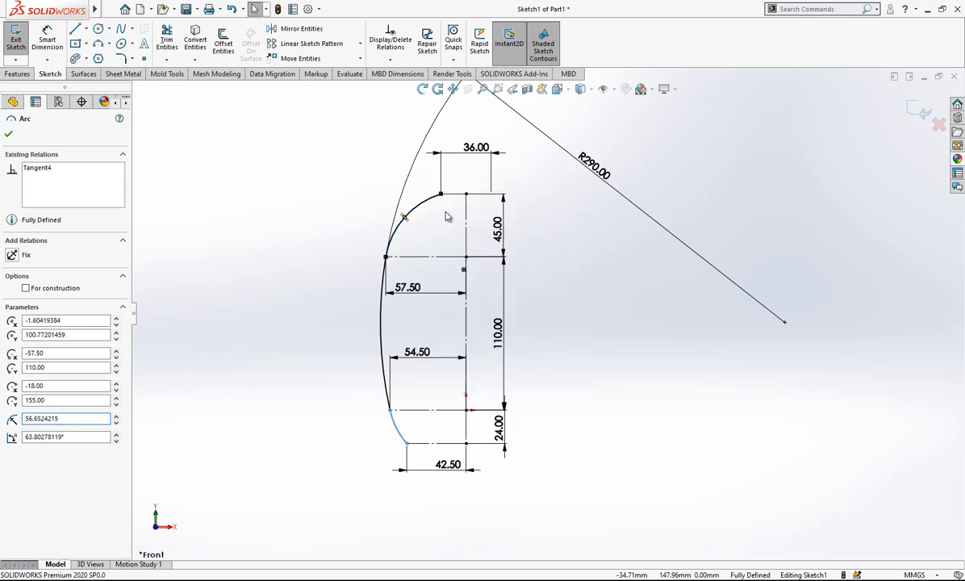
click(305, 30)
click(104, 290)
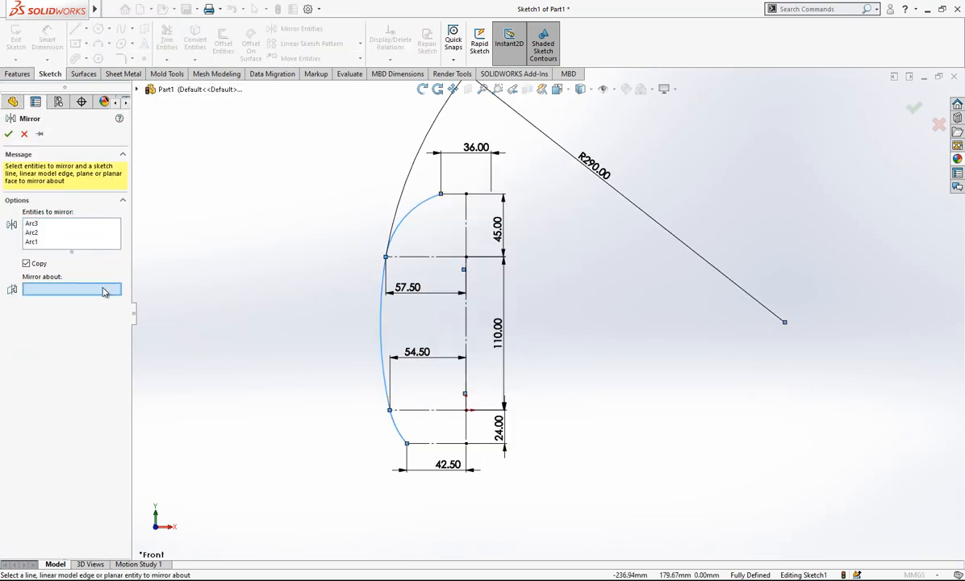
click(465, 219)
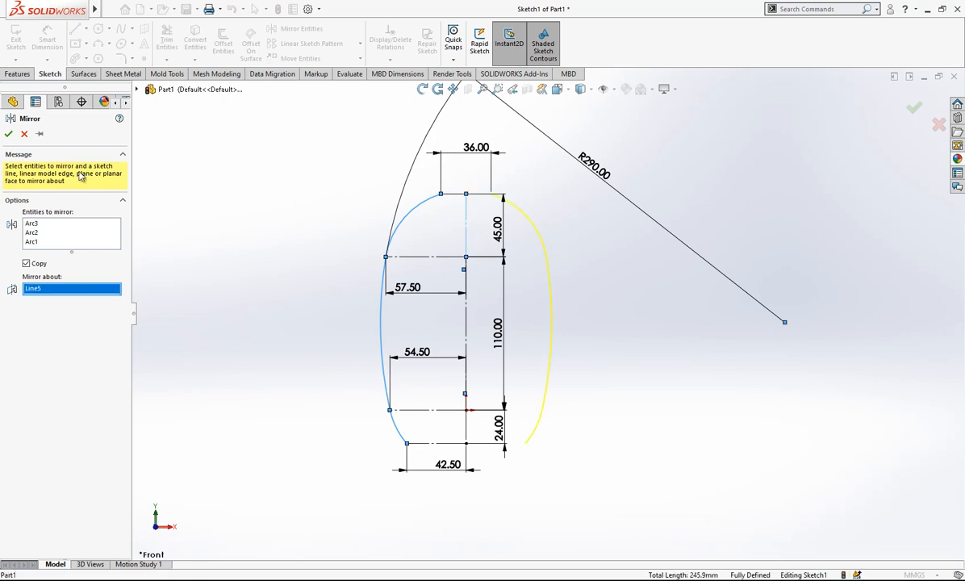
click(8, 134)
Reposition the R290 dimension beside the profile's lower half and finish the layout sketch.
scroll(584, 349, down, 2)
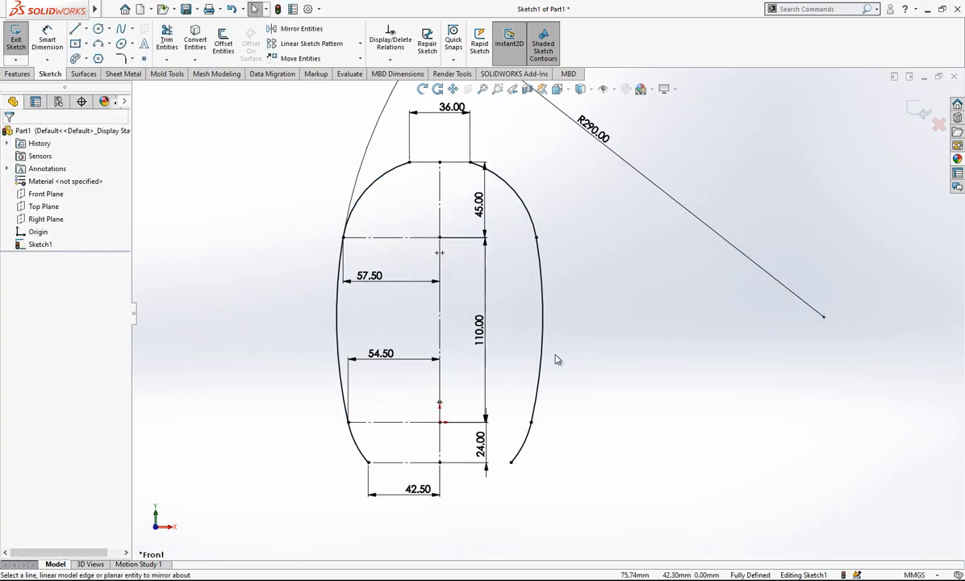
scroll(559, 359, up, 2)
drag(606, 179, 593, 337)
click(918, 113)
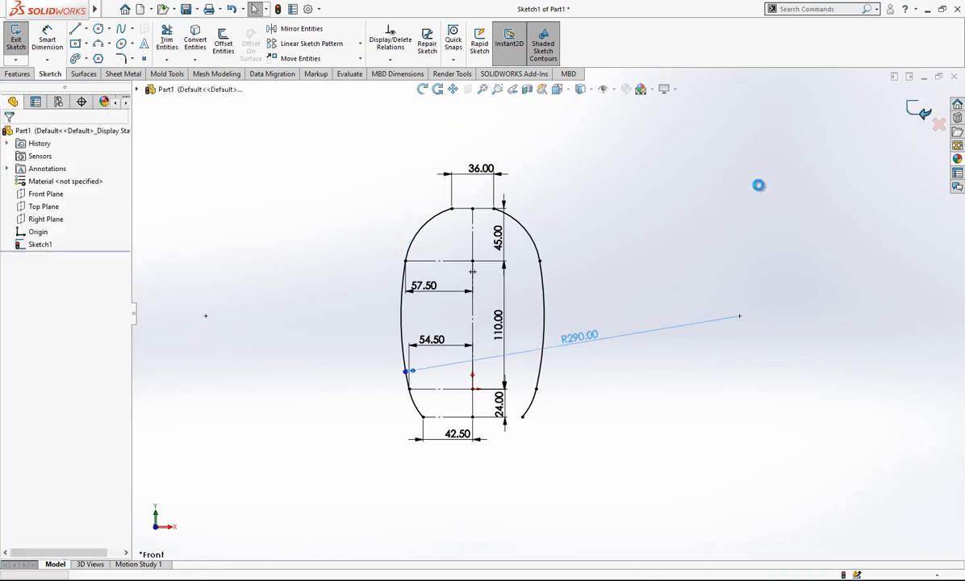
Set the sketch color of Sketch1 to orange from the standard palette.
right_click(51, 246)
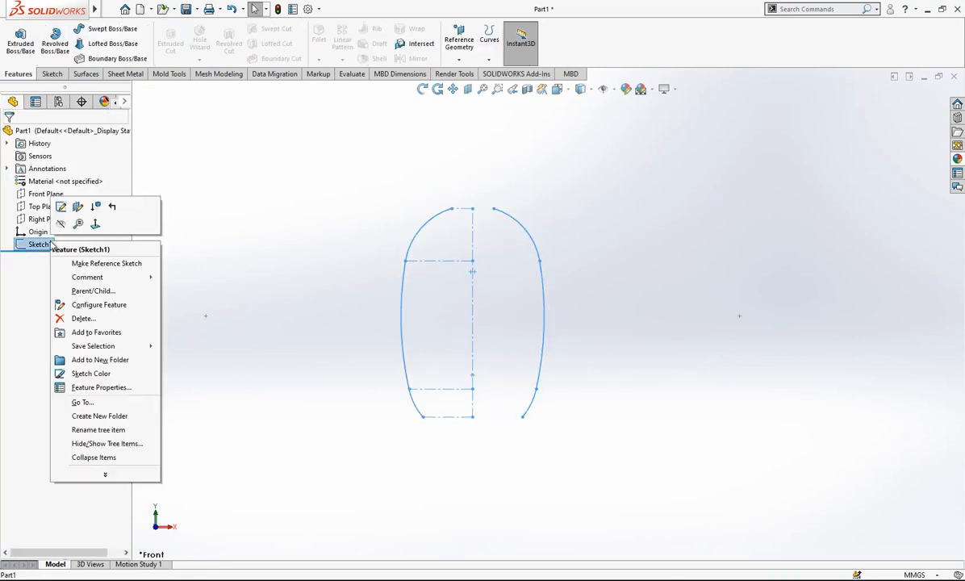
click(105, 374)
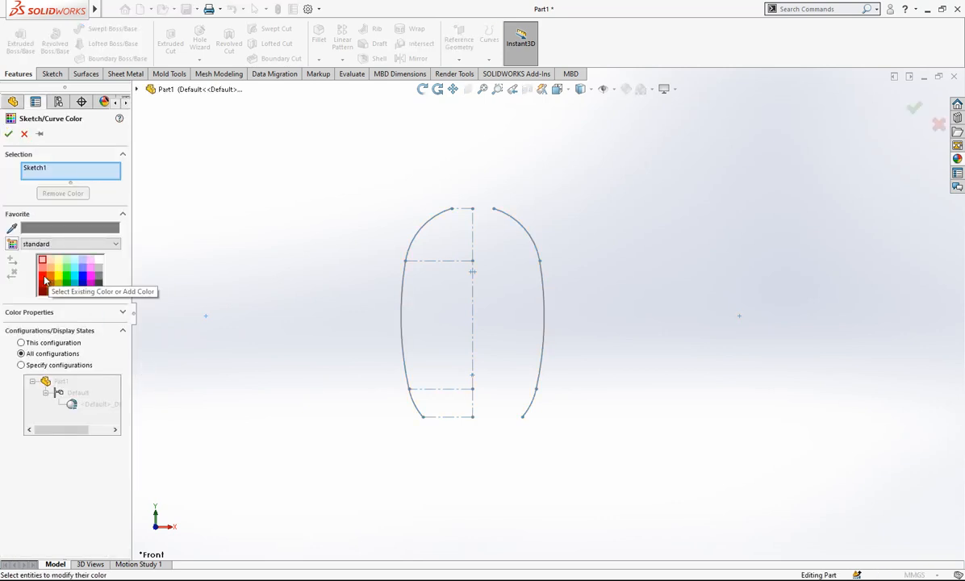
click(67, 268)
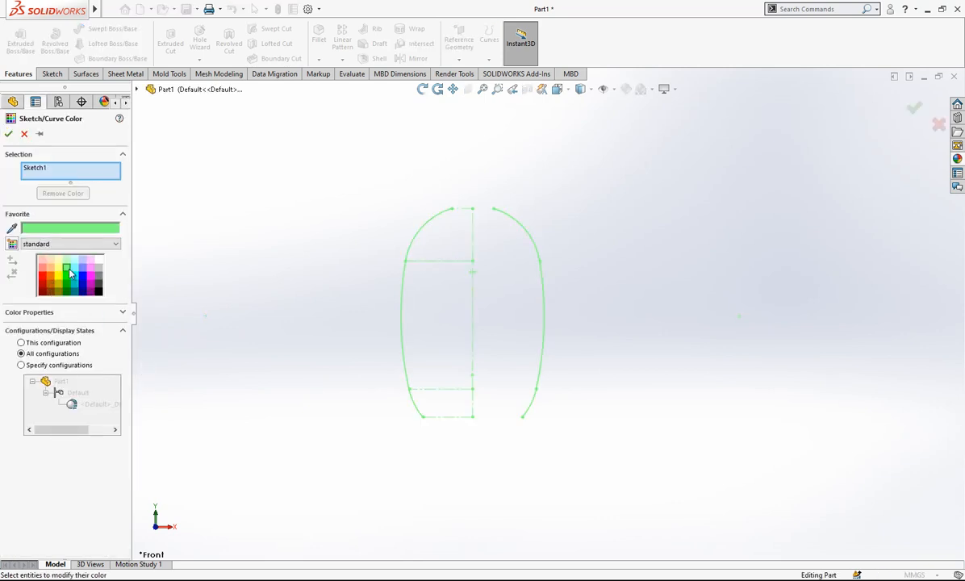
click(50, 280)
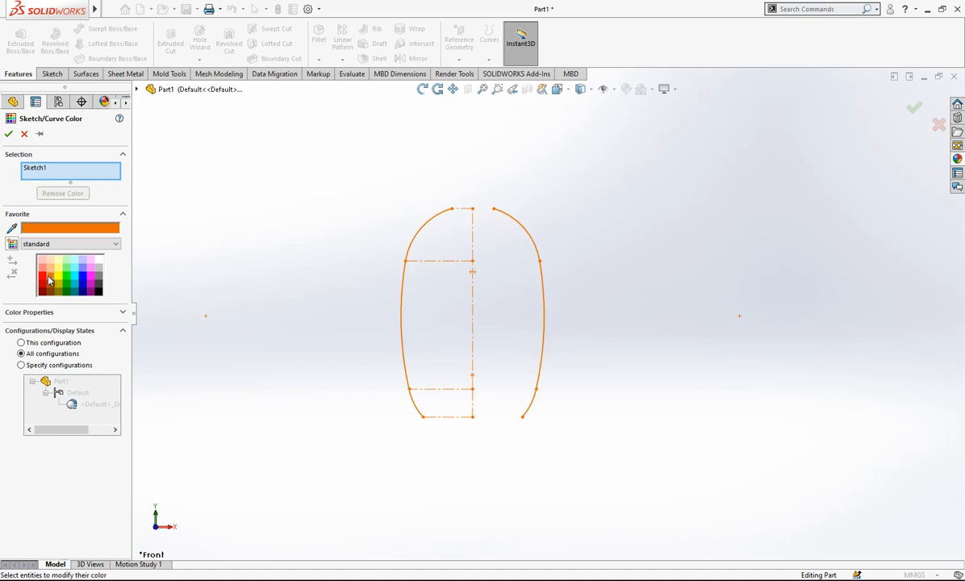
click(7, 134)
Create a reference plane from the uppermost centerline segment and its top endpoint.
mouse_move(237, 190)
middle_down()
mouse_move(531, 254)
mouse_move(561, 288)
middle_up()
click(470, 55)
click(456, 74)
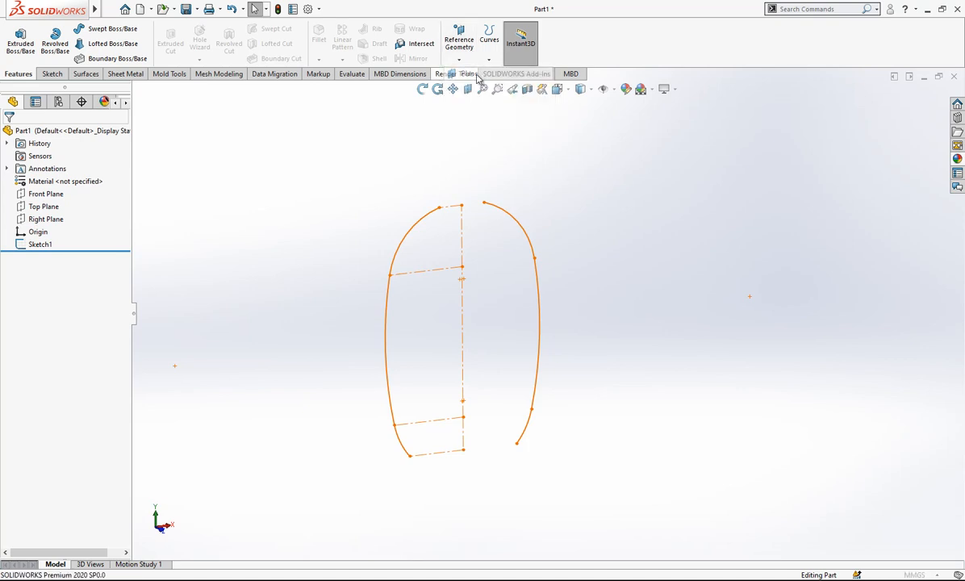
click(463, 242)
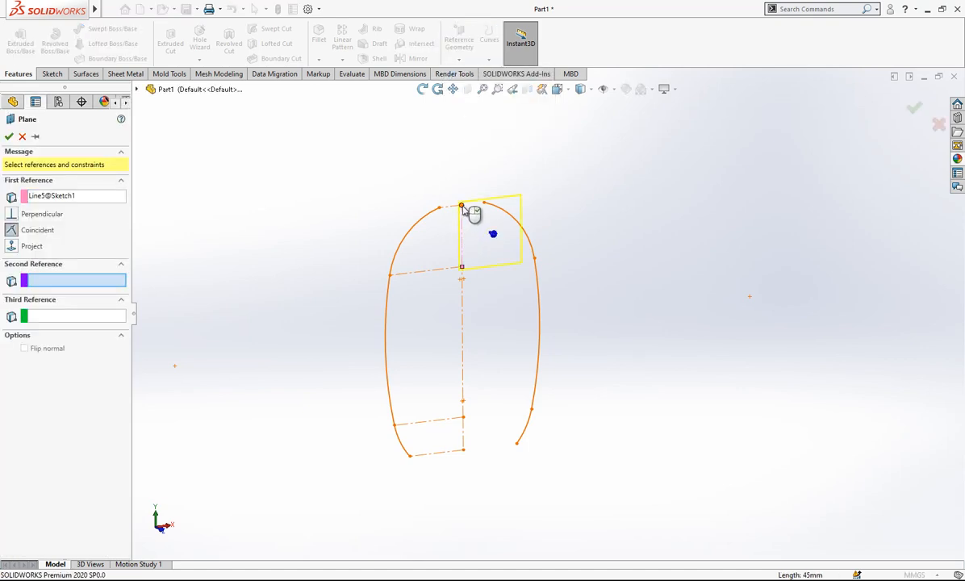
click(461, 206)
click(8, 137)
Start a sketch on Plane1 and draw a circle centered on the centerline's top end, slightly smaller than the 36 mm neck width.
middle_drag(531, 208, 483, 231)
scroll(483, 231, down, 2)
right_click(457, 214)
click(485, 193)
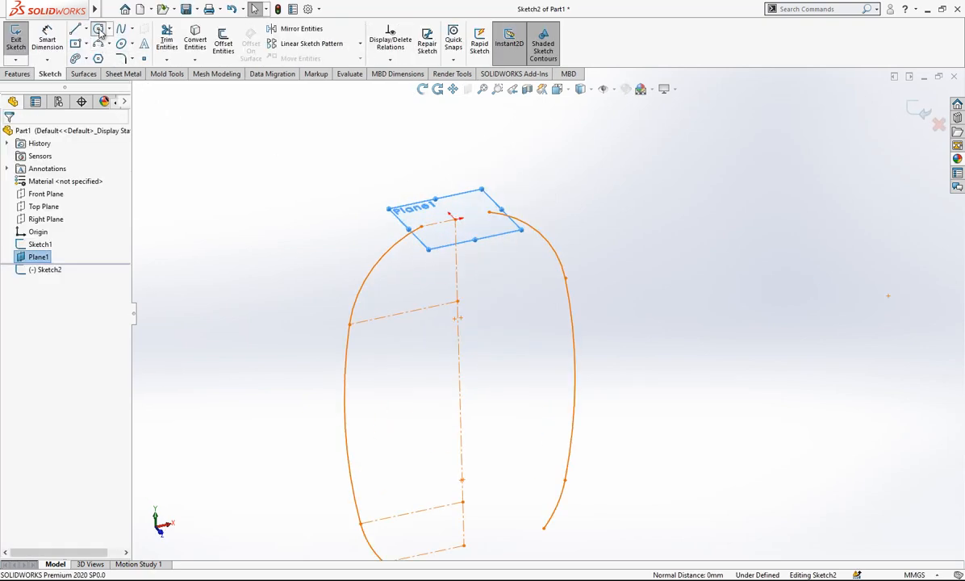
click(99, 30)
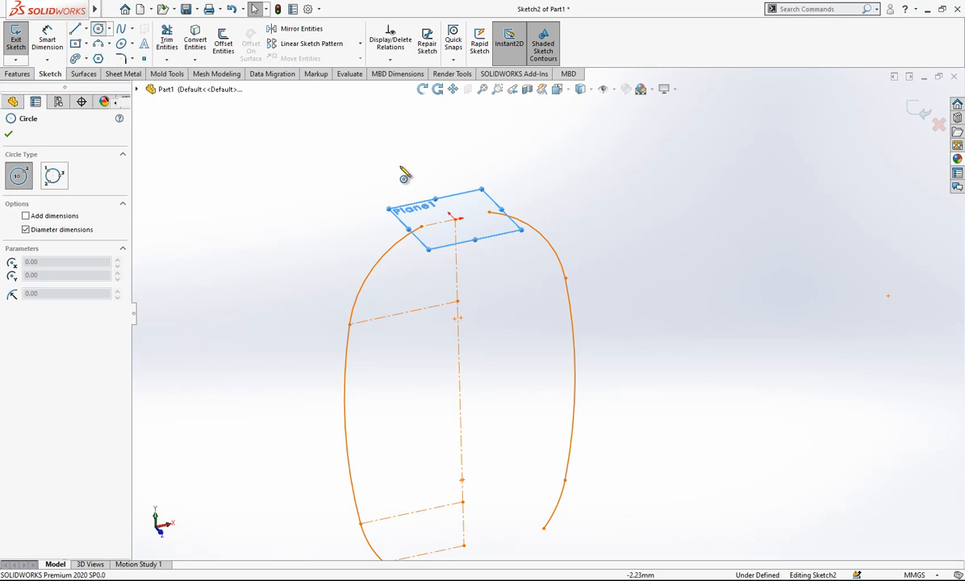
click(455, 218)
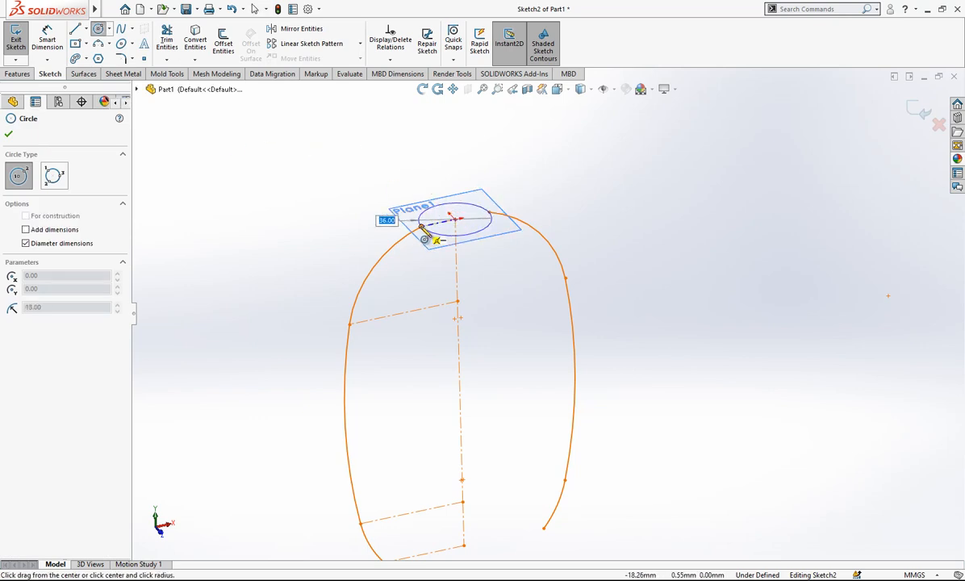
click(434, 234)
key(Escape)
Sketch a line across the circle between its rear and front quadrant points, passing through the center.
scroll(474, 225, down, 2)
scroll(513, 202, down, 1)
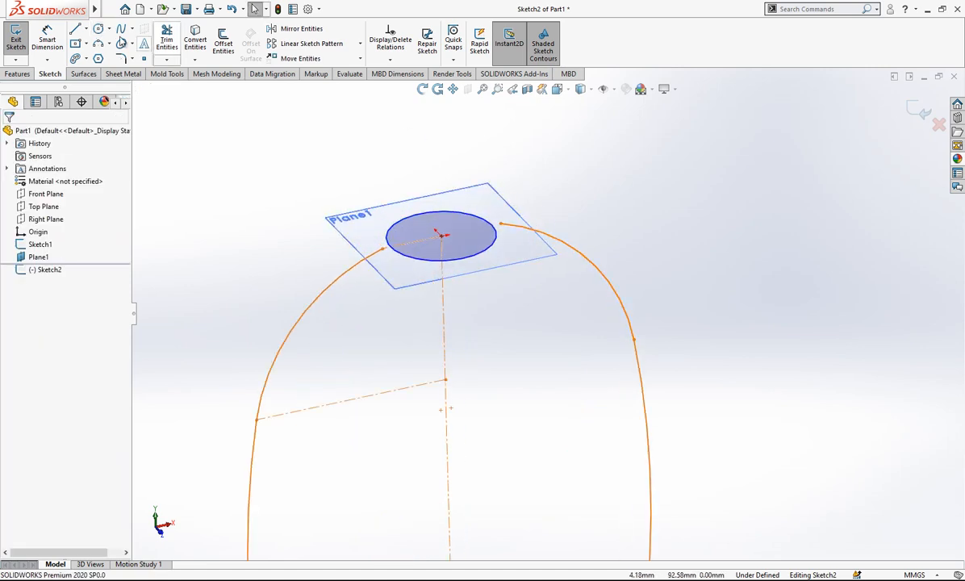
click(77, 30)
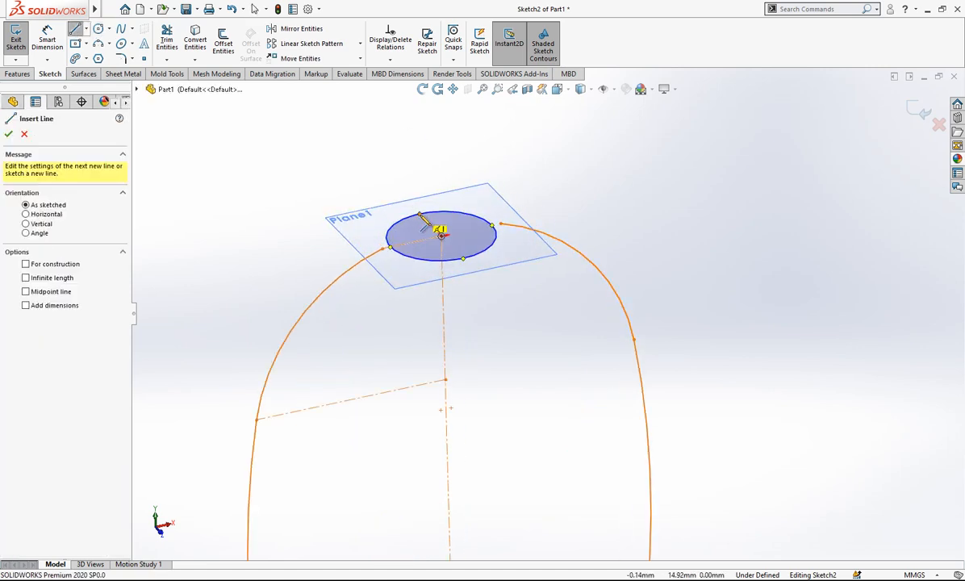
click(420, 214)
click(462, 257)
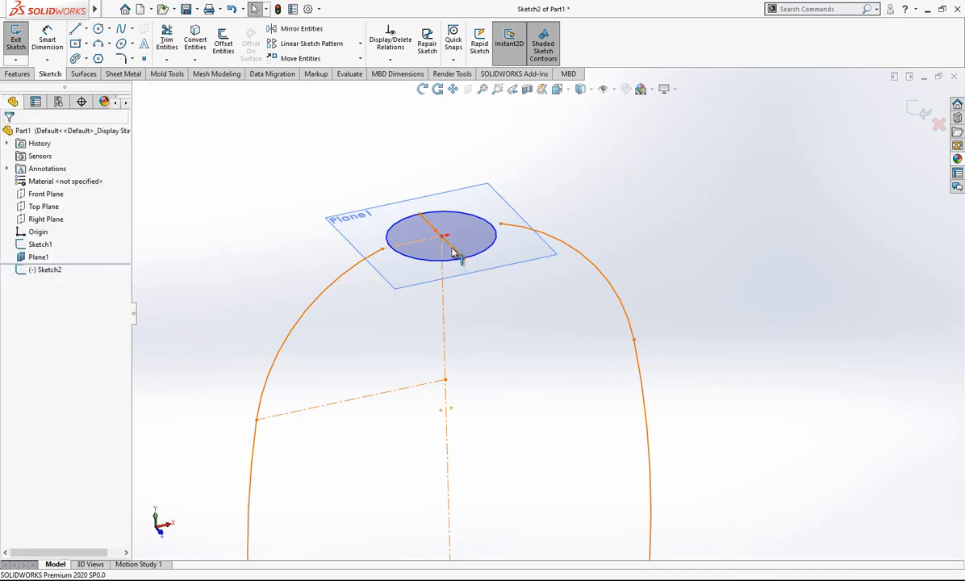
Convert the line across the neck circle to construction geometry and enlarge the circle to about 33 mm diameter.
click(454, 253)
click(503, 214)
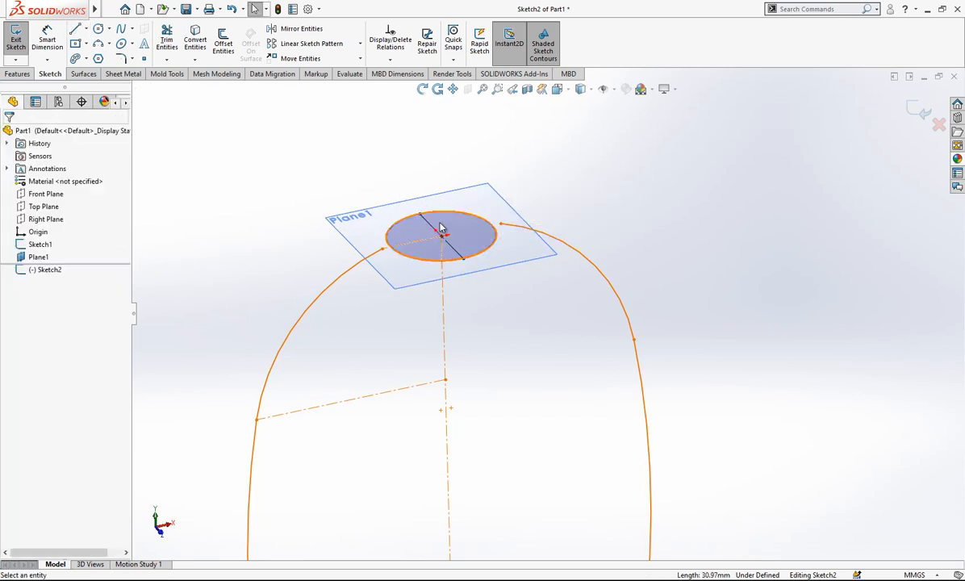
mouse_move(396, 253)
mouse_down()
mouse_move(383, 251)
mouse_move(394, 254)
mouse_up()
key(Escape)
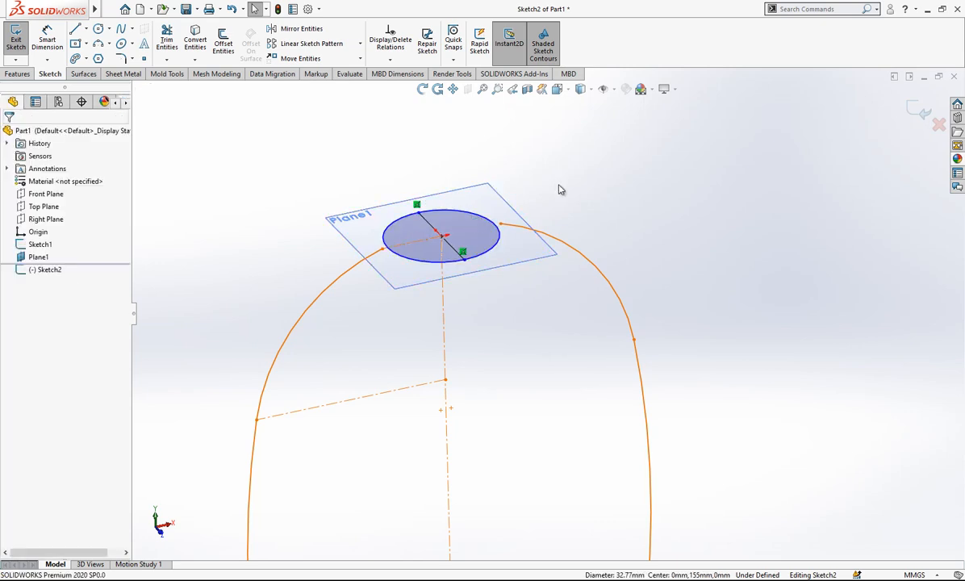
Split the neck circle into four arcs with Split Entities, placing one split point near each quadrant.
scroll(560, 186, up, 2)
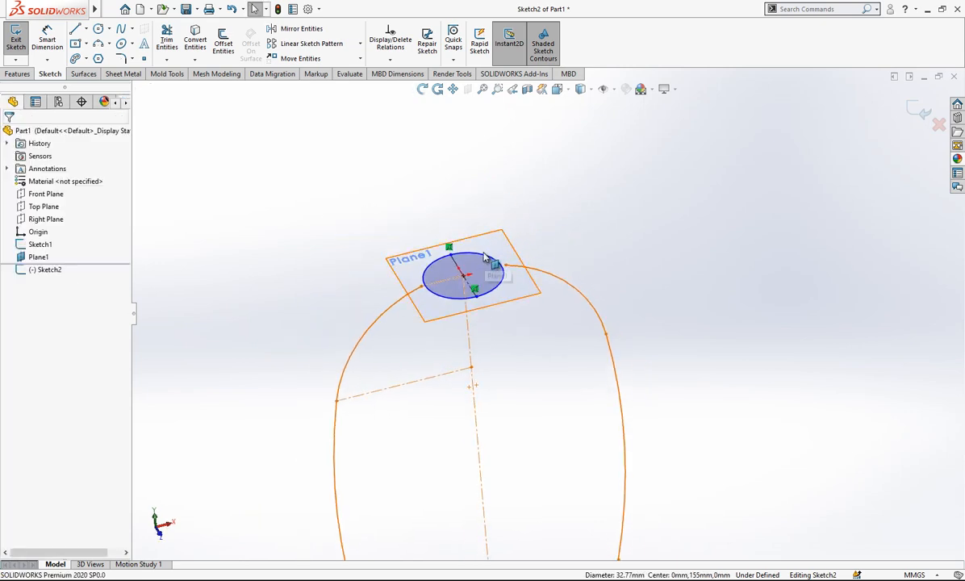
right_click(484, 257)
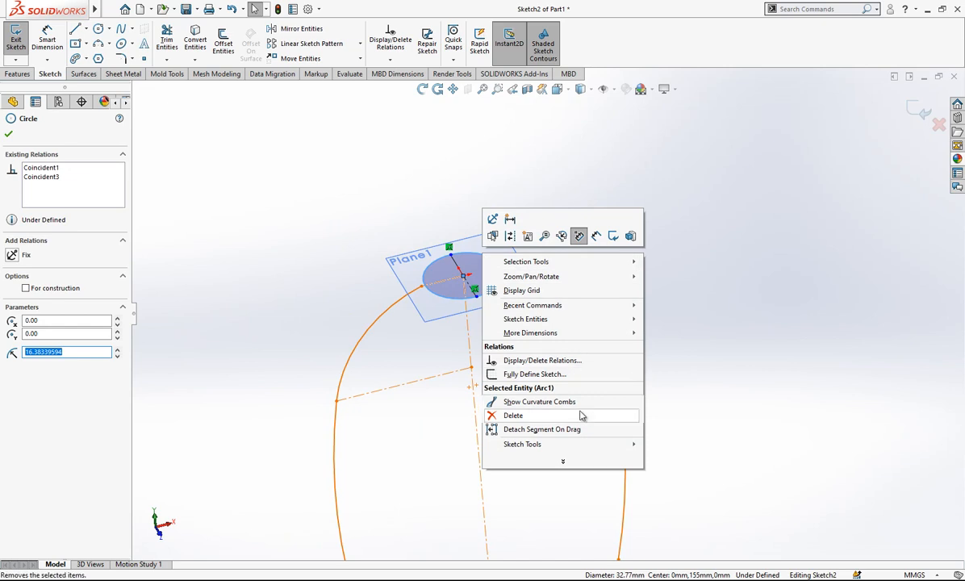
mouse_move(593, 445)
click(617, 415)
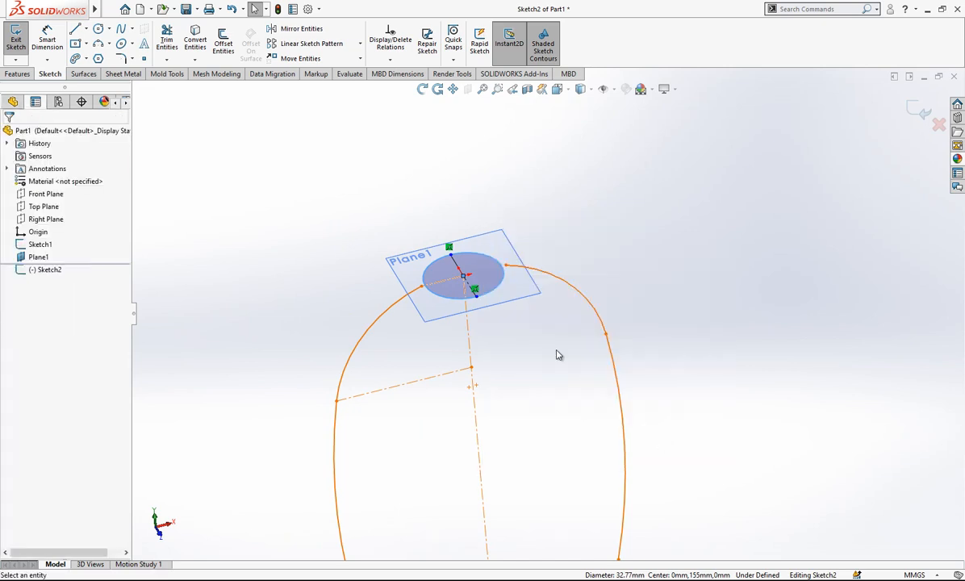
scroll(473, 269, down, 2)
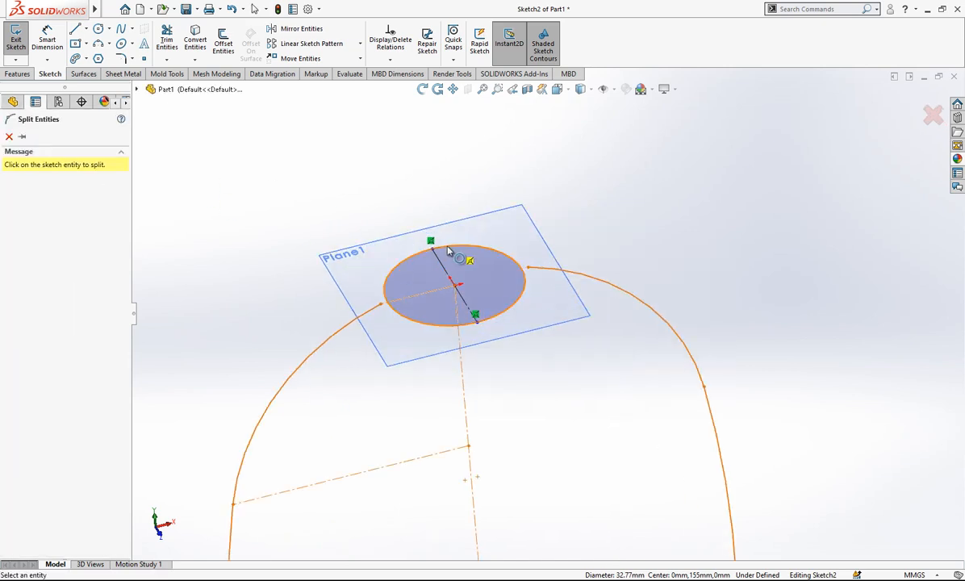
click(520, 272)
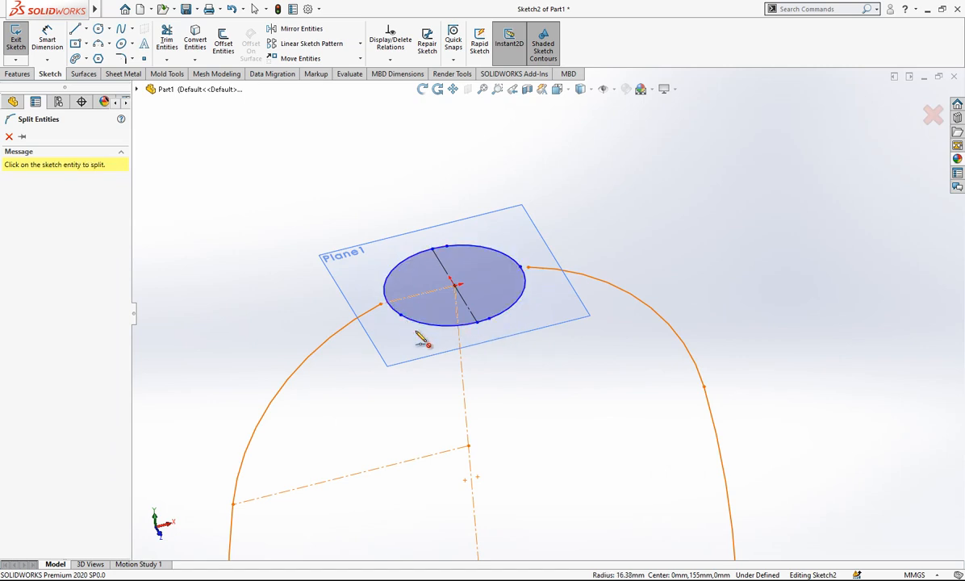
key(Escape)
Snap the four split points onto the construction line's ends and the upper endpoints of the two Sketch1 side curves.
click(433, 252)
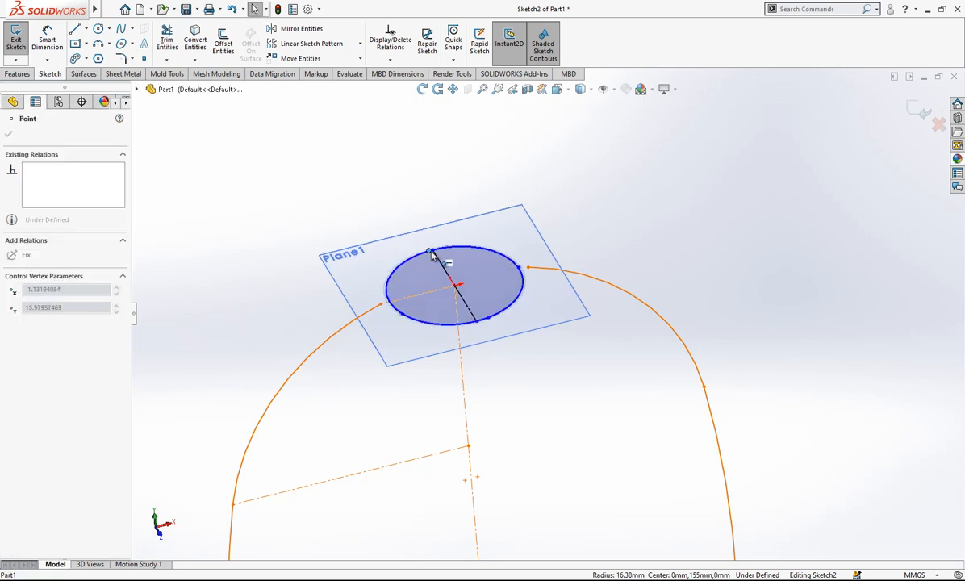
drag(433, 253, 380, 305)
key(Escape)
mouse_move(529, 269)
mouse_down()
mouse_move(505, 294)
mouse_move(529, 270)
mouse_up()
key(Escape)
mouse_move(491, 324)
mouse_down()
mouse_move(473, 344)
mouse_move(486, 316)
mouse_up()
scroll(490, 306, up, 2)
Examine the four arcs of the split neck circle and their relations.
click(505, 266)
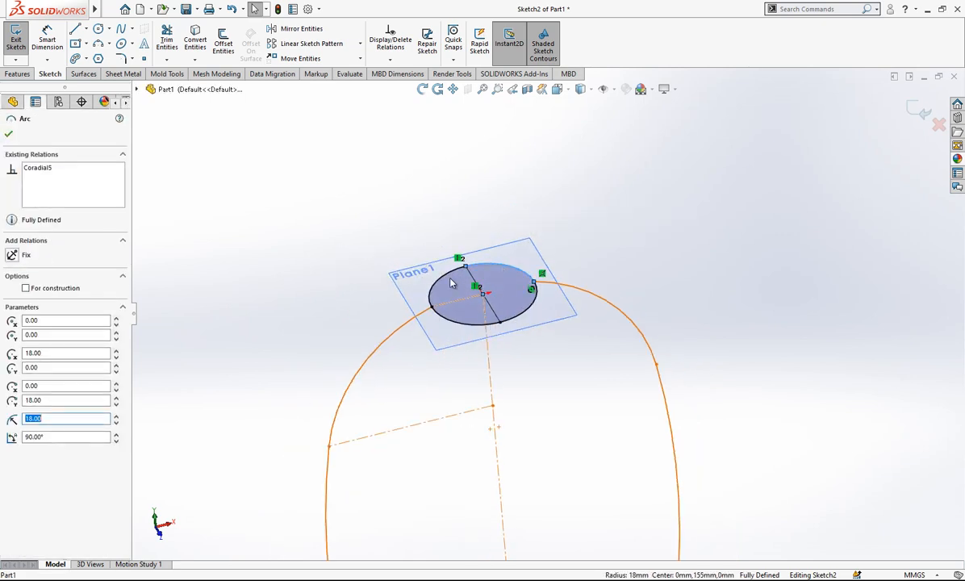
click(446, 276)
click(453, 320)
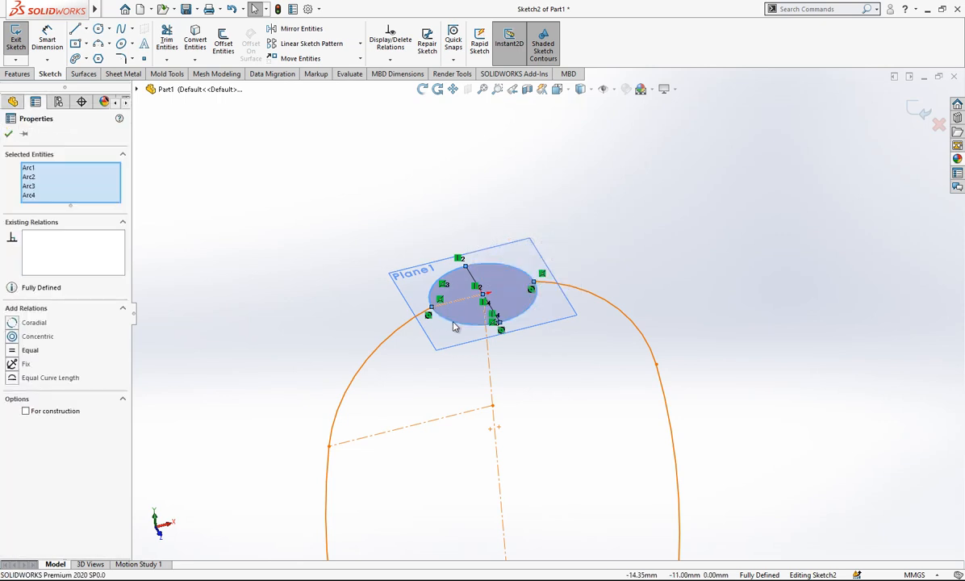
key(Escape)
click(526, 313)
scroll(670, 224, up, 3)
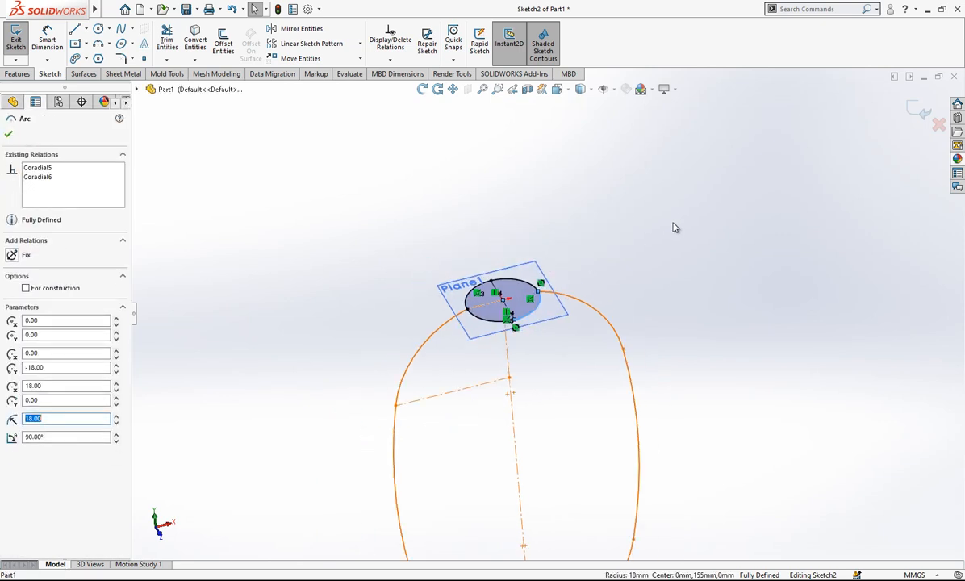
key(Escape)
scroll(571, 367, down, 2)
scroll(545, 345, up, 1)
middle_drag(543, 335, 546, 293)
scroll(547, 293, up, 2)
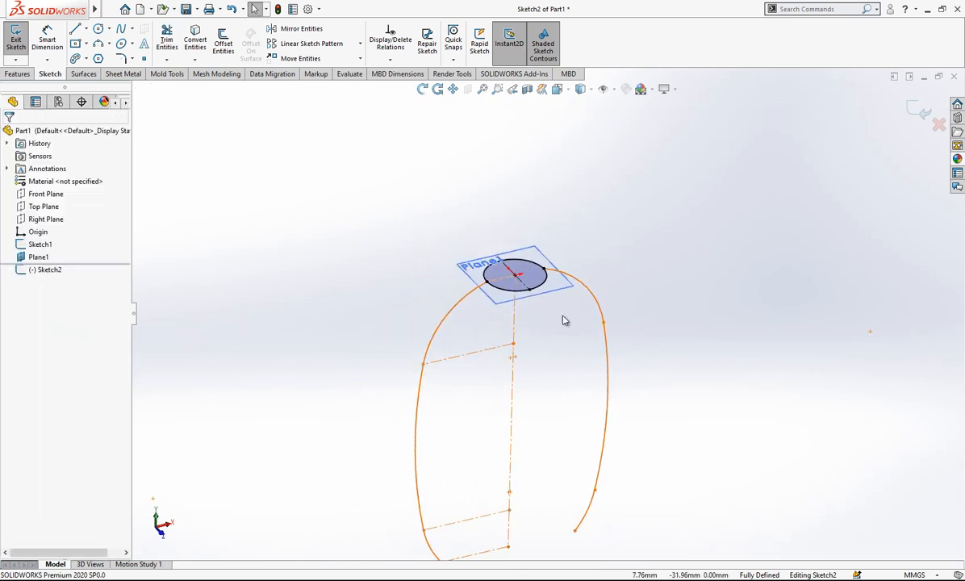
scroll(586, 394, down, 1)
Exit the neck circle sketch and hide Plane1.
click(919, 112)
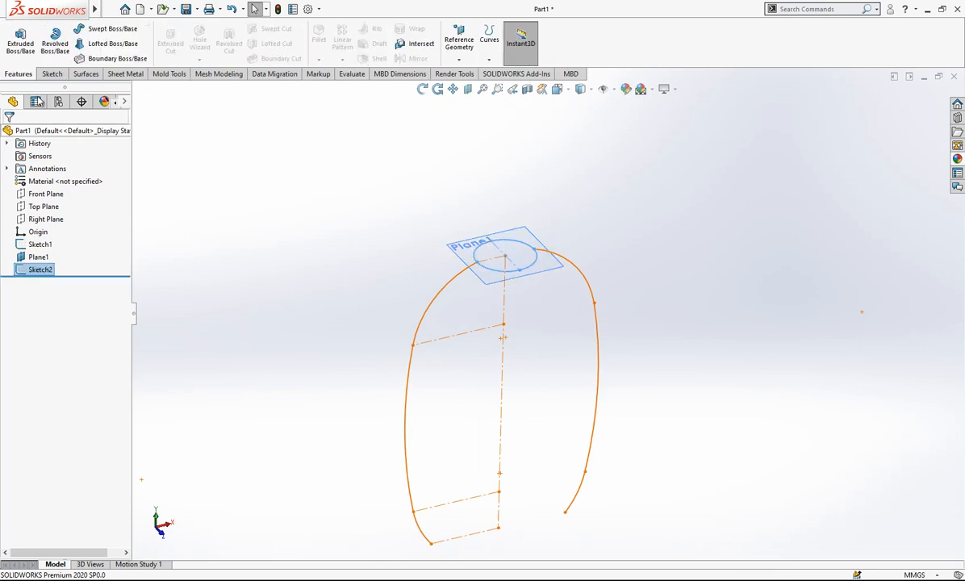
scroll(605, 245, up, 1)
mouse_move(604, 246)
middle_down()
mouse_move(596, 256)
mouse_move(629, 259)
middle_up()
click(629, 259)
scroll(547, 280, down, 1)
click(440, 250)
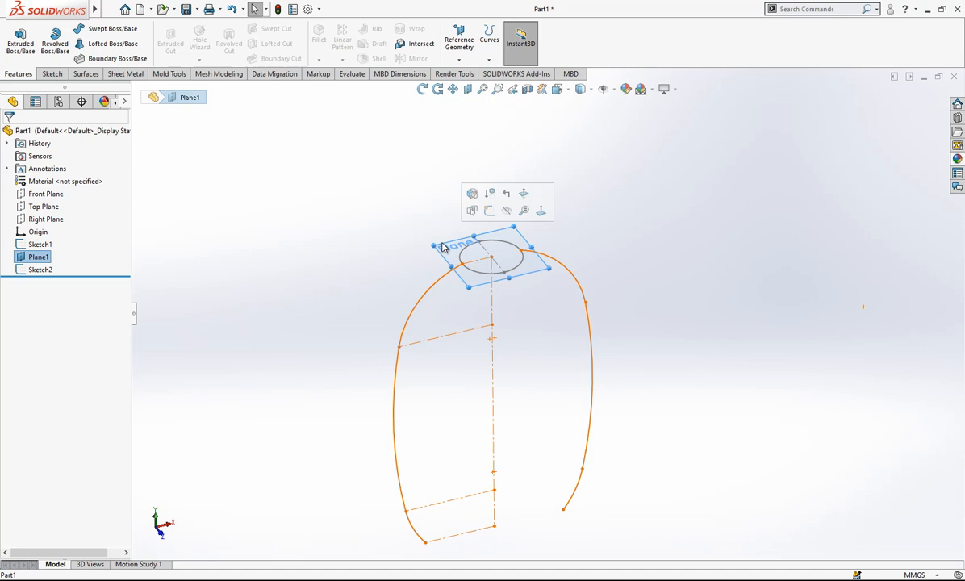
click(522, 197)
scroll(597, 323, up, 2)
scroll(601, 443, down, 2)
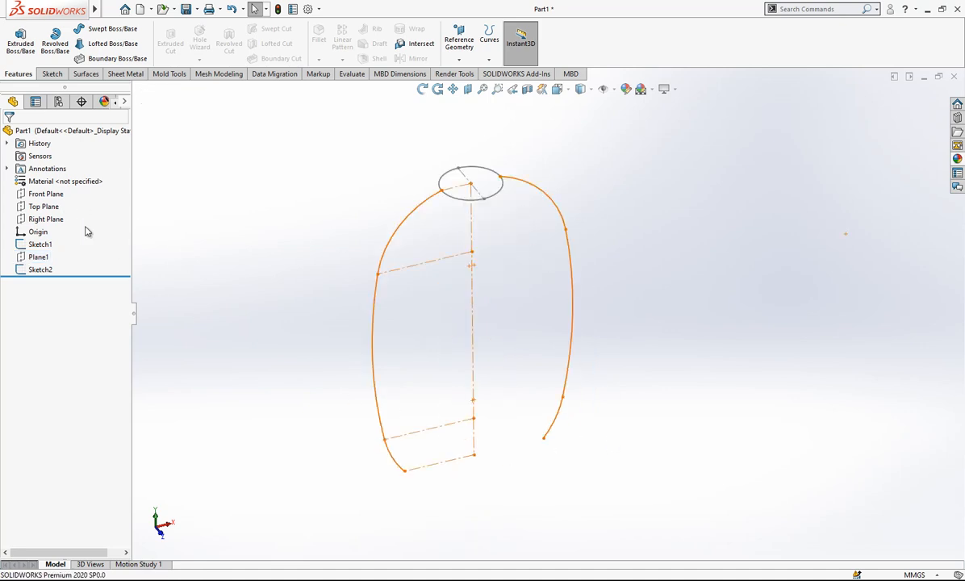
Create a reference plane parallel to the Top Plane through the bottom endpoint of the vertical centerline.
click(44, 206)
mouse_move(427, 286)
middle_down()
mouse_move(570, 388)
mouse_move(323, 300)
mouse_move(440, 396)
mouse_move(610, 382)
middle_up()
click(456, 46)
click(466, 71)
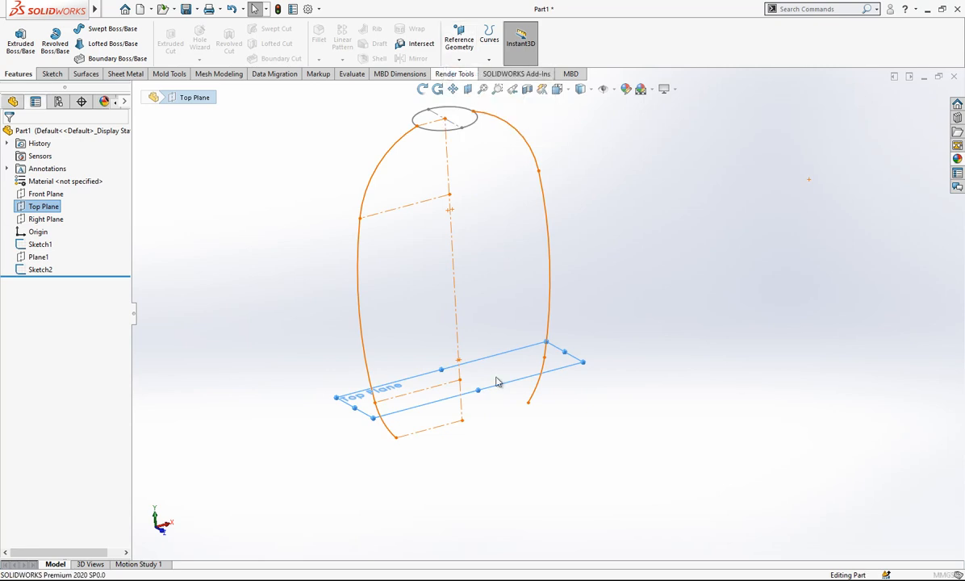
click(463, 422)
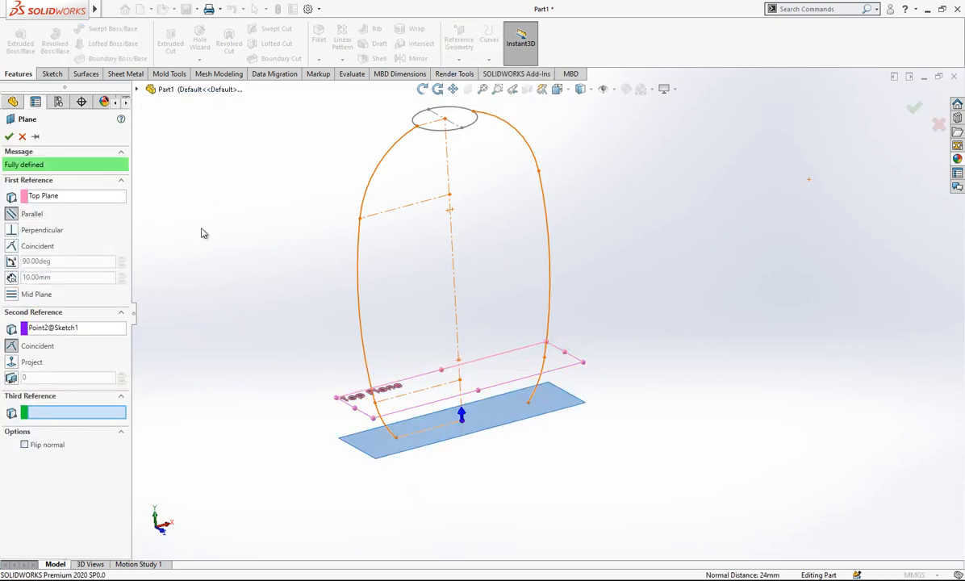
click(9, 136)
Enlarge the displayed boundary of Plane2 around the bottle's base by moving its corners outward.
middle_drag(562, 351, 508, 363)
click(342, 414)
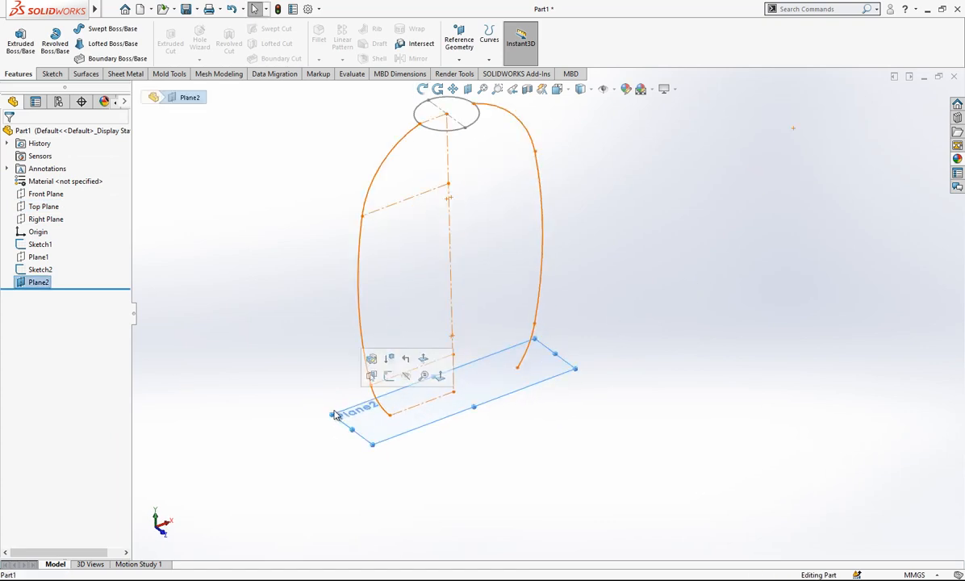
drag(333, 417, 304, 357)
drag(574, 368, 647, 398)
middle_drag(380, 423, 547, 368)
Start a sketch on Plane2 and view it from the top.
click(549, 368)
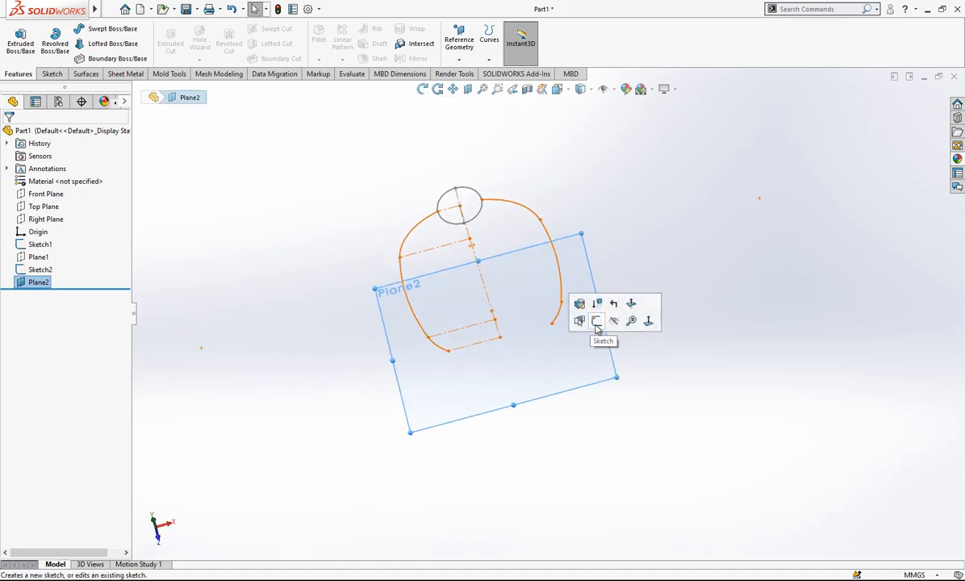
click(596, 321)
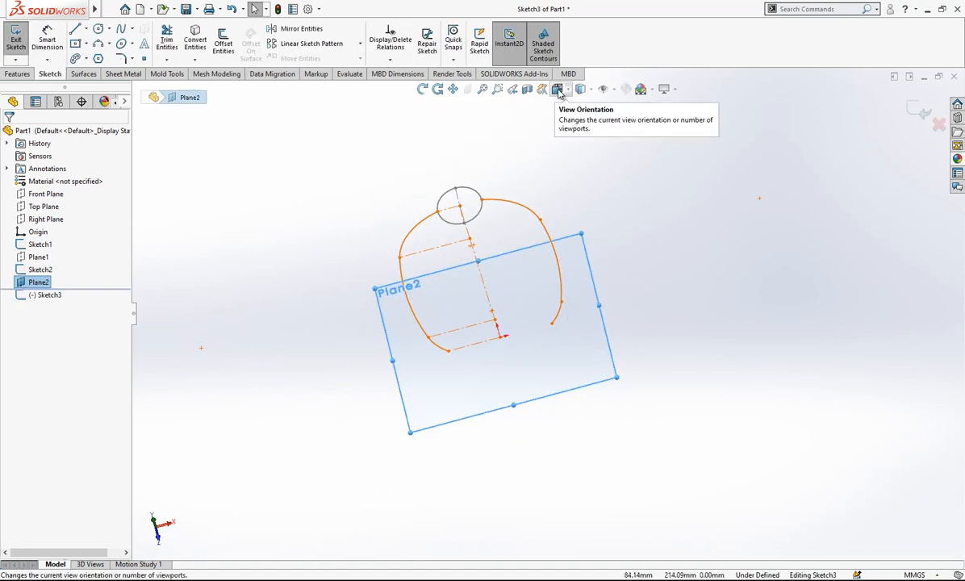
click(557, 88)
click(458, 299)
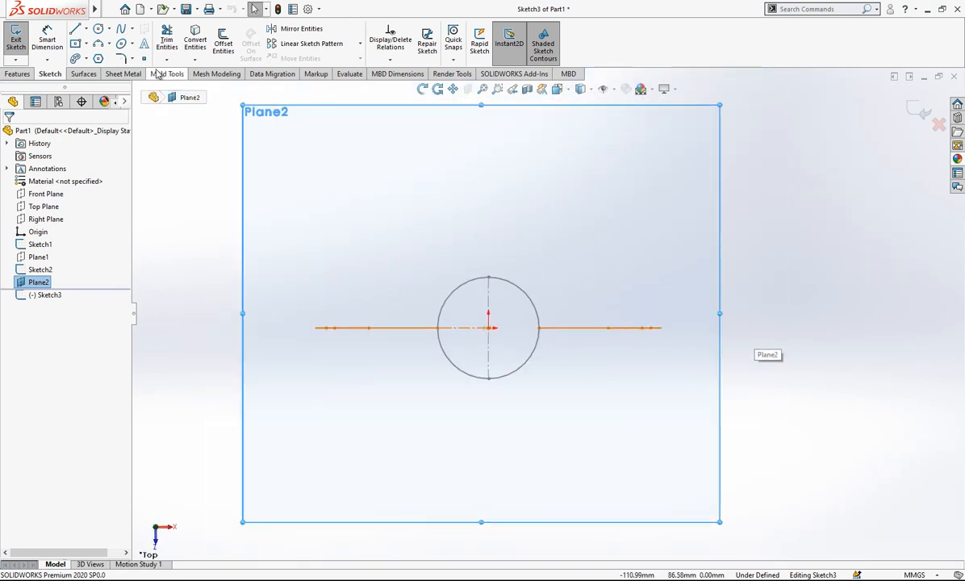
Sketch a vertical construction line about 28 mm long upward from the origin.
click(77, 29)
click(488, 327)
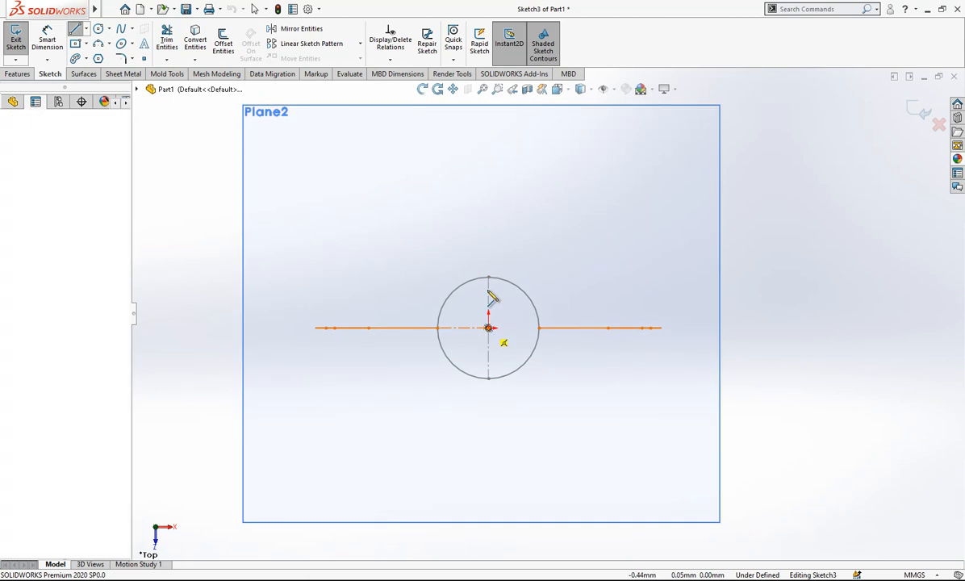
click(488, 249)
key(Escape)
click(488, 265)
Sketch a horizontal construction line about 78 mm long from the origin toward positive X.
key(l)
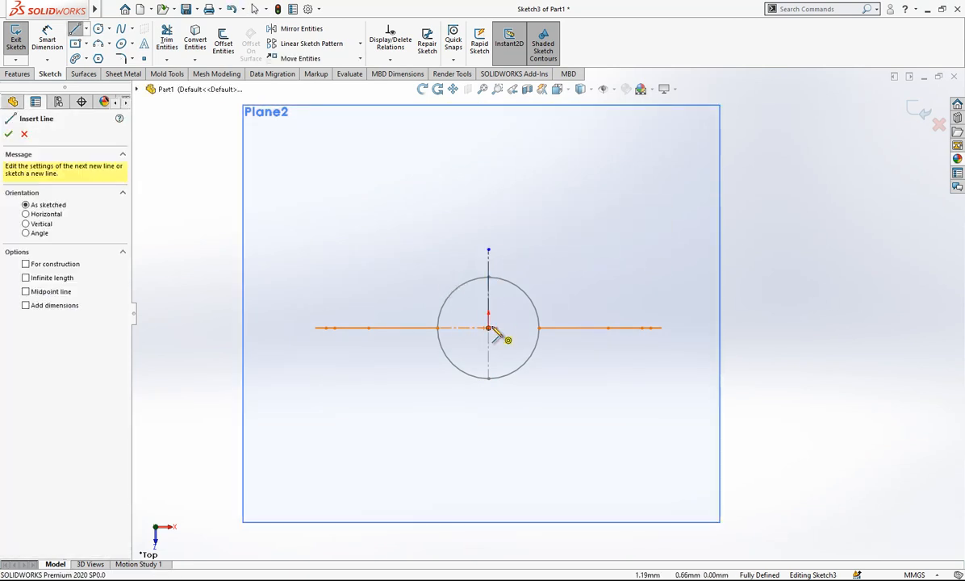
click(488, 328)
click(708, 328)
key(Escape)
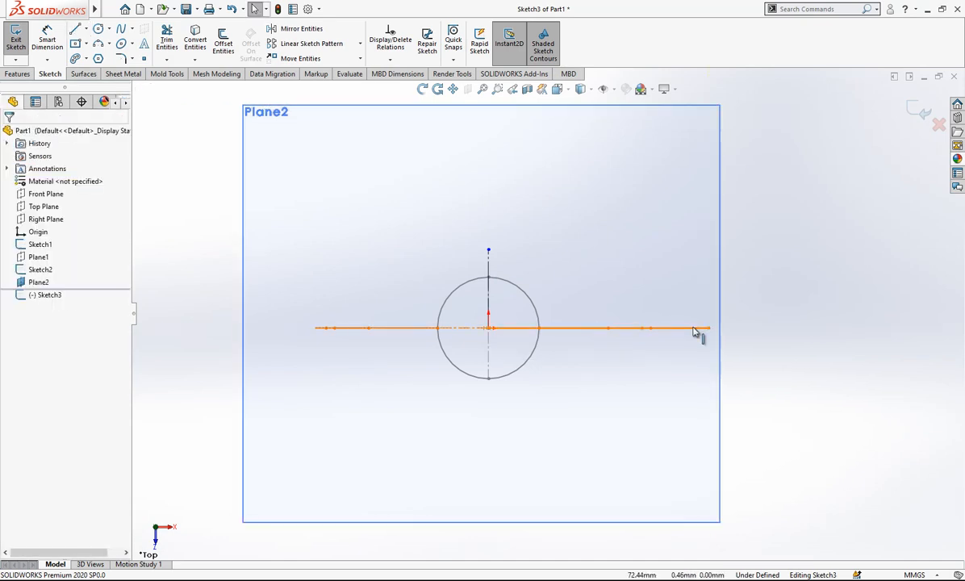
click(702, 328)
click(744, 293)
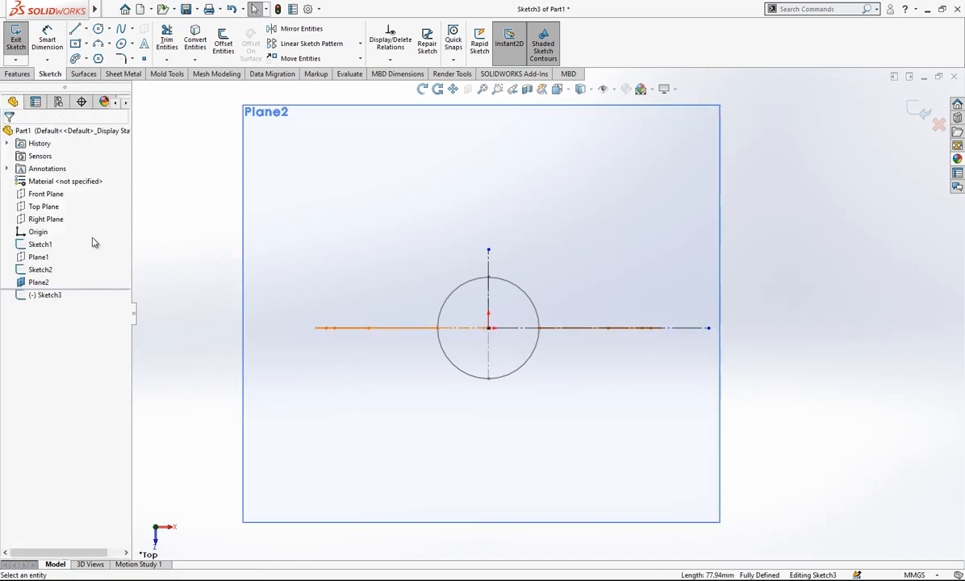
Hide Sketch1 and Sketch2 to leave only the base sketch geometry displayed.
click(38, 245)
click(48, 230)
scroll(532, 310, up, 2)
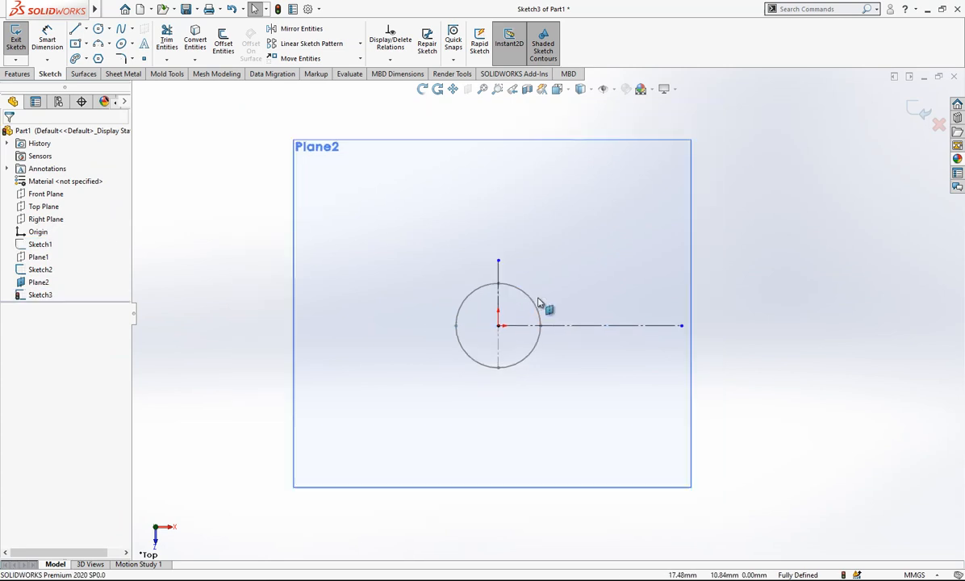
click(39, 269)
click(49, 255)
Shorten the horizontal construction line to about 58 mm by moving its free endpoint toward the origin.
scroll(565, 290, up, 1)
scroll(638, 314, down, 2)
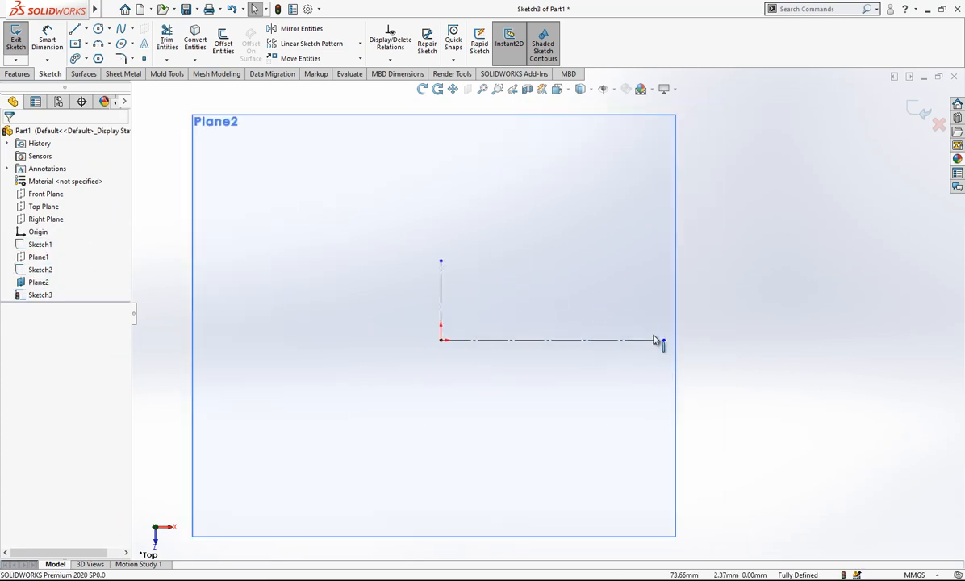
drag(661, 342, 606, 340)
key(Escape)
scroll(557, 314, up, 1)
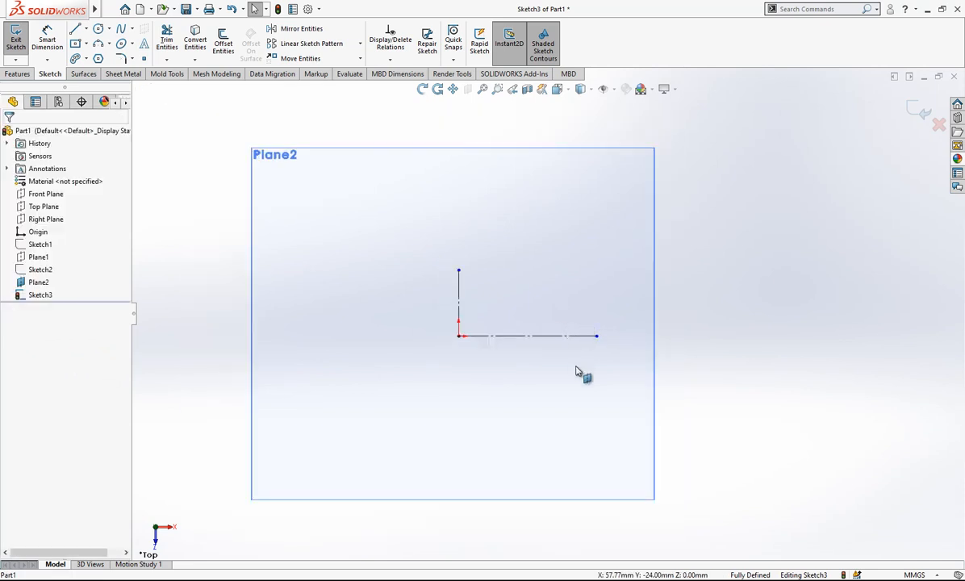
scroll(573, 360, down, 2)
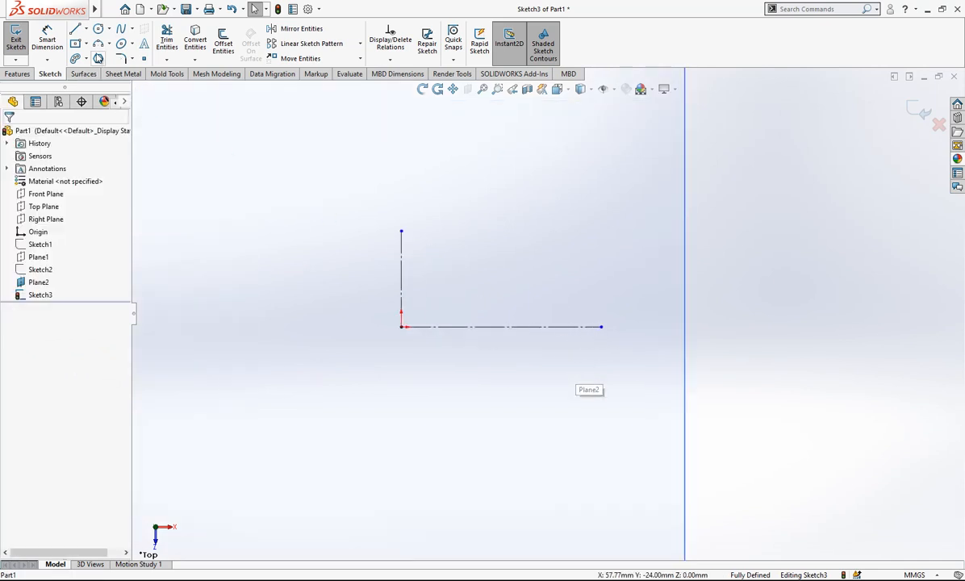
Sketch a vertical construction line about 26 mm long downward from the origin.
click(74, 29)
click(401, 327)
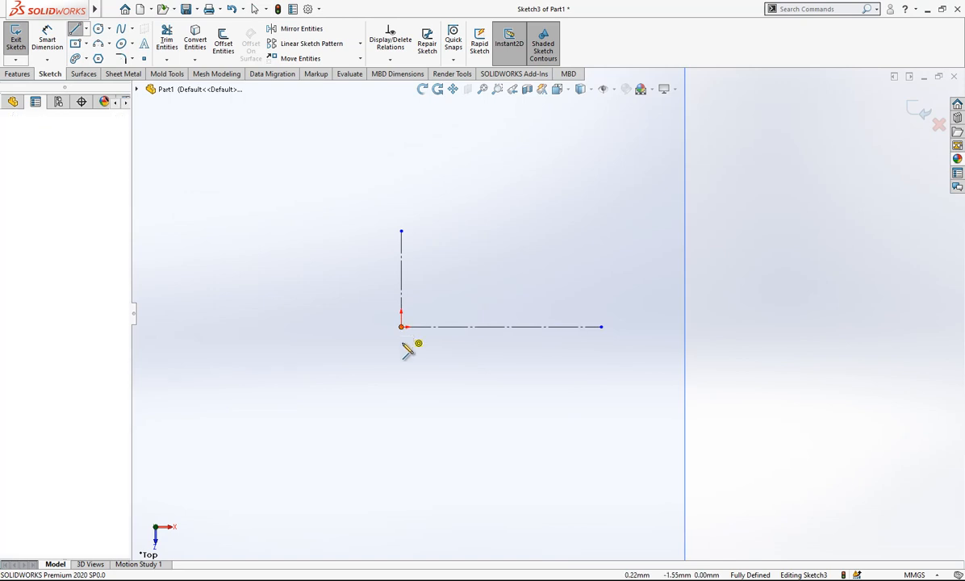
click(401, 415)
key(Escape)
click(401, 373)
click(454, 350)
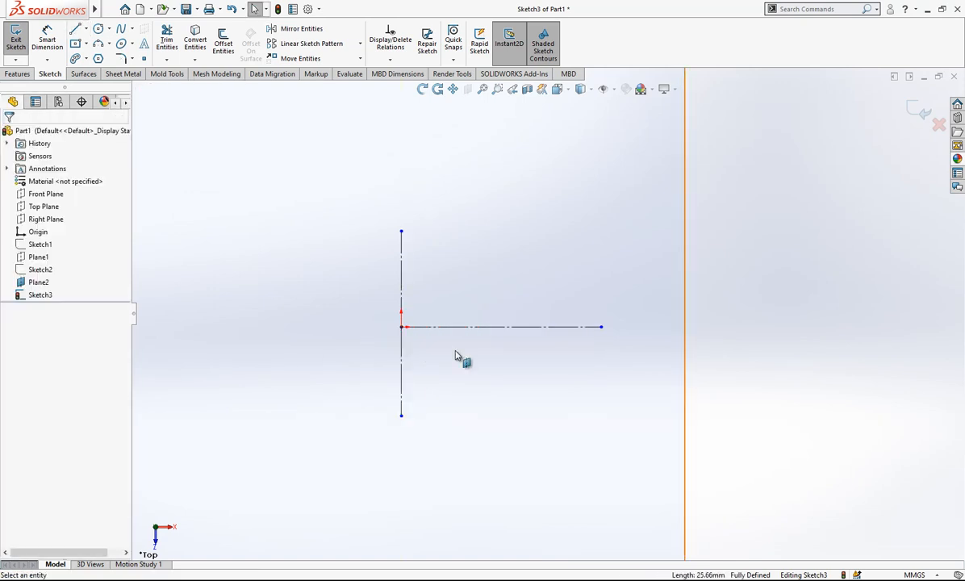
Dimension the upper vertical construction line to 20.5 mm and the lower one to 17.5 mm.
click(46, 45)
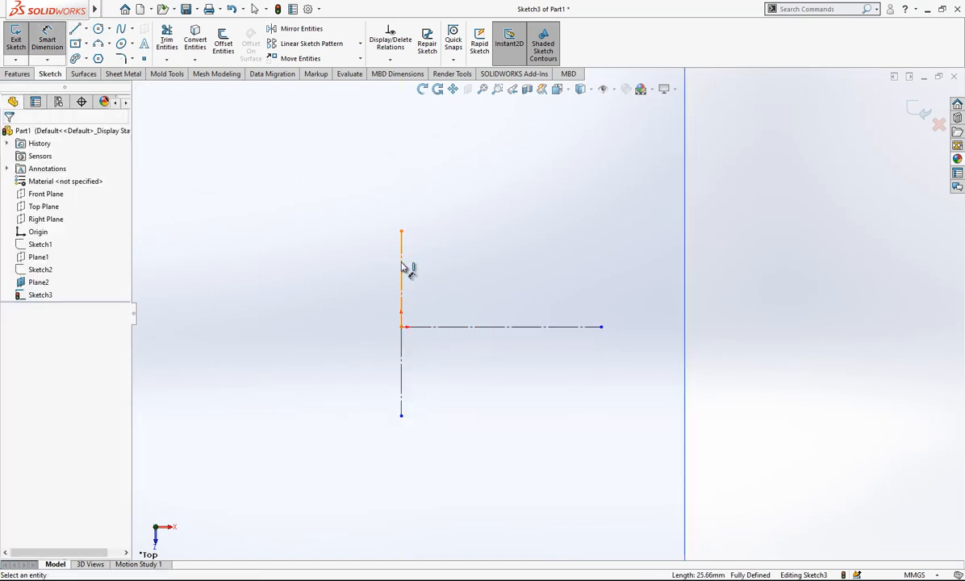
click(402, 268)
click(365, 280)
text(20.5)
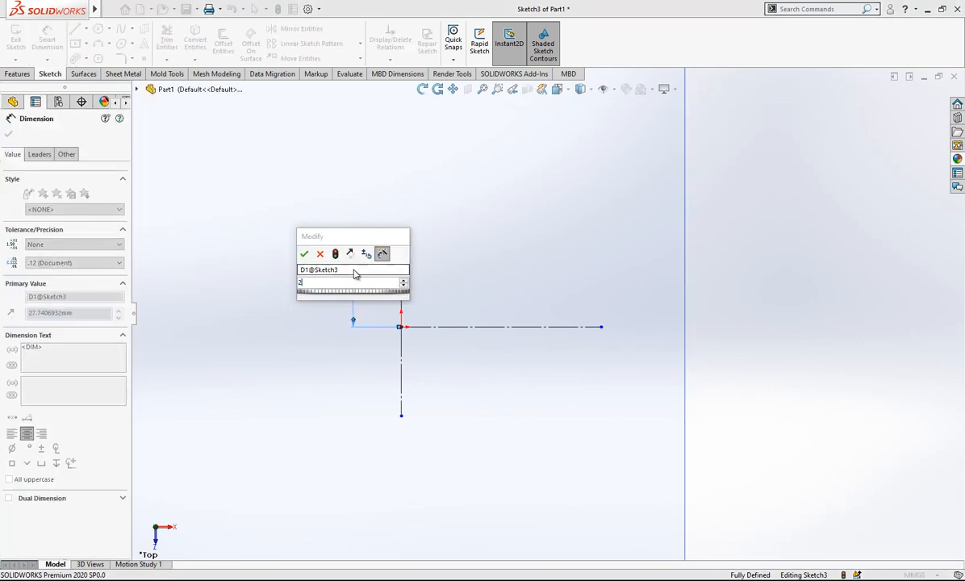
key(Return)
click(402, 368)
click(373, 373)
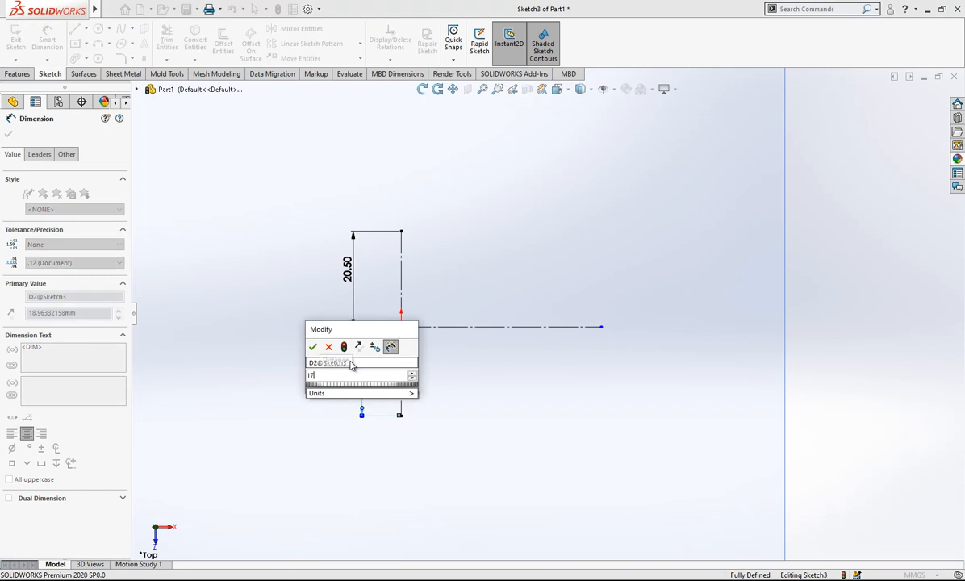
key(Return)
click(520, 382)
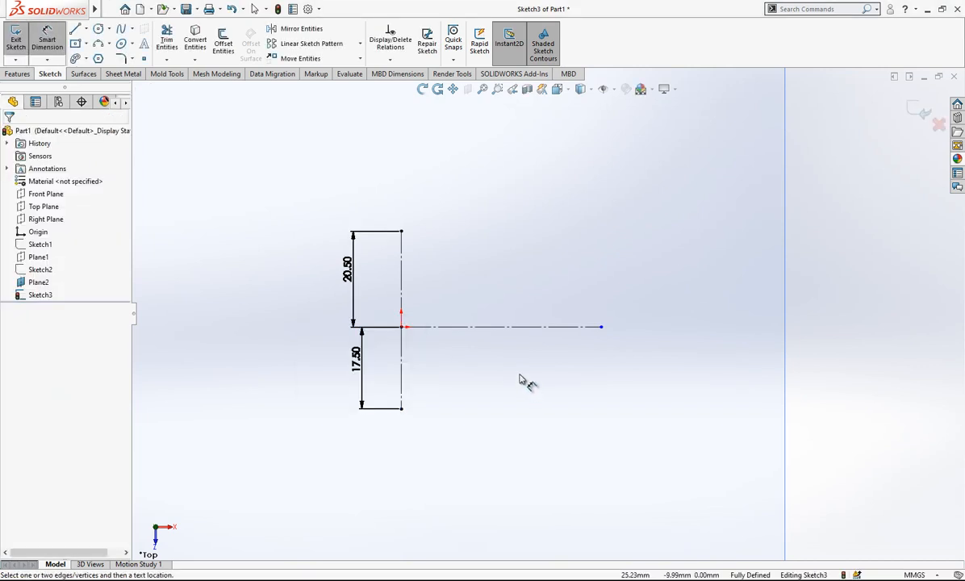
Dimension the horizontal construction line's length to 42.5 mm.
click(524, 327)
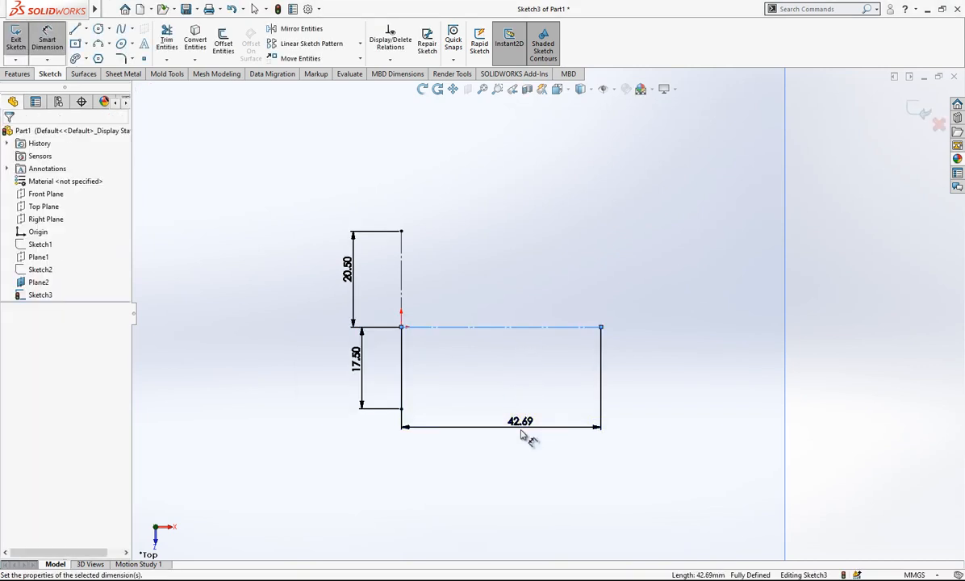
click(522, 436)
text(42.5)
key(Return)
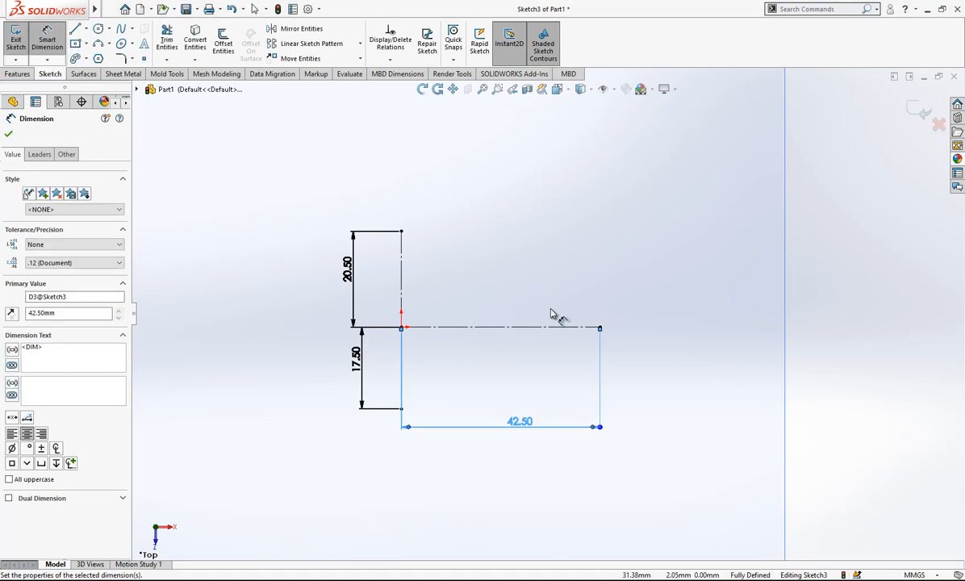
click(615, 281)
scroll(611, 307, down, 2)
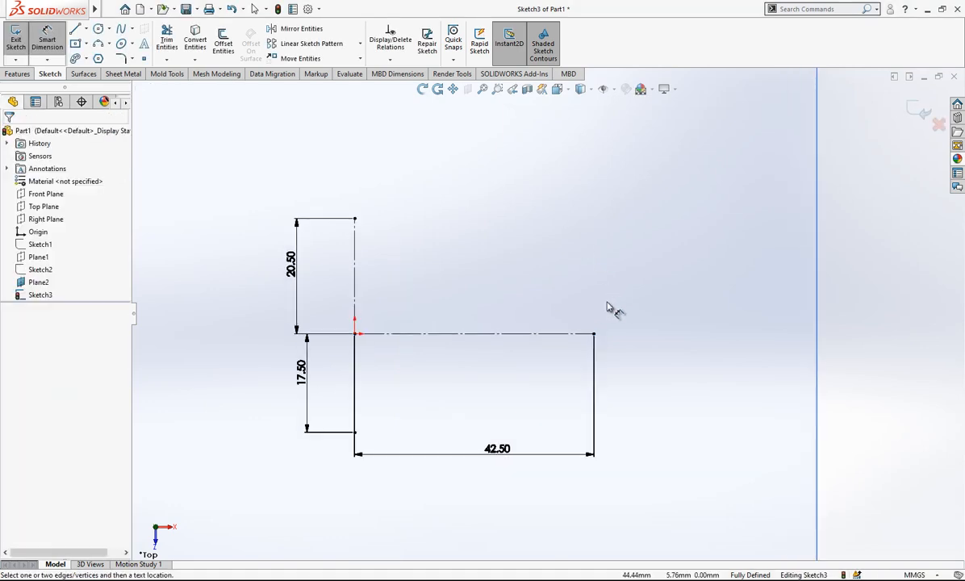
Sketch two connected three-point arcs, radii about 101 mm and 11 mm, from the vertical line's upper end to the horizontal construction line's outer endpoint.
click(98, 44)
click(355, 219)
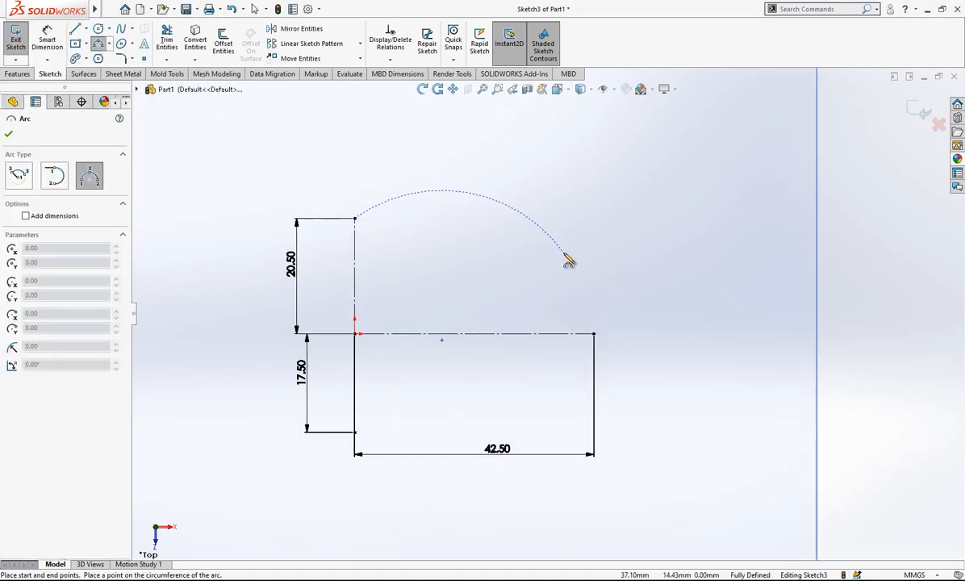
click(567, 258)
click(461, 232)
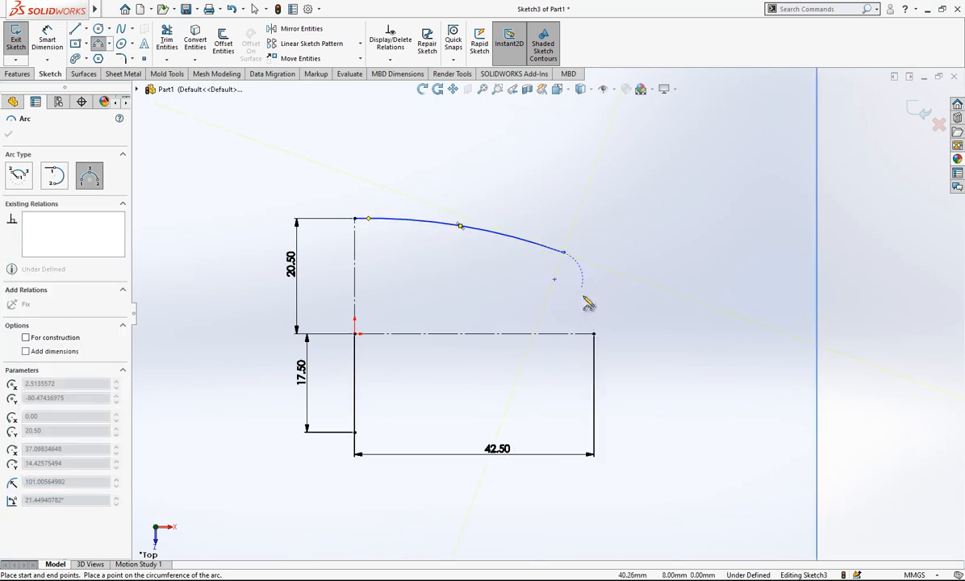
click(594, 334)
click(599, 299)
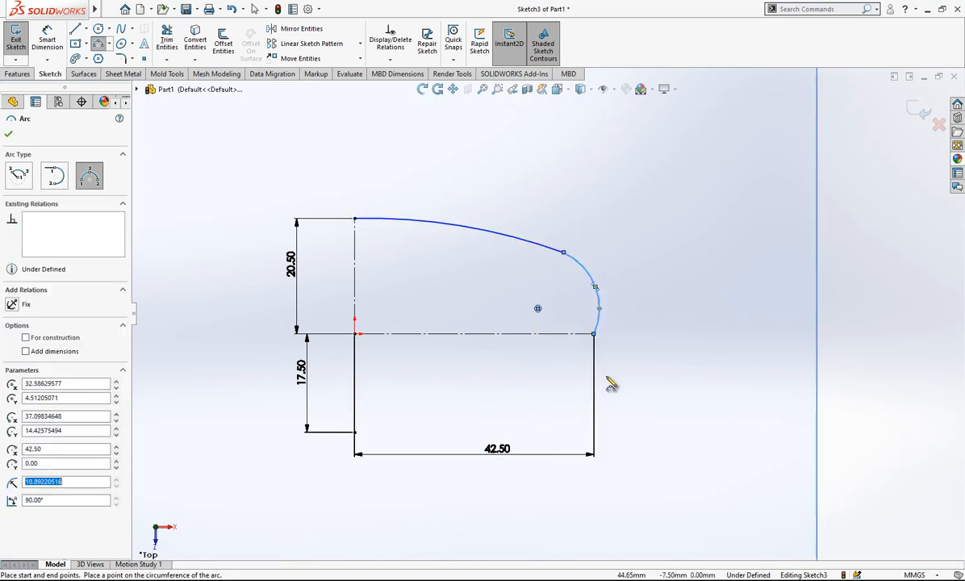
Sketch two connected three-point arcs from the horizontal construction line's outer endpoint to the lower end of the vertical construction line.
click(594, 334)
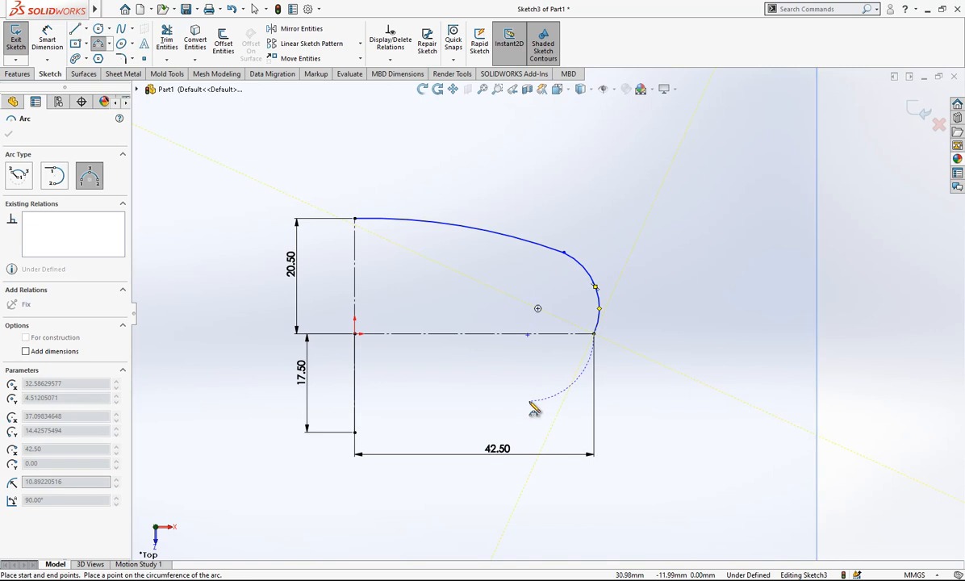
click(521, 407)
click(560, 393)
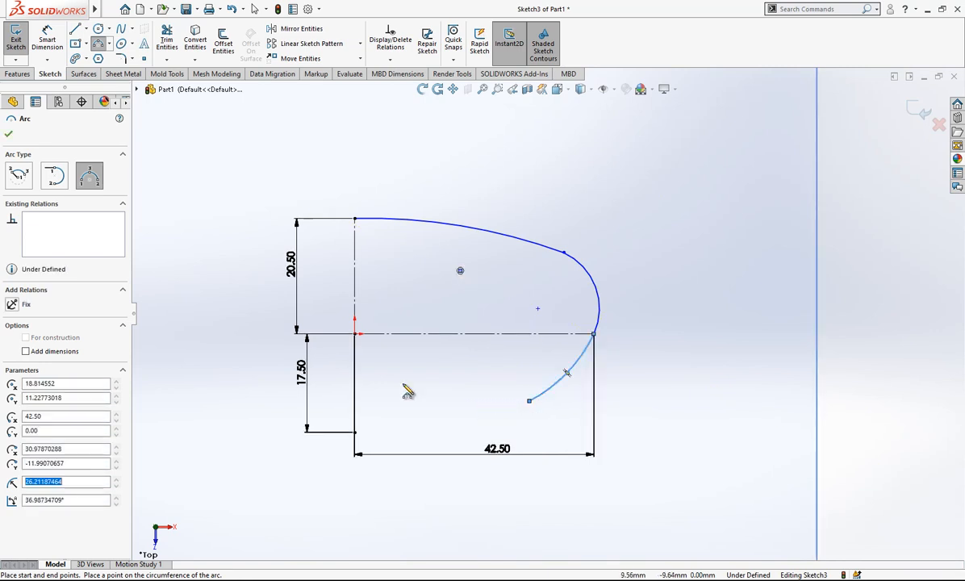
click(355, 433)
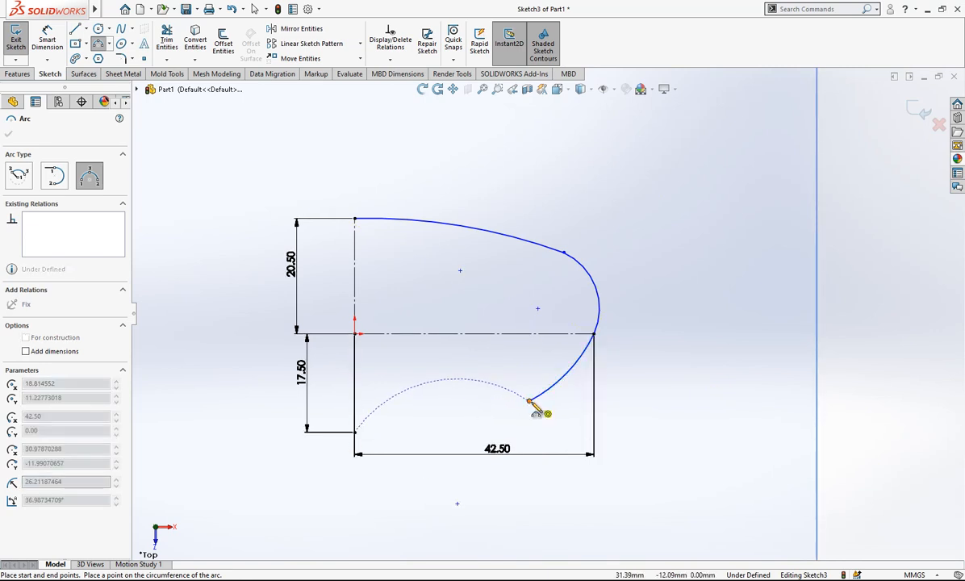
click(463, 396)
key(Escape)
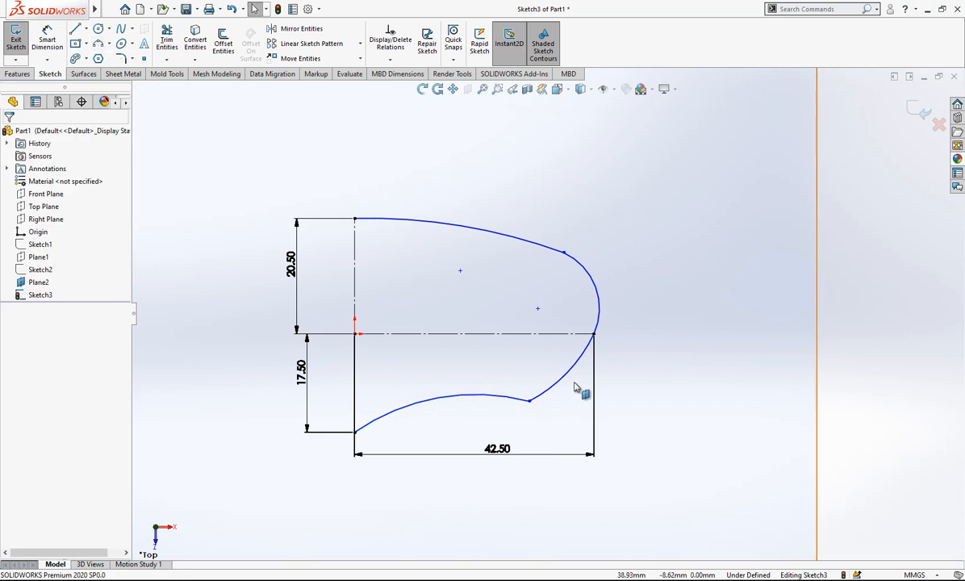
Add tangent relations between each pair of neighbouring arcs along the four-arc profile.
click(587, 275)
ctrl+click(565, 258)
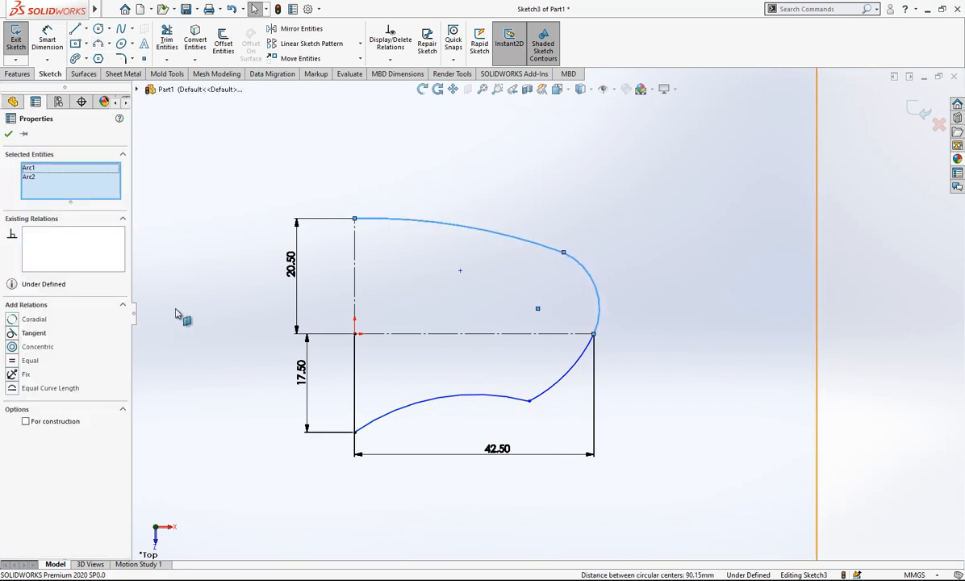
key(Escape)
click(596, 331)
ctrl+click(582, 355)
click(34, 332)
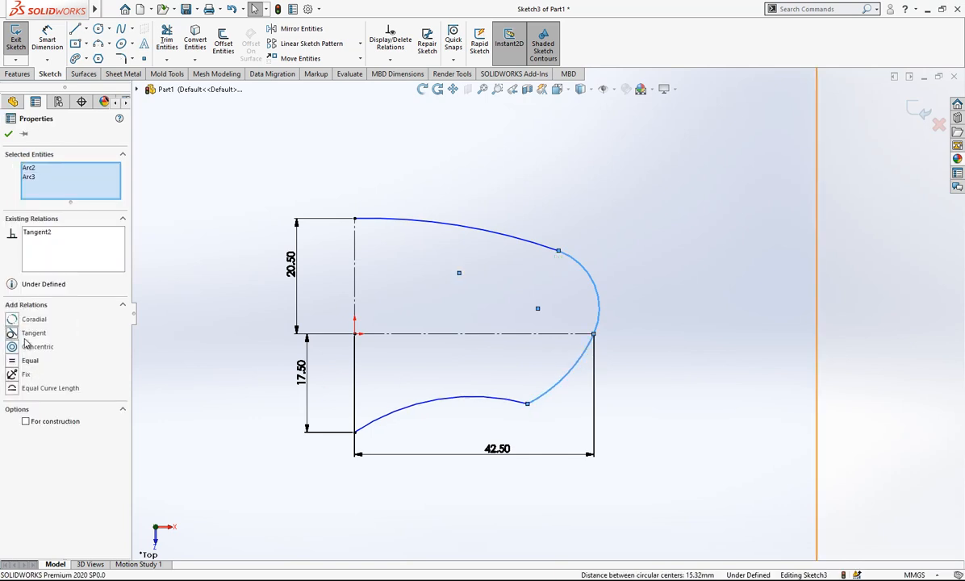
key(Escape)
click(519, 408)
ctrl+click(556, 382)
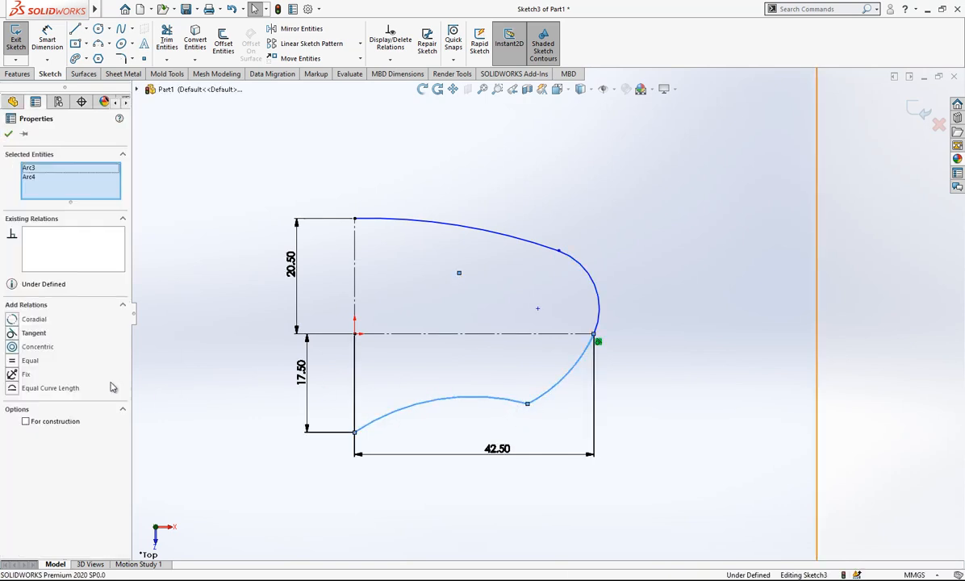
click(33, 332)
key(Escape)
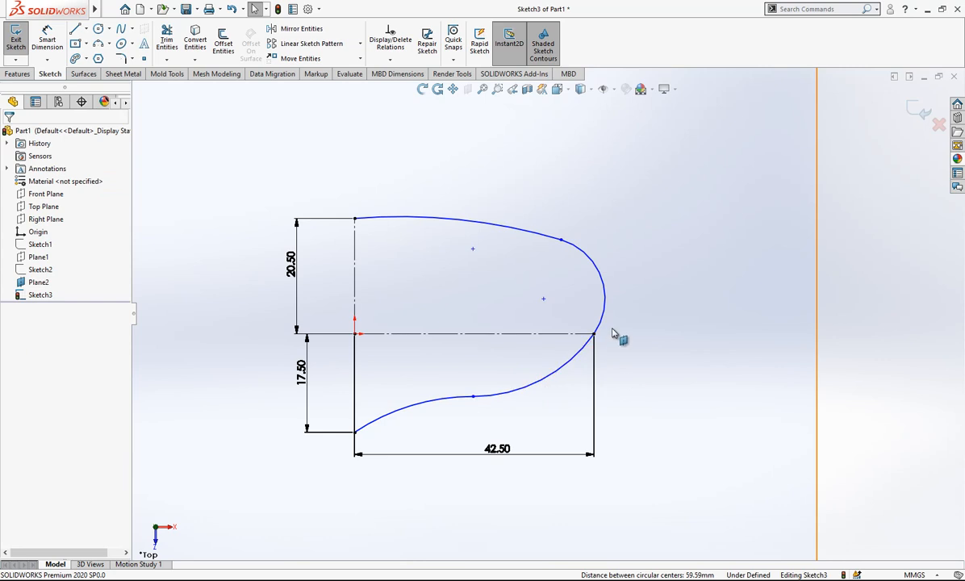
Reshape the profile by moving an arc centre, the junction of the lower arcs and the upper arc curve.
drag(545, 301, 548, 339)
key(Escape)
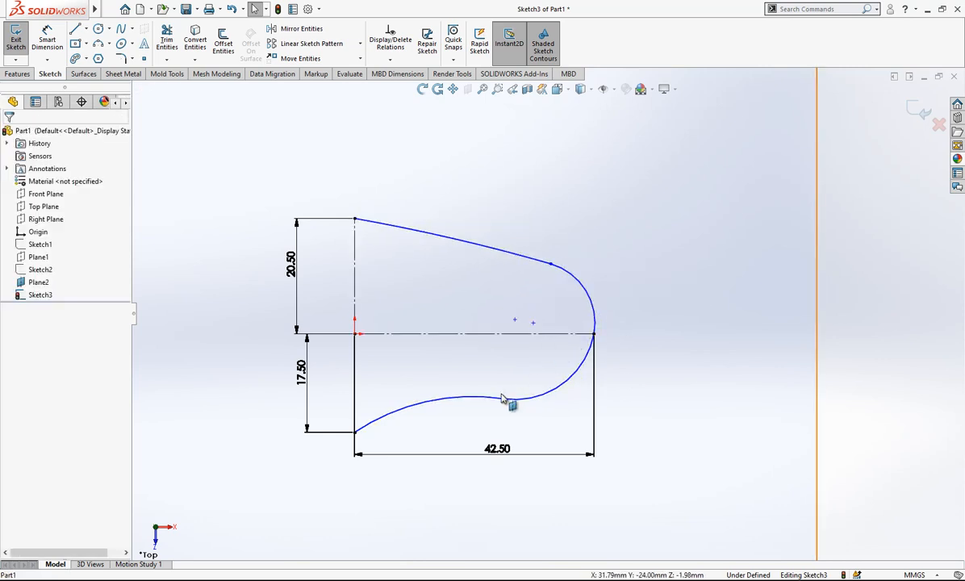
drag(504, 401, 517, 421)
key(Escape)
drag(509, 248, 507, 237)
key(Escape)
Sketch a horizontal construction line about 22 mm long from the vertical line's upper end, away from the arcs.
key(l)
click(356, 219)
click(232, 218)
key(Escape)
click(269, 217)
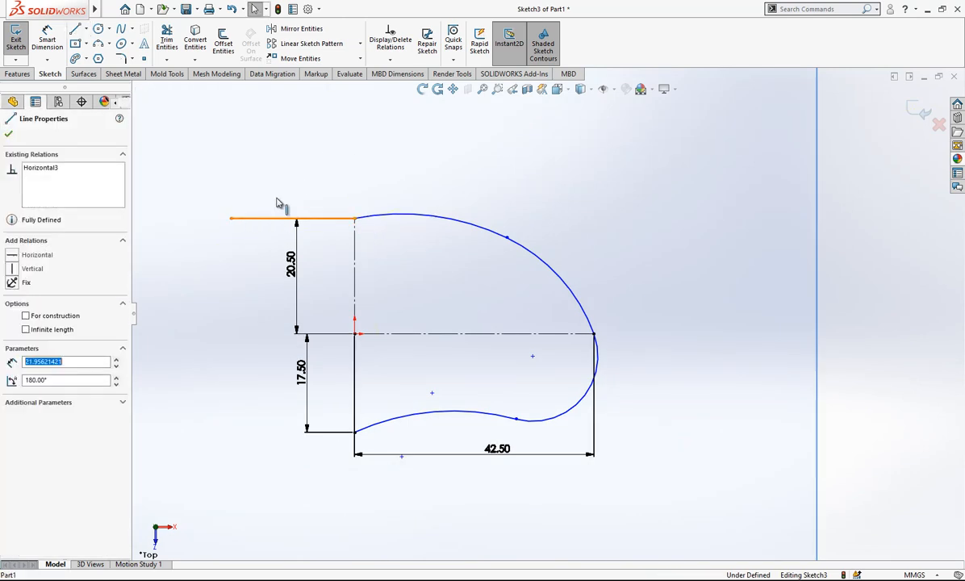
click(364, 186)
Try to make the upper arc tangent to the new horizontal construction line, and undo the relation.
click(326, 219)
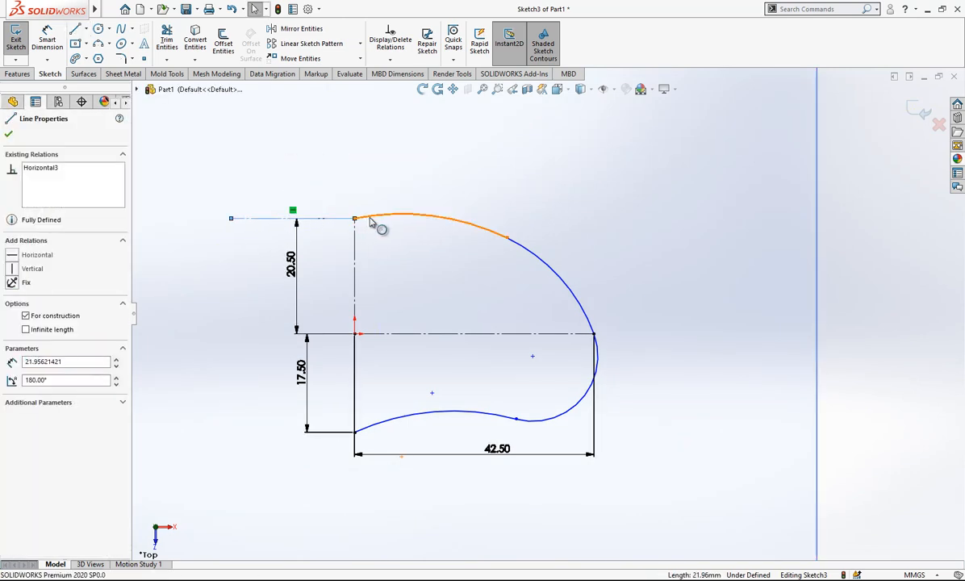
ctrl+click(372, 216)
click(31, 319)
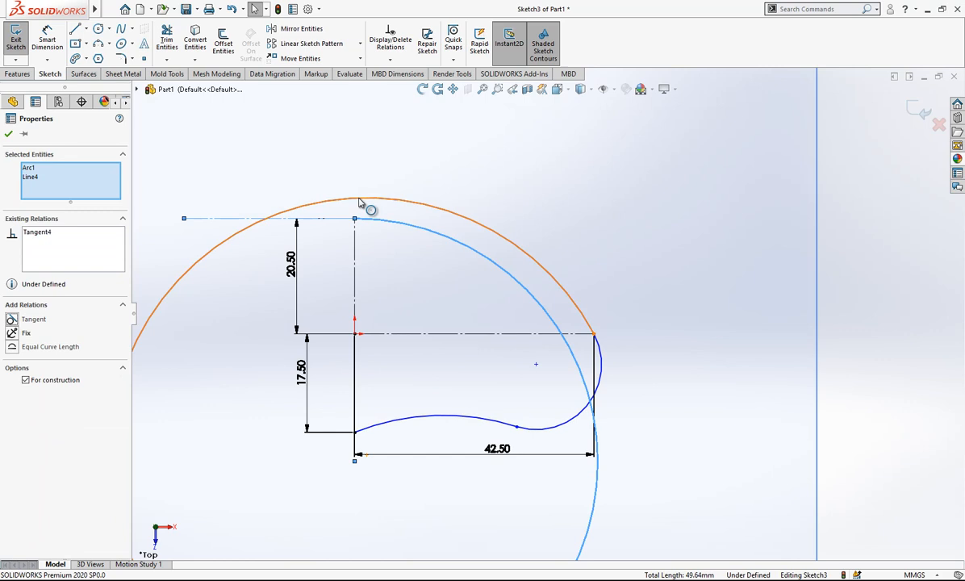
click(509, 184)
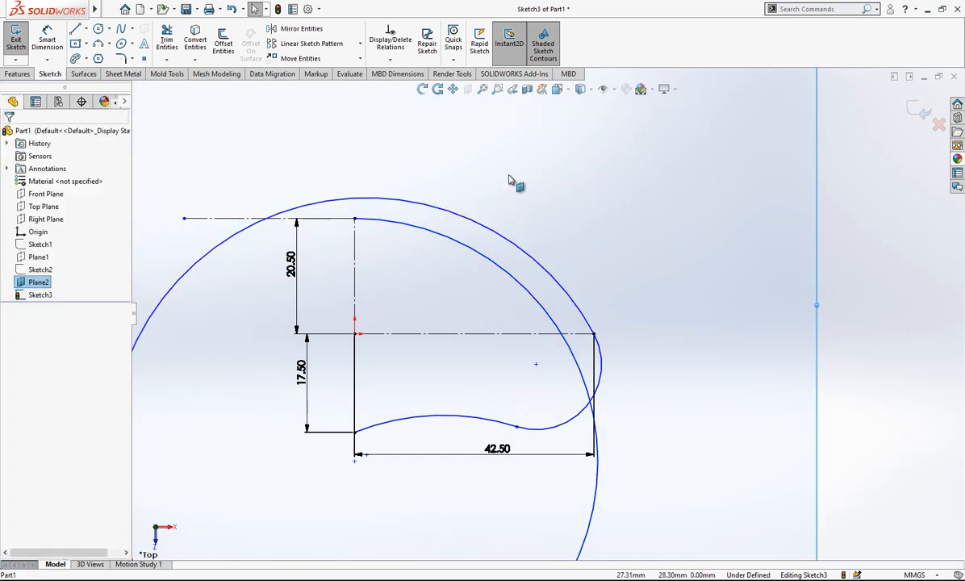
Move the junction of the two upper arcs outward, retry the first arc's tangency to the construction line, and undo the relation.
drag(508, 239, 525, 250)
click(483, 241)
click(417, 217)
click(327, 219)
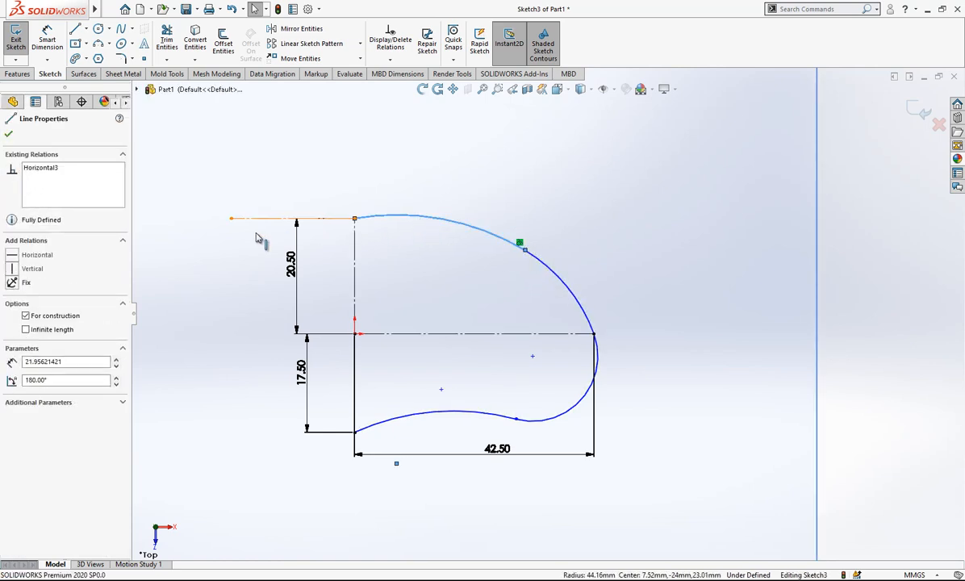
ctrl+click(452, 222)
click(34, 319)
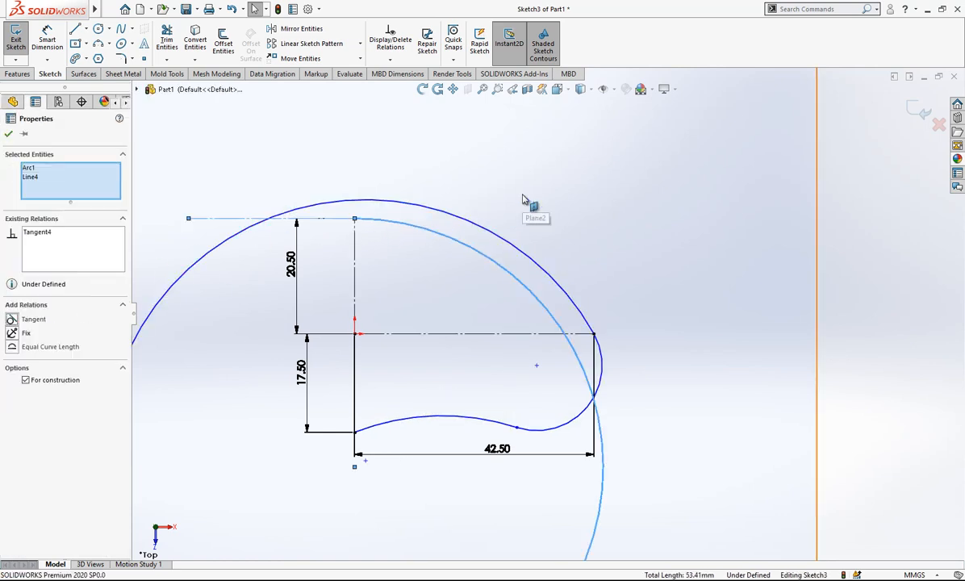
key(ctrl+z)
key(z)
Delete the two arcs that meet at the outer endpoint of the 42.5 mm construction line.
click(597, 356)
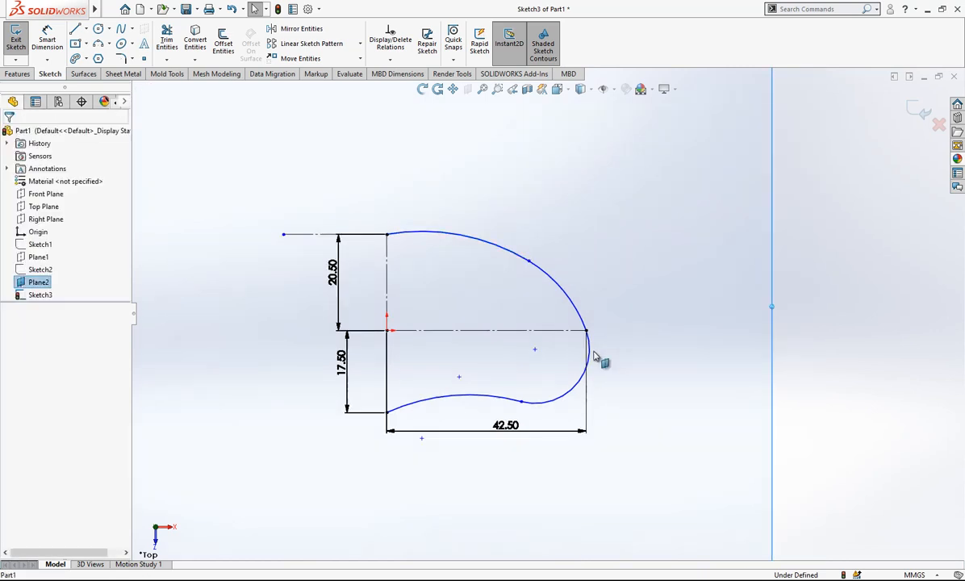
click(593, 357)
key(Delete)
click(581, 316)
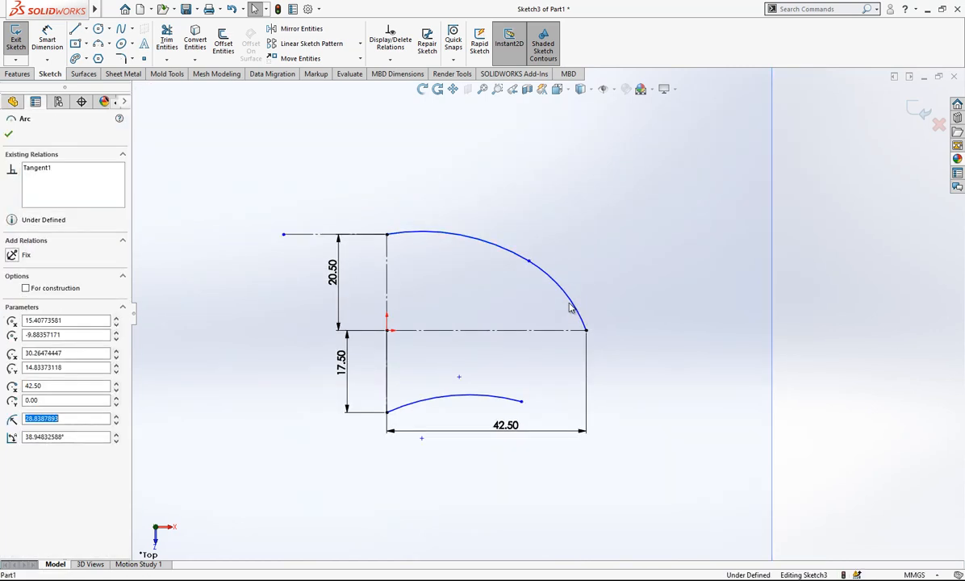
key(Escape)
click(568, 301)
key(Delete)
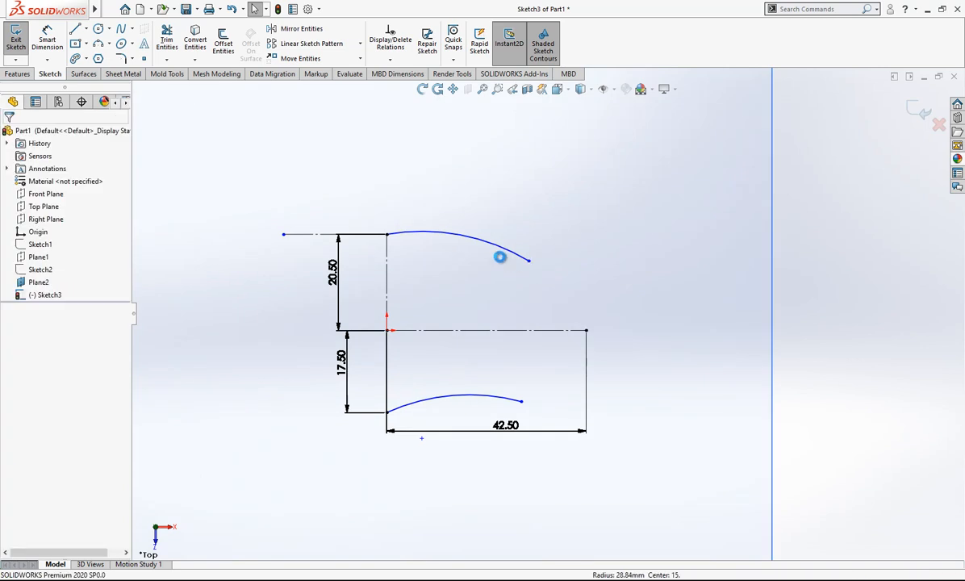
Make the upper arc tangent to the upper horizontal construction line and extend its free end outward.
click(419, 242)
ctrl+click(430, 236)
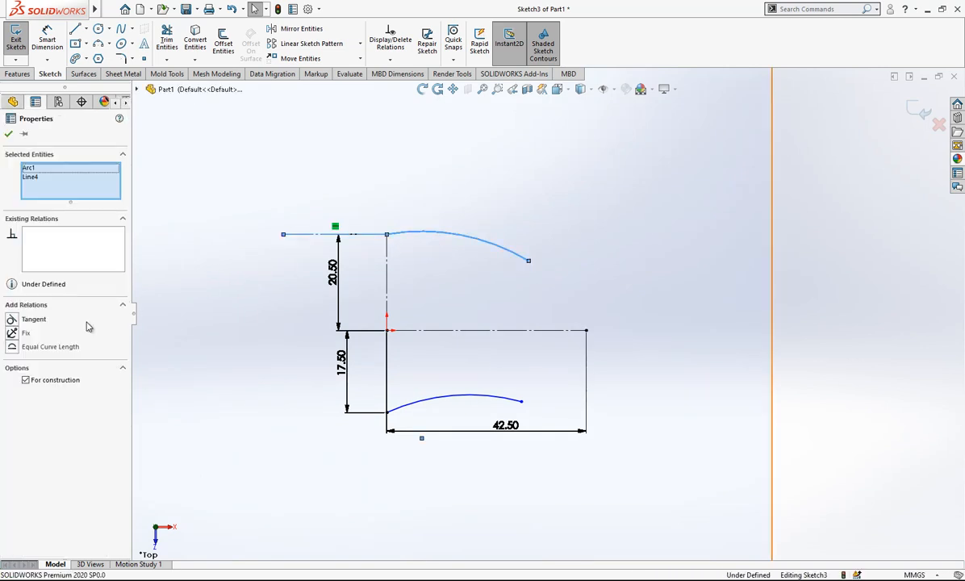
click(34, 319)
key(Escape)
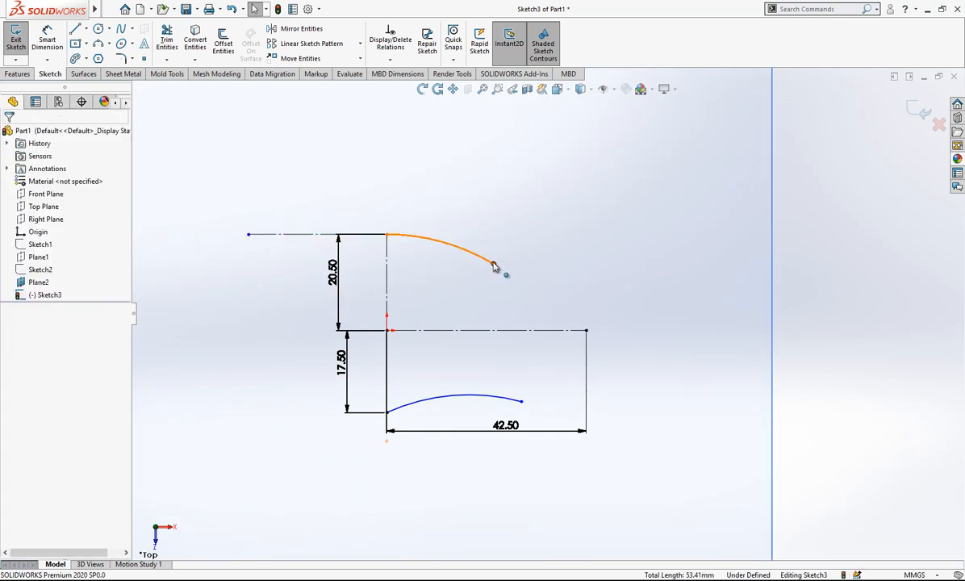
drag(494, 267, 563, 269)
click(653, 372)
Sketch a horizontal construction line about 31 mm long from the vertical line's lower end, away from the arcs.
key(l)
drag(387, 412, 240, 412)
key(Escape)
click(305, 412)
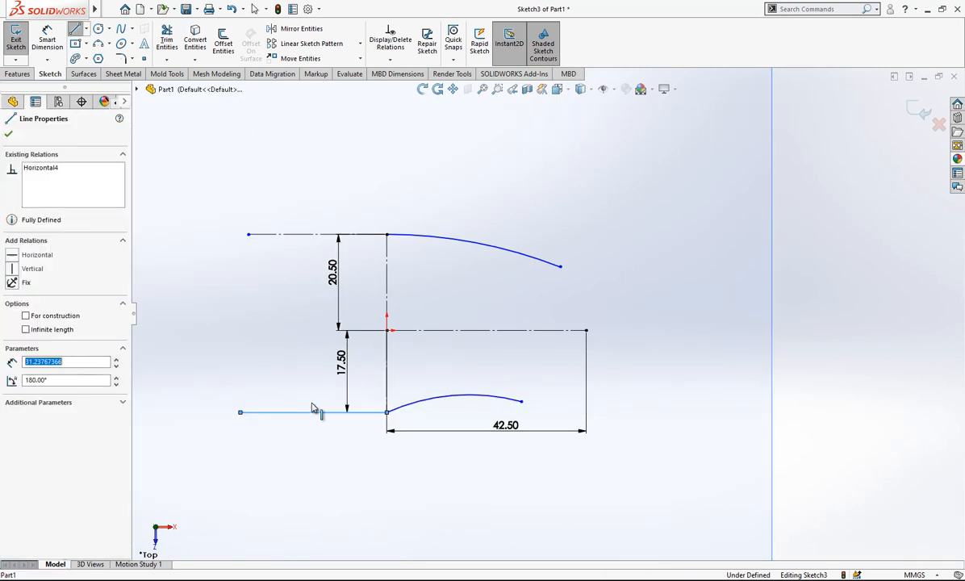
click(337, 379)
Make the lower arc tangent to the lower horizontal construction line.
click(309, 413)
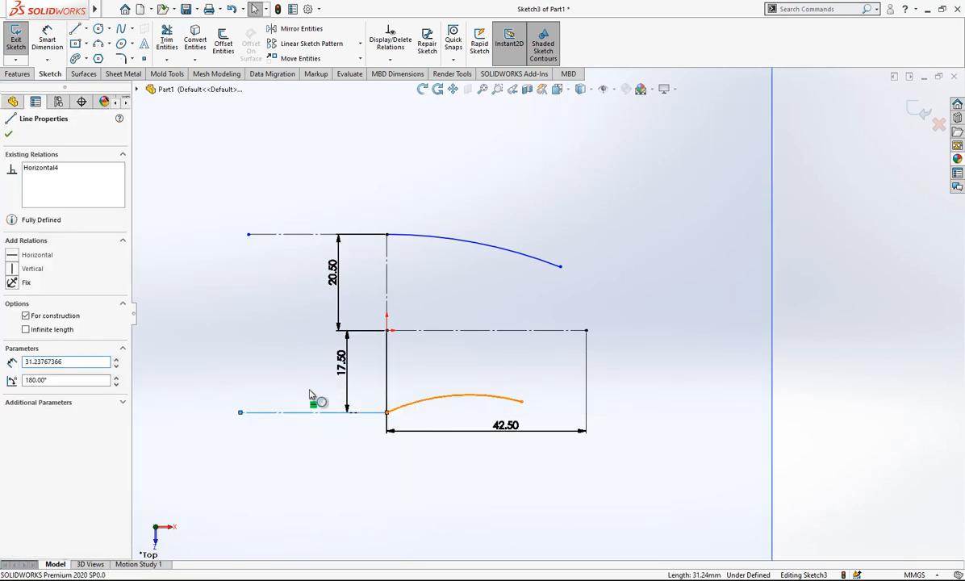
ctrl+click(393, 408)
click(35, 319)
Move the 42.5 mm dimension farther below the profile and extend the lower arc's free end outward.
drag(506, 426, 491, 531)
drag(439, 419, 521, 422)
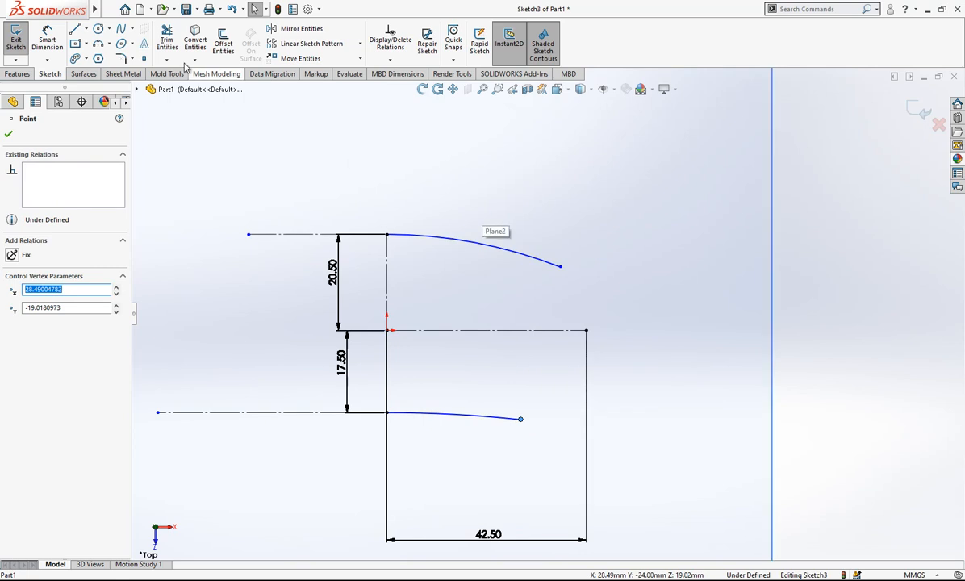
Dimension the upper arc's radius to 120 mm.
click(47, 38)
click(484, 251)
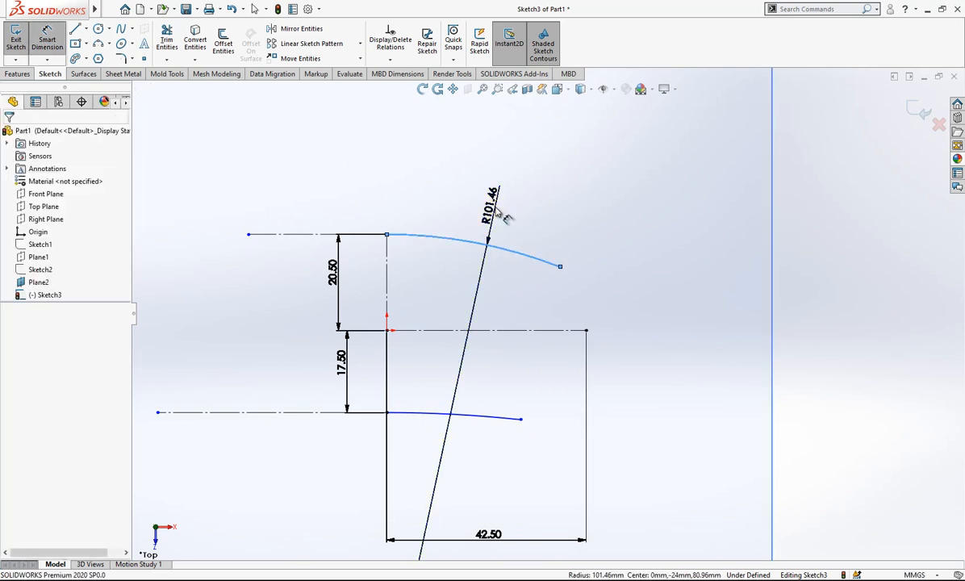
click(497, 212)
text(120)
key(Return)
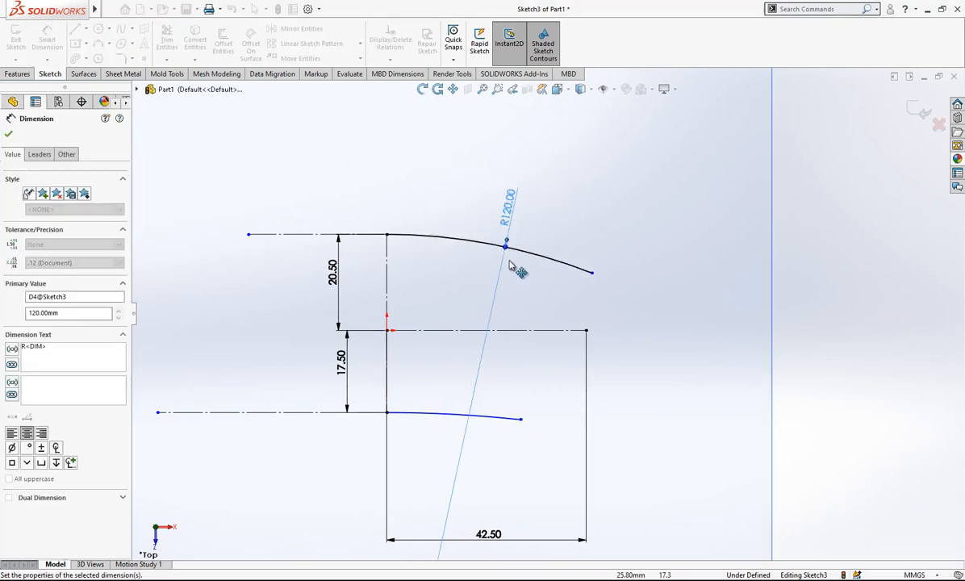
Dimension the lower arc's radius to 62.5 mm.
click(496, 455)
click(504, 418)
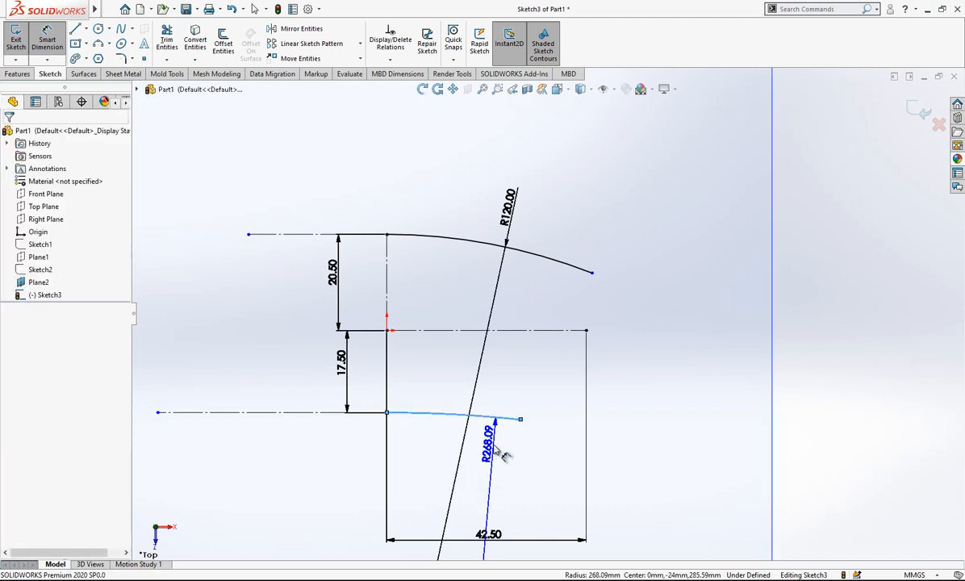
click(501, 451)
text(62.5)
key(Return)
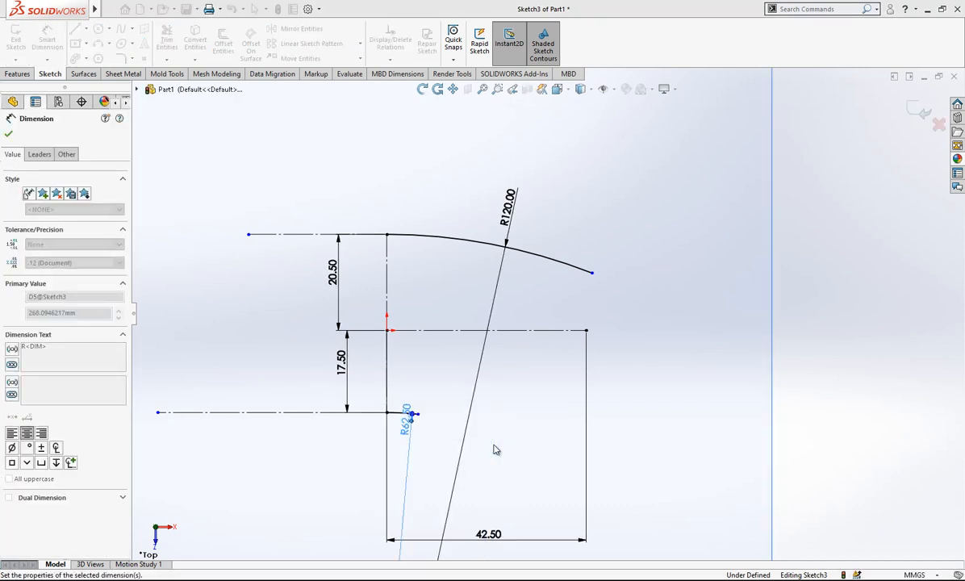
key(Escape)
Shorten the upper arc, join its free end to the horizontal construction line's outer end with a three-point arc, and make both arcs tangent.
drag(592, 274, 543, 258)
key(Escape)
click(98, 45)
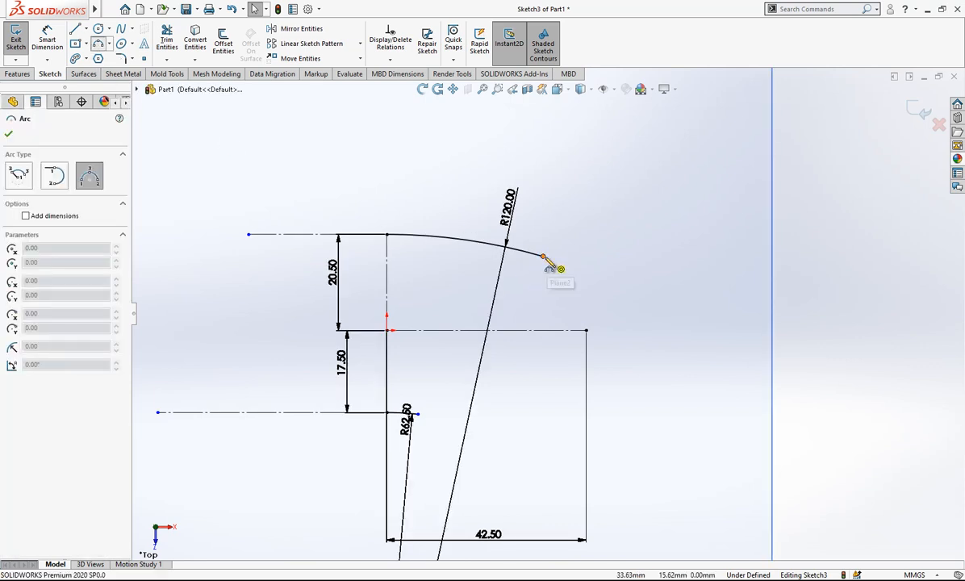
click(543, 258)
click(587, 330)
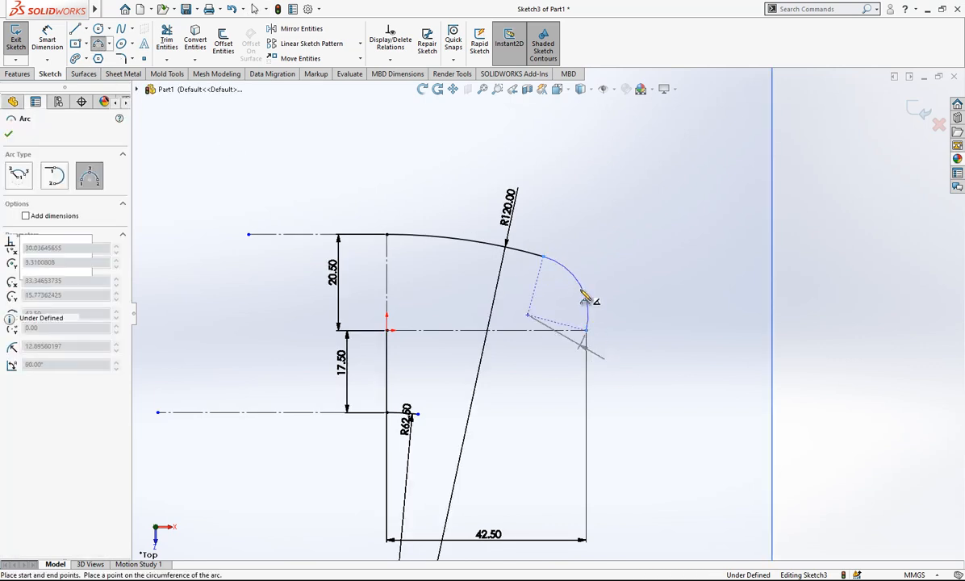
click(586, 299)
click(21, 334)
Make the upper corner arc's center coincident with the horizontal construction line.
click(528, 315)
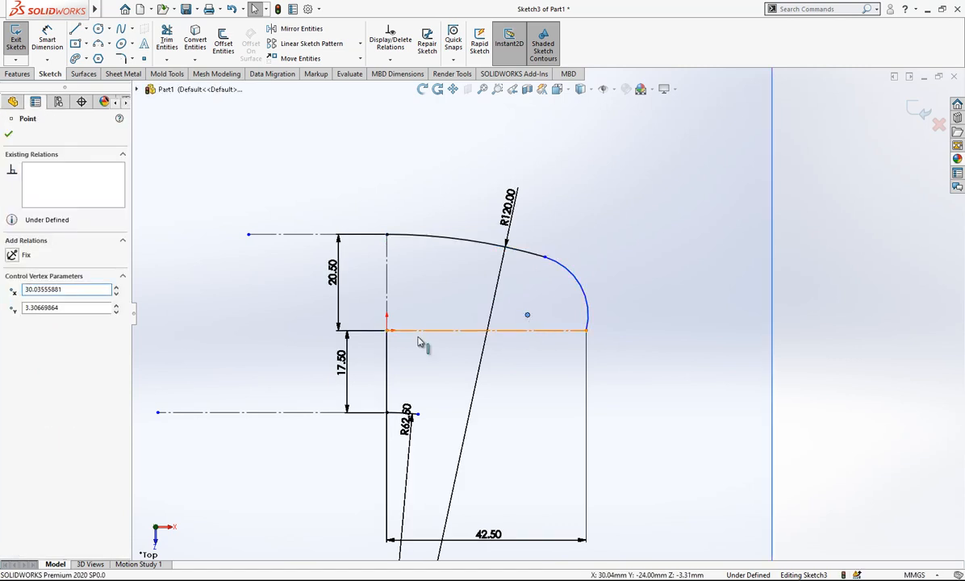
ctrl+click(534, 330)
click(36, 333)
click(500, 308)
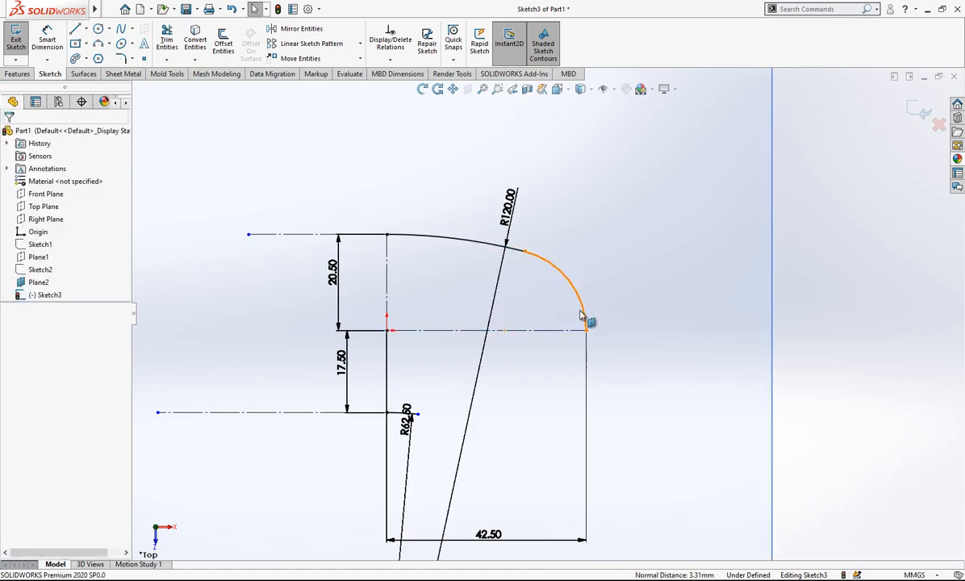
Move the 120 mm and 62.5 mm radius dimensions to the opposite side of the profile and extend the lower arc's free end outward.
scroll(535, 357, down, 2)
drag(497, 173, 161, 181)
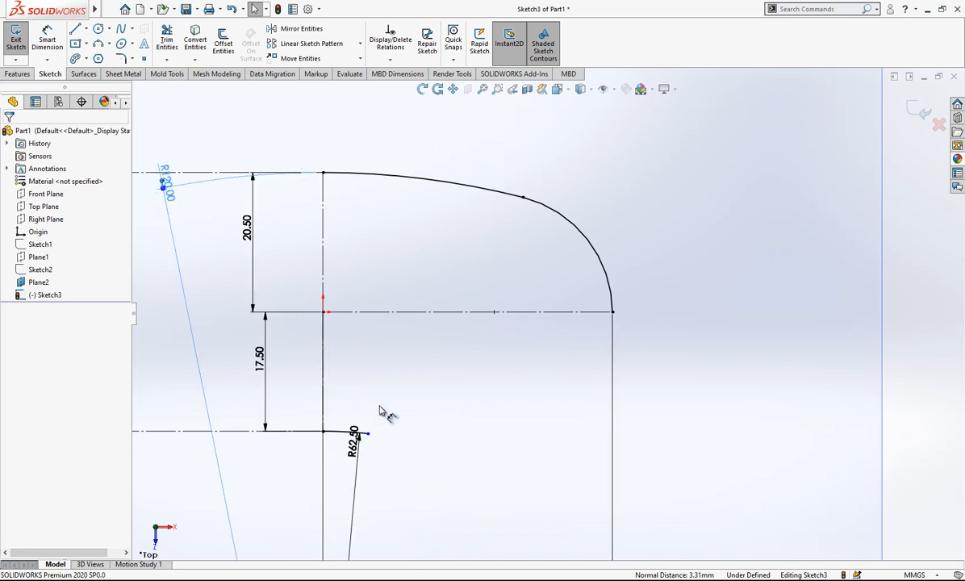
drag(355, 436, 141, 482)
drag(368, 434, 467, 459)
Draw a three-point arc from the horizontal construction line's outer end to the lower arc's free end.
click(98, 43)
click(613, 313)
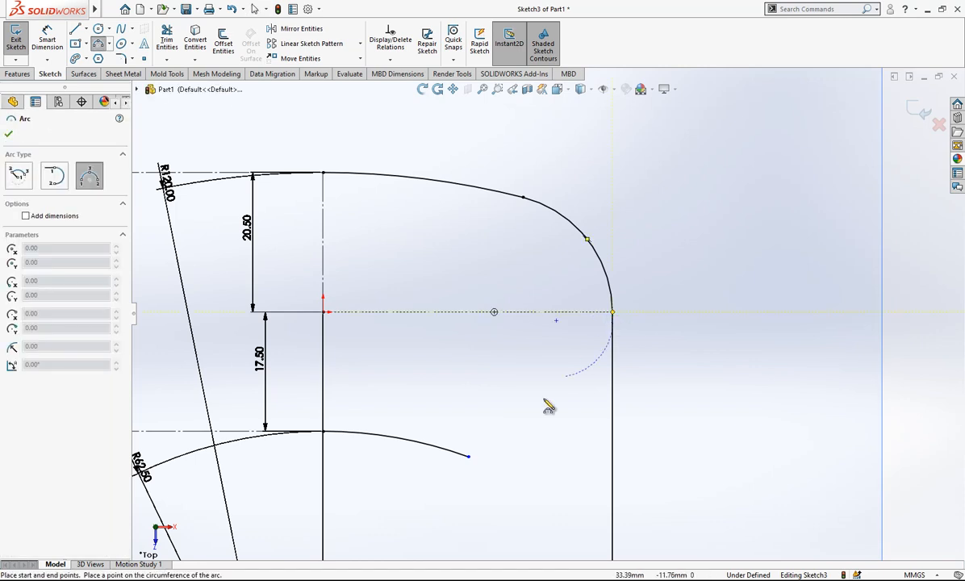
click(469, 456)
click(540, 446)
key(Escape)
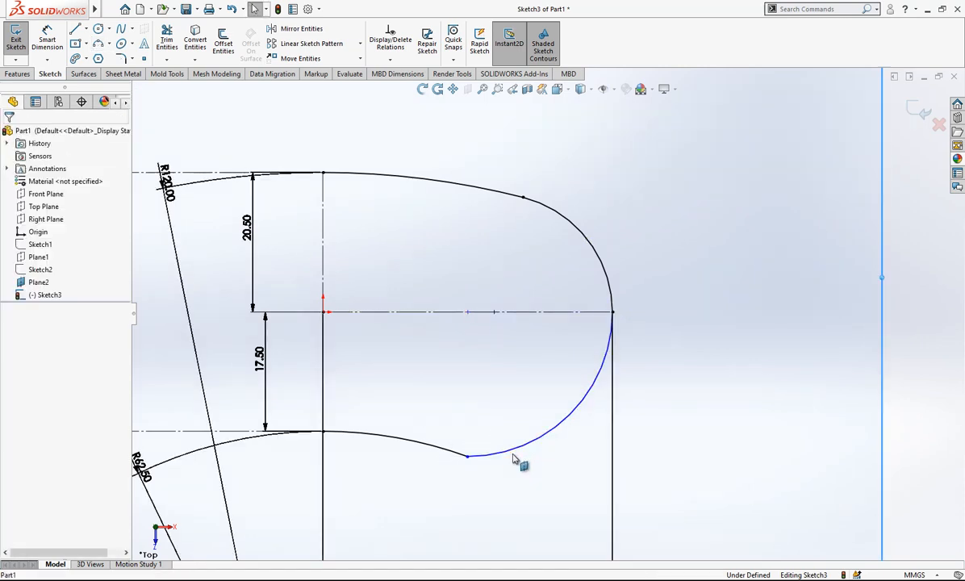
Make the lower corner arc tangent to the 62.5 mm radius arc.
click(510, 459)
ctrl+click(355, 440)
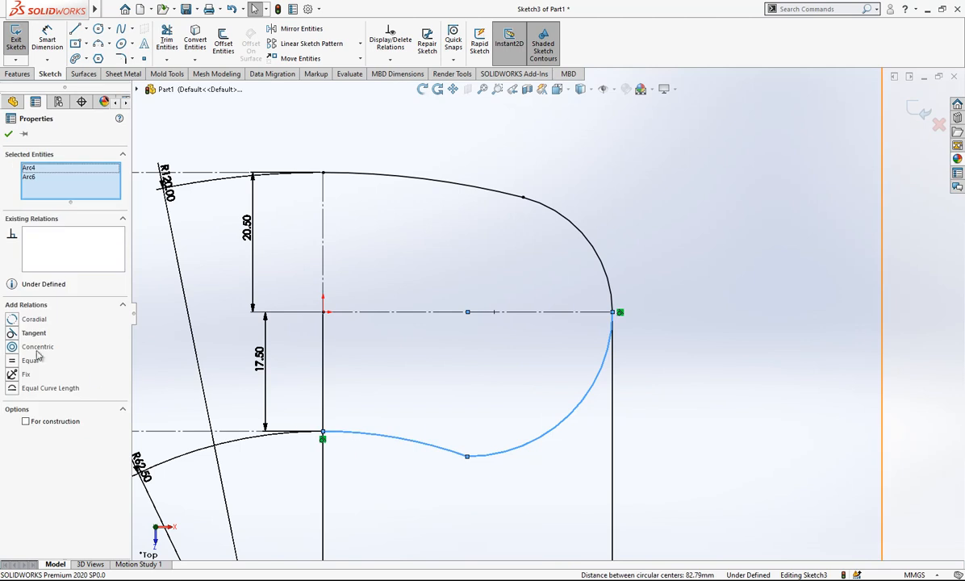
click(34, 345)
key(ctrl+z)
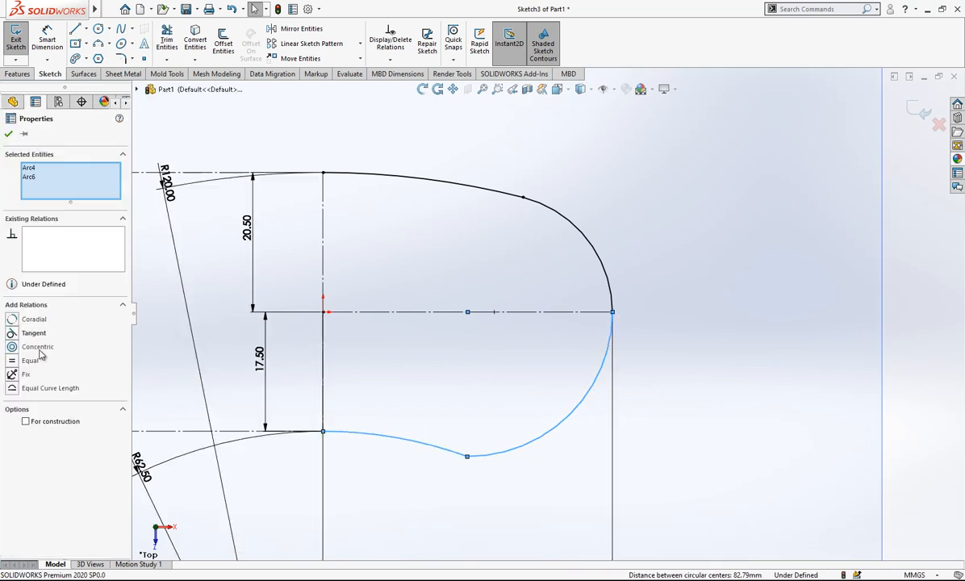
click(34, 333)
key(Escape)
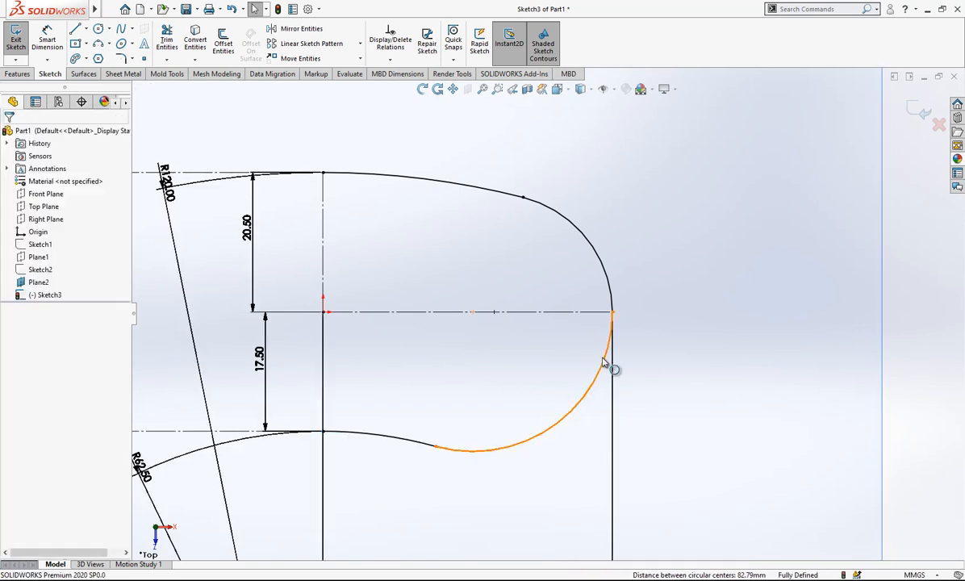
Try to mirror the four profile arcs about the vertical construction line within Sketch3.
scroll(557, 339, down, 5)
scroll(553, 355, up, 3)
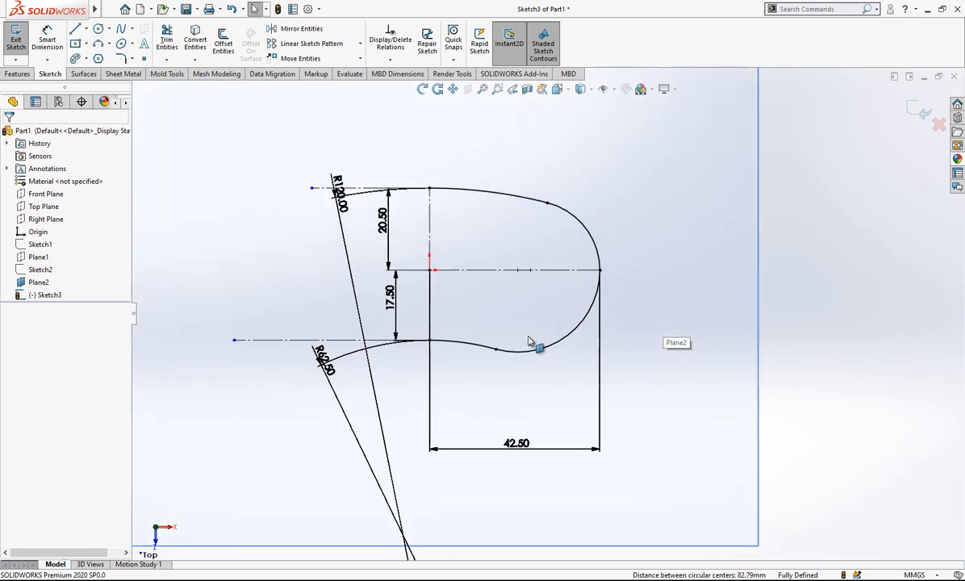
scroll(549, 314, down, 2)
click(499, 233)
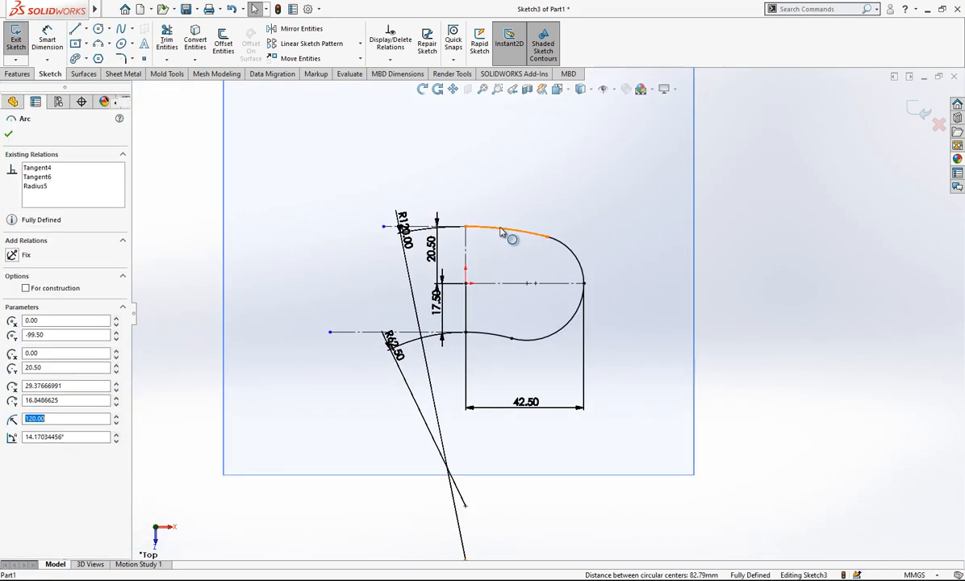
right_click(499, 233)
click(500, 236)
scroll(587, 295, up, 2)
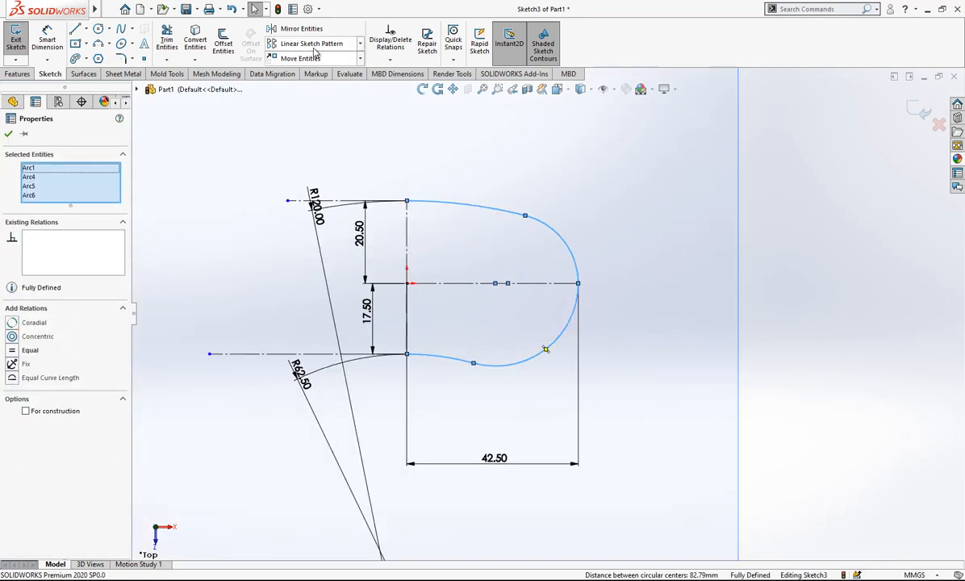
click(300, 29)
click(81, 300)
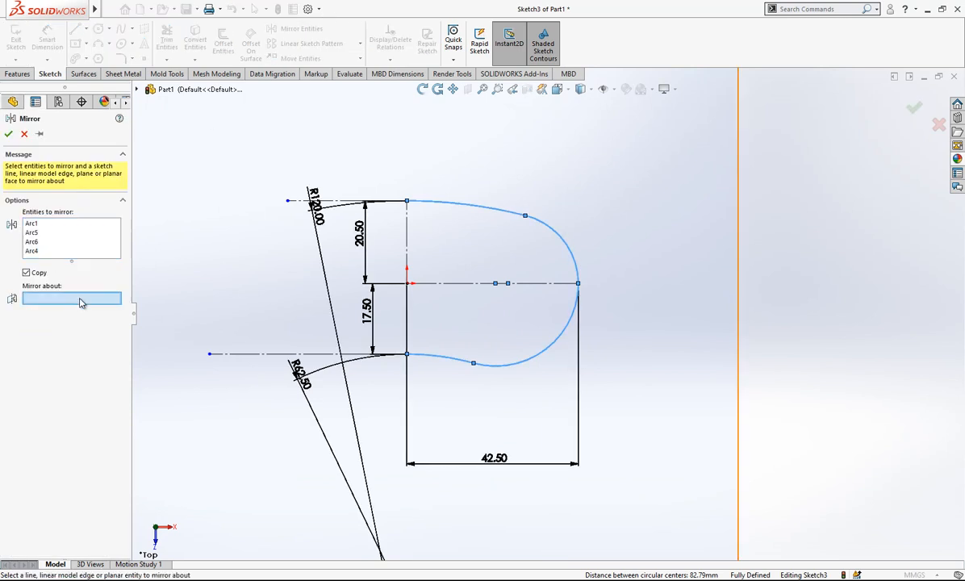
click(408, 252)
key(Return)
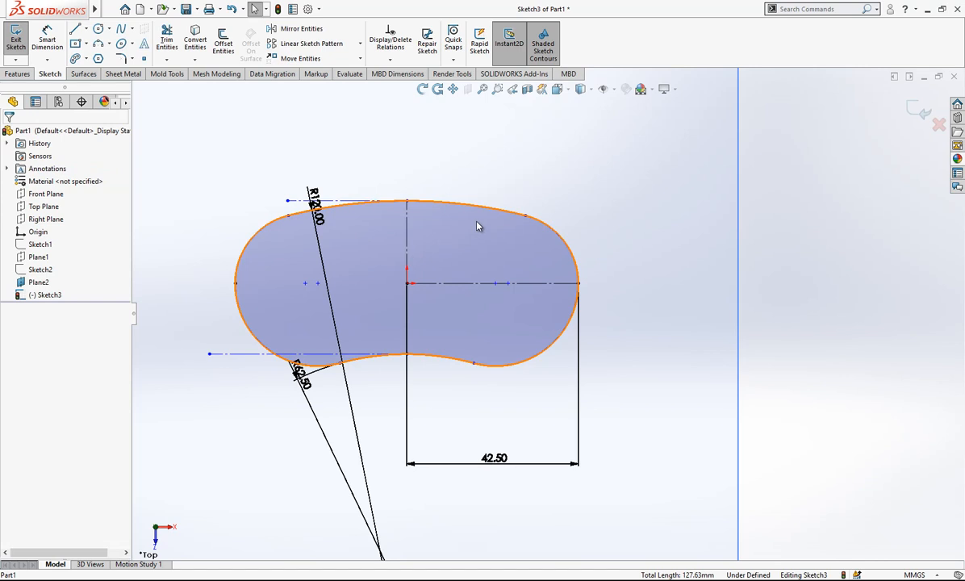
key(ctrl+z)
Finish and close the half-profile sketch.
click(685, 282)
scroll(547, 368, up, 1)
mouse_move(547, 368)
middle_down()
mouse_move(480, 303)
mouse_move(539, 284)
middle_up()
scroll(543, 289, up, 1)
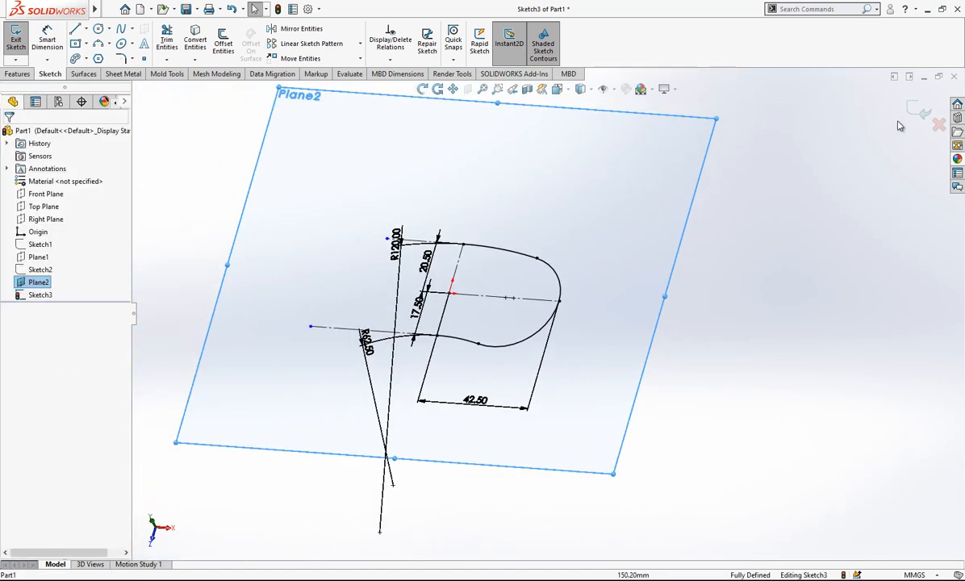
mouse_move(593, 202)
middle_down()
mouse_move(564, 217)
mouse_move(595, 218)
mouse_move(512, 280)
middle_up()
scroll(484, 240, down, 2)
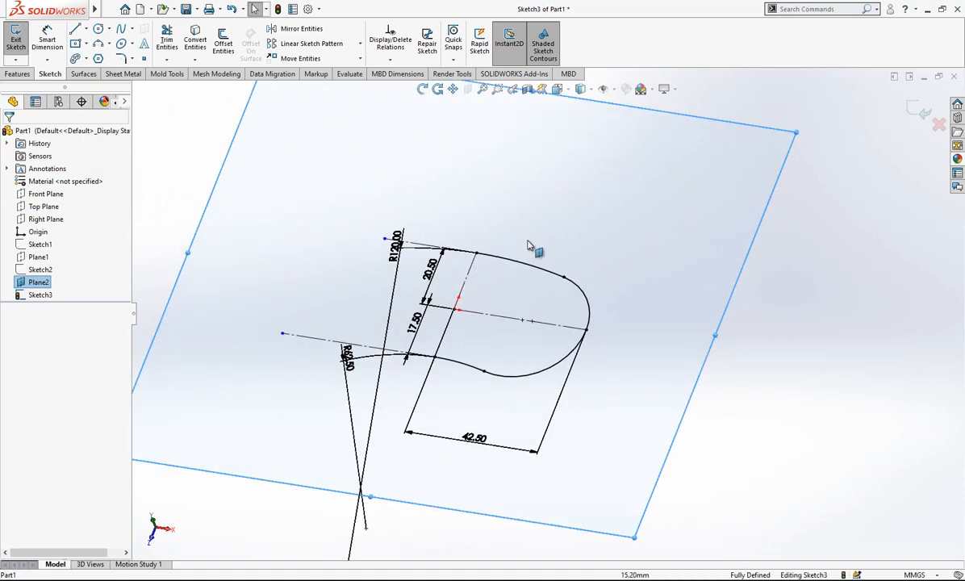
scroll(638, 213, up, 2)
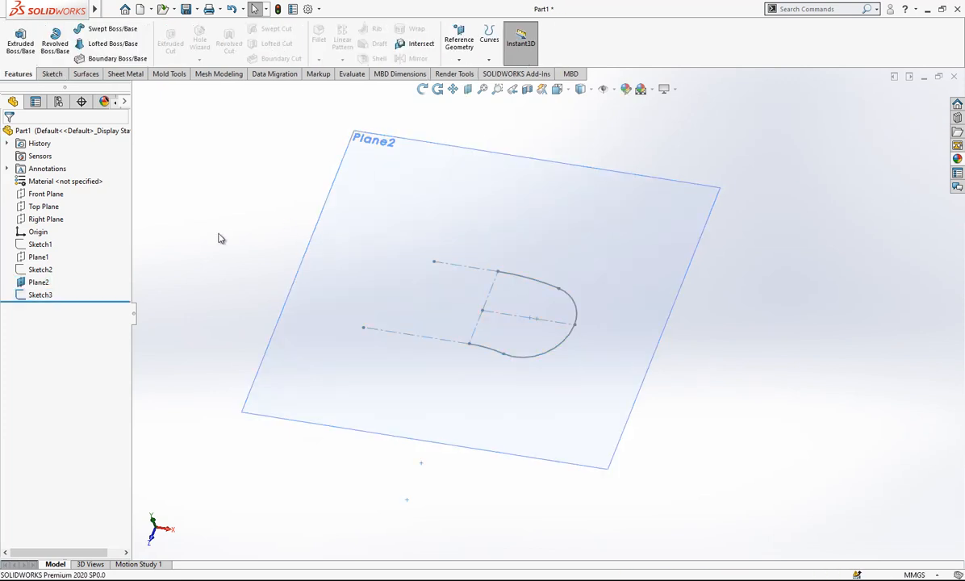
Start a new sketch on Plane2 and convert the half-profile arcs of Sketch3 into it.
click(42, 295)
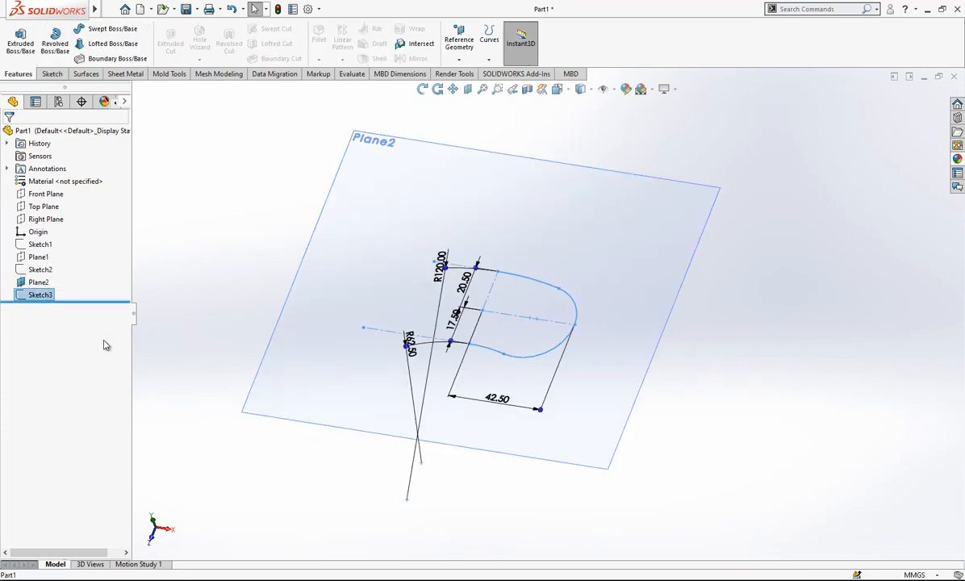
click(46, 283)
click(54, 268)
click(46, 298)
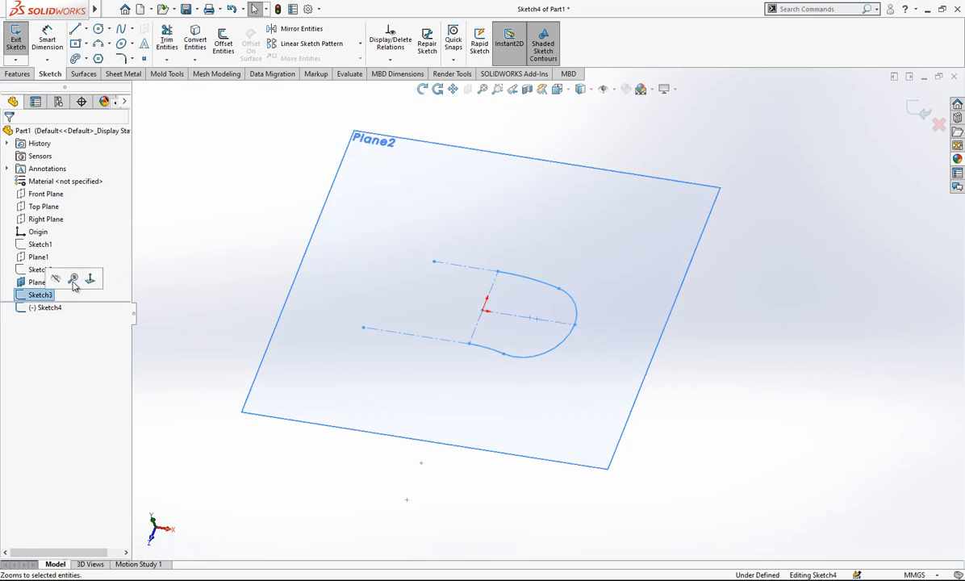
Convert the upper vertical construction line into the new sketch and hide Sketch3.
click(492, 284)
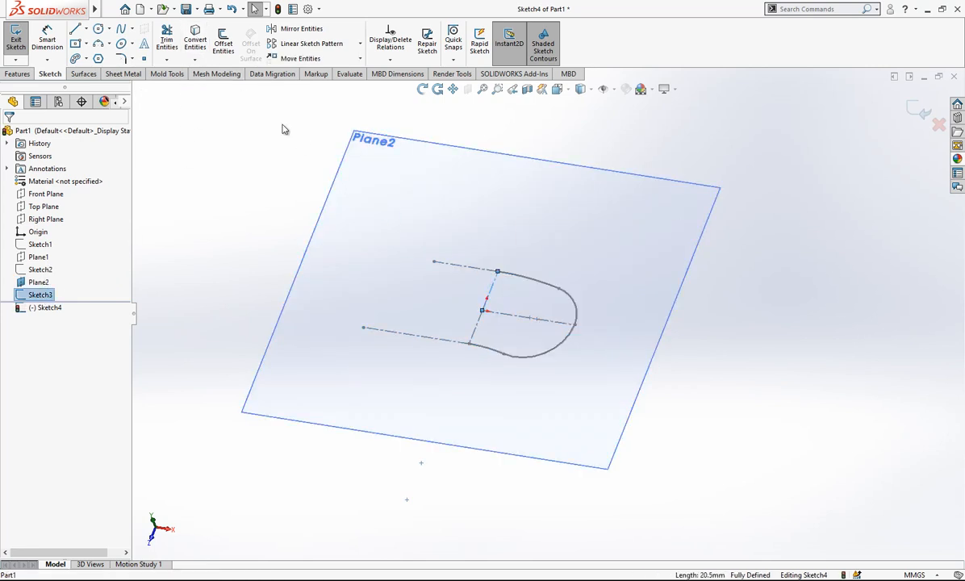
click(493, 286)
key(Escape)
right_click(37, 298)
click(45, 278)
Mirror the chain of four converted arcs about the vertical construction line to close the base profile.
scroll(542, 273, down, 3)
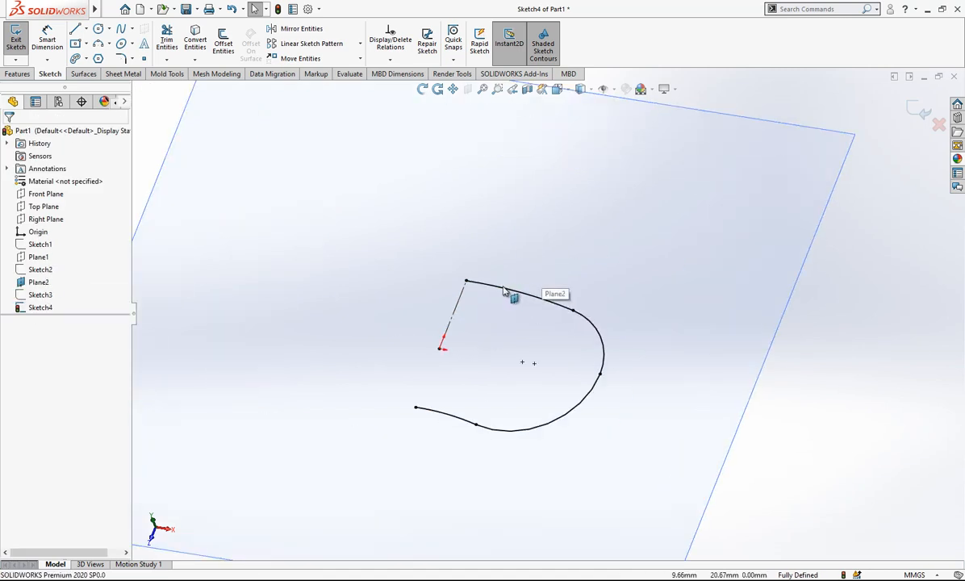
right_click(503, 293)
click(540, 296)
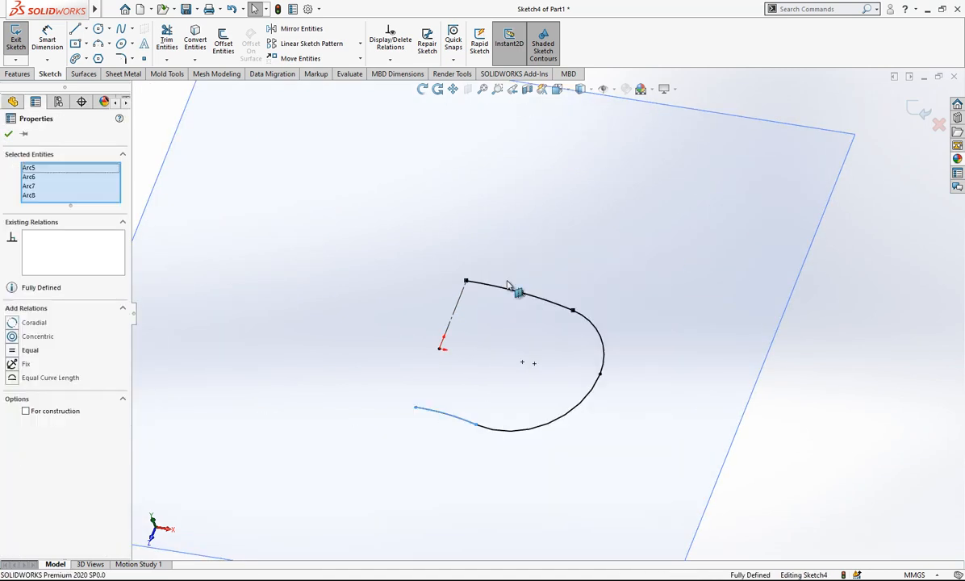
click(299, 28)
click(79, 299)
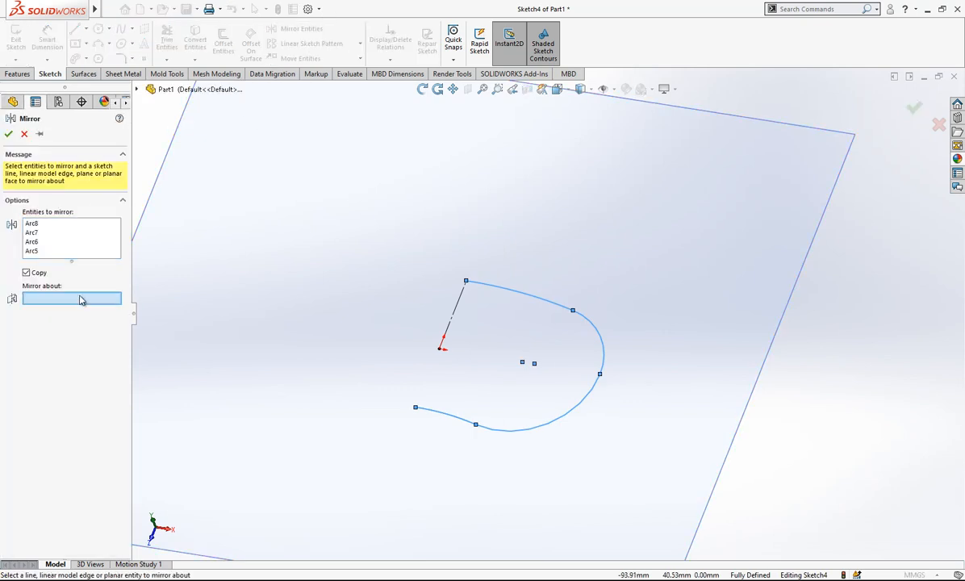
click(457, 303)
scroll(474, 306, up, 3)
right_click(473, 307)
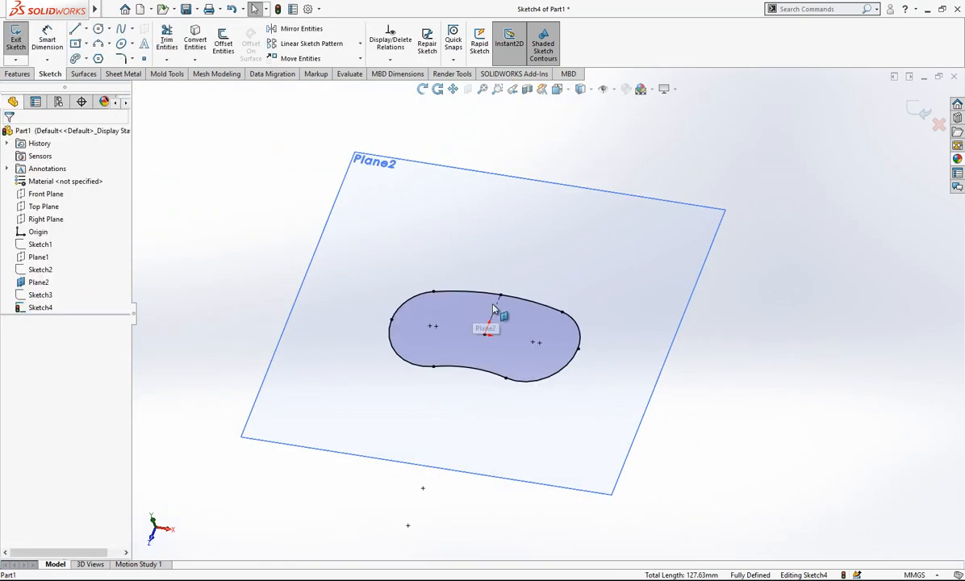
Close the base profile sketch and hide Plane2.
scroll(474, 310, up, 1)
click(923, 112)
mouse_move(661, 254)
middle_down()
mouse_move(688, 248)
mouse_move(706, 296)
mouse_move(604, 271)
middle_up()
click(618, 253)
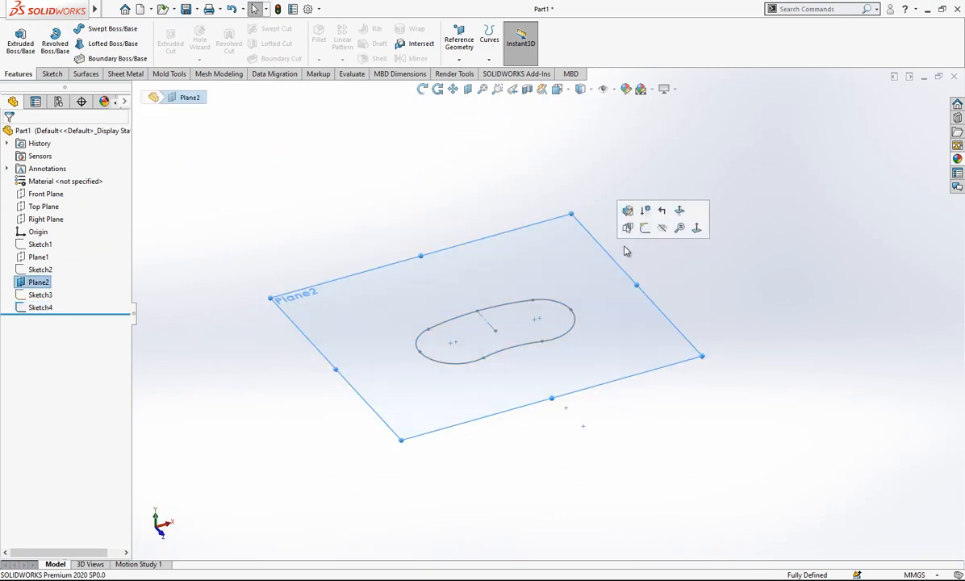
click(663, 230)
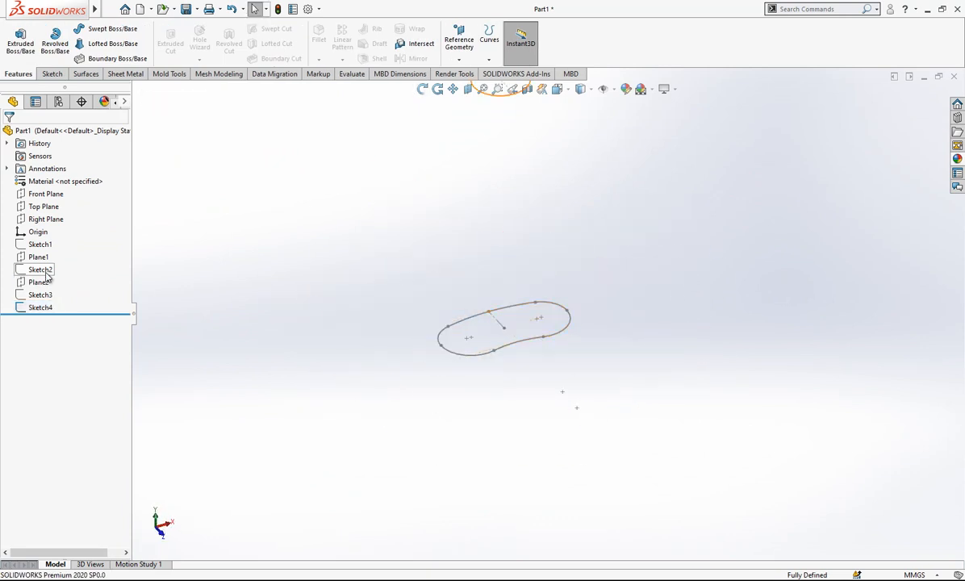
Show the bottle's guide curve sketch, Sketch1.
click(40, 245)
click(50, 228)
scroll(521, 254, down, 2)
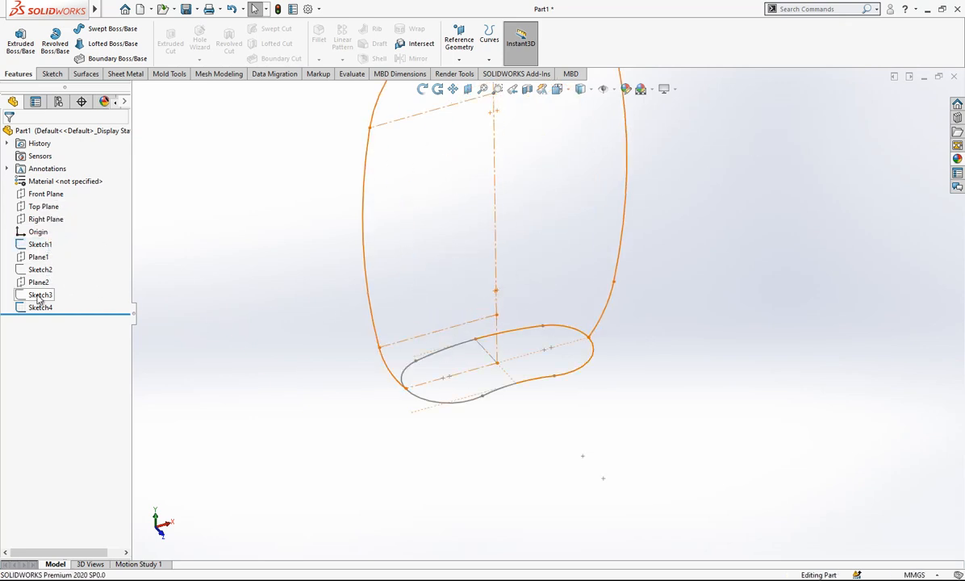
scroll(554, 280, up, 3)
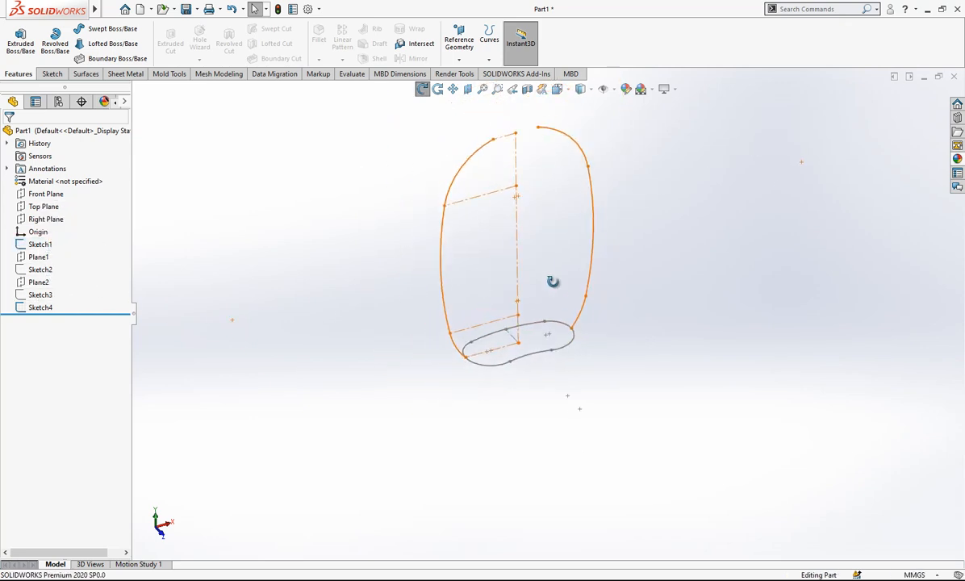
Set the sketch color of the base profile, Sketch4, to bright green.
right_click(47, 307)
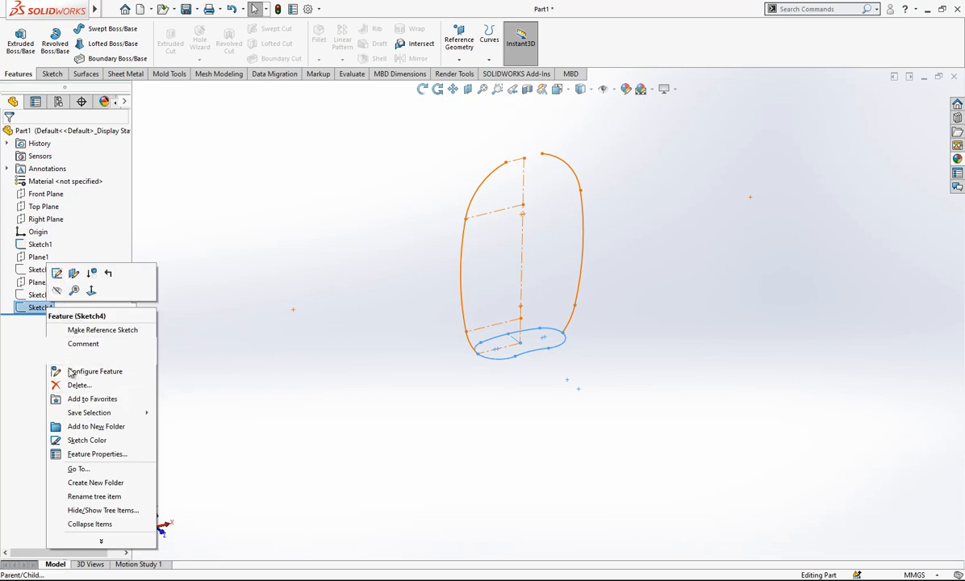
click(95, 440)
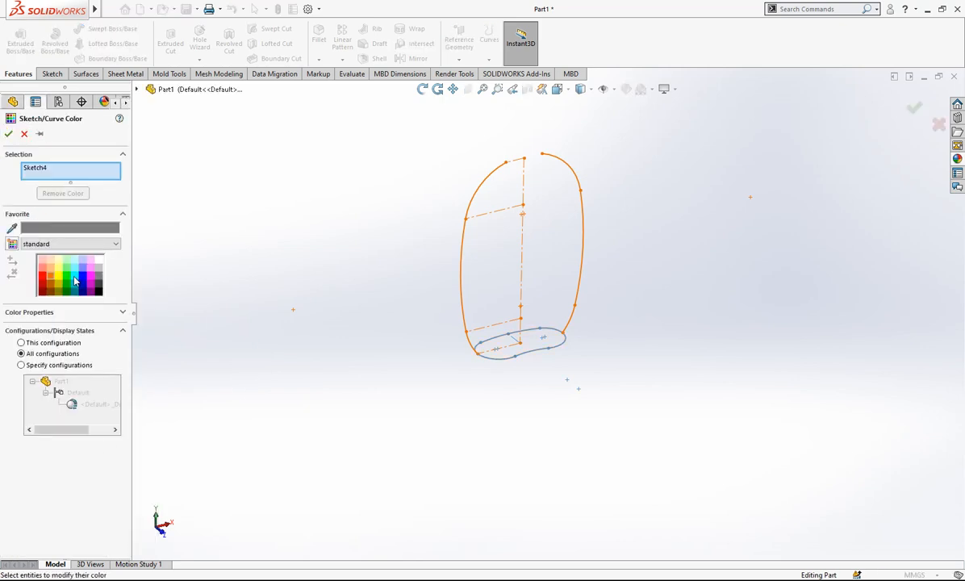
click(8, 134)
Start a new sketch on the Top Plane.
mouse_move(293, 294)
middle_down()
mouse_move(536, 254)
mouse_move(543, 307)
mouse_move(533, 319)
middle_up()
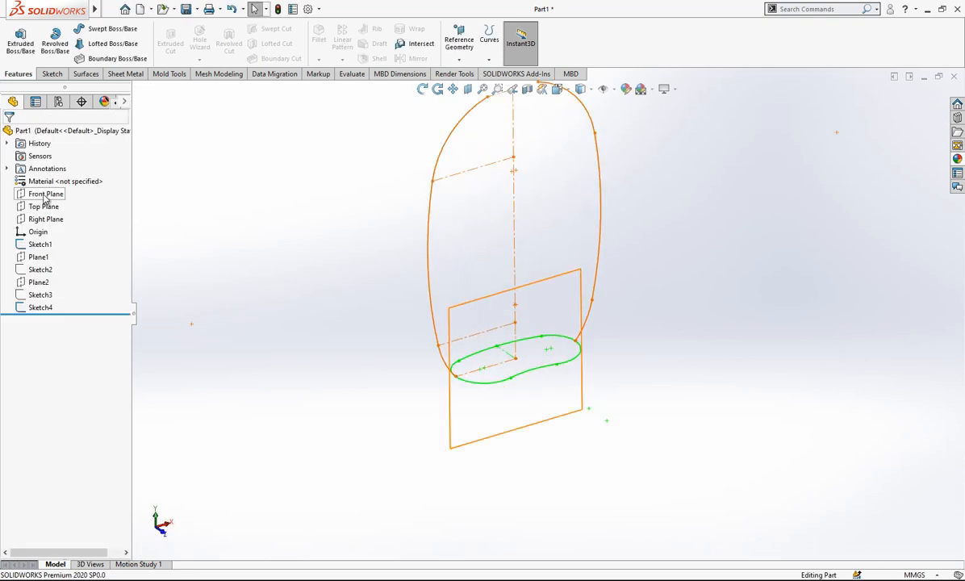
click(44, 206)
middle_drag(440, 278, 520, 319)
scroll(559, 323, down, 2)
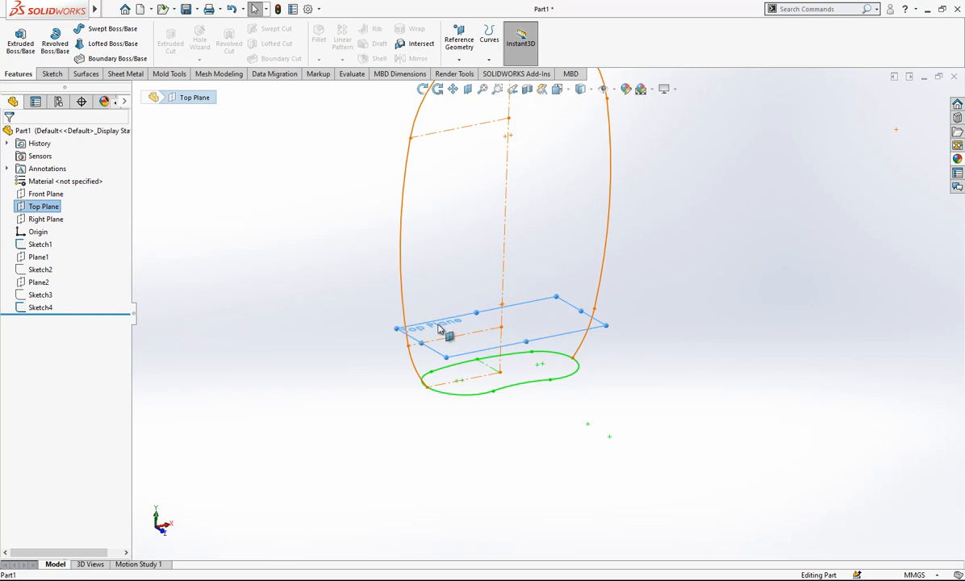
right_click(64, 210)
click(82, 188)
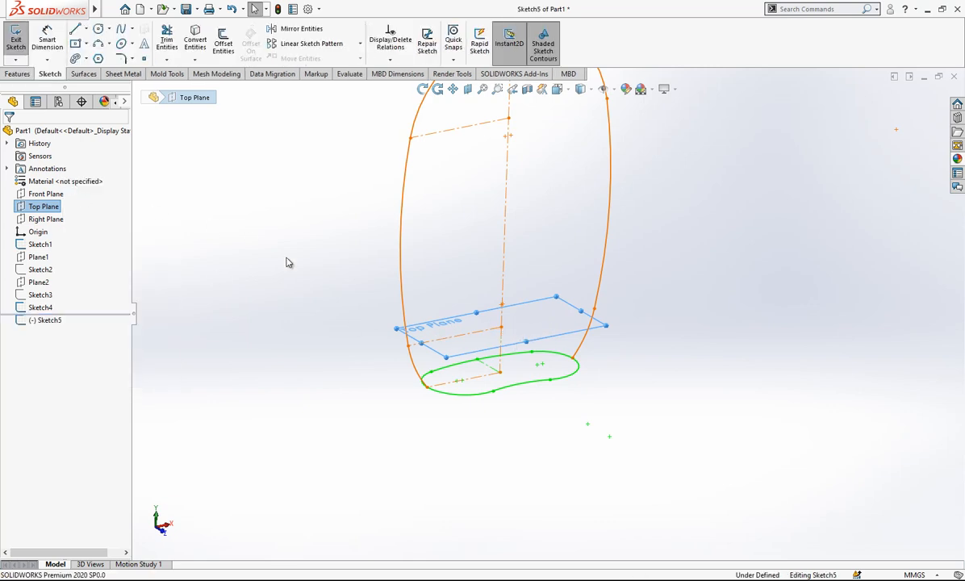
Offset the closed base profile, Sketch4, outward by 12 mm in the Top Plane sketch.
click(40, 307)
scroll(448, 343, down, 2)
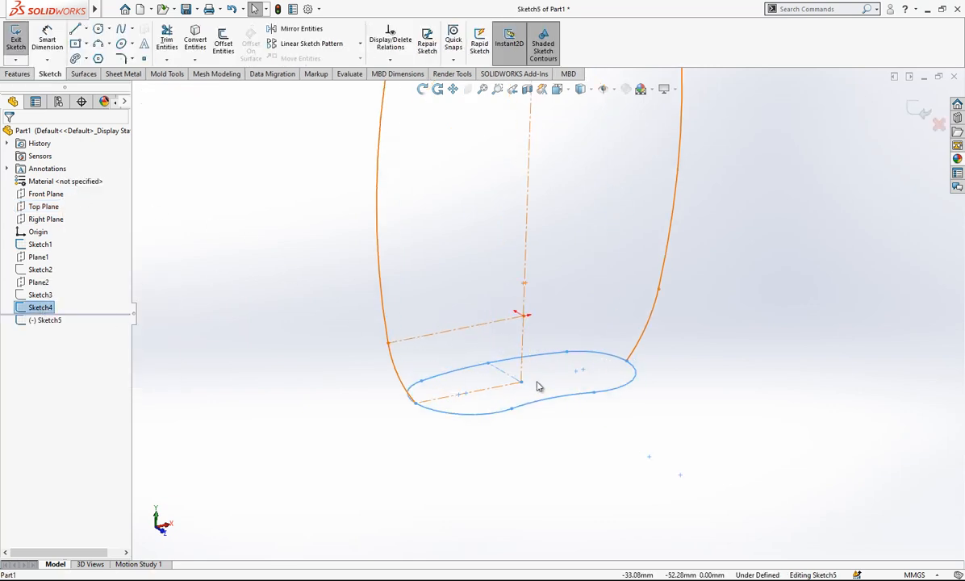
mouse_move(513, 388)
middle_down()
mouse_move(547, 370)
mouse_move(509, 238)
middle_up()
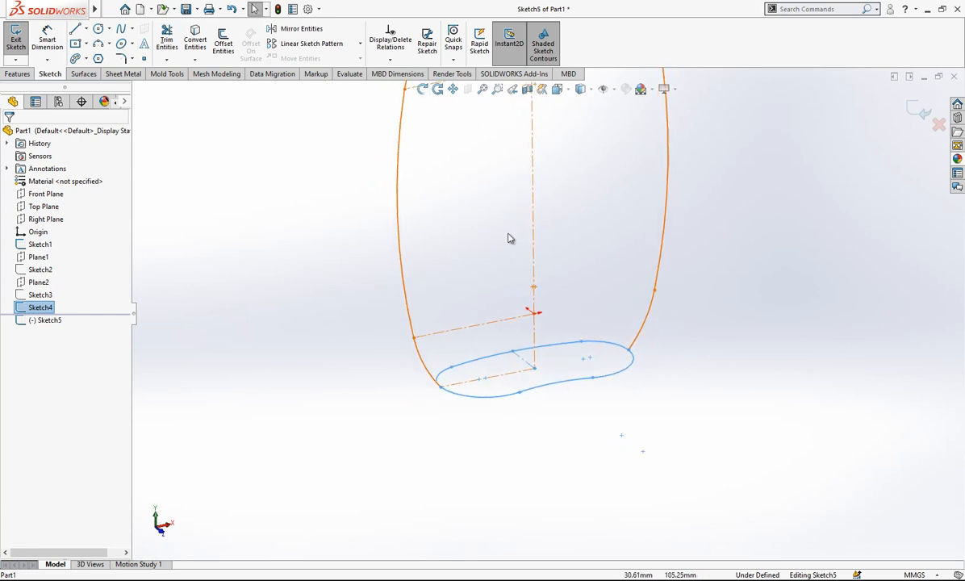
click(223, 42)
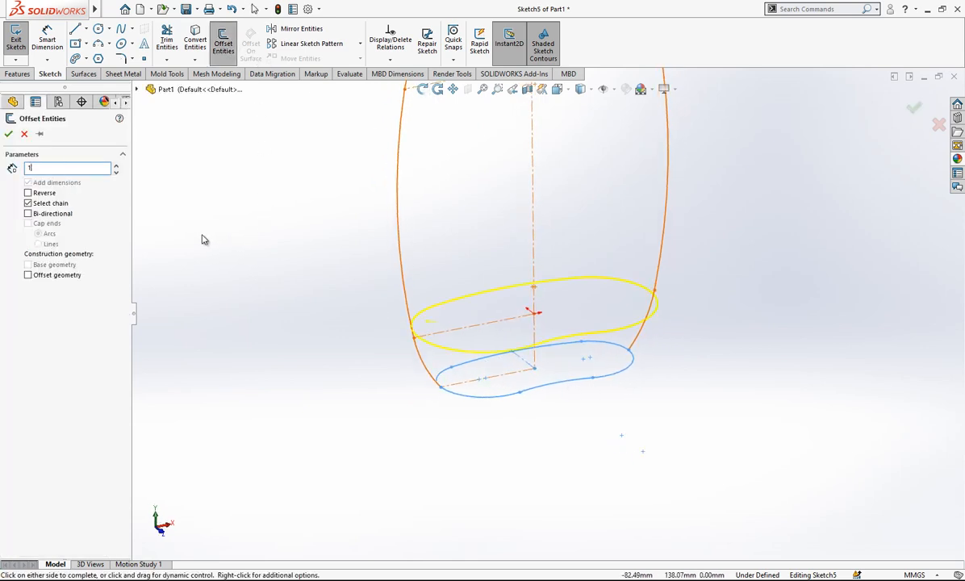
text(12)
key(Return)
mouse_move(259, 263)
middle_down()
mouse_move(614, 301)
mouse_move(662, 328)
mouse_move(665, 349)
middle_up()
scroll(617, 319, down, 3)
mouse_move(551, 265)
middle_down()
mouse_move(541, 295)
mouse_move(567, 274)
middle_up()
scroll(570, 271, up, 3)
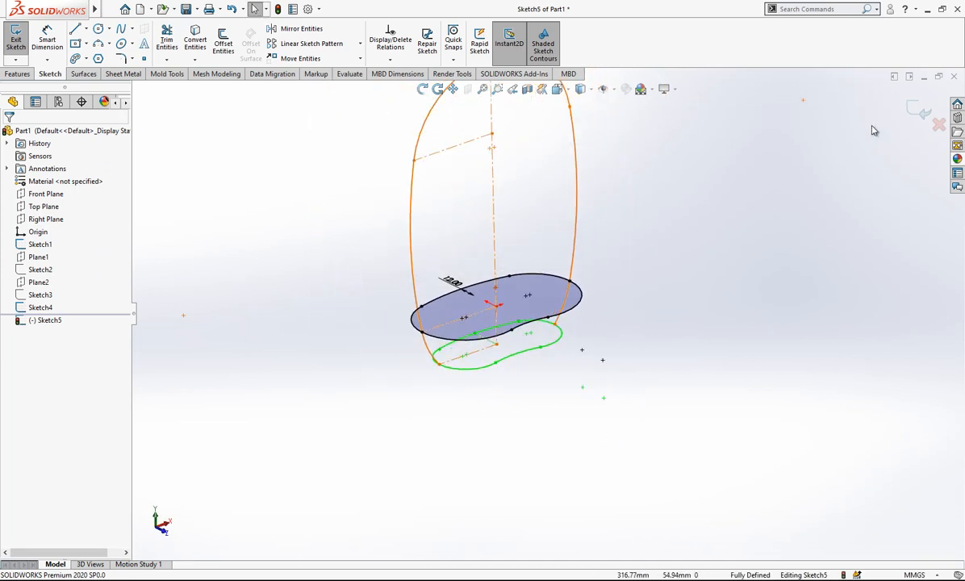
Close the offset profile sketch, Sketch5, and set its sketch color to red.
scroll(552, 231, up, 1)
scroll(506, 323, down, 5)
mouse_move(509, 334)
middle_down()
mouse_move(553, 306)
mouse_move(500, 370)
middle_up()
scroll(494, 367, up, 1)
right_click(46, 322)
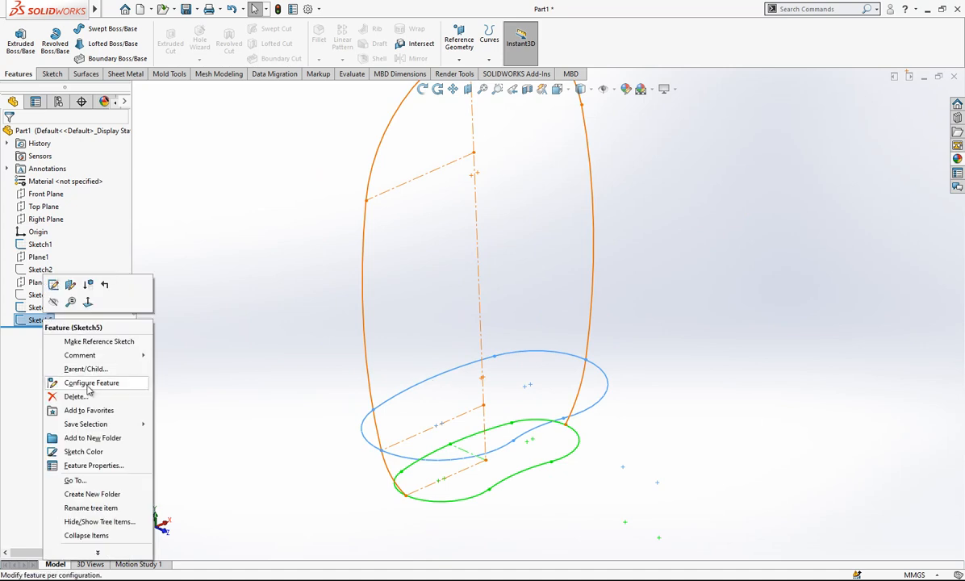
click(89, 451)
click(42, 269)
click(43, 276)
click(8, 134)
mouse_move(580, 404)
middle_down()
mouse_move(609, 383)
mouse_move(630, 244)
mouse_move(624, 349)
middle_up()
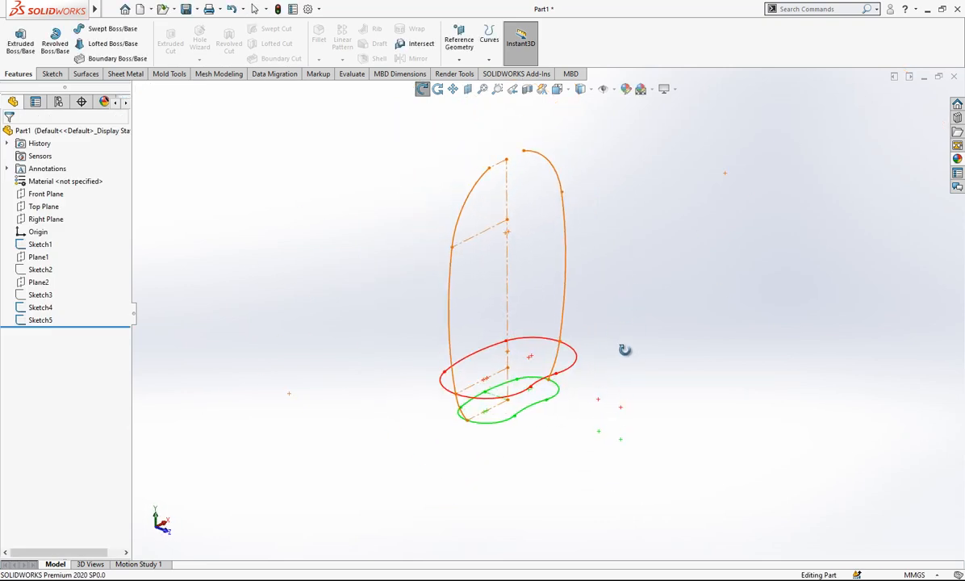
Show the circular neck profile sketch, Sketch2, together with the guide curves and lower profiles.
click(34, 270)
click(43, 250)
click(213, 253)
scroll(568, 160, down, 2)
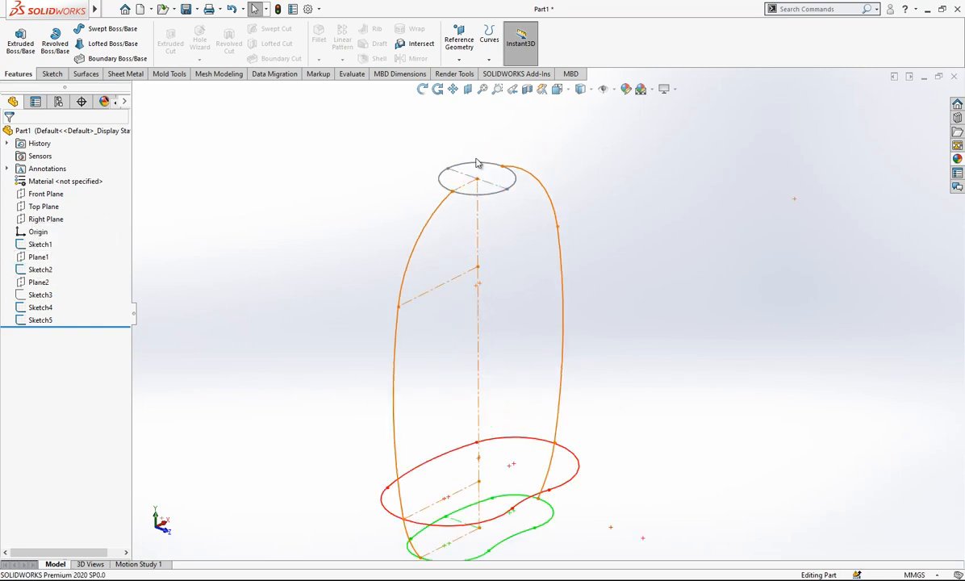
mouse_move(426, 235)
middle_down()
mouse_move(544, 267)
mouse_move(538, 250)
mouse_move(553, 299)
mouse_move(525, 283)
middle_up()
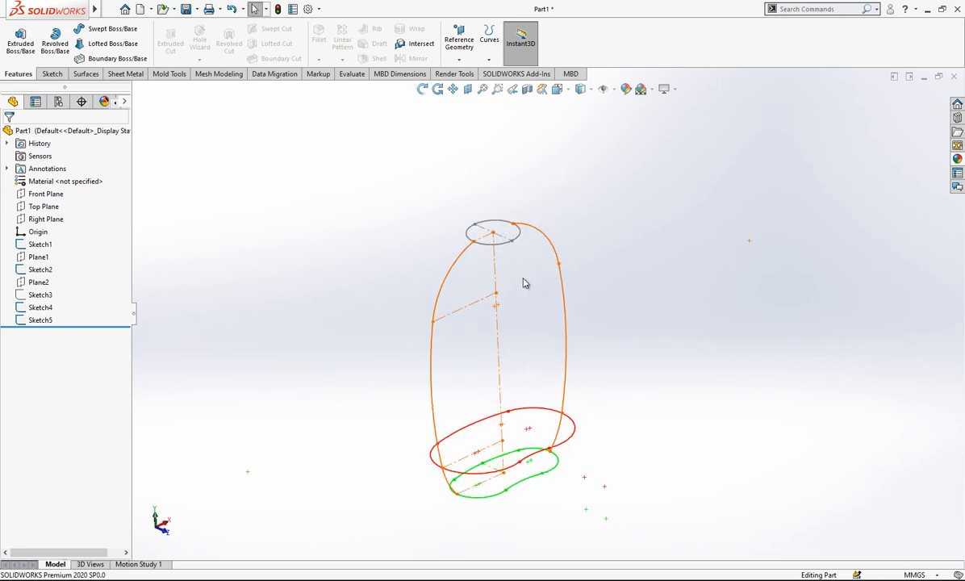
scroll(465, 290, up, 1)
scroll(611, 382, down, 1)
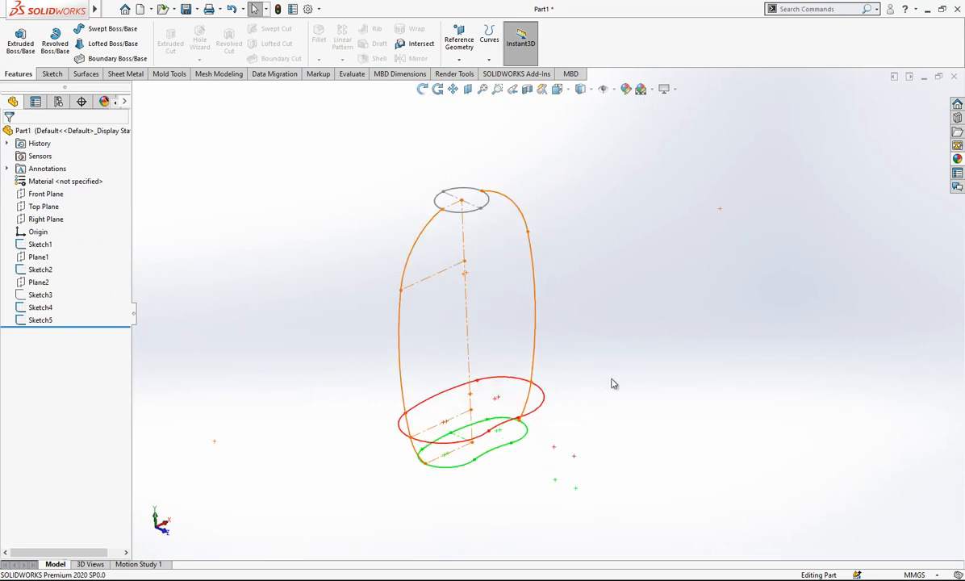
Create a reference plane perpendicular to the bottle's vertical centerline in Sketch1, coincident with the centerline's upper endpoint.
click(459, 39)
click(468, 74)
click(468, 304)
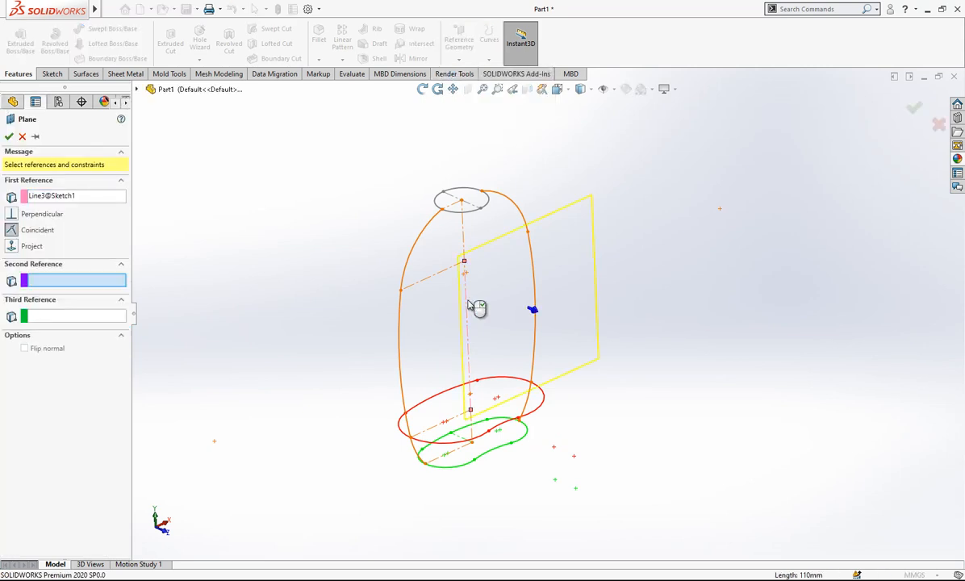
click(465, 265)
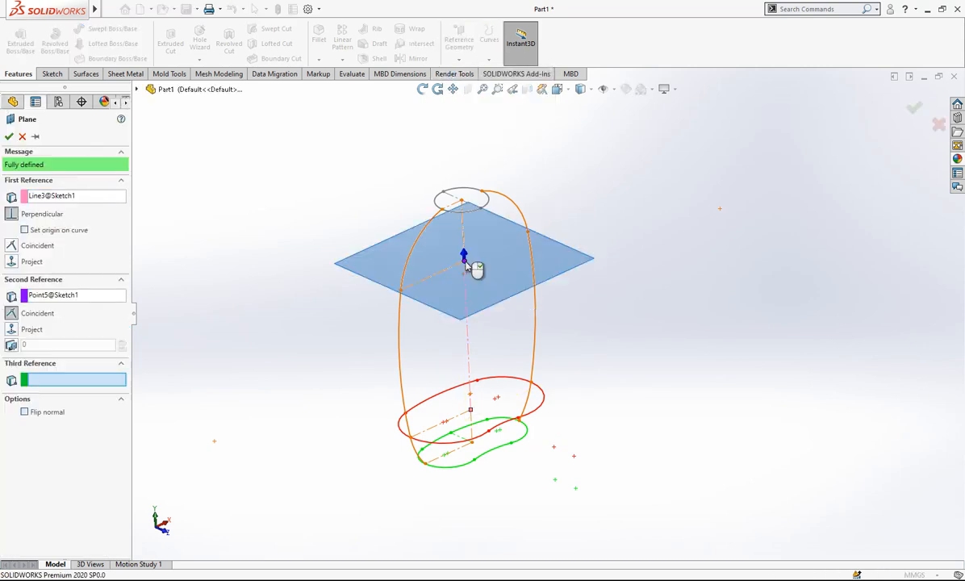
click(8, 136)
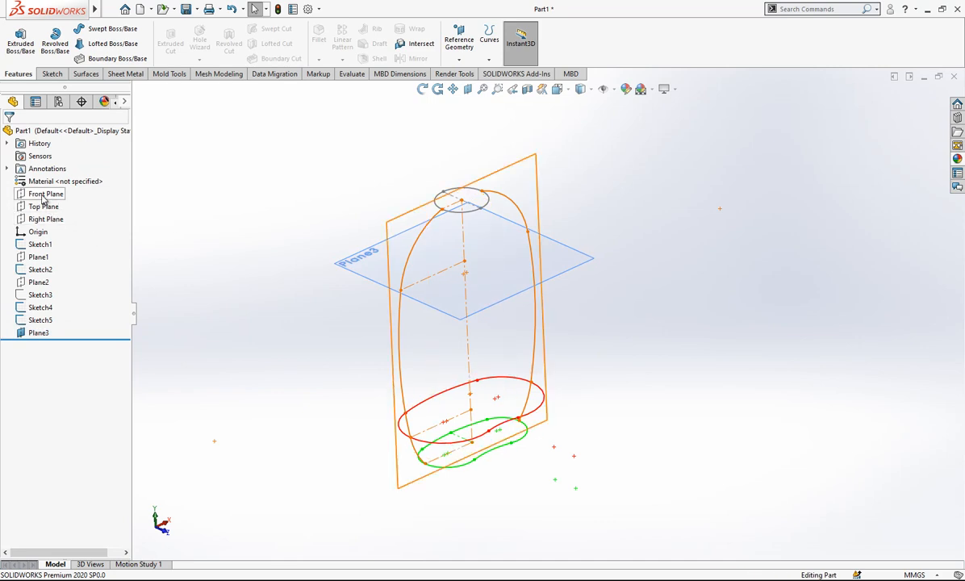
click(44, 207)
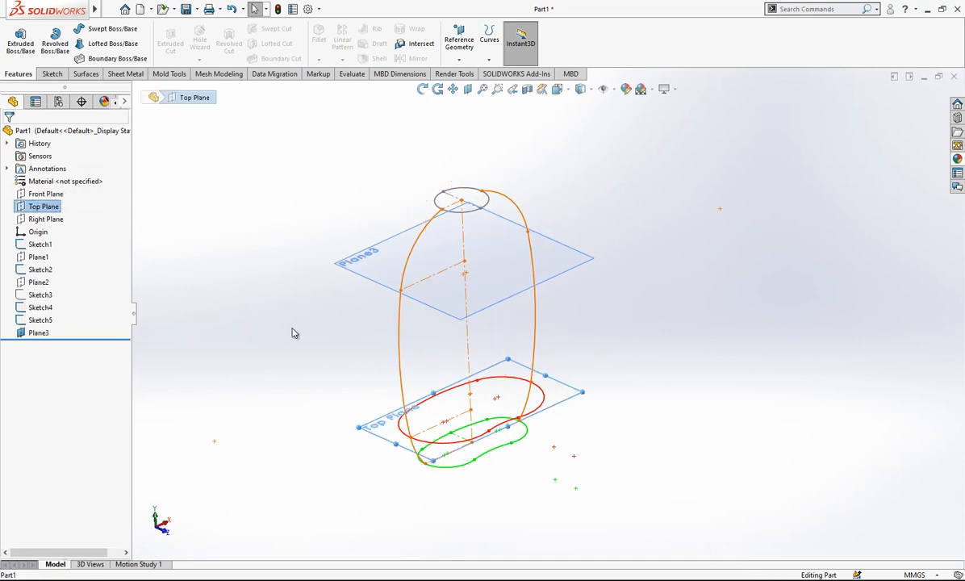
scroll(472, 271, up, 2)
click(645, 265)
scroll(566, 312, down, 2)
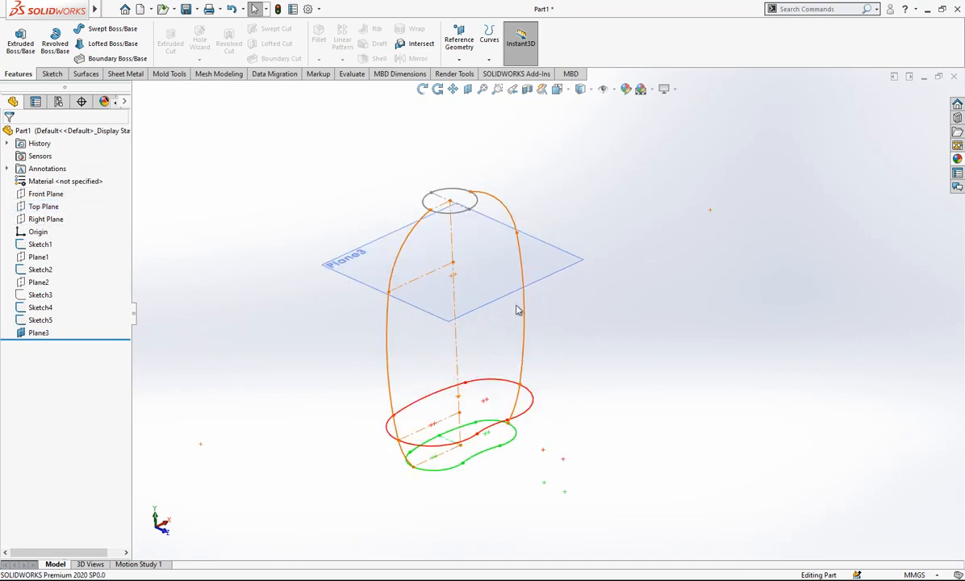
Hide Sketch5, Sketch4, Sketch2 and Sketch1 so that only the new reference plane, Plane3, remains displayed.
drag(53, 311, 47, 320)
right_click(47, 321)
click(71, 301)
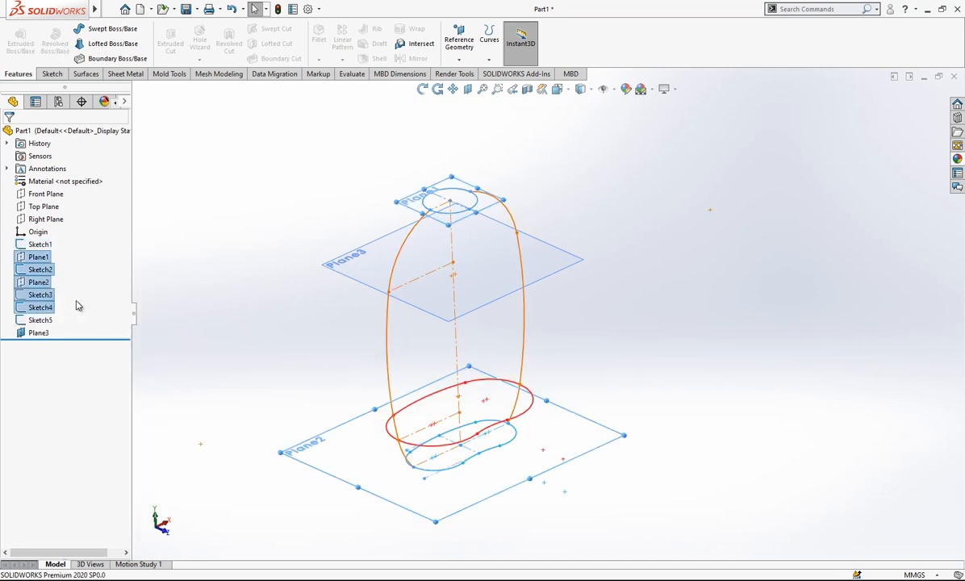
right_click(45, 320)
click(56, 303)
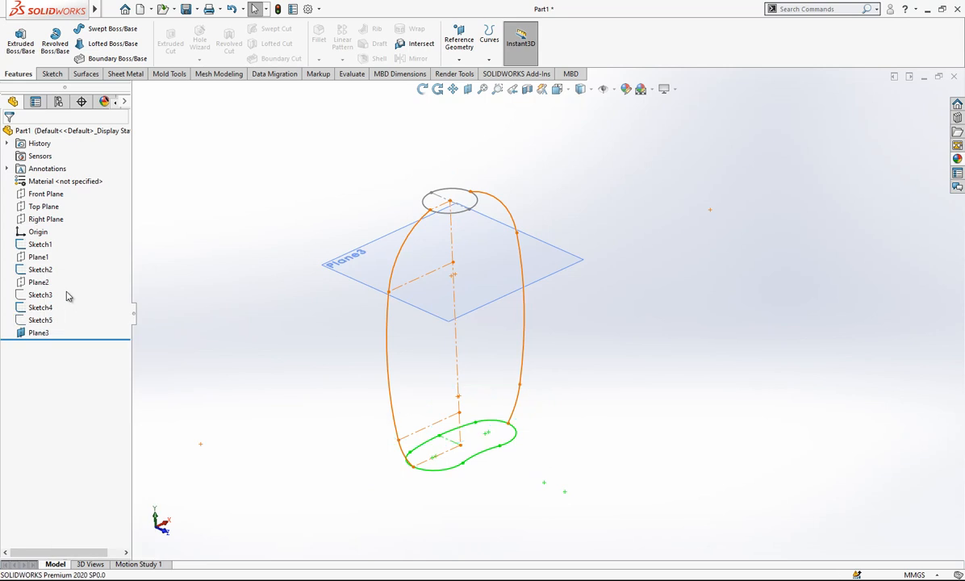
click(46, 307)
click(49, 288)
click(42, 270)
click(49, 251)
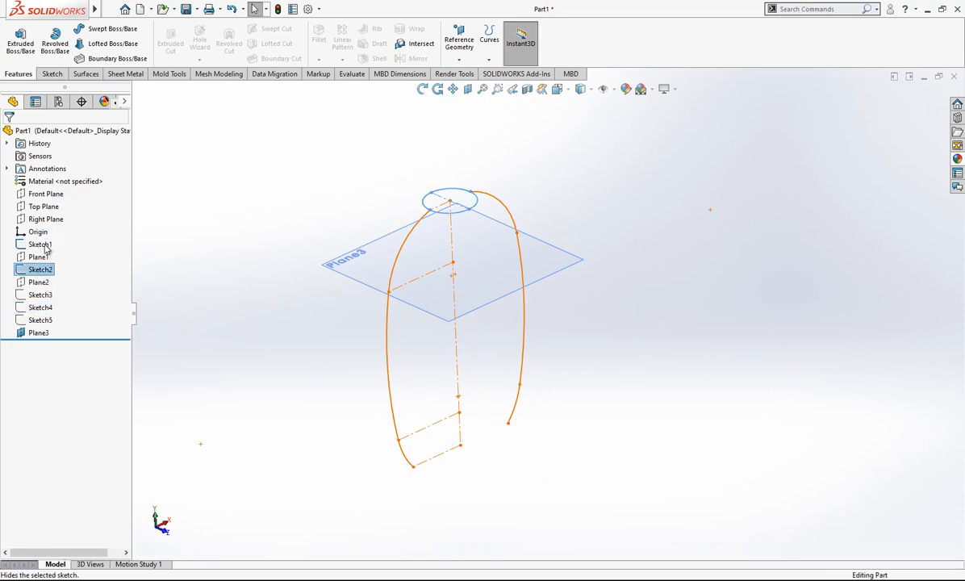
click(41, 244)
click(51, 225)
Orient the view normal to Plane3 and start a new sketch on it.
middle_drag(500, 231, 465, 303)
click(465, 302)
click(563, 273)
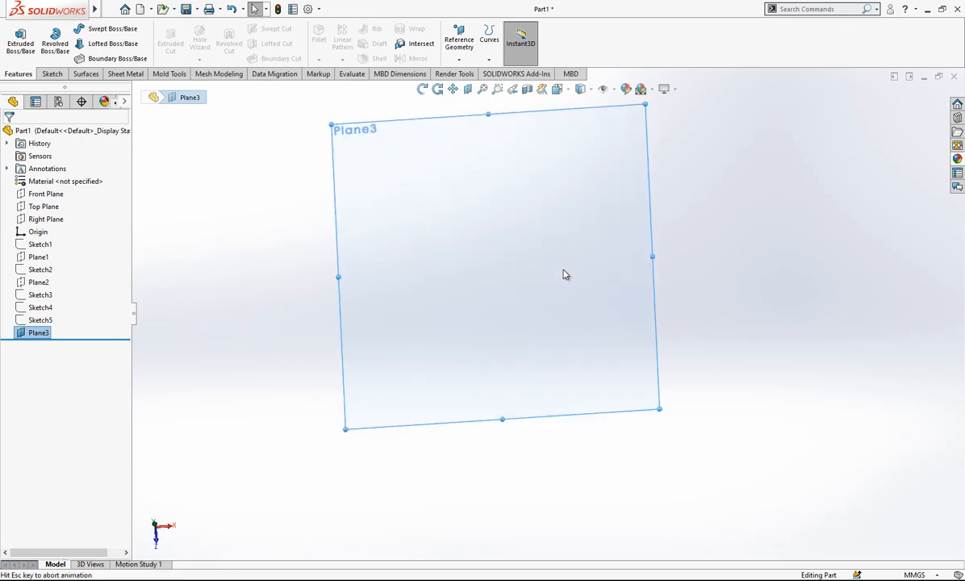
click(41, 321)
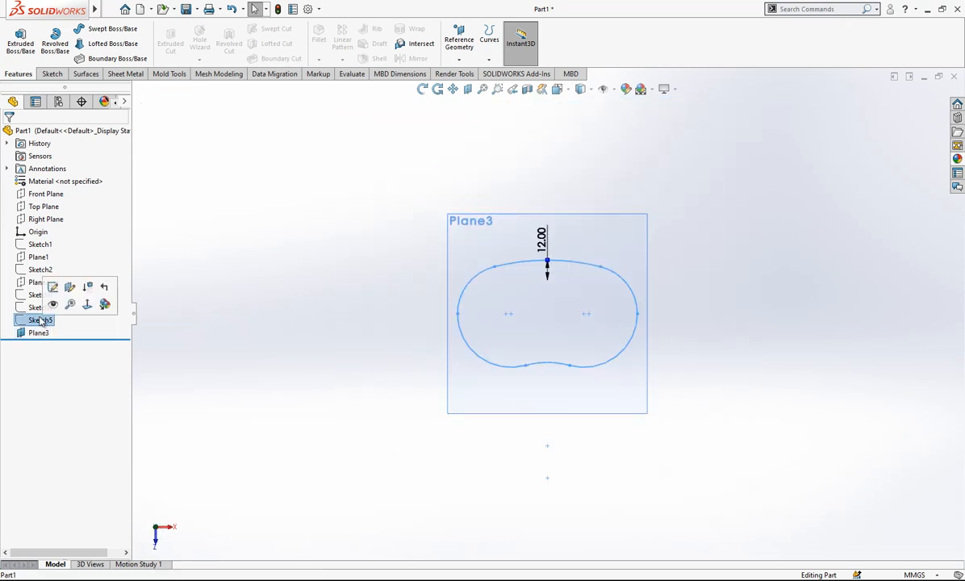
click(258, 351)
click(41, 332)
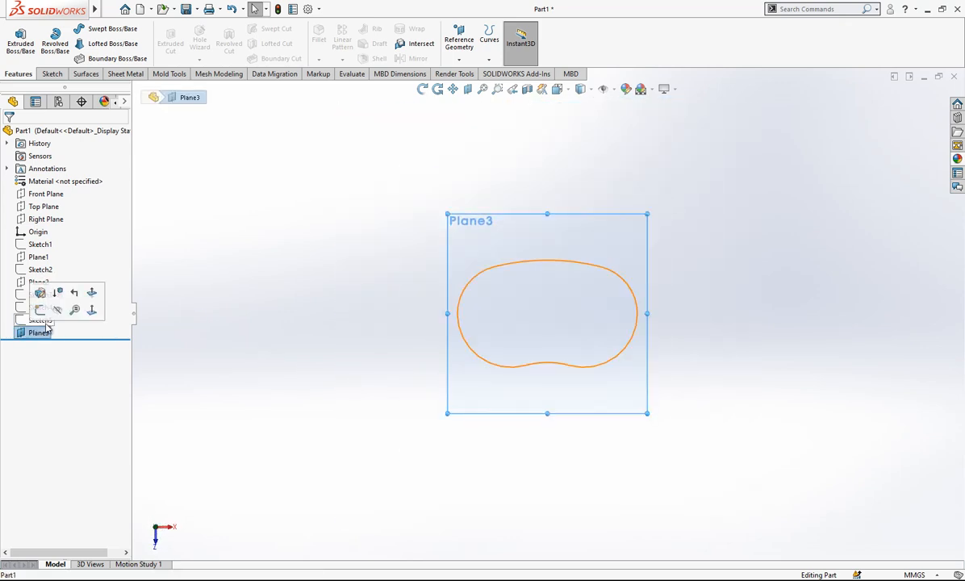
click(40, 309)
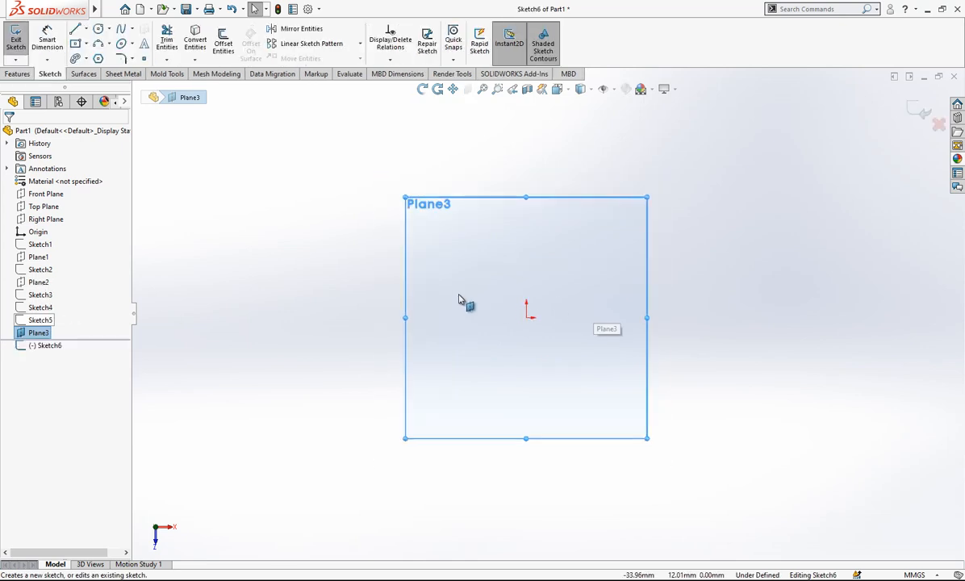
Sketch a vertical centerline about 33 mm up from the origin, continued by a horizontal centerline to the left.
scroll(611, 313, down, 1)
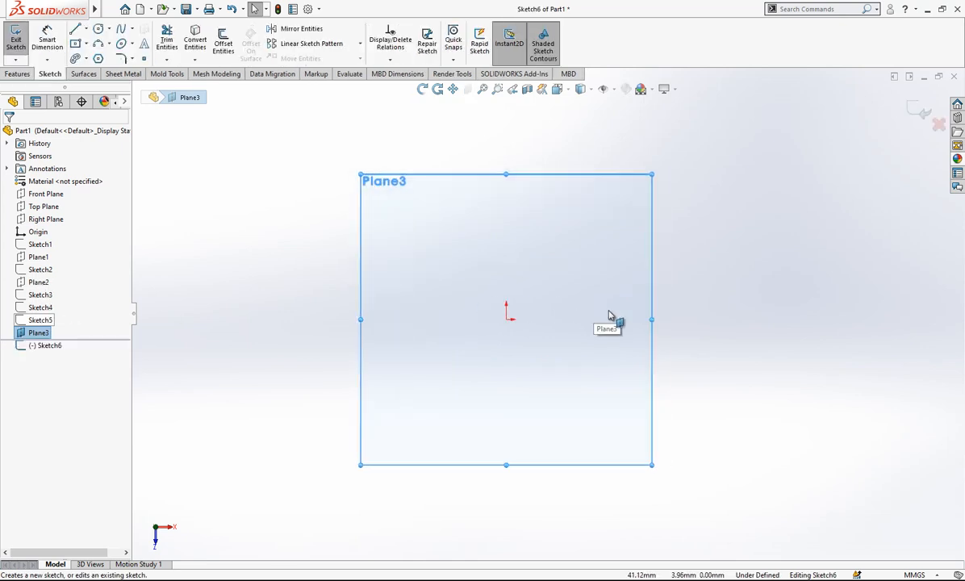
click(86, 30)
click(96, 45)
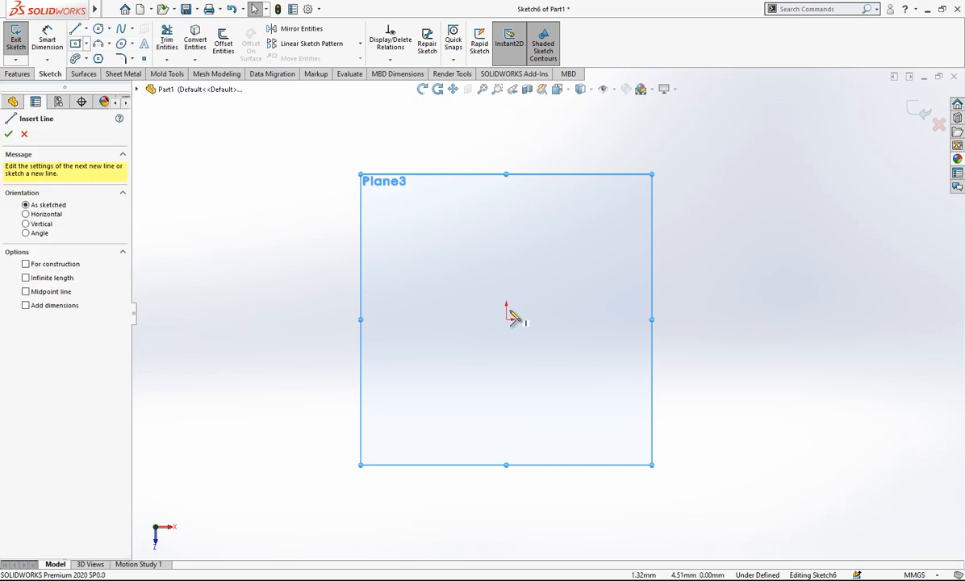
mouse_move(506, 318)
mouse_down()
mouse_move(506, 240)
mouse_move(486, 250)
mouse_up()
click(425, 239)
key(Escape)
click(614, 213)
Sketch a vertical centerline down from the origin with a horizontal leg to the left, and make both lines construction geometry.
key(l)
click(507, 319)
click(506, 379)
click(436, 379)
key(Escape)
drag(538, 361, 489, 389)
click(635, 342)
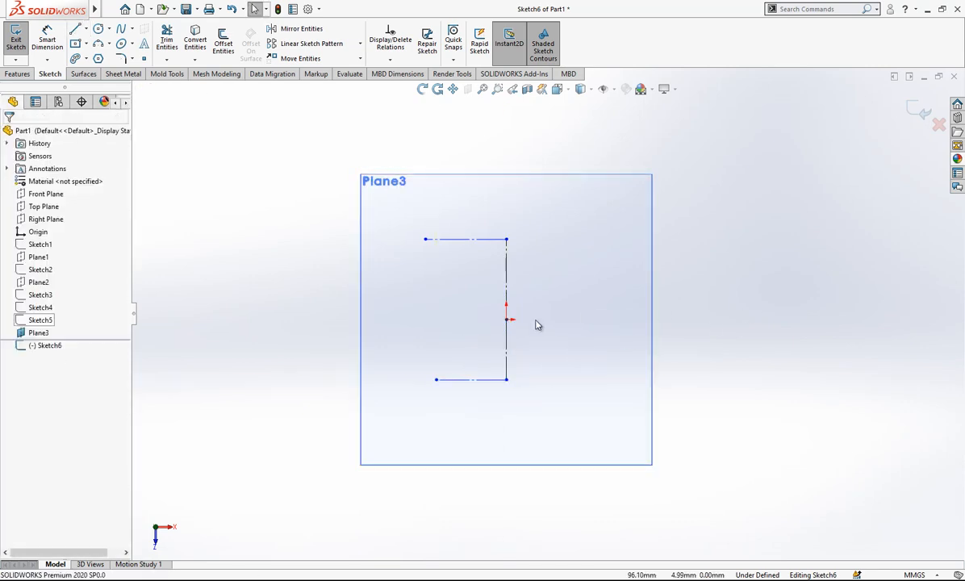
Sketch a horizontal construction line about 50 mm long from the origin to the right.
key(l)
click(507, 319)
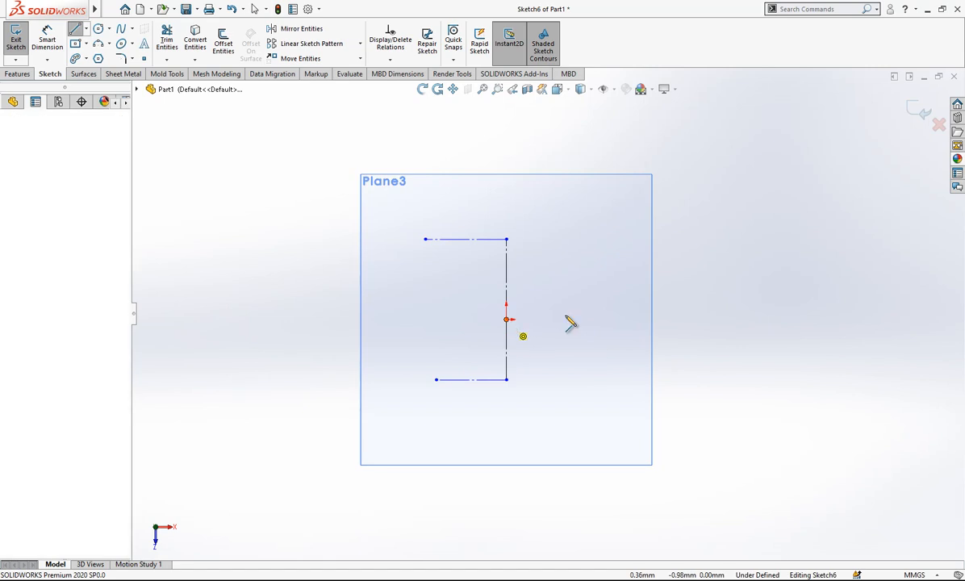
click(626, 320)
key(Escape)
click(619, 319)
click(655, 291)
key(Escape)
Dimension the upper vertical centerline at 35 mm and the lower vertical centerline at 32.5 mm.
scroll(584, 304, up, 1)
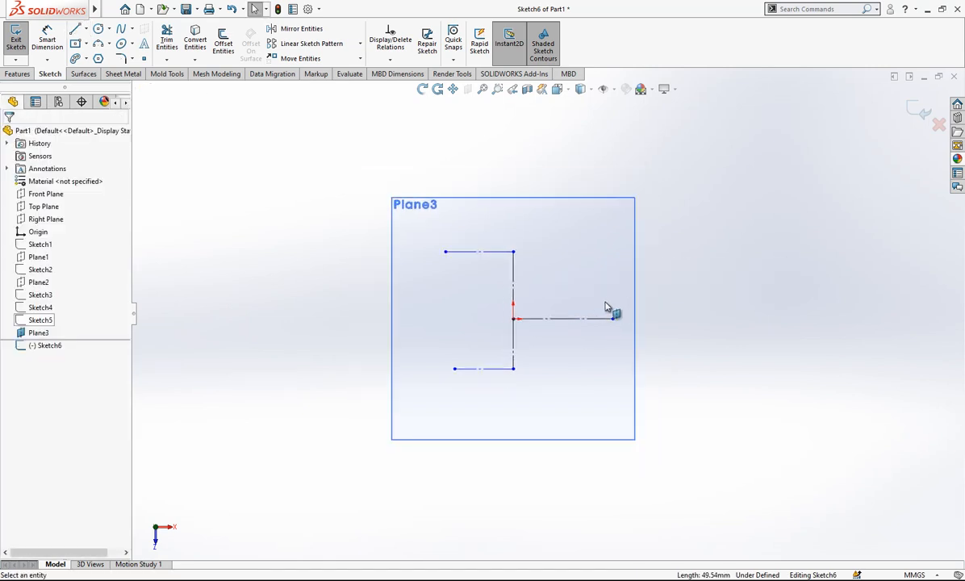
scroll(633, 298, down, 1)
click(50, 48)
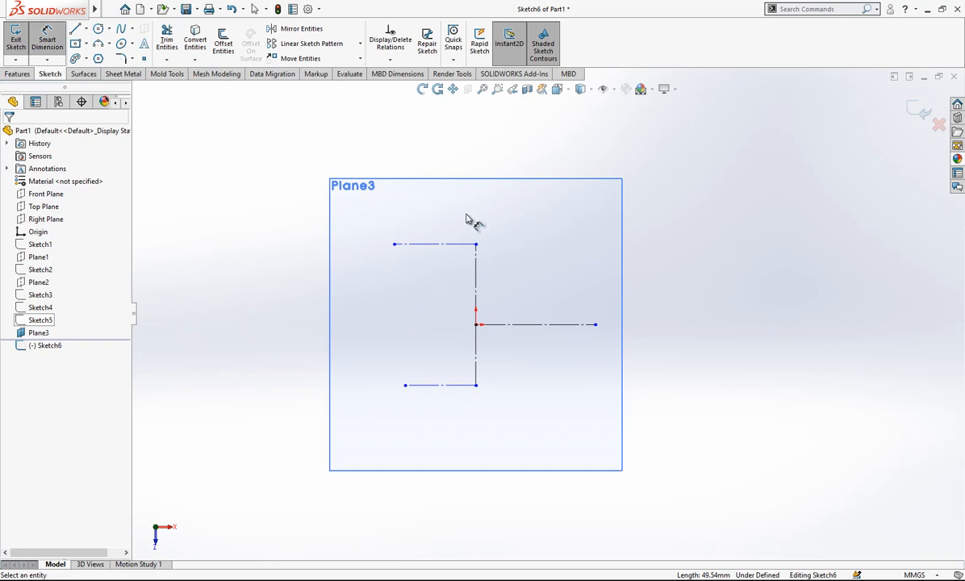
click(480, 293)
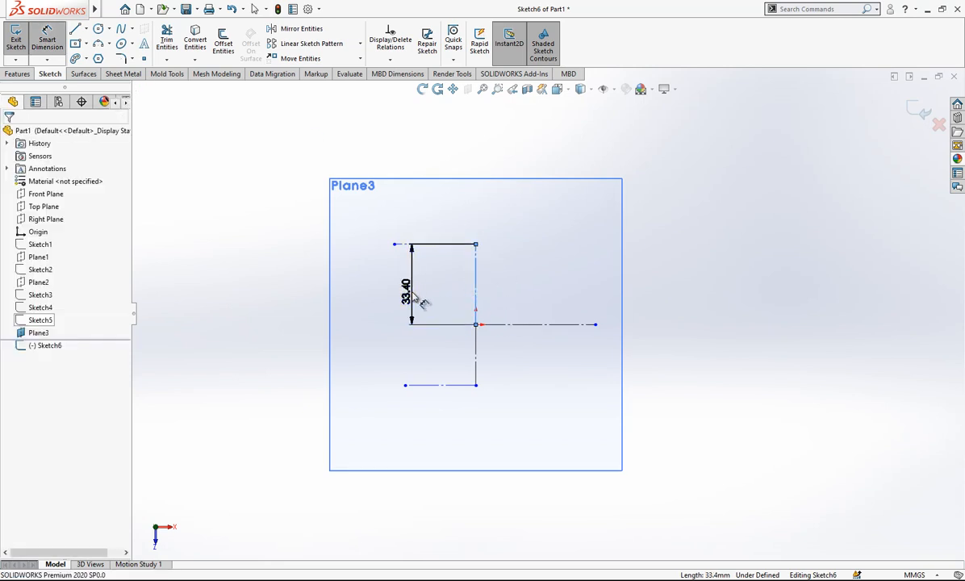
click(423, 302)
text(35)
key(Return)
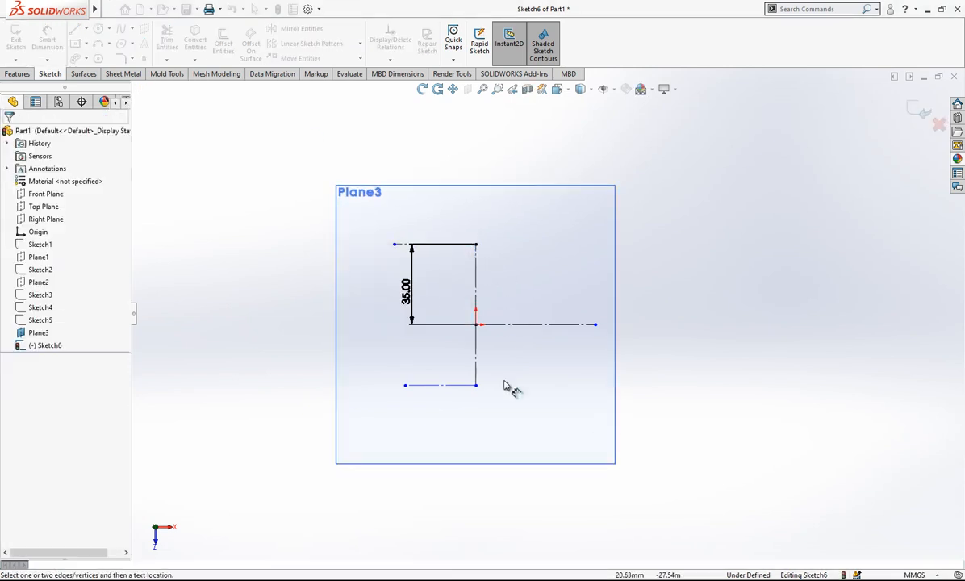
click(481, 371)
click(523, 384)
text(32.5)
key(Return)
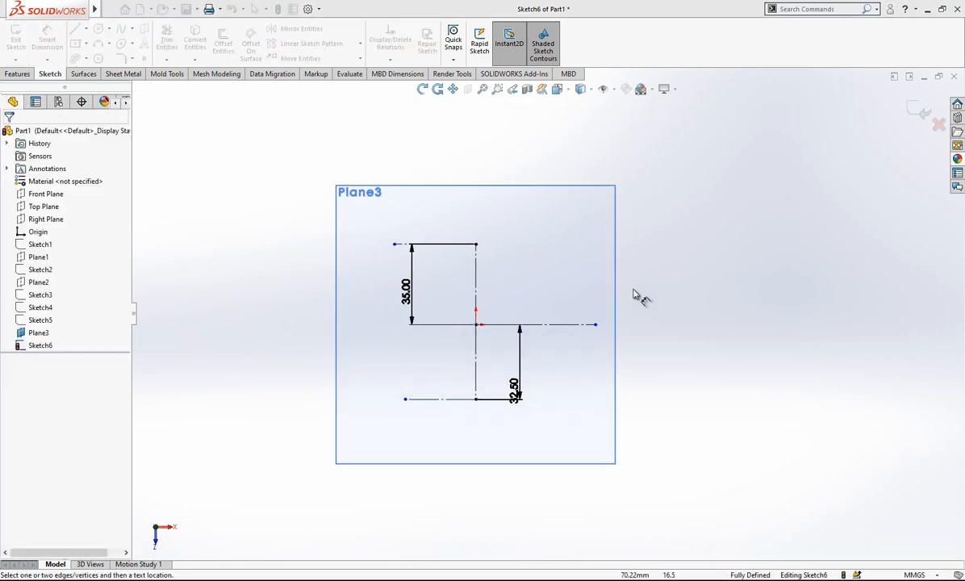
Dimension the horizontal centerline running right from the origin at 57.5 mm.
click(567, 326)
click(564, 233)
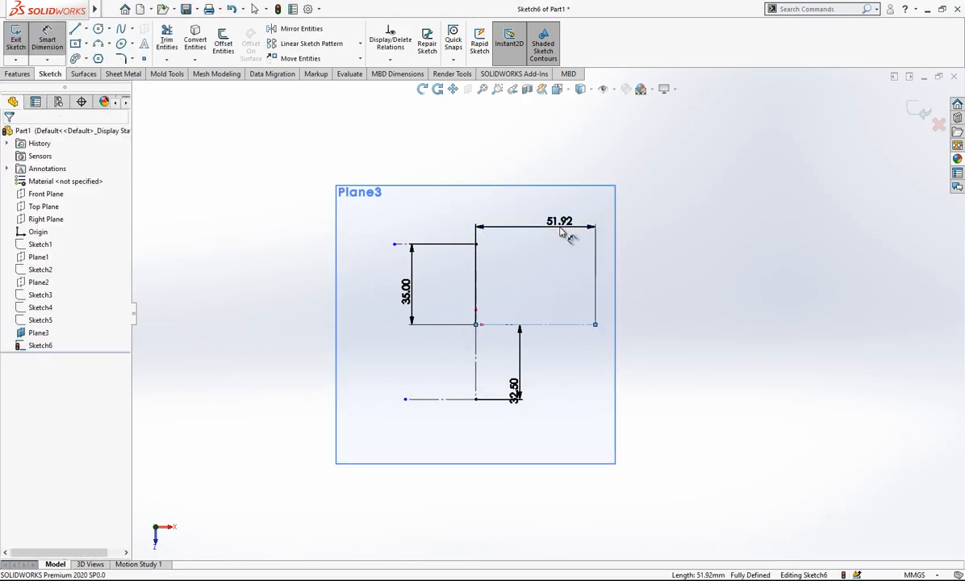
key(Return)
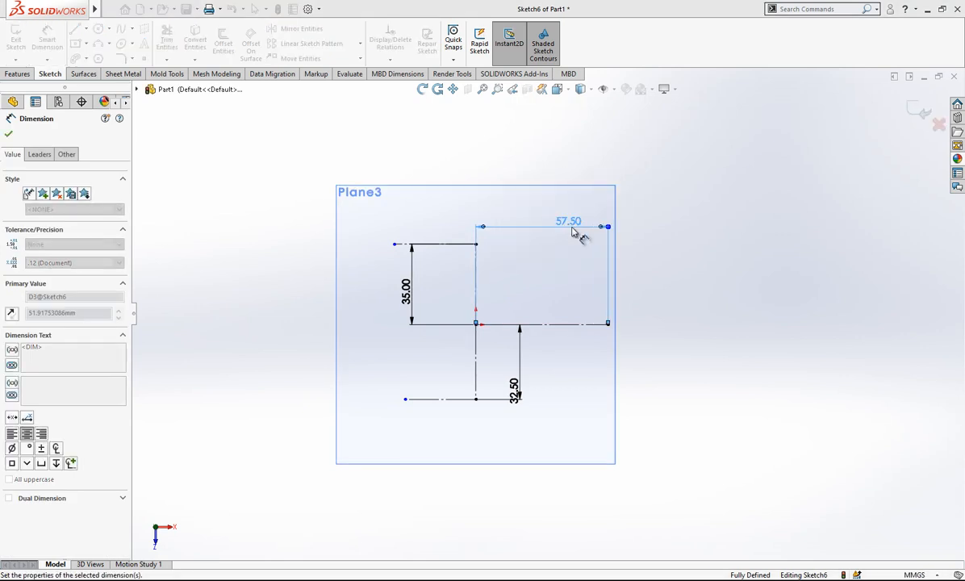
scroll(584, 296, down, 2)
key(Escape)
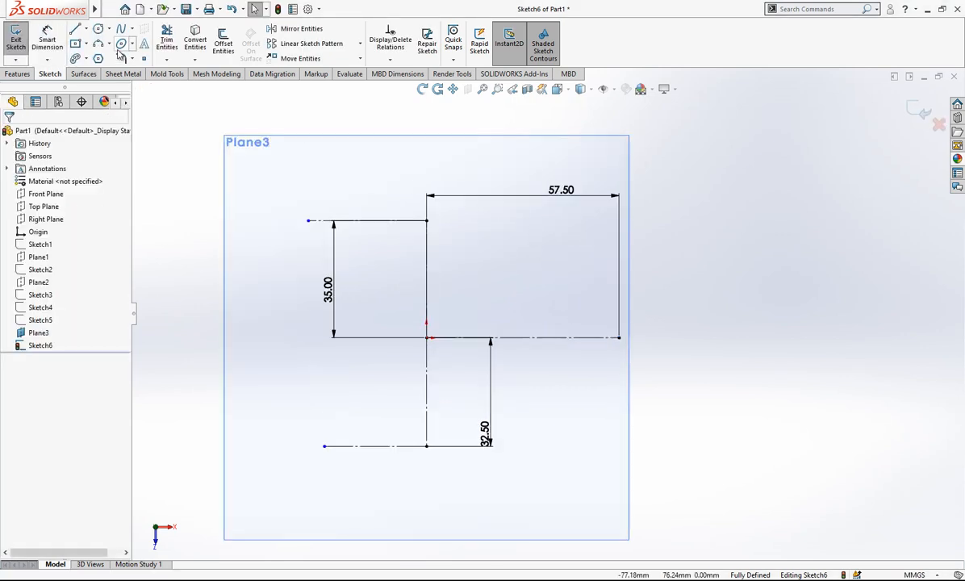
Sketch a three-point arc of about 63 mm radius, curving right and down from the upper vertical centerline's top endpoint.
click(426, 220)
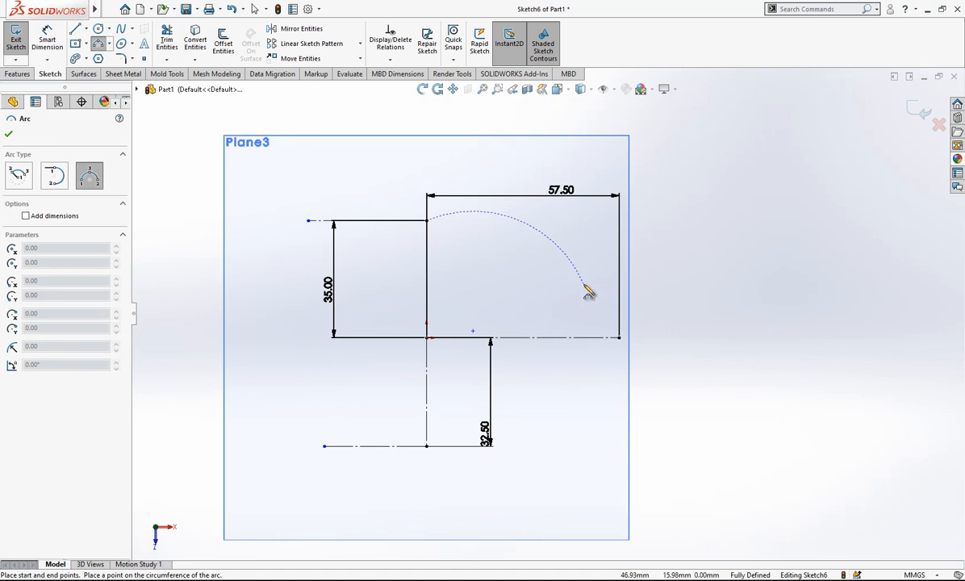
click(583, 284)
click(510, 235)
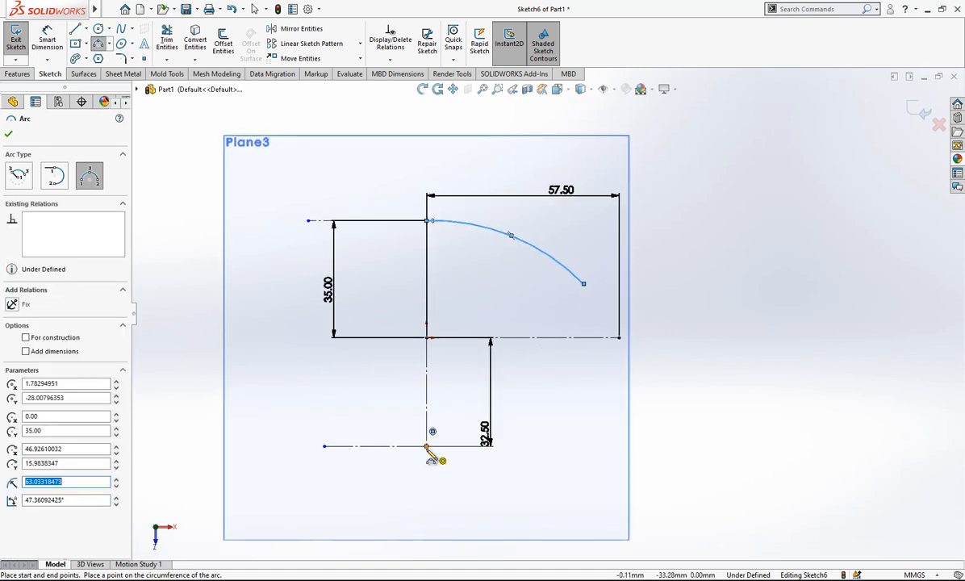
Sketch a three-point arc of about 79 mm radius, curving right and down from the lower vertical centerline's bottom endpoint.
click(427, 446)
click(590, 474)
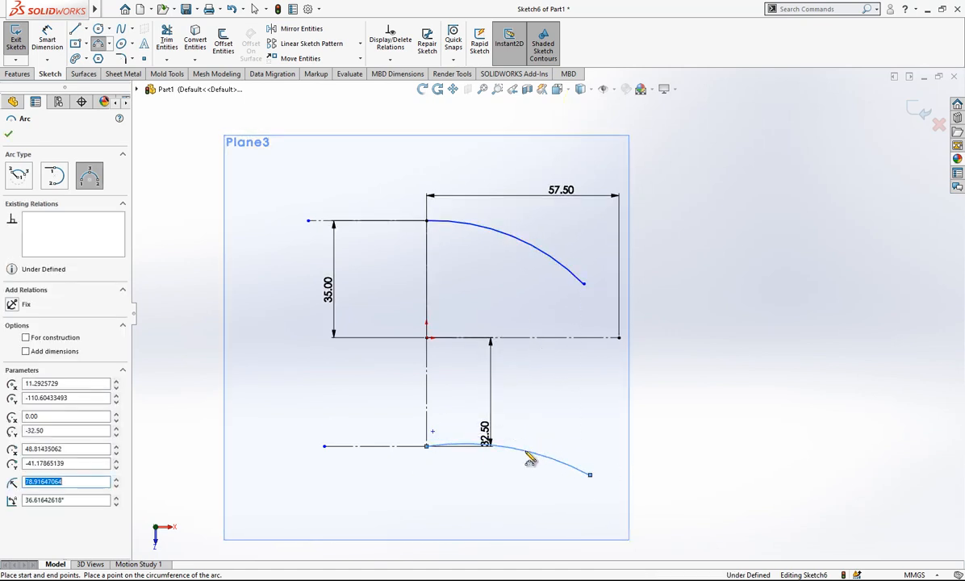
key(Escape)
Make the lower and upper arcs each tangent to the horizontal centerline meeting their start point.
click(467, 445)
ctrl+click(405, 447)
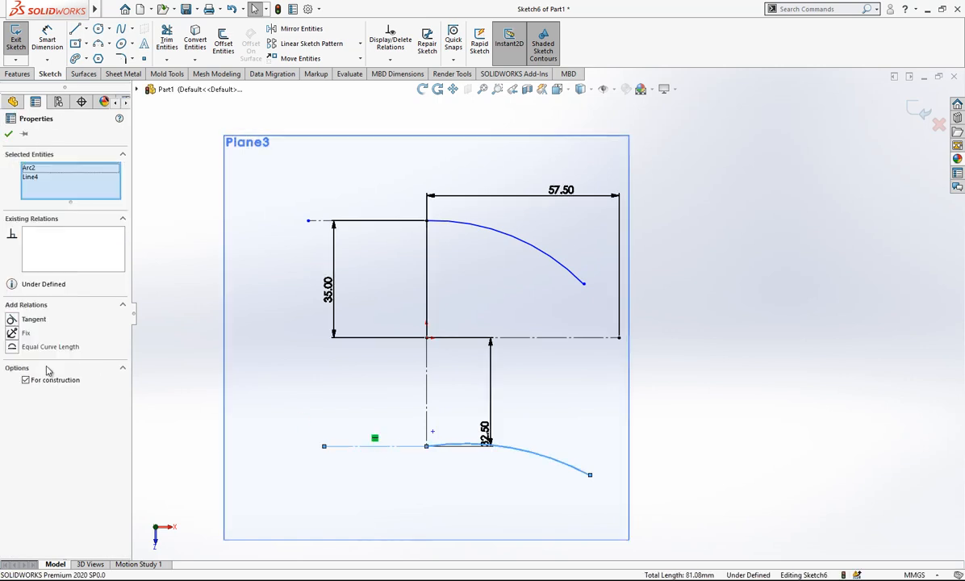
click(34, 318)
click(478, 264)
click(494, 235)
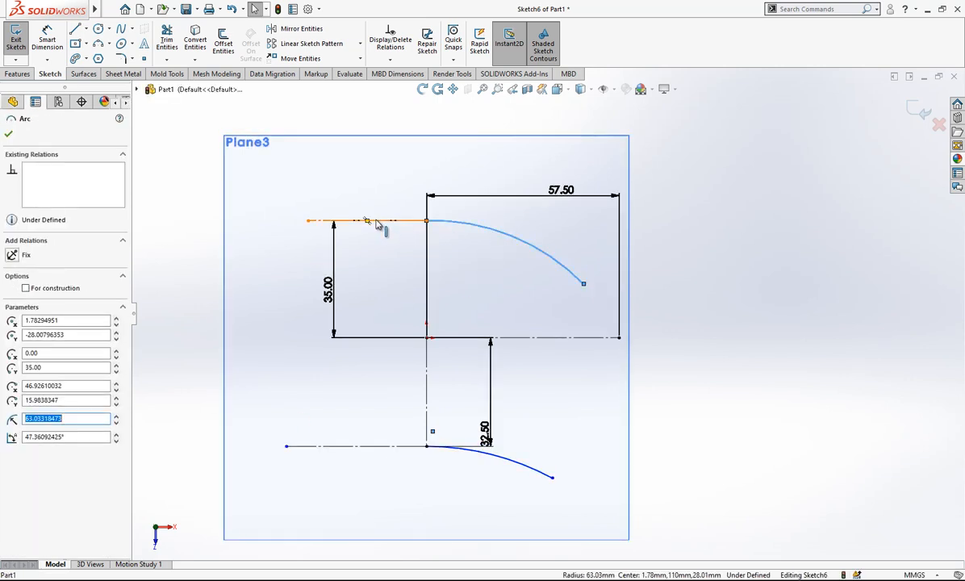
ctrl+click(368, 221)
click(33, 319)
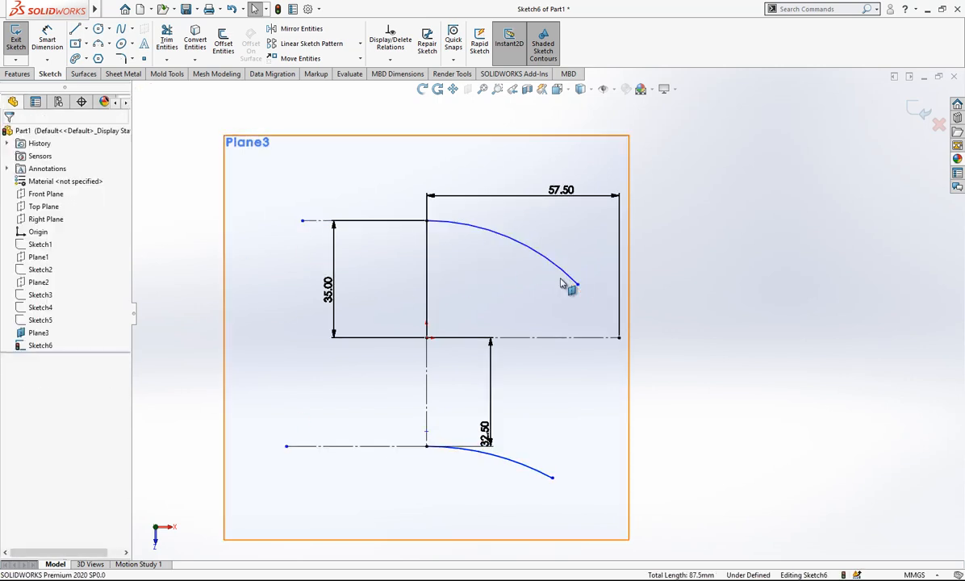
Flatten the upper arc by moving its free end up to about 41 mm right of and 29 mm above the origin.
drag(579, 288, 564, 241)
click(596, 271)
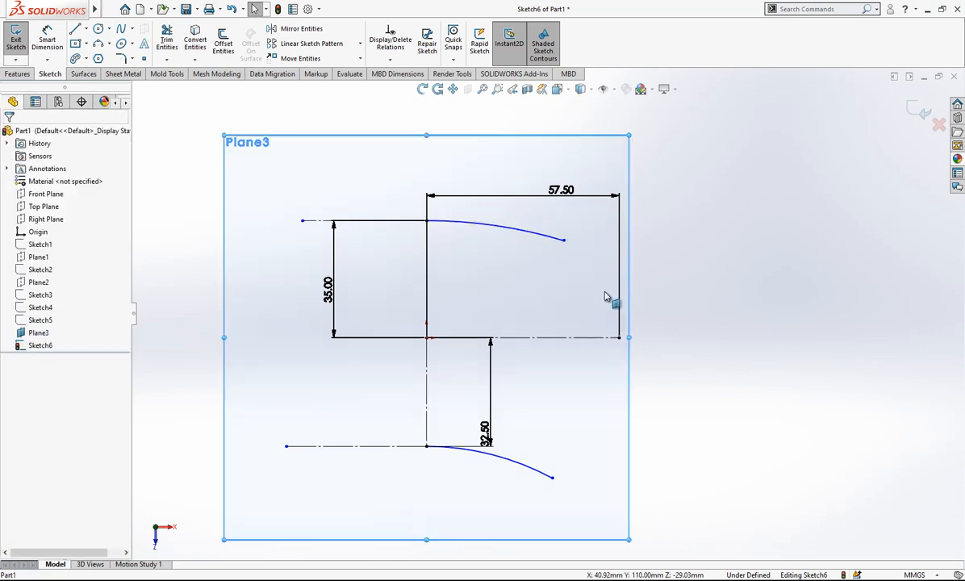
Dimension the lower arc's radius at 45 mm and reposition the 32.5 mm dimension to the left of the profile.
right_drag(633, 423, 617, 375)
click(517, 467)
click(500, 486)
text(45)
key(Return)
key(Escape)
drag(491, 431, 314, 399)
Shorten the upper arc slightly and sketch a three-point arc of about 34.5 mm radius from its free end to the 57.5 mm centerline's right endpoint.
drag(564, 240, 550, 234)
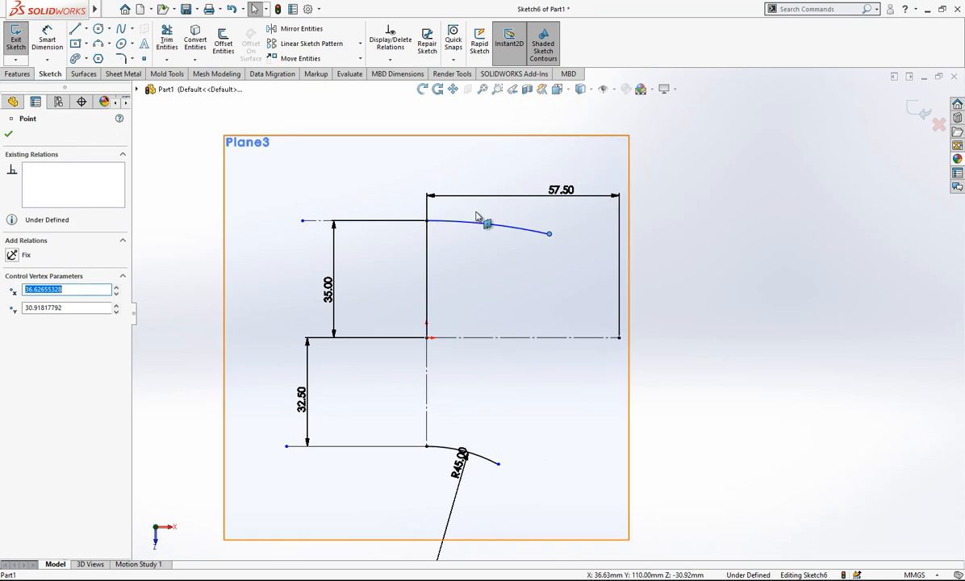
key(Escape)
click(98, 45)
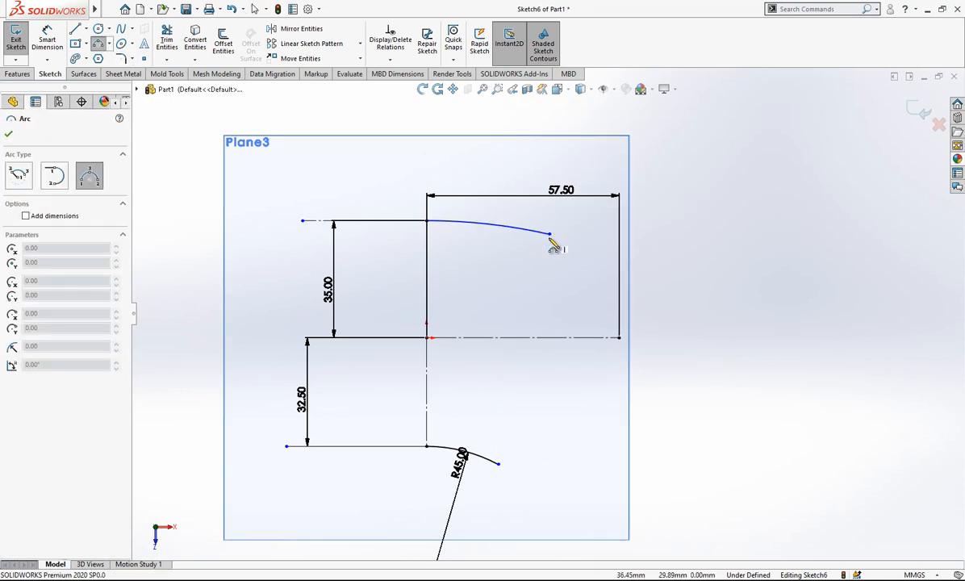
click(619, 338)
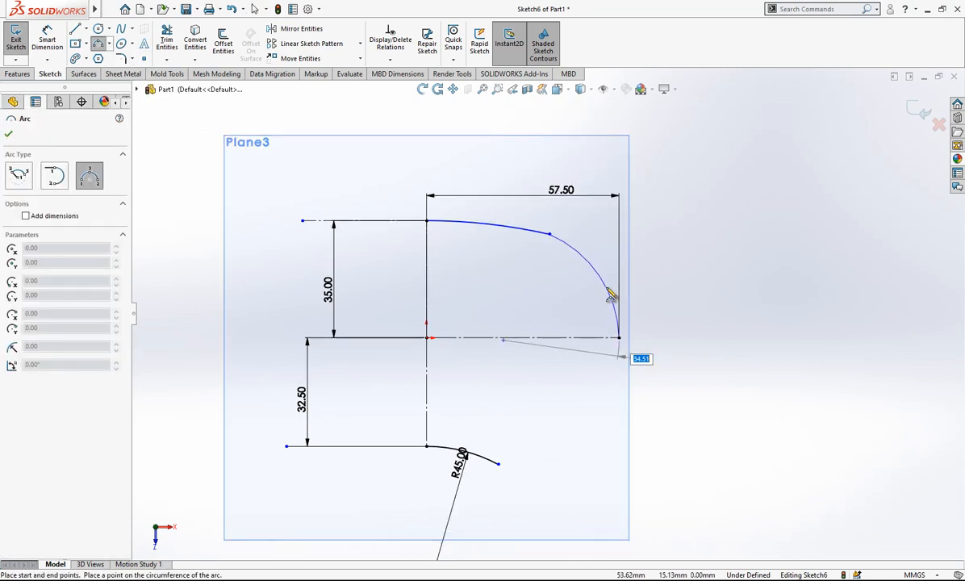
click(609, 293)
key(Escape)
Place the upper right arc's center on the horizontal centerline and make this arc tangent to the upper arc.
click(504, 340)
ctrl+click(525, 339)
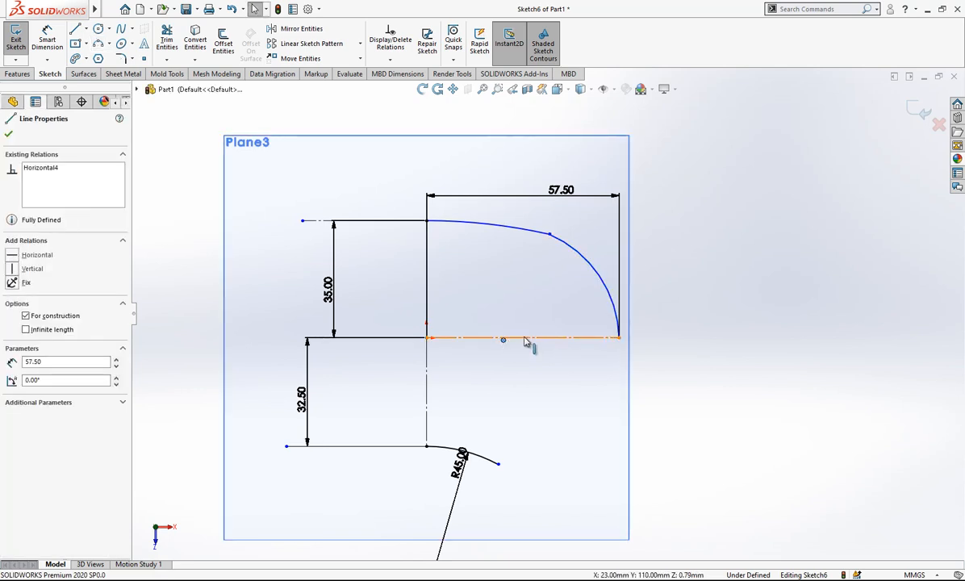
key(Escape)
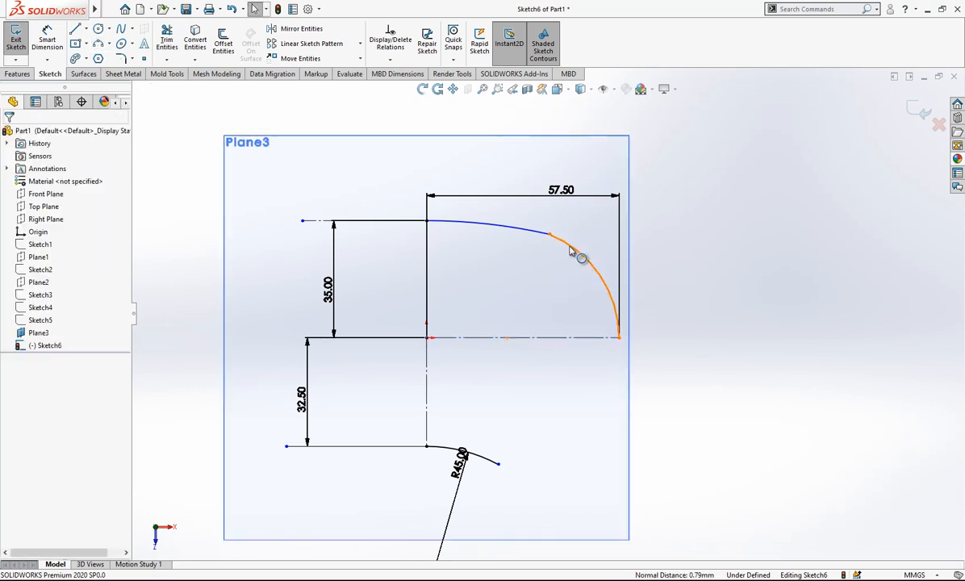
click(568, 245)
ctrl+click(528, 237)
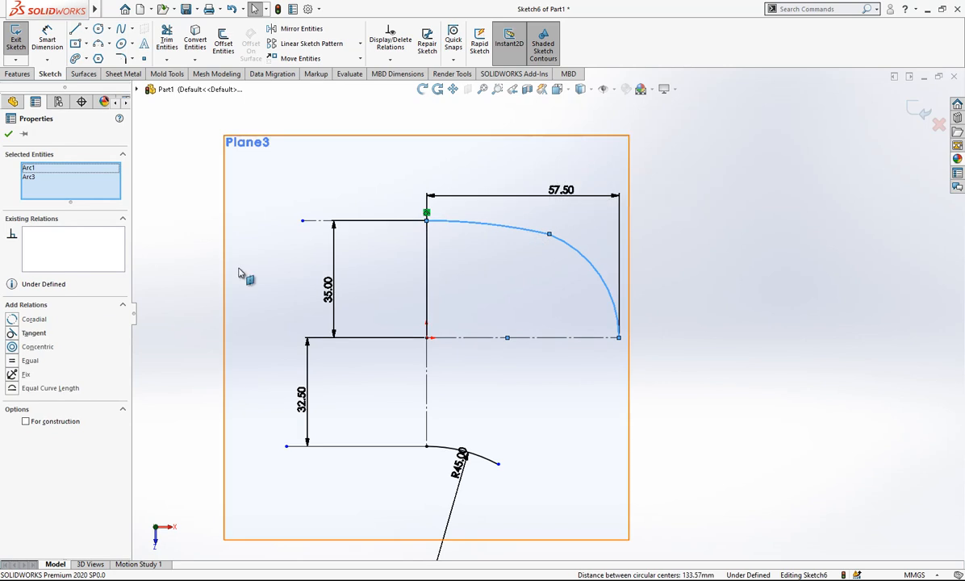
click(34, 333)
key(Escape)
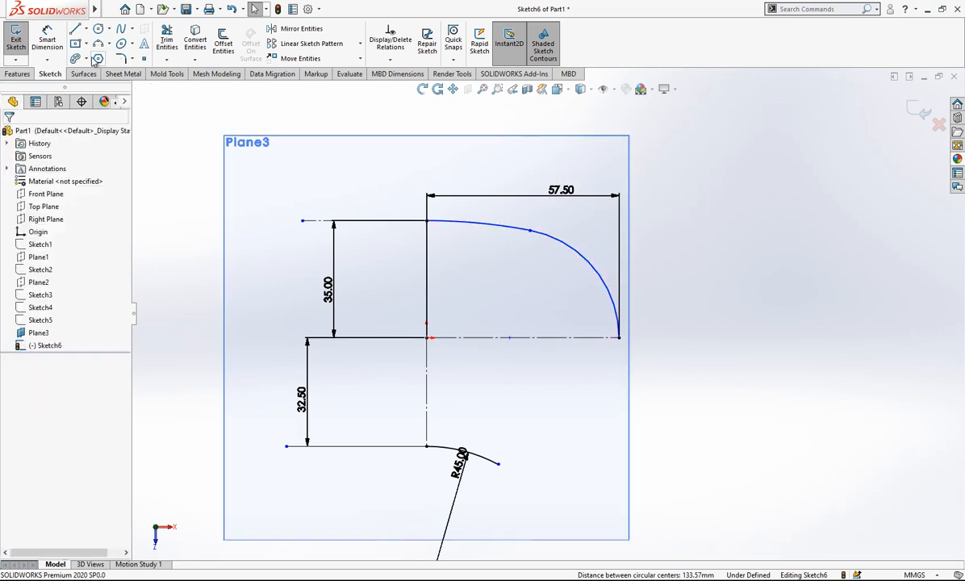
Dimension the upper right arc's radius at 32.5 mm.
click(574, 281)
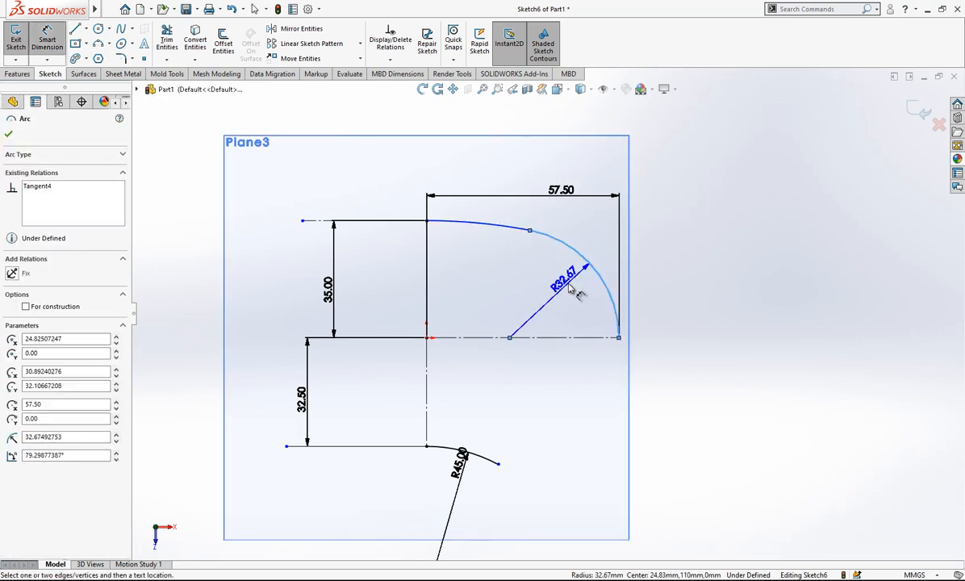
click(571, 289)
text(32.5)
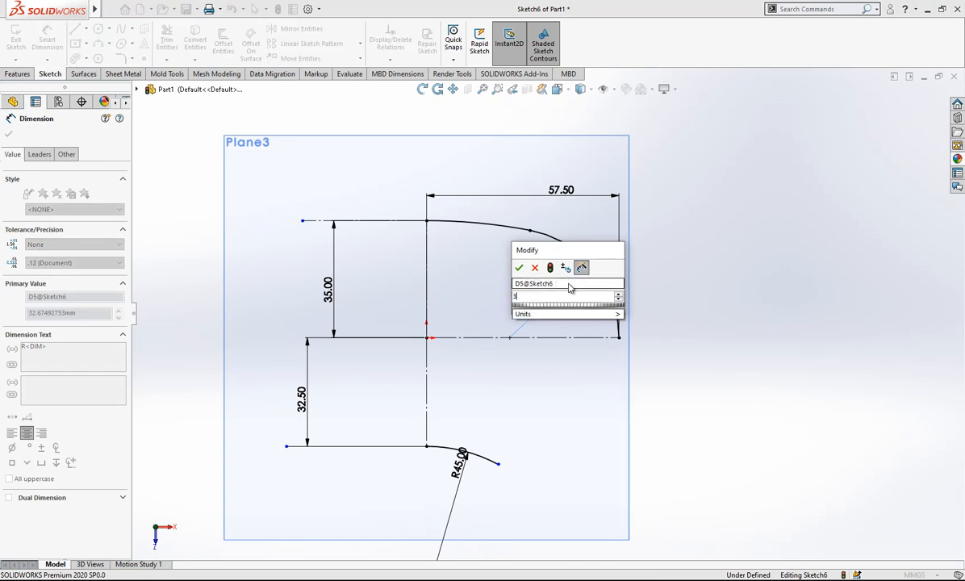
key(Return)
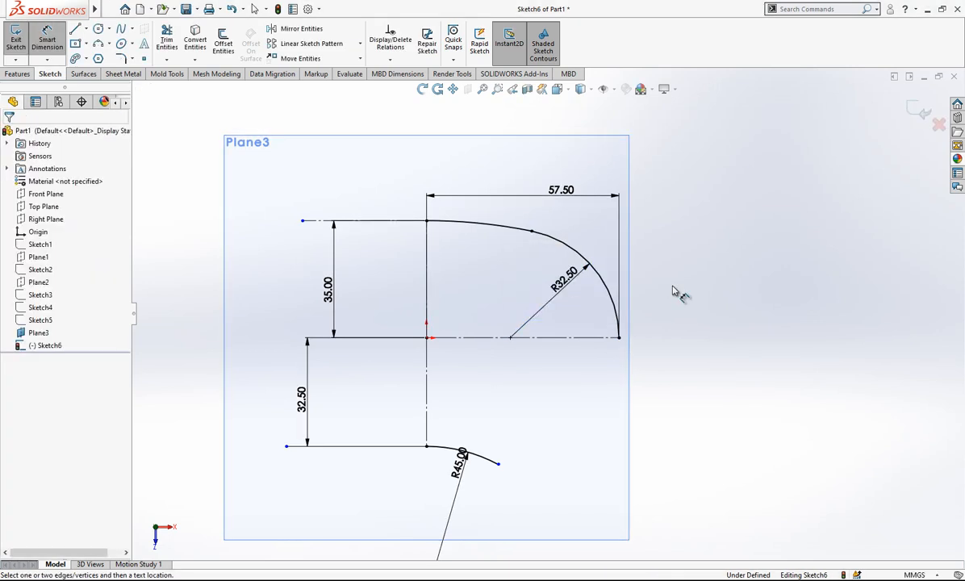
Sketch a three-point arc of about 32.5 mm radius from the horizontal centerline's right endpoint to the 45 mm arc's free end.
scroll(671, 287, up, 2)
scroll(597, 361, down, 2)
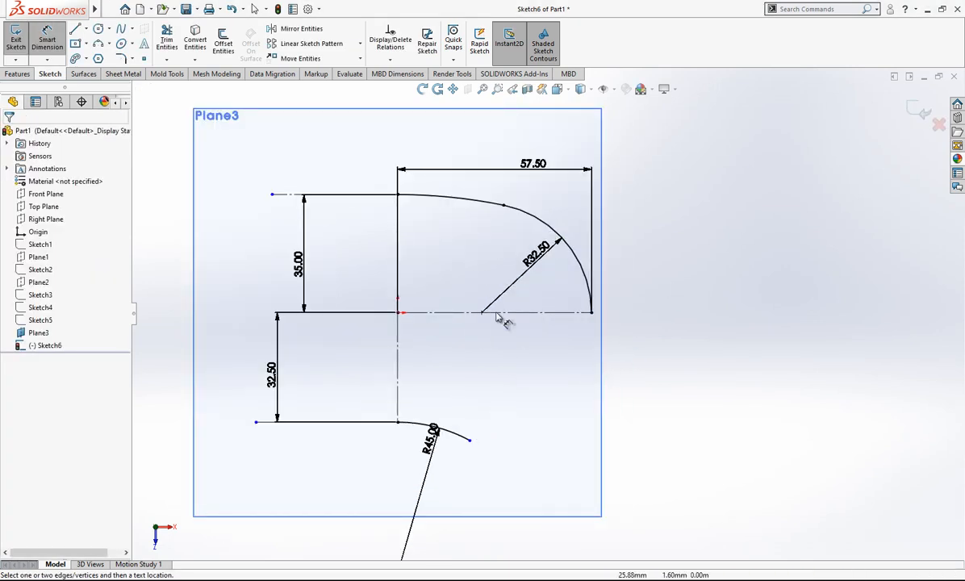
click(98, 42)
click(592, 314)
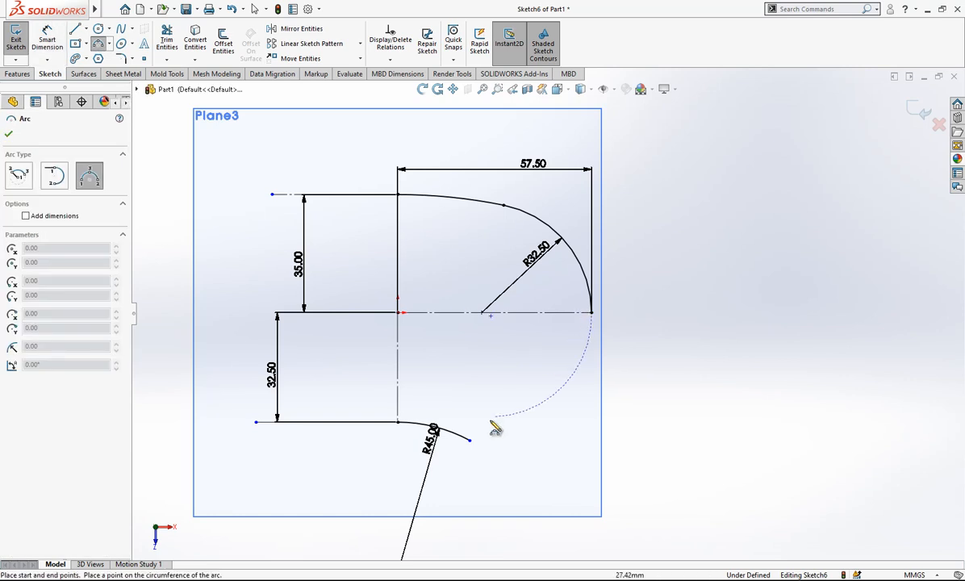
click(470, 440)
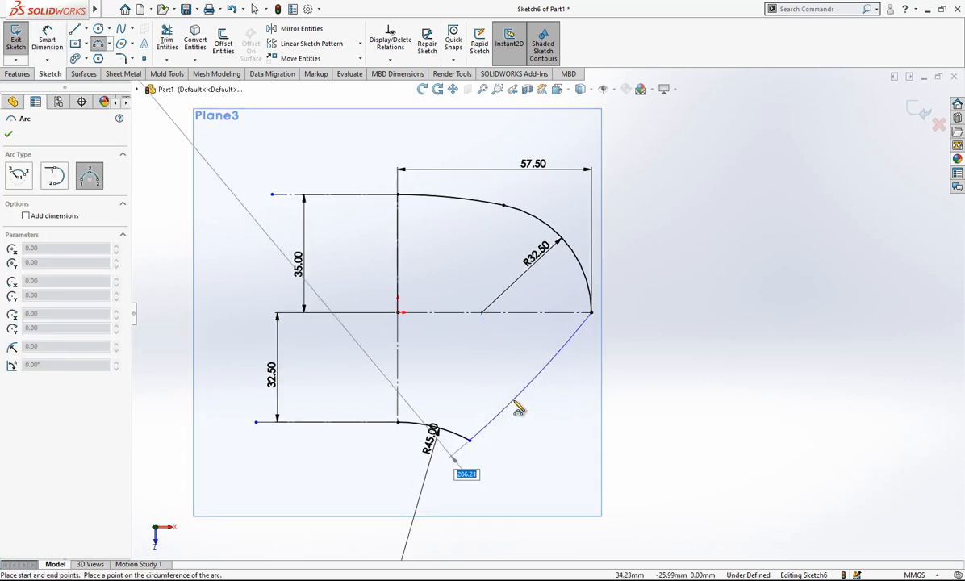
click(548, 433)
key(Escape)
Make the lower right arc tangent to both the 32.5 mm radius arc and the 45 mm radius arc.
click(595, 339)
ctrl+click(588, 286)
click(30, 334)
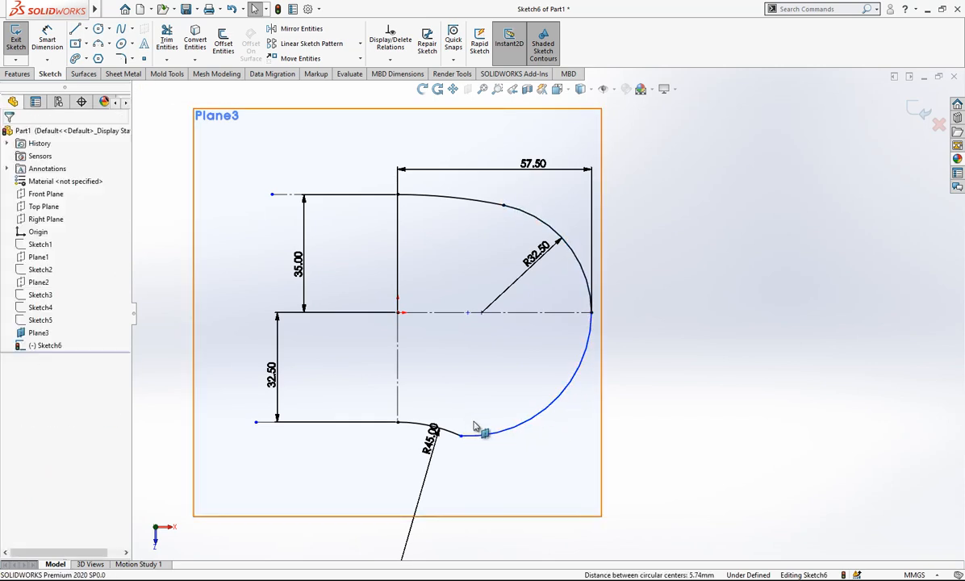
click(465, 436)
ctrl+click(495, 438)
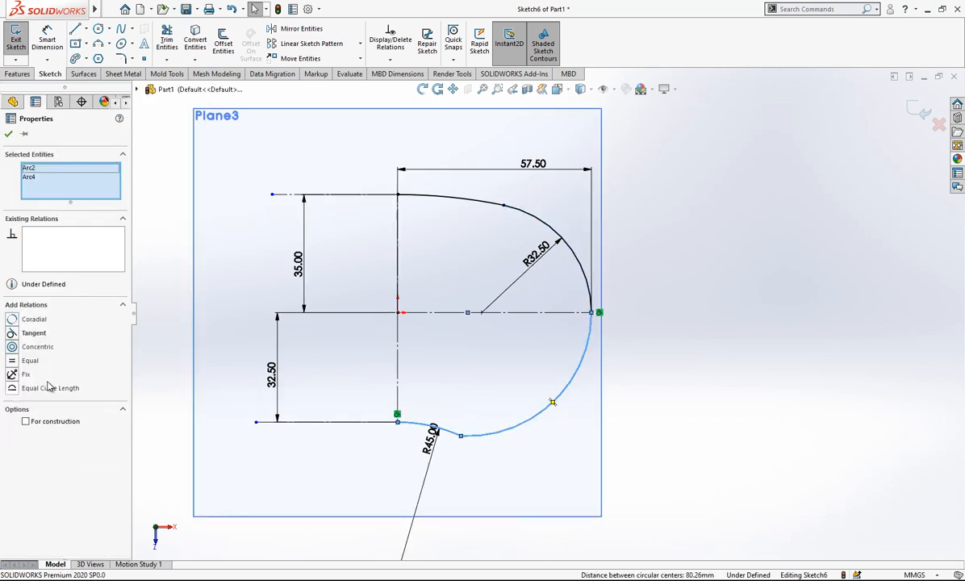
click(30, 333)
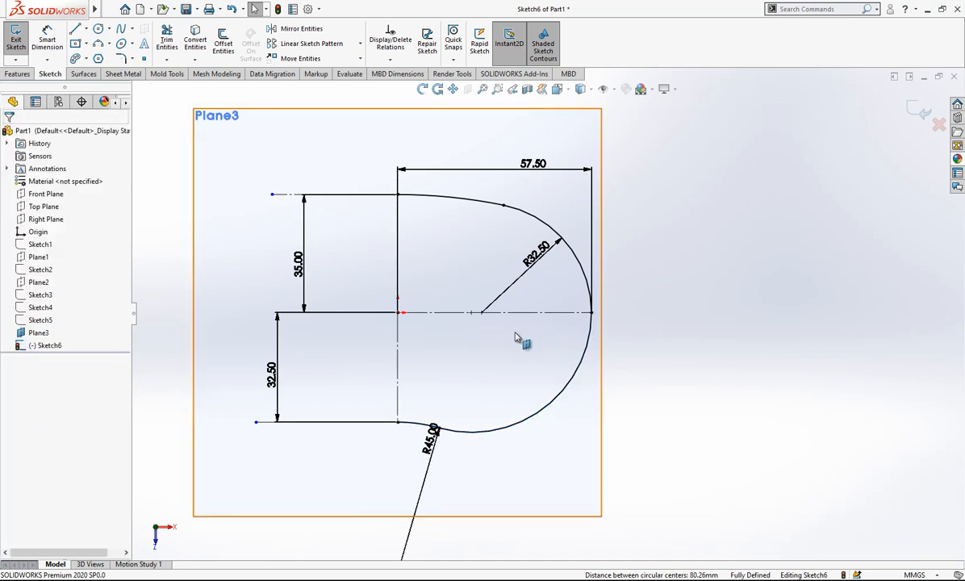
Finish the half-profile sketch on Plane3.
scroll(565, 356, up, 3)
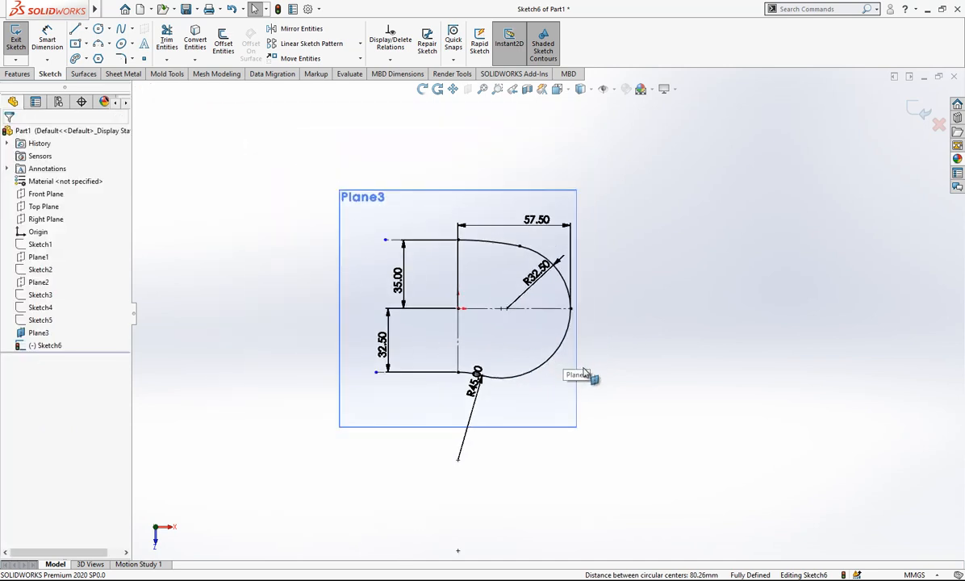
scroll(572, 383, down, 1)
scroll(605, 378, up, 2)
mouse_move(605, 377)
middle_down()
mouse_move(602, 280)
mouse_move(576, 203)
middle_up()
scroll(578, 154, down, 2)
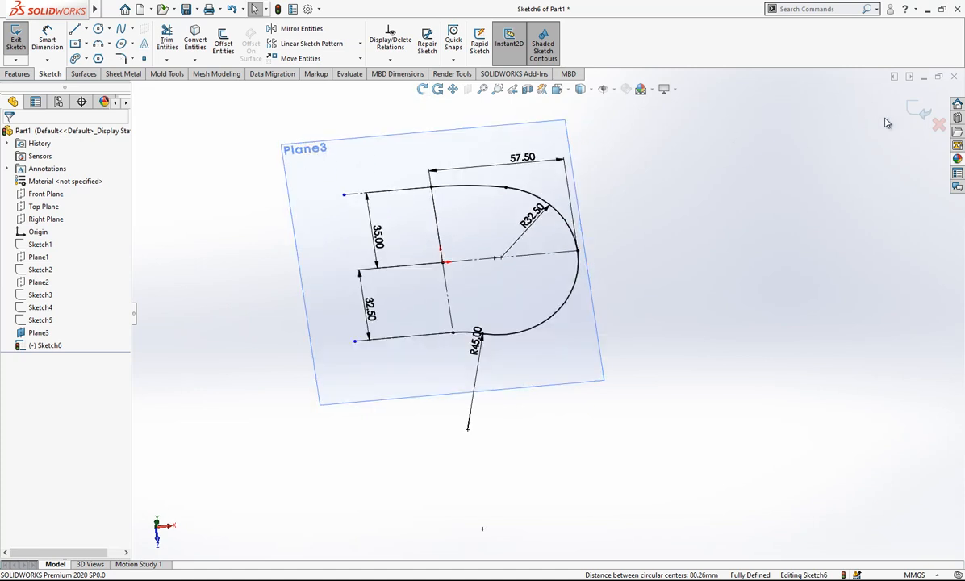
click(910, 108)
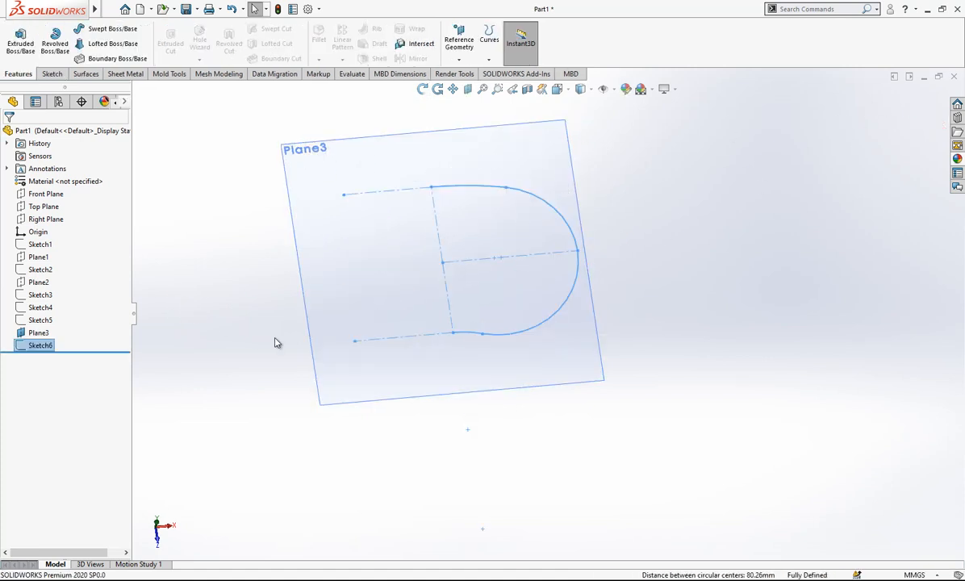
Start a new sketch on Plane3 and convert the entities of Sketch6 into it.
click(347, 147)
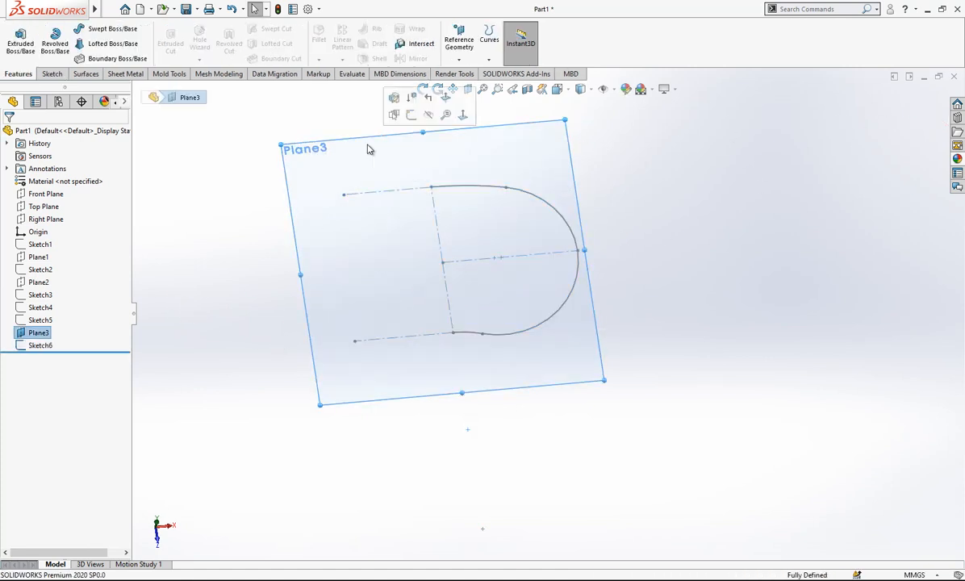
click(412, 118)
click(42, 345)
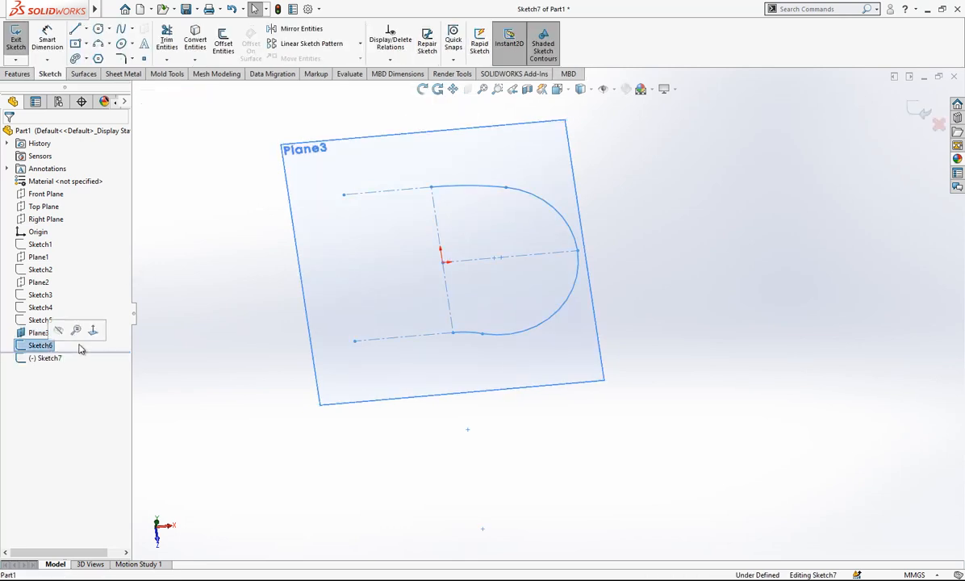
click(196, 36)
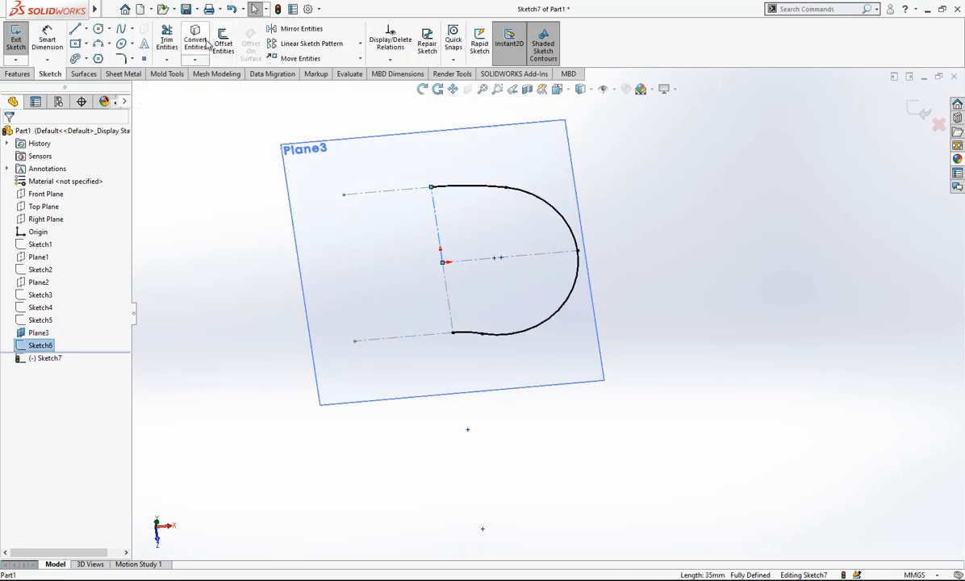
Turn the converted vertical line above the origin into construction geometry.
click(434, 222)
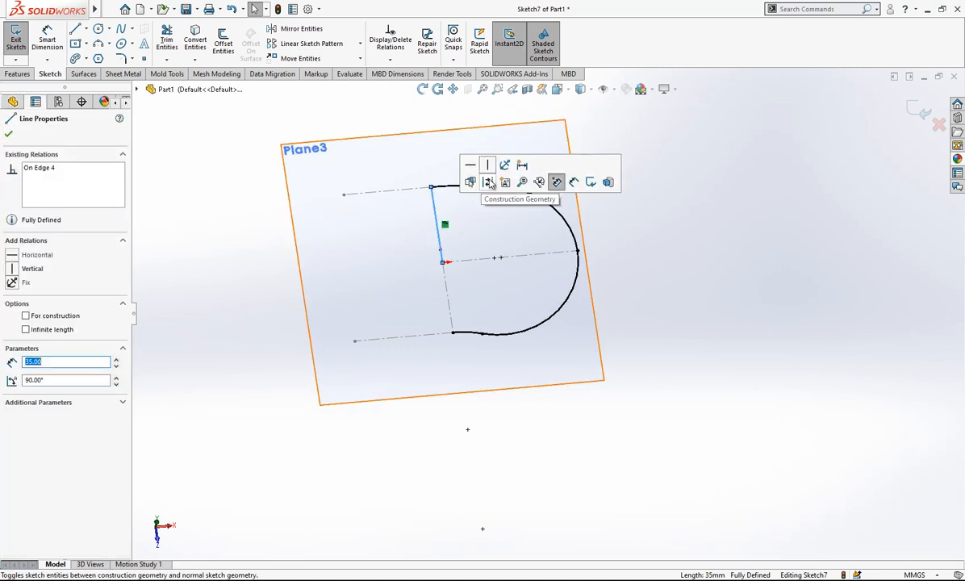
click(556, 183)
click(469, 193)
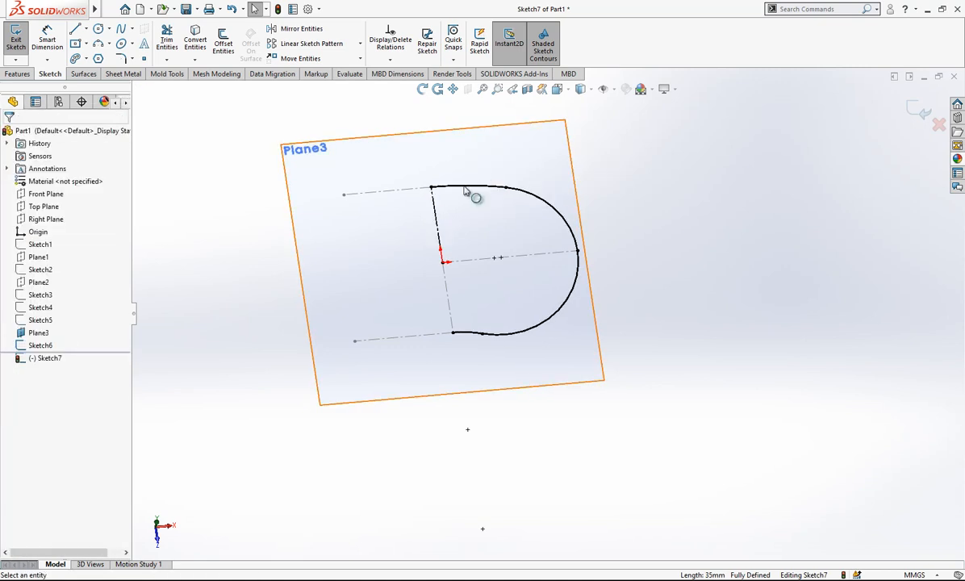
Hide Sketch6 so that only the converted geometry is displayed on Plane3.
click(41, 345)
right_click(42, 344)
click(26, 325)
click(36, 345)
click(44, 325)
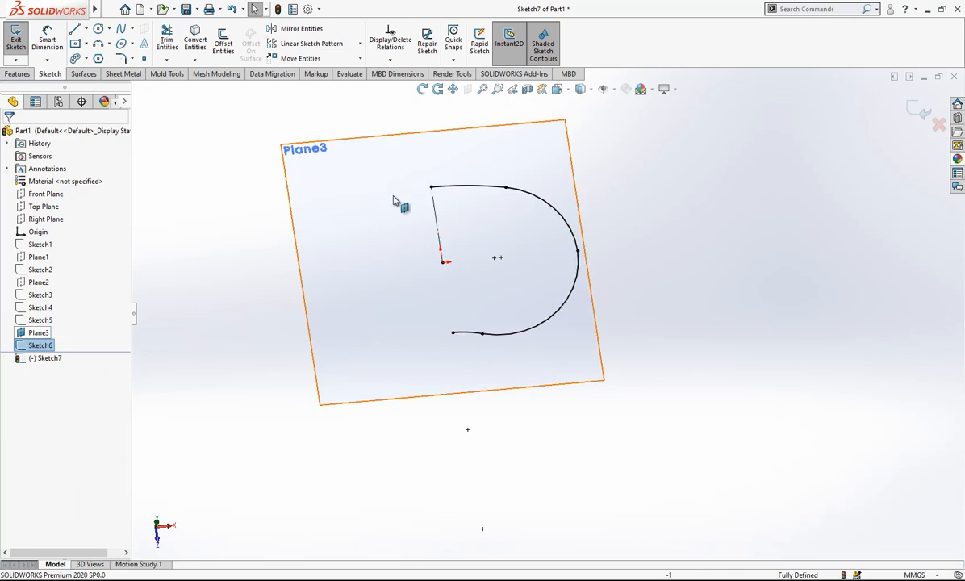
Mirror the chain of four converted arcs about the vertical construction line and finish the sketch.
right_click(452, 192)
click(486, 194)
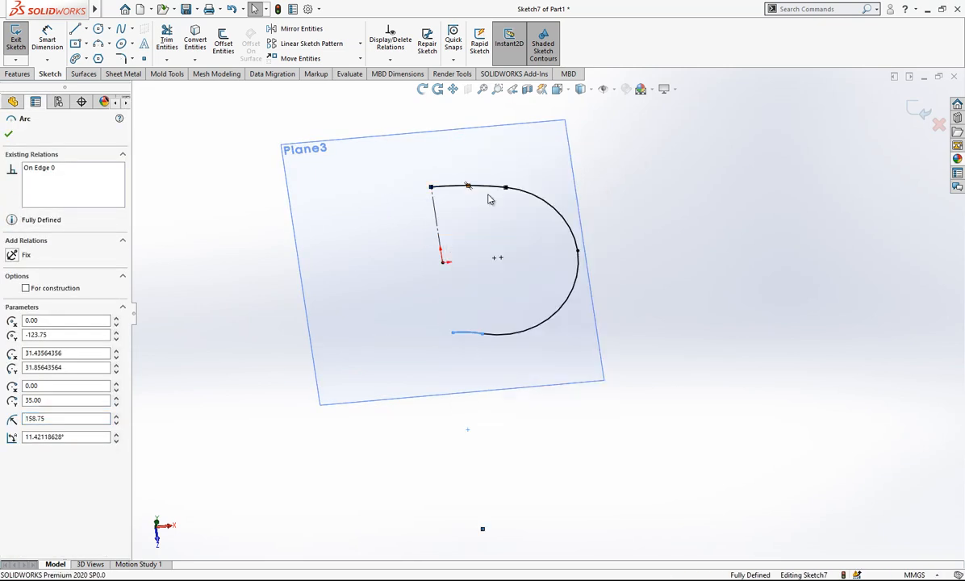
click(303, 30)
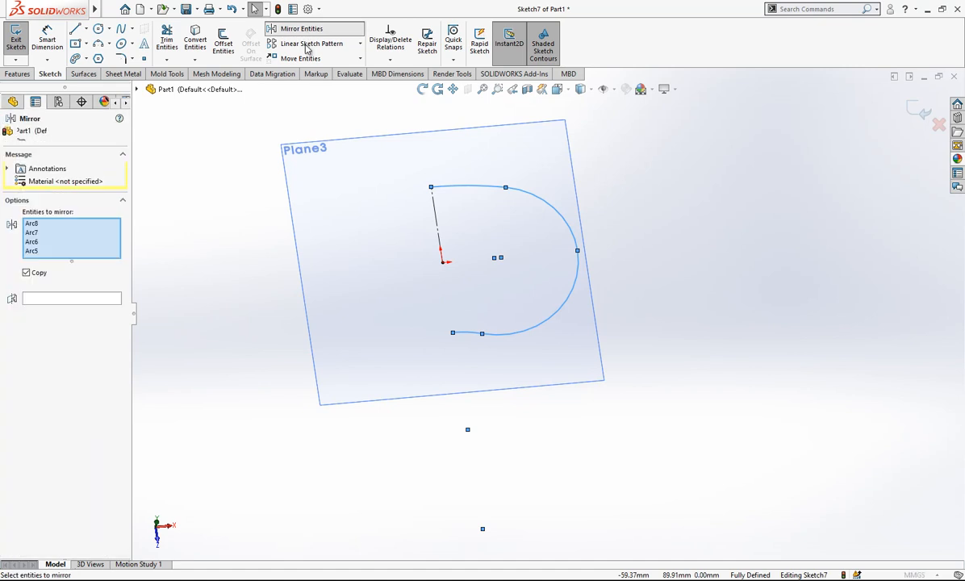
click(57, 298)
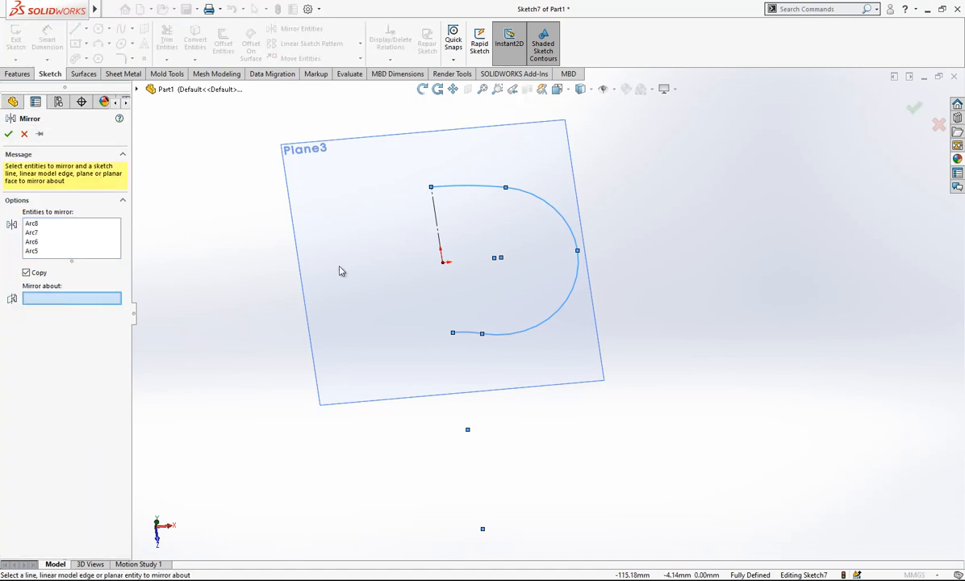
click(433, 217)
click(6, 134)
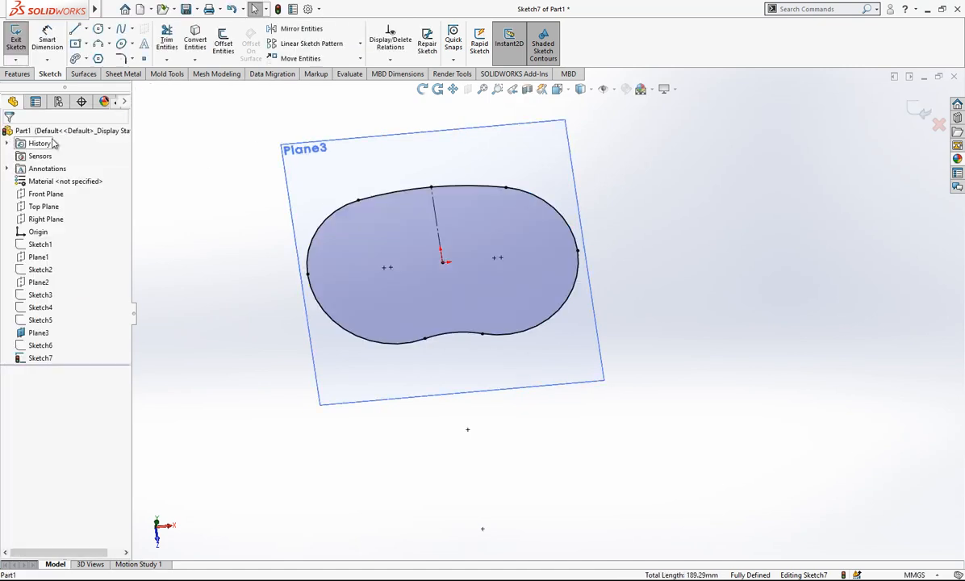
mouse_move(717, 233)
middle_down()
mouse_move(564, 267)
mouse_move(609, 282)
mouse_move(601, 275)
middle_up()
click(918, 108)
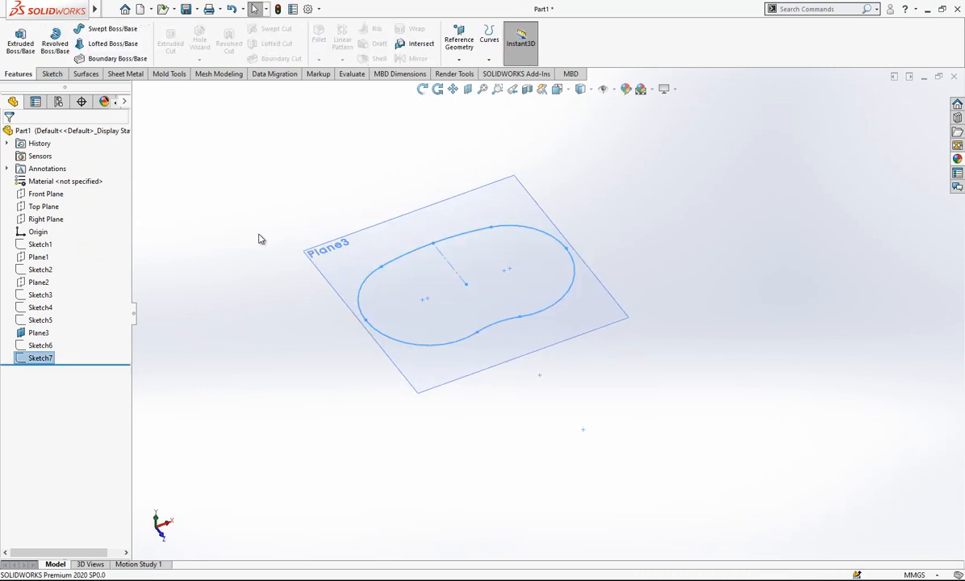
Show Sketch1, Sketch2, Sketch4 and Sketch5 so the guide curves and all cross-section profiles are displayed together with Sketch7.
click(50, 246)
click(40, 347)
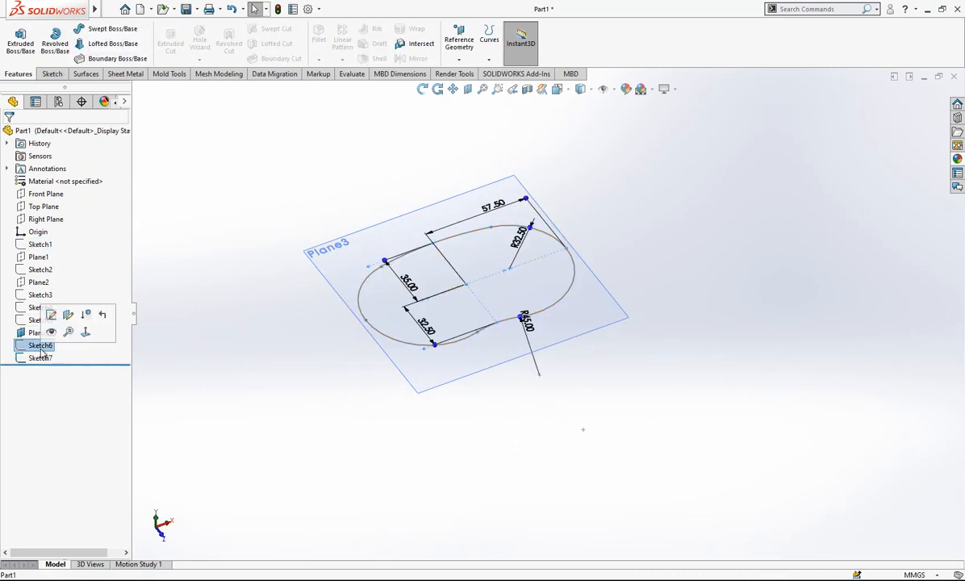
click(88, 349)
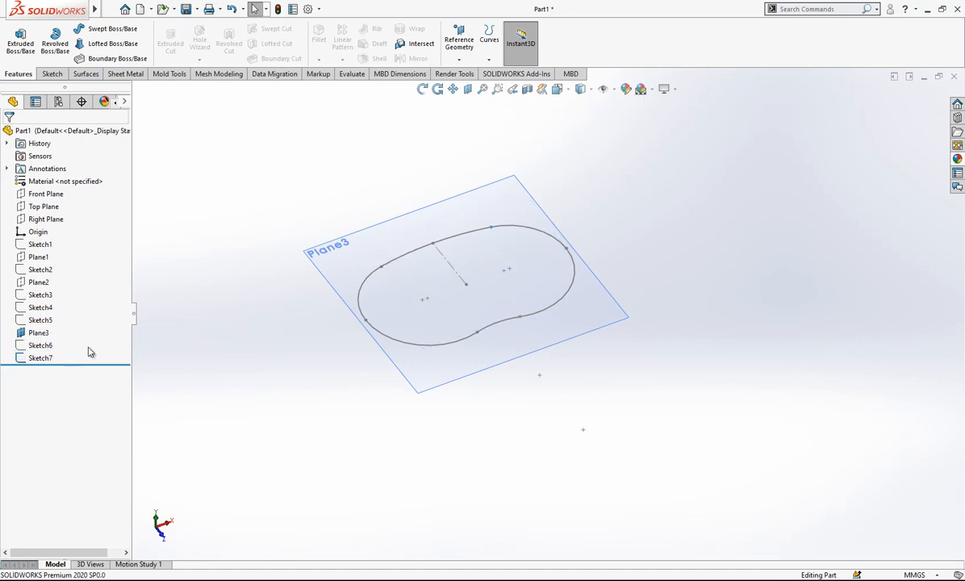
click(46, 246)
click(42, 272)
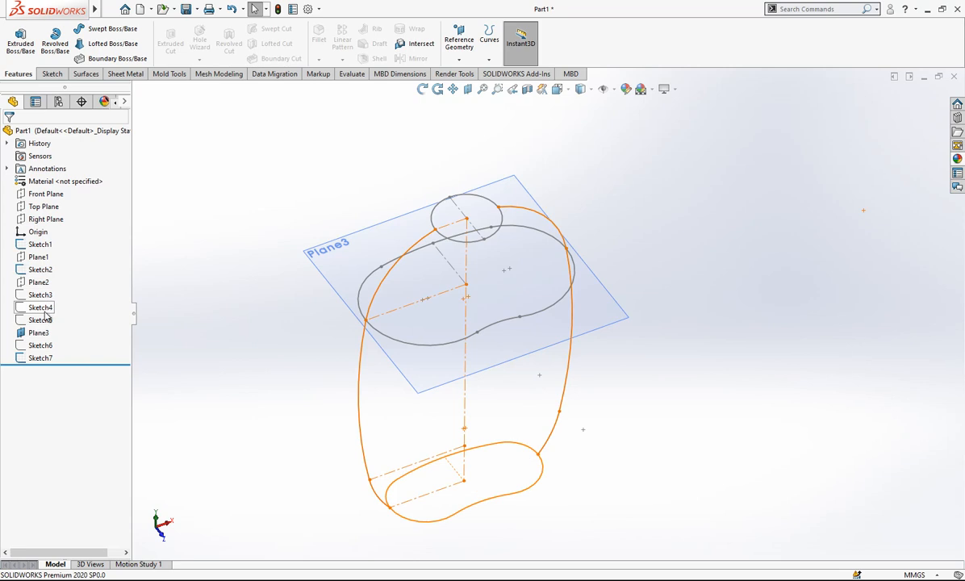
click(47, 309)
click(42, 320)
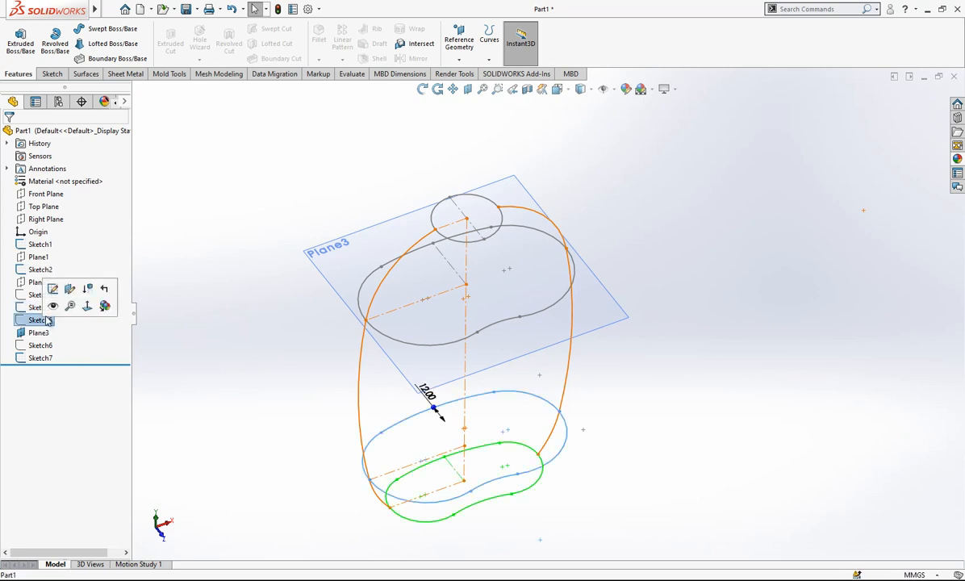
click(51, 307)
Hide Plane3 so that only the guide curves and cross-section profiles remain displayed.
mouse_move(319, 382)
middle_down()
mouse_move(578, 286)
mouse_move(546, 322)
middle_up()
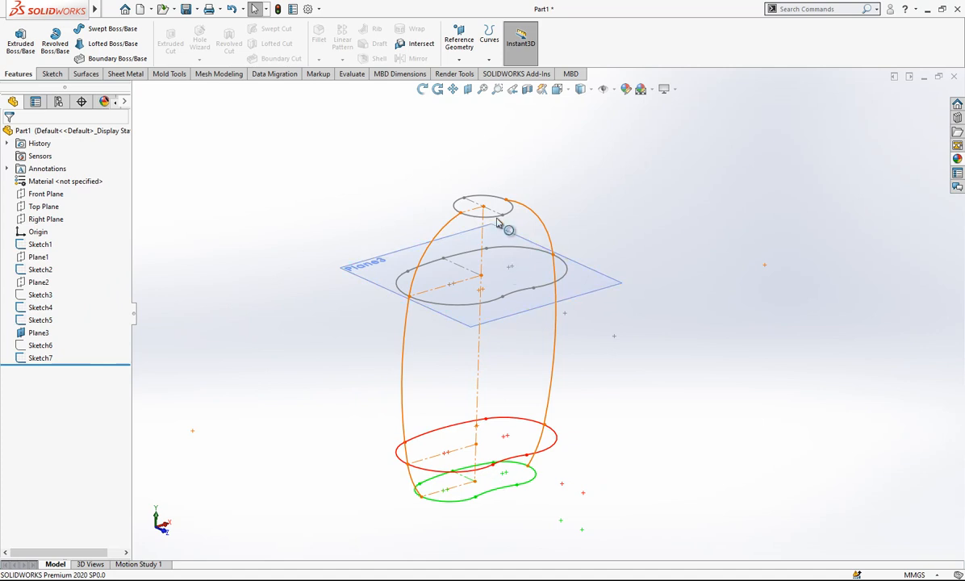
scroll(607, 234, up, 2)
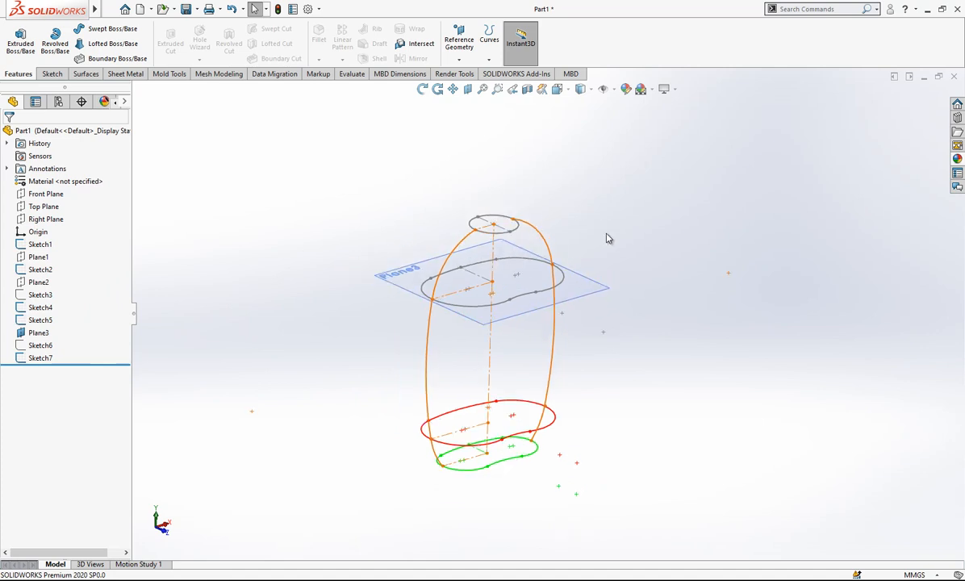
mouse_move(601, 263)
middle_down()
mouse_move(650, 280)
mouse_move(601, 298)
mouse_move(549, 401)
mouse_move(618, 347)
mouse_move(560, 370)
mouse_move(561, 393)
middle_up()
click(600, 298)
click(646, 242)
mouse_move(262, 266)
middle_down()
mouse_move(485, 274)
mouse_move(430, 256)
mouse_move(458, 270)
middle_up()
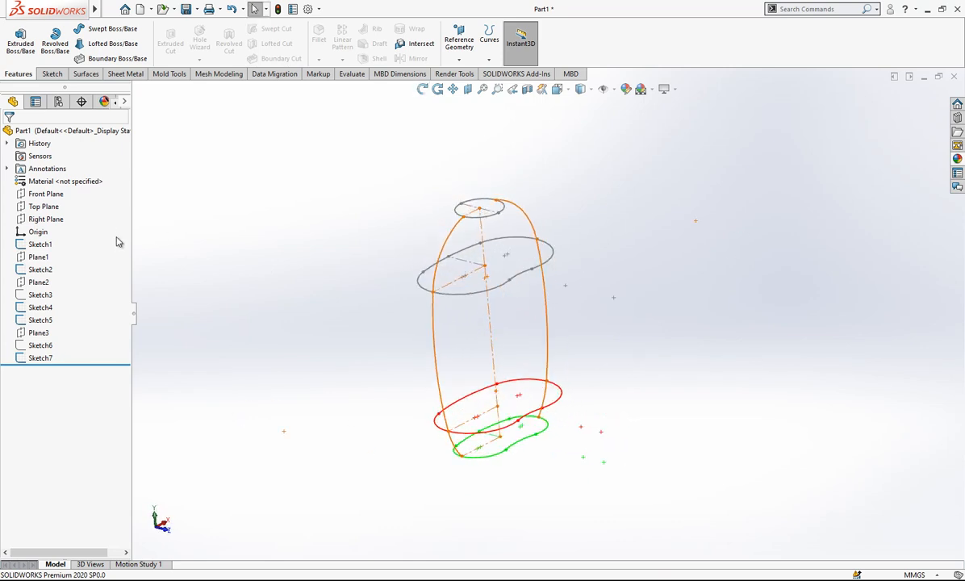
click(42, 346)
click(140, 329)
Move the hidden source sketch Sketch6 into a new folder in the feature tree.
click(51, 347)
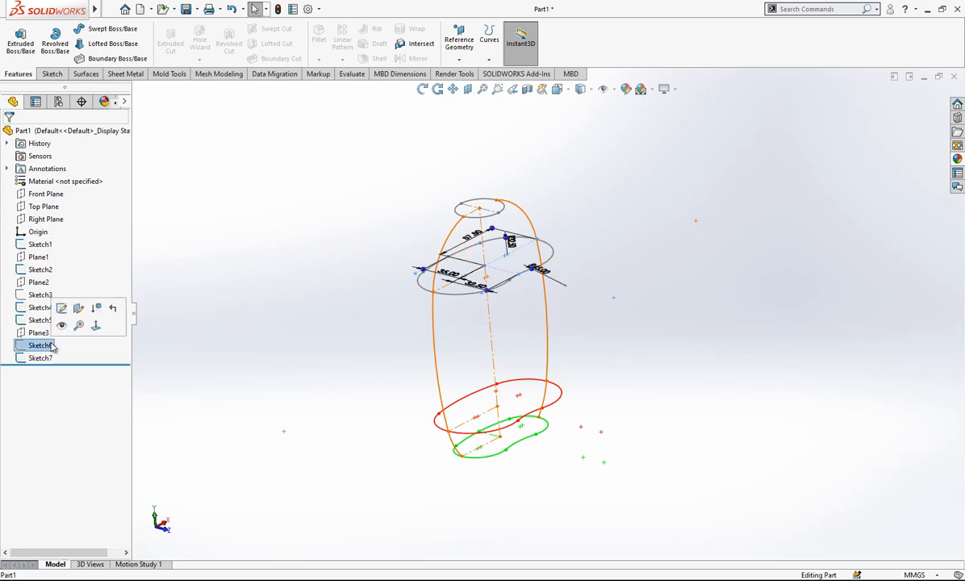
right_click(51, 346)
click(118, 460)
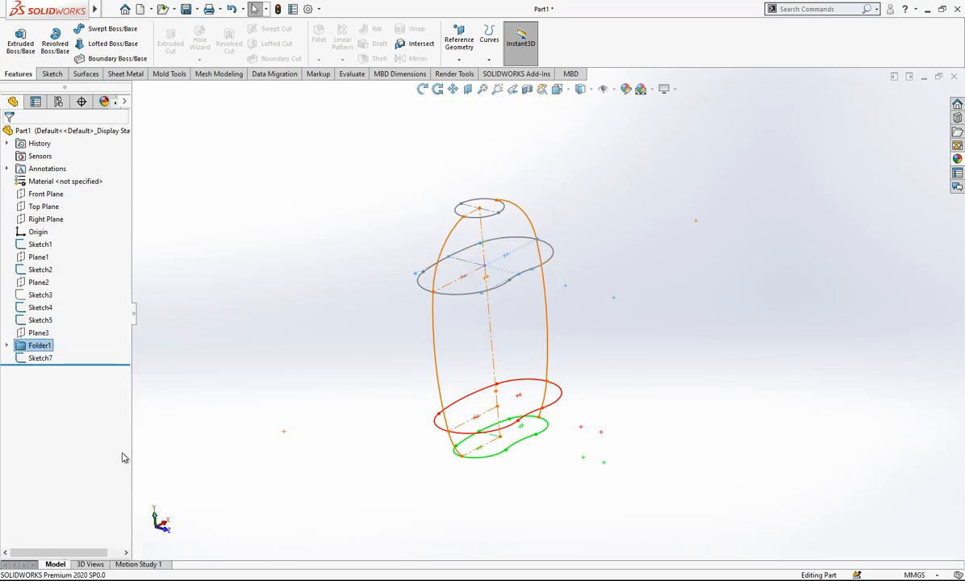
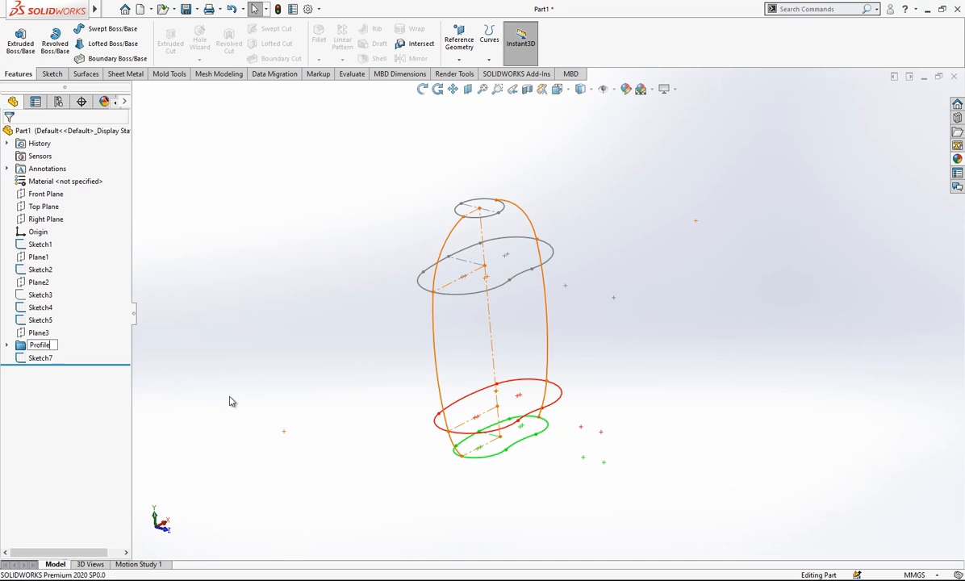
scroll(231, 401, up, 1)
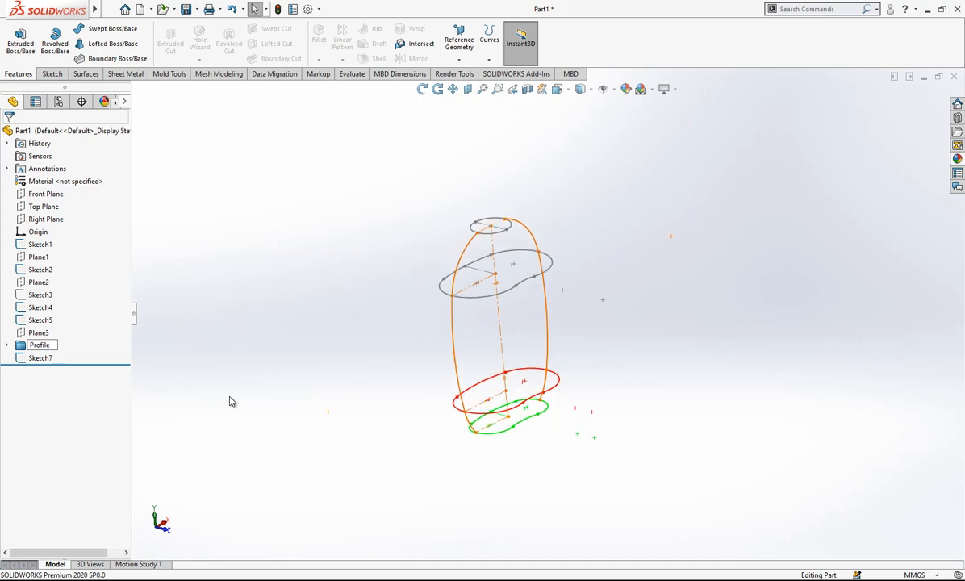
click(41, 295)
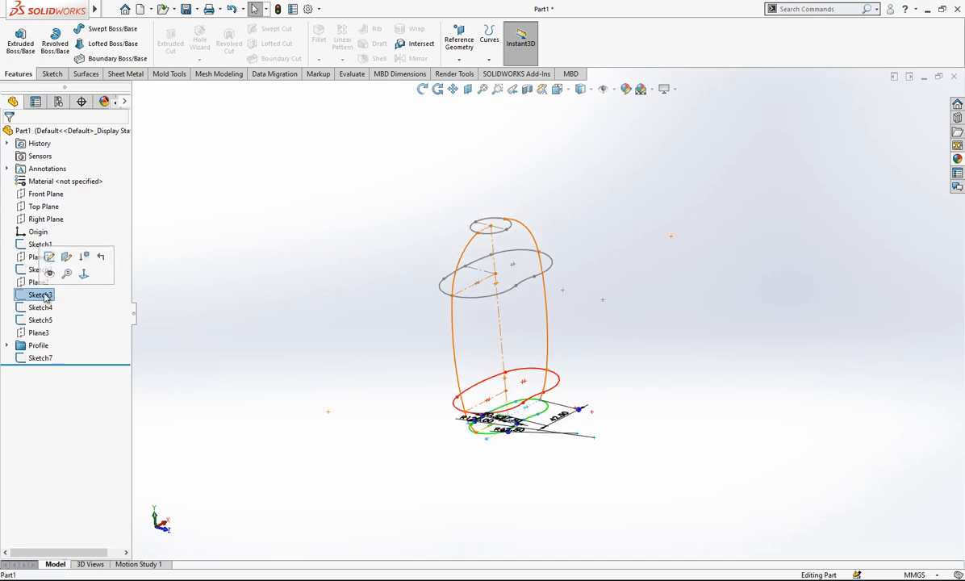
mouse_move(38, 345)
mouse_down()
mouse_move(41, 273)
mouse_move(144, 287)
mouse_move(240, 345)
mouse_up()
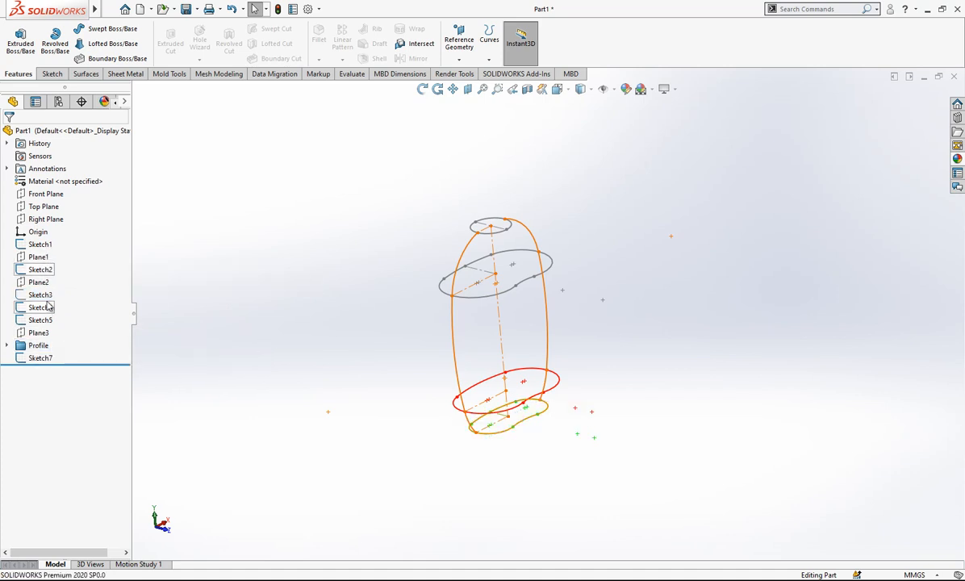
scroll(58, 340, down, 2)
scroll(243, 331, down, 3)
drag(77, 548, 44, 546)
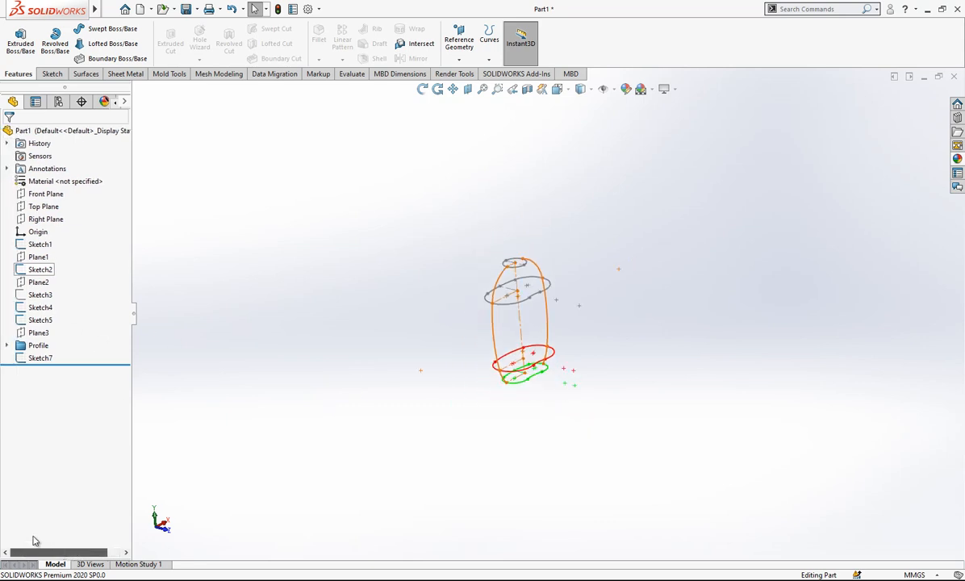
Start a new sketch on the Right Plane and face it squarely in the Left view.
scroll(612, 337, up, 3)
mouse_move(482, 316)
middle_down()
mouse_move(513, 322)
mouse_move(483, 323)
mouse_move(495, 284)
mouse_move(547, 215)
mouse_move(558, 252)
mouse_move(549, 262)
middle_up()
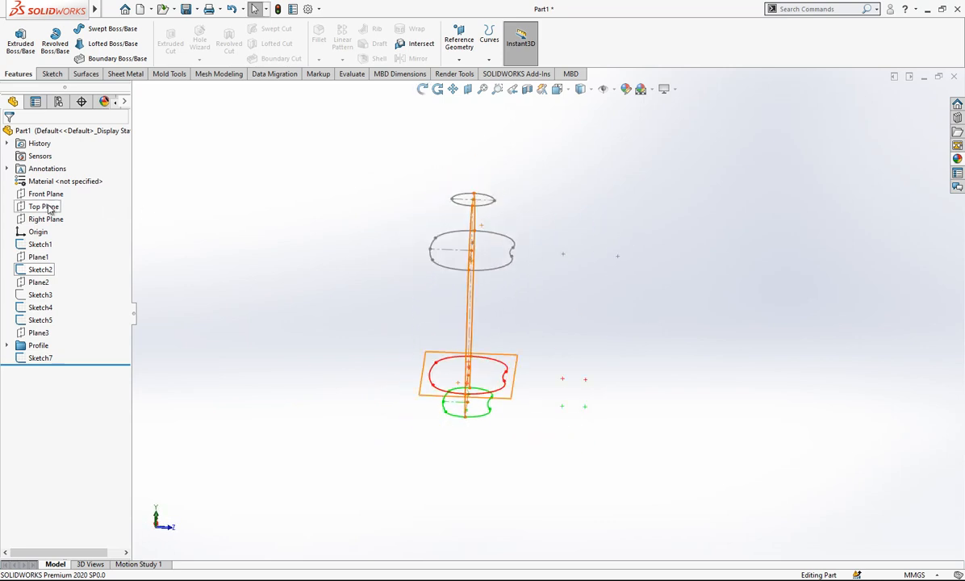
click(46, 219)
middle_drag(484, 335, 484, 304)
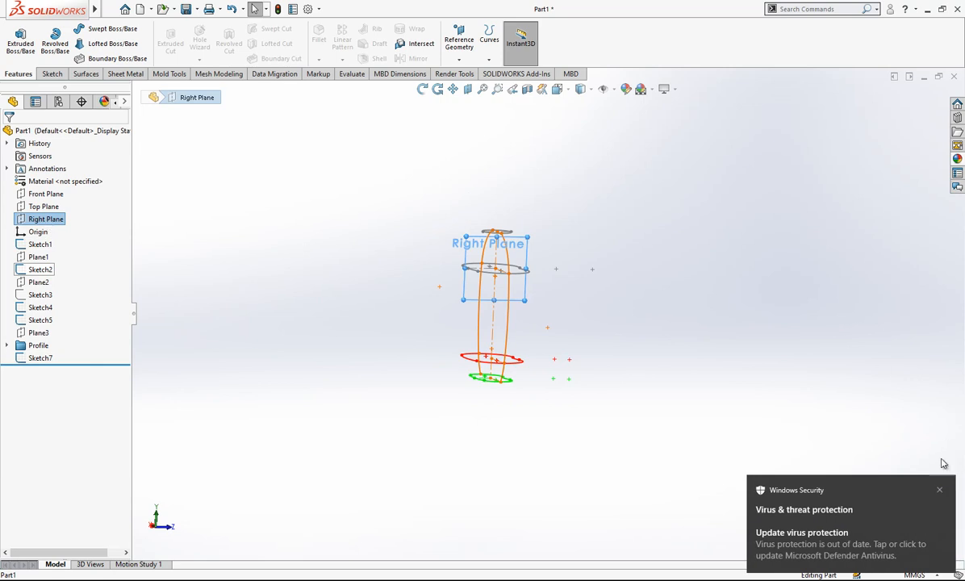
right_click(50, 217)
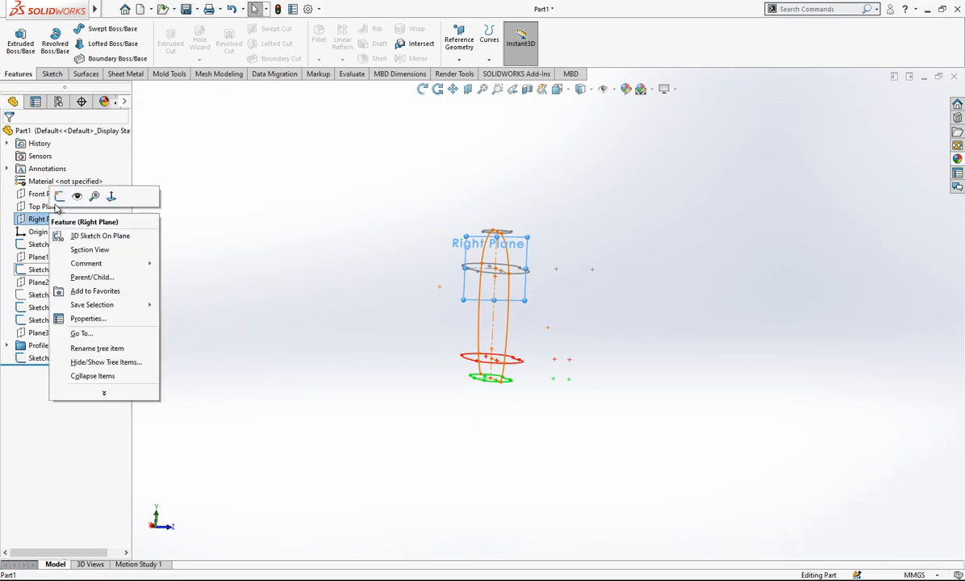
click(65, 193)
click(557, 91)
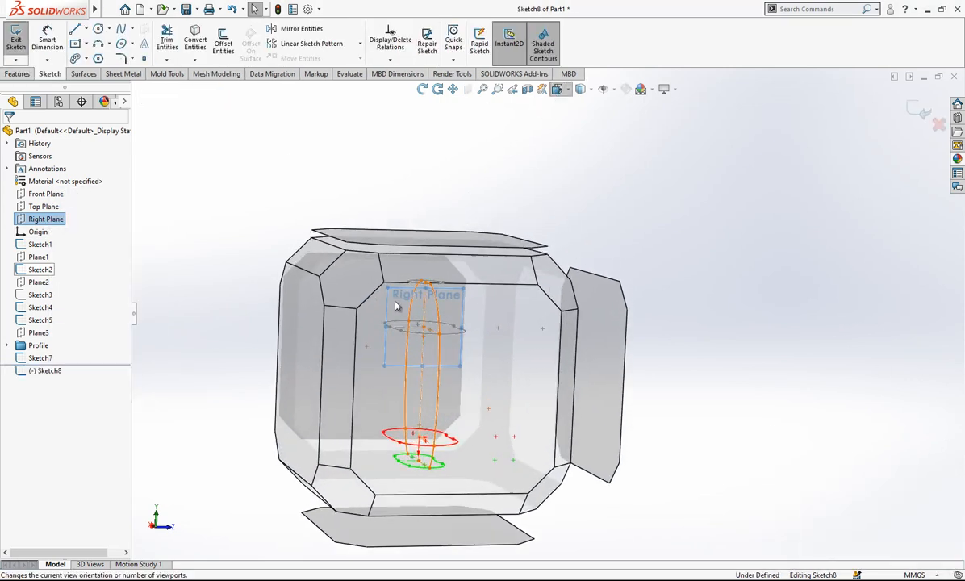
click(375, 340)
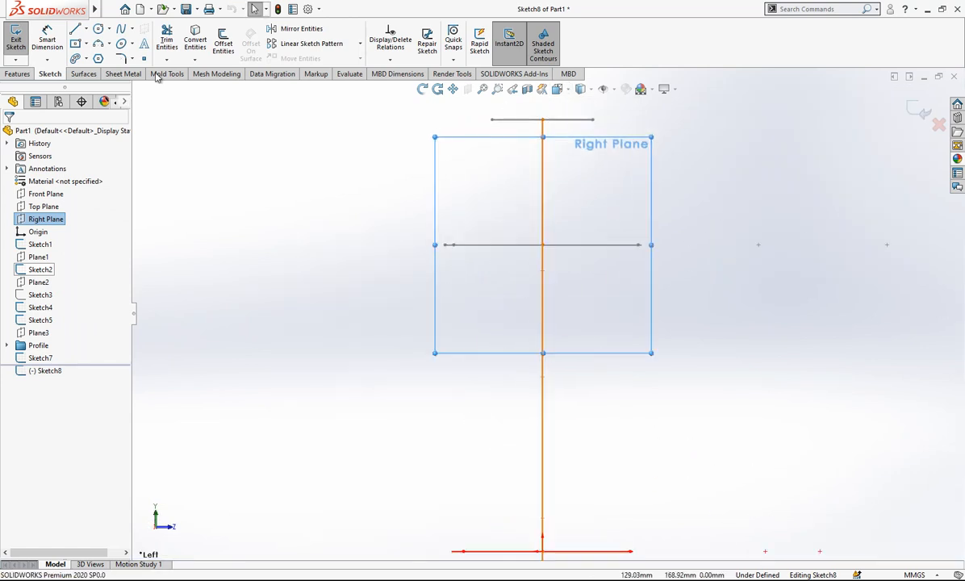
Draw an outward-bulging three-point arc from the neck profile's outer end to the shoulder profile's outer end on the same side.
click(98, 44)
click(492, 119)
click(445, 244)
click(457, 186)
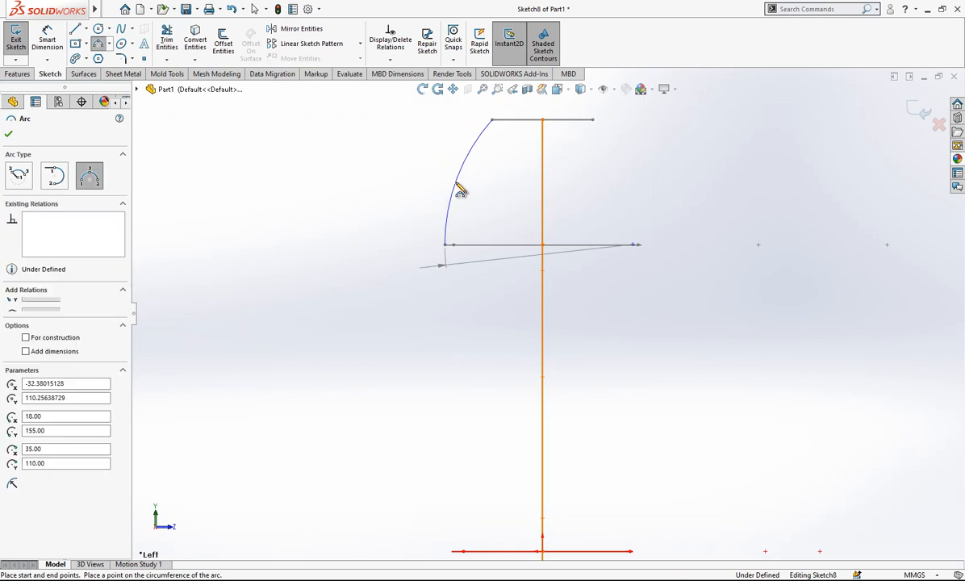
Continue from the arc with a line down to the red lower profile and a tangent arc to the green base profile.
key(l)
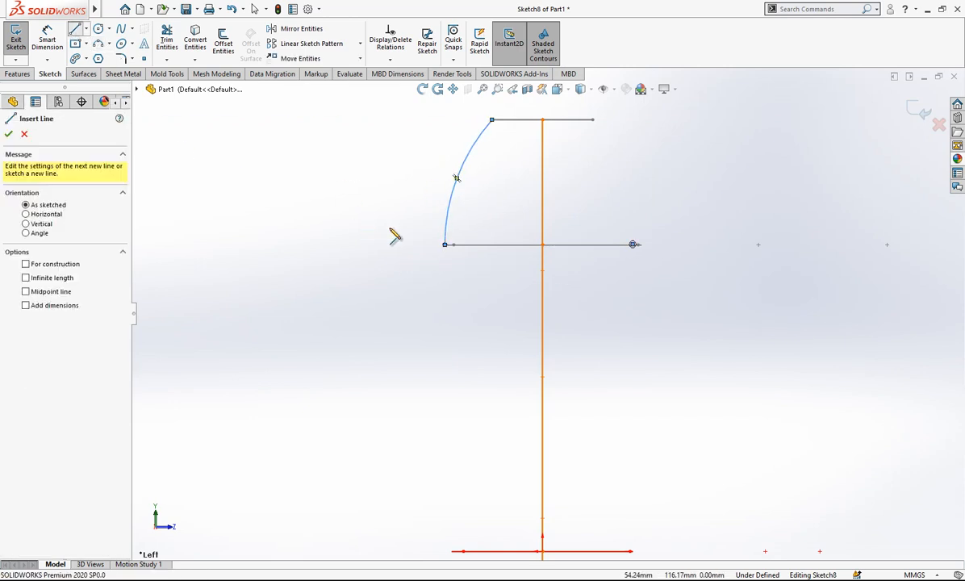
click(445, 245)
scroll(453, 327, up, 3)
scroll(496, 446, down, 3)
click(495, 448)
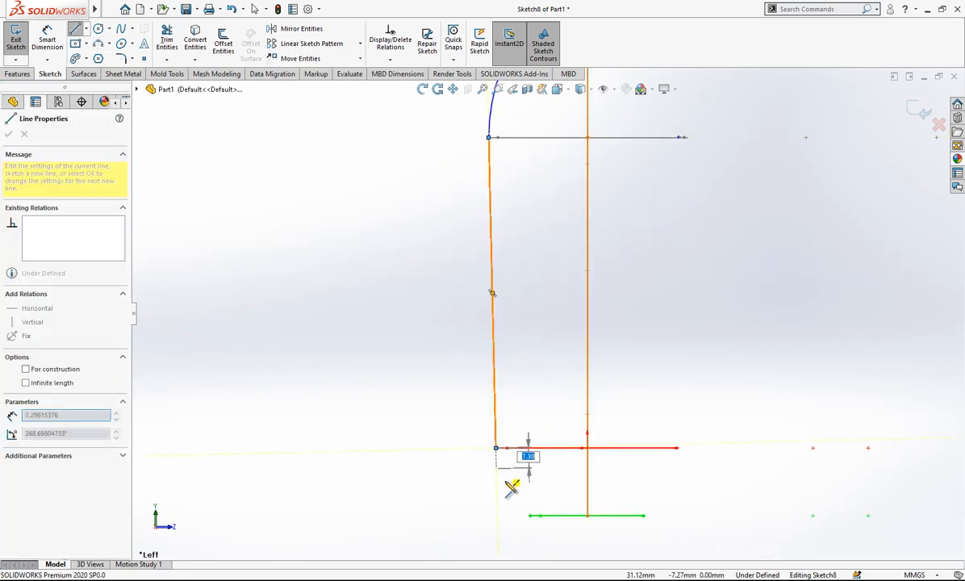
click(531, 517)
right_click(555, 351)
click(563, 353)
Pull the upper arc's top endpoint free and give it a Pierce relation with the neck profile in Sketch2.
scroll(569, 336, up, 1)
mouse_move(569, 340)
middle_down()
mouse_move(602, 371)
mouse_move(577, 134)
mouse_move(547, 176)
middle_up()
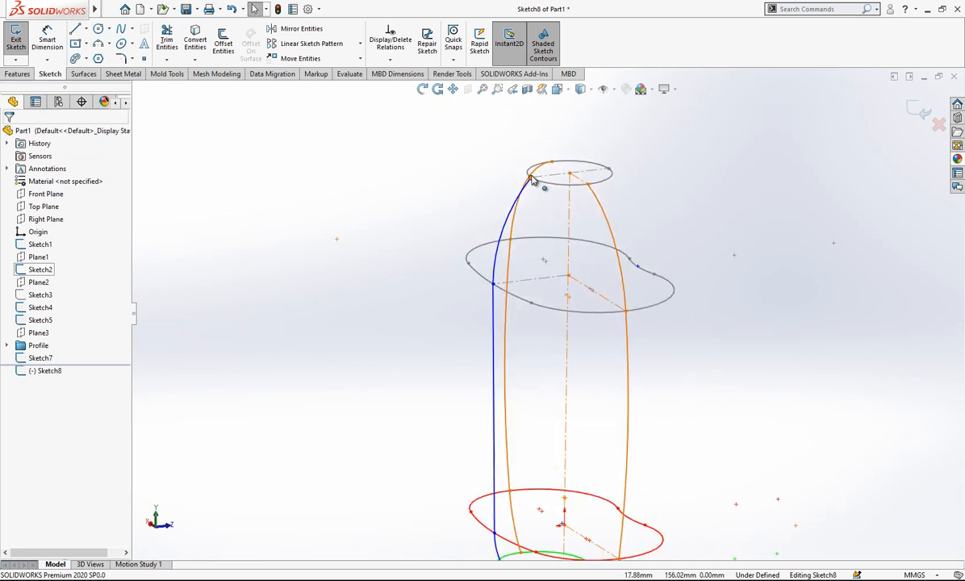
drag(532, 179, 510, 195)
scroll(522, 192, down, 2)
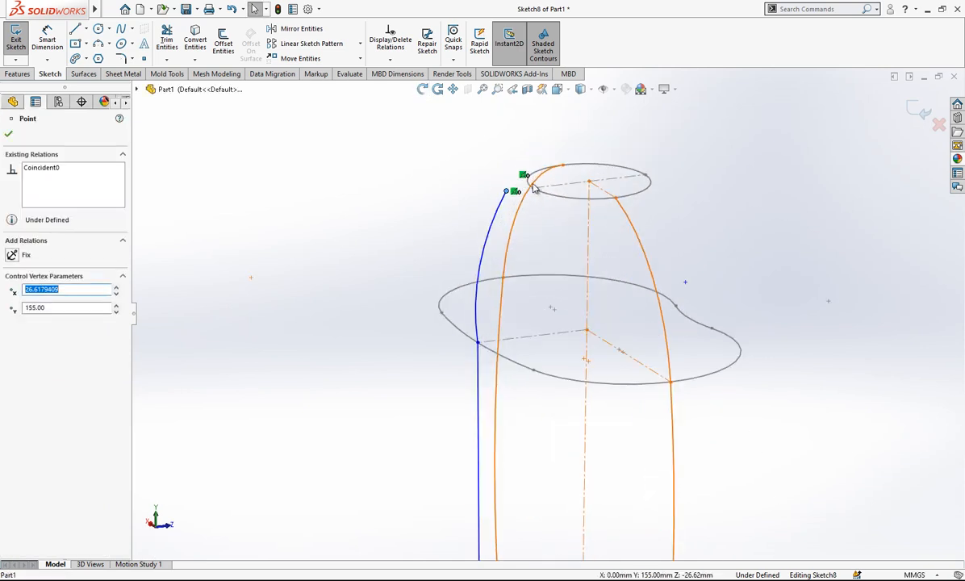
click(534, 192)
click(532, 189)
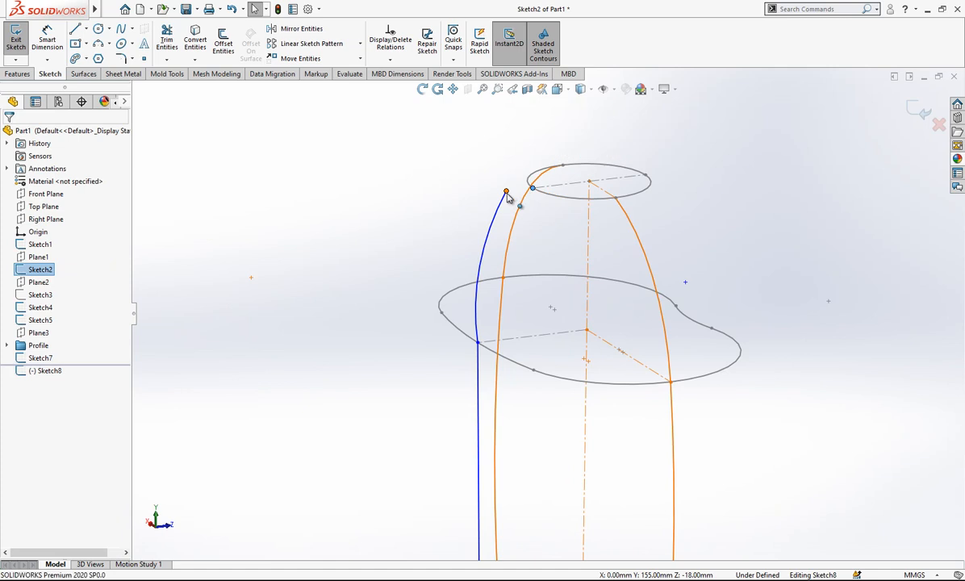
ctrl+click(507, 192)
click(40, 346)
click(284, 234)
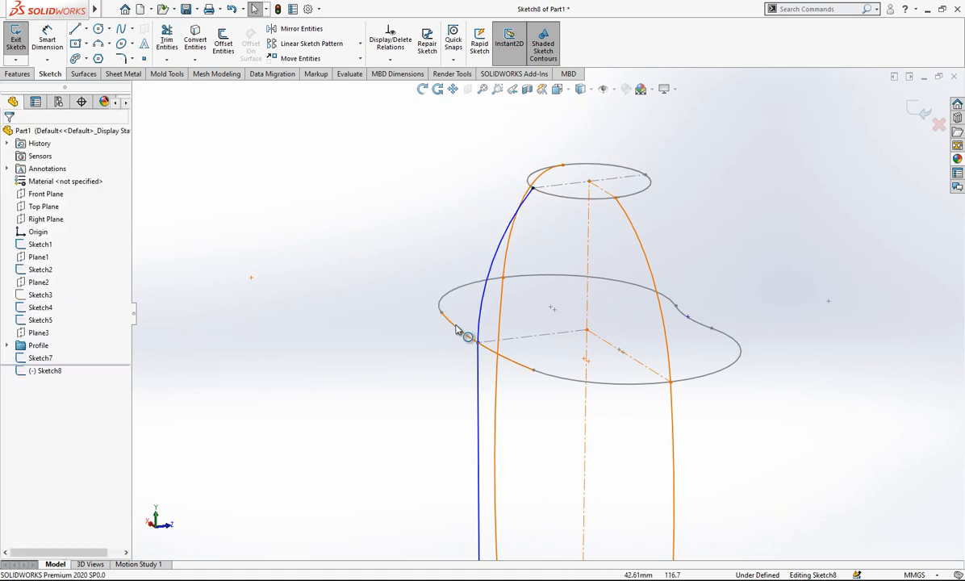
Move the junction of the upper arc and the line outward and make the two entities tangent.
drag(478, 345, 452, 345)
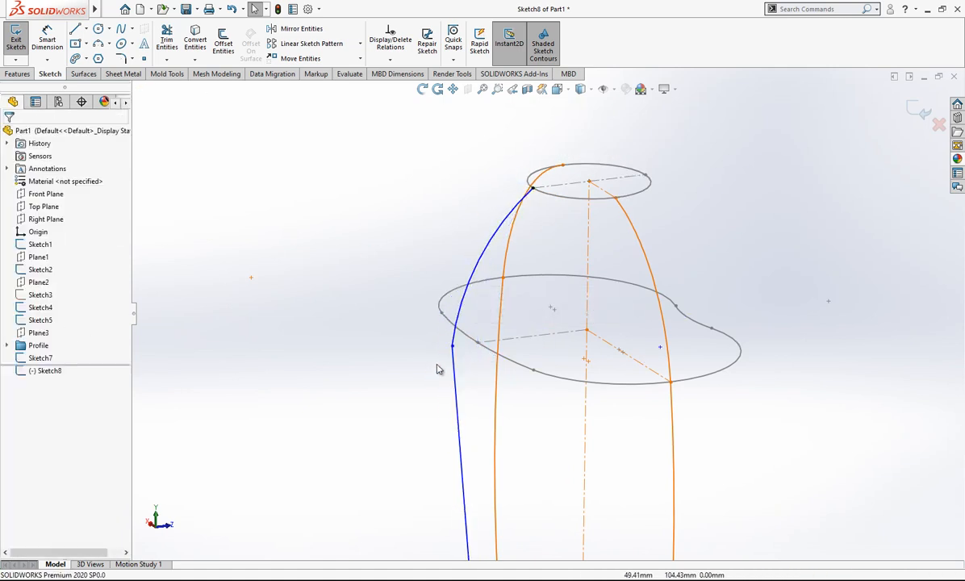
click(456, 328)
ctrl+click(454, 363)
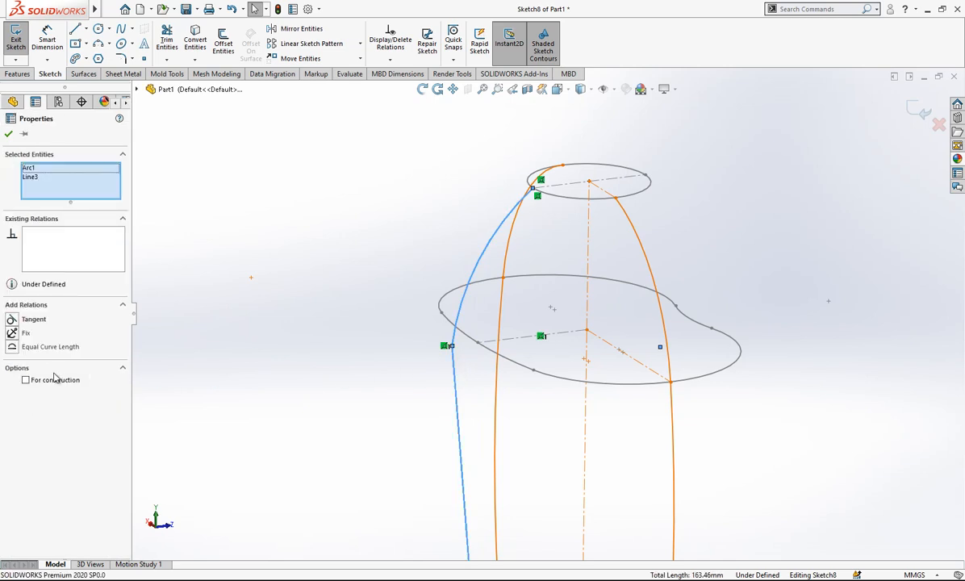
click(33, 321)
click(408, 367)
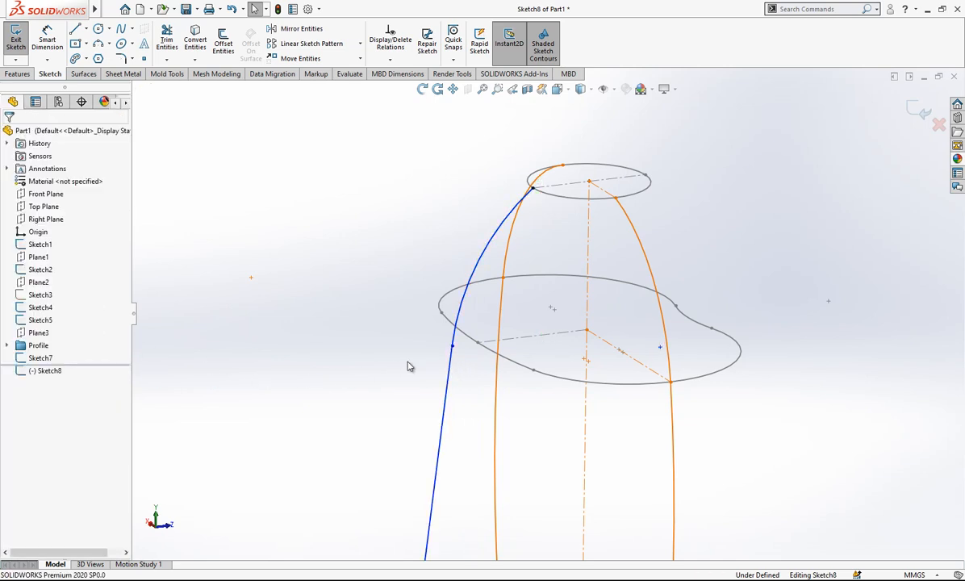
Constrain the junction of the upper arc and the line to the shoulder profile at its centerline end.
click(452, 346)
ctrl+click(478, 343)
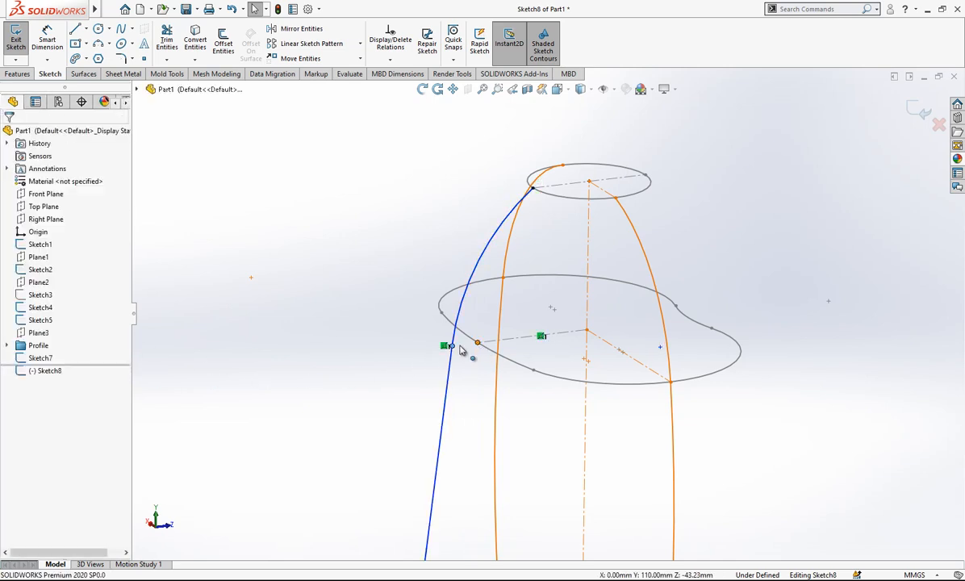
click(317, 305)
Add a Pierce relation between the line's lower endpoint and the red lower profile in Sketch5.
scroll(512, 294, up, 5)
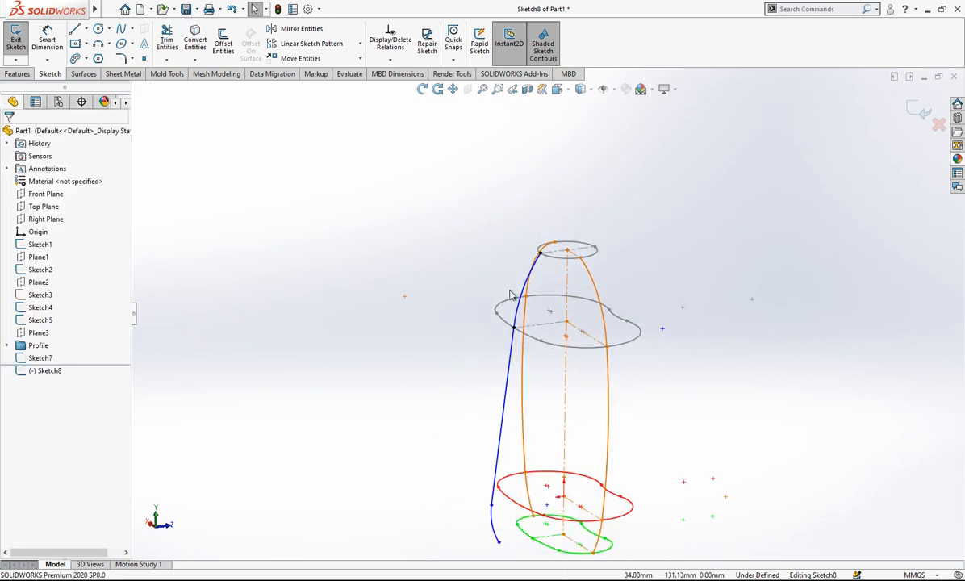
scroll(553, 458, down, 2)
click(505, 469)
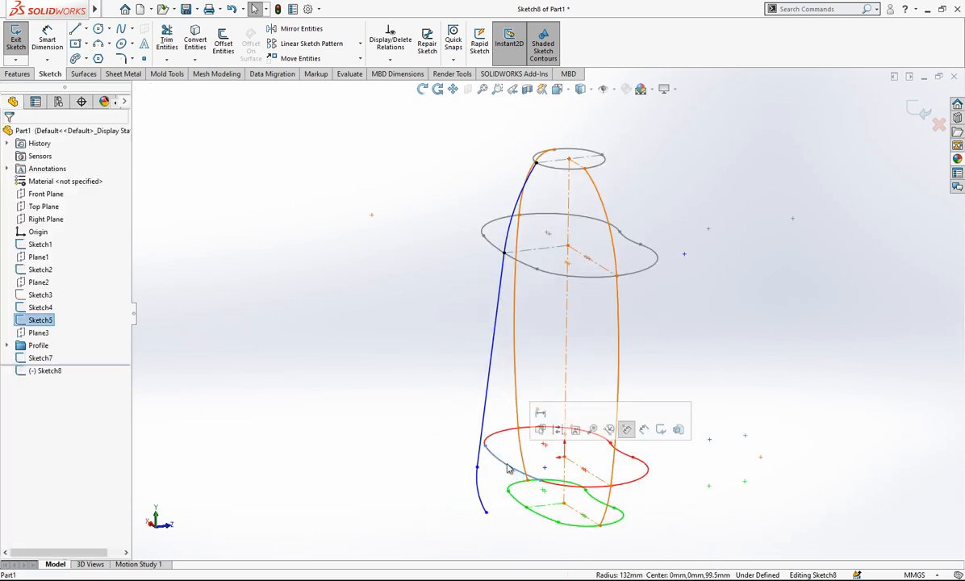
ctrl+click(478, 468)
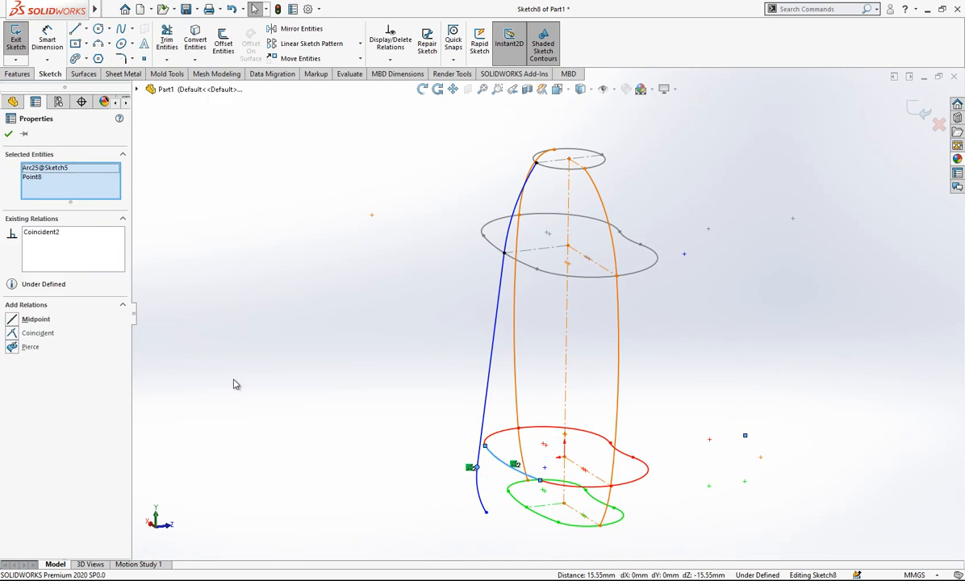
click(30, 346)
click(321, 373)
Constrain the bottom arc's free endpoint to the green base profile in Sketch4.
mouse_move(481, 460)
middle_down()
mouse_move(556, 472)
mouse_move(543, 266)
mouse_move(550, 193)
mouse_move(659, 209)
mouse_move(574, 214)
mouse_move(596, 188)
middle_up()
scroll(586, 191, down, 2)
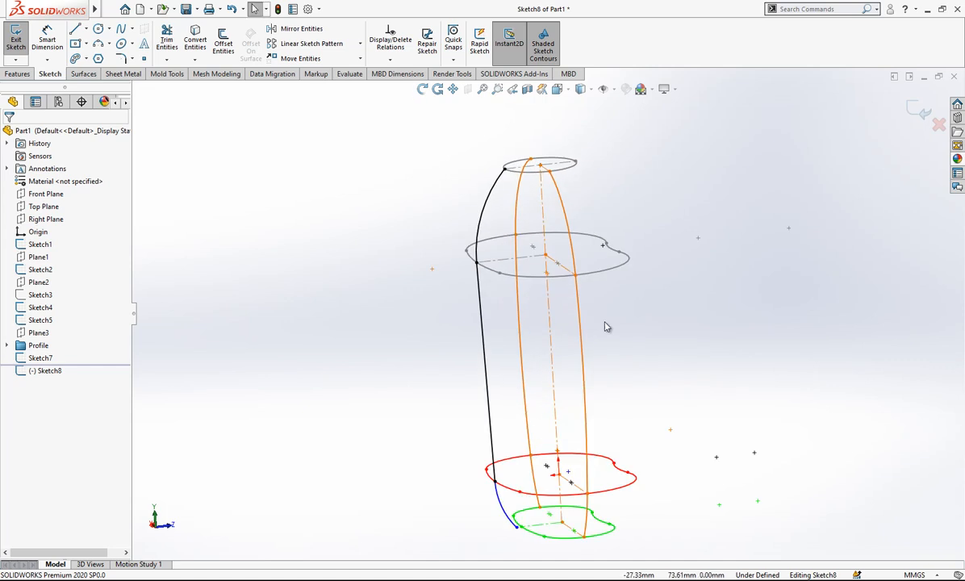
scroll(498, 441, down, 3)
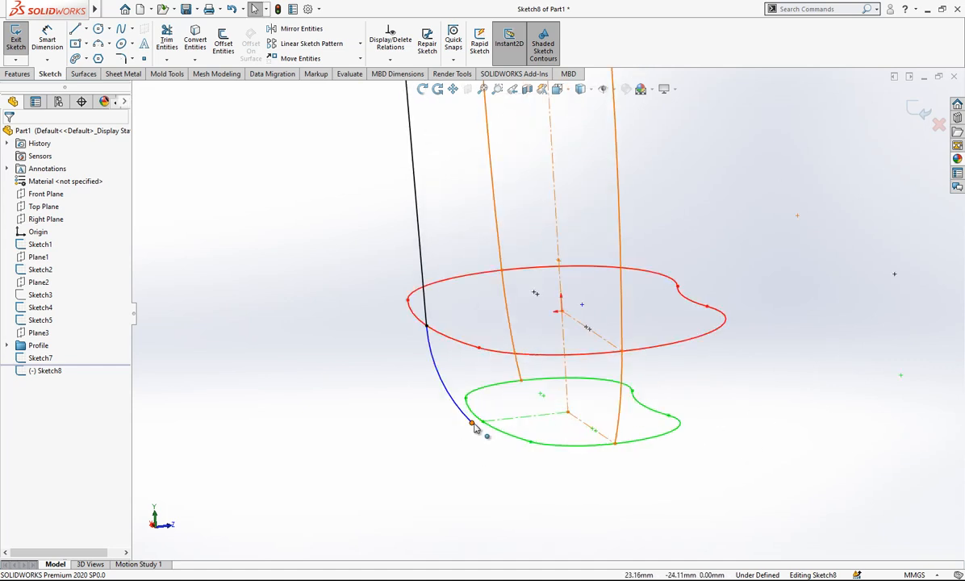
click(472, 425)
ctrl+click(484, 429)
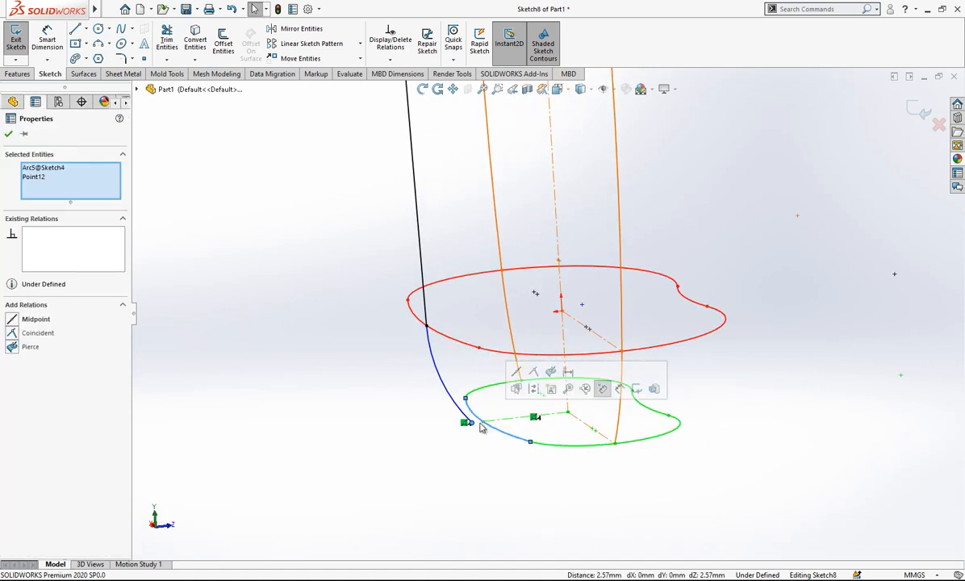
click(448, 398)
click(472, 425)
ctrl+click(493, 432)
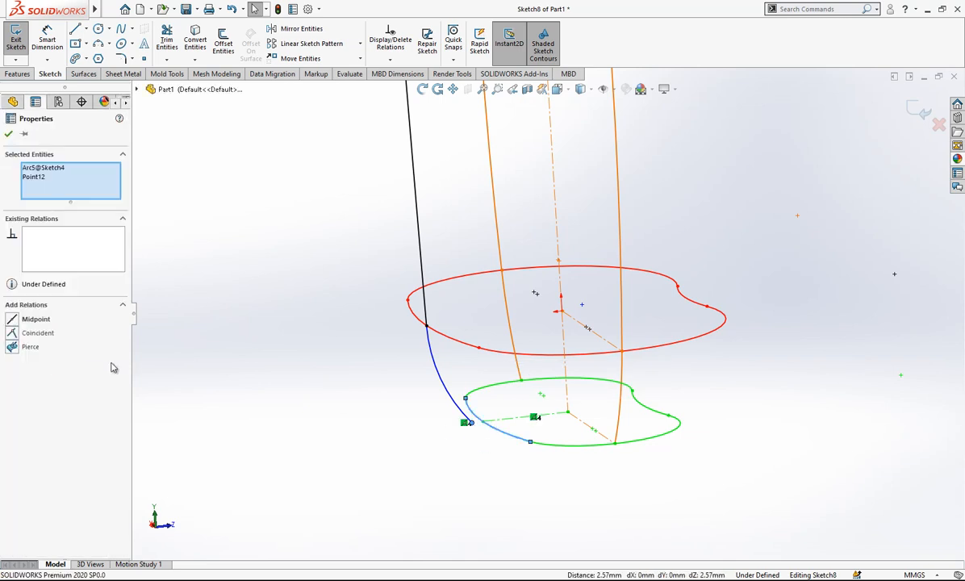
click(296, 421)
Draw an inward-curving three-point arc of about 106 mm radius opposite the finished curve, from near the shoulder profile to the red lower profile.
scroll(592, 280, up, 5)
mouse_move(592, 280)
middle_down()
mouse_move(663, 233)
mouse_move(570, 265)
middle_up()
mouse_move(577, 260)
middle_down()
mouse_move(556, 273)
mouse_move(510, 276)
mouse_move(637, 247)
mouse_move(537, 275)
mouse_move(540, 284)
mouse_move(569, 273)
middle_up()
scroll(571, 272, up, 1)
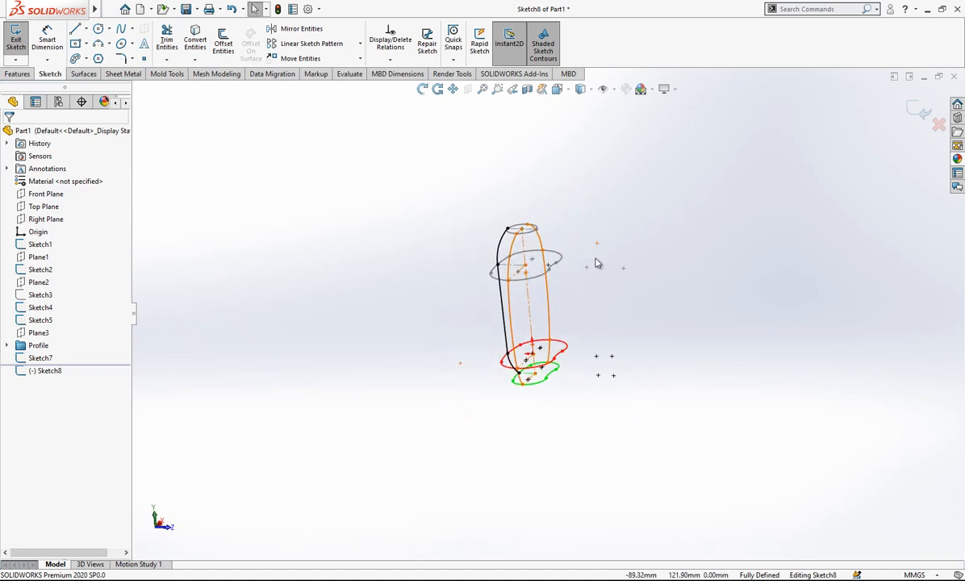
scroll(593, 279, down, 2)
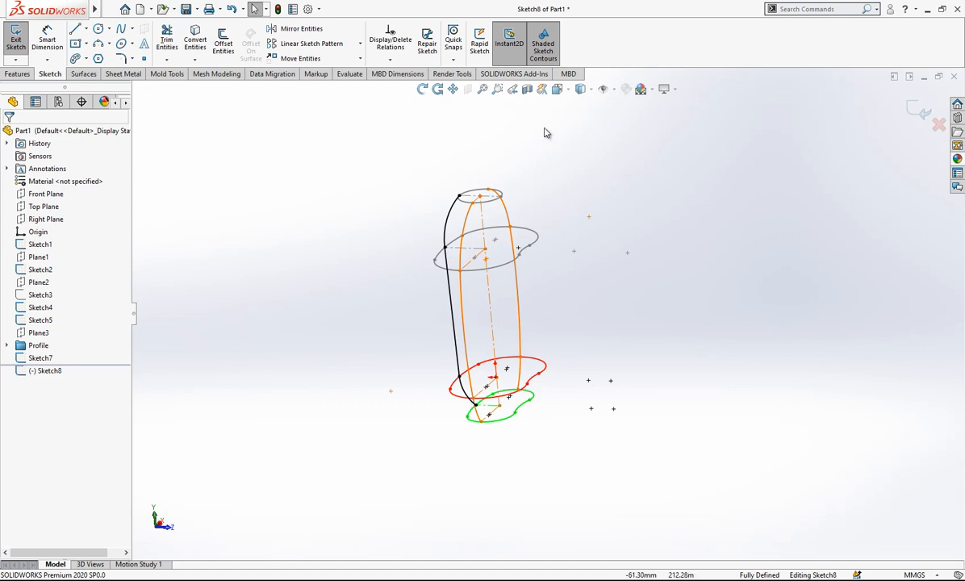
click(563, 89)
click(337, 347)
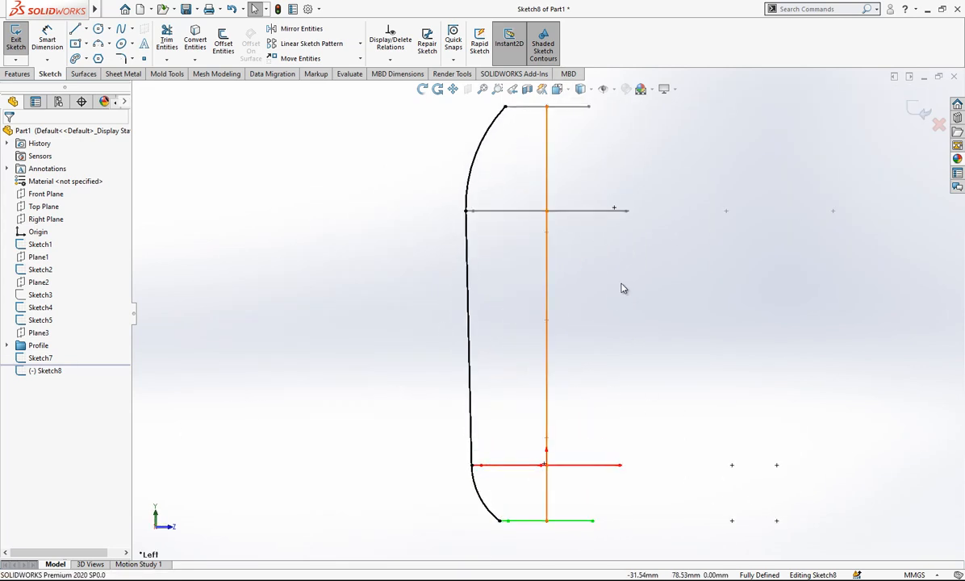
click(98, 44)
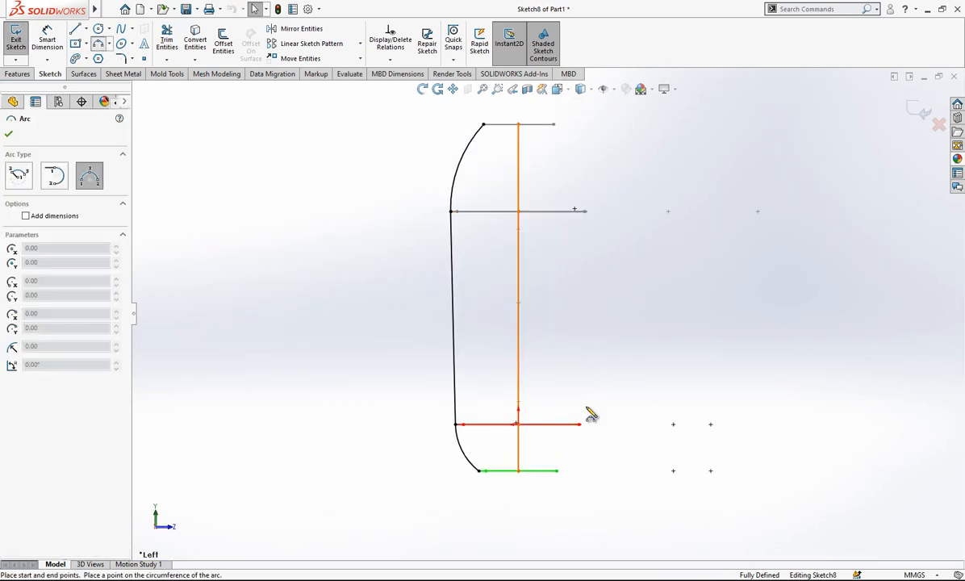
click(593, 215)
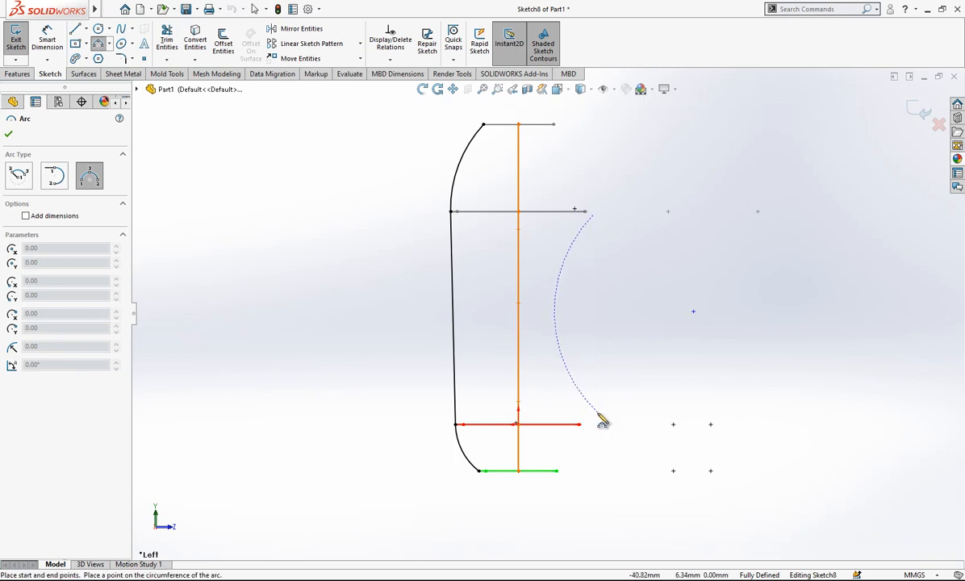
click(582, 422)
click(559, 318)
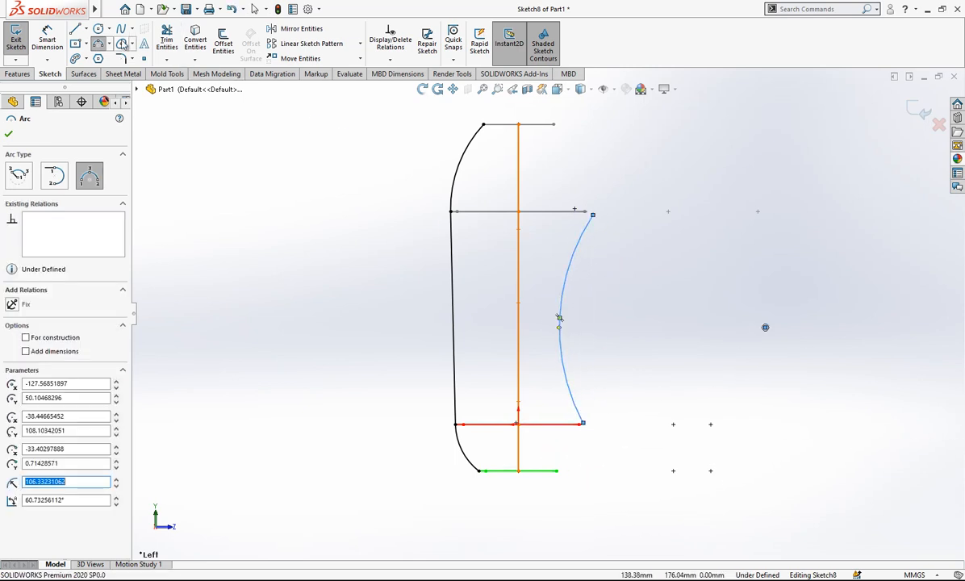
Draw a spline from the new arc's upper endpoint to just below the neck profile's end on that side.
click(121, 31)
click(593, 214)
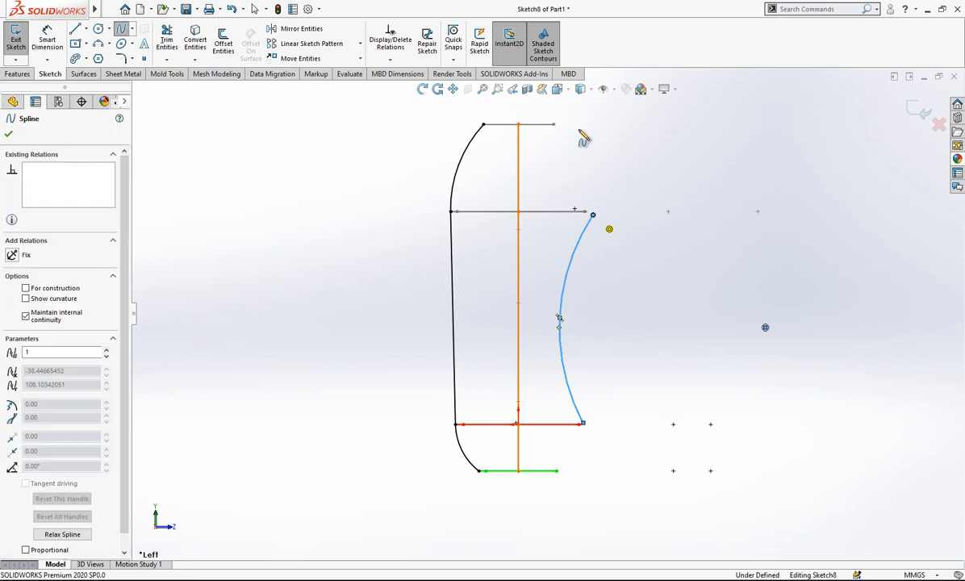
click(559, 129)
right_click(590, 151)
click(608, 155)
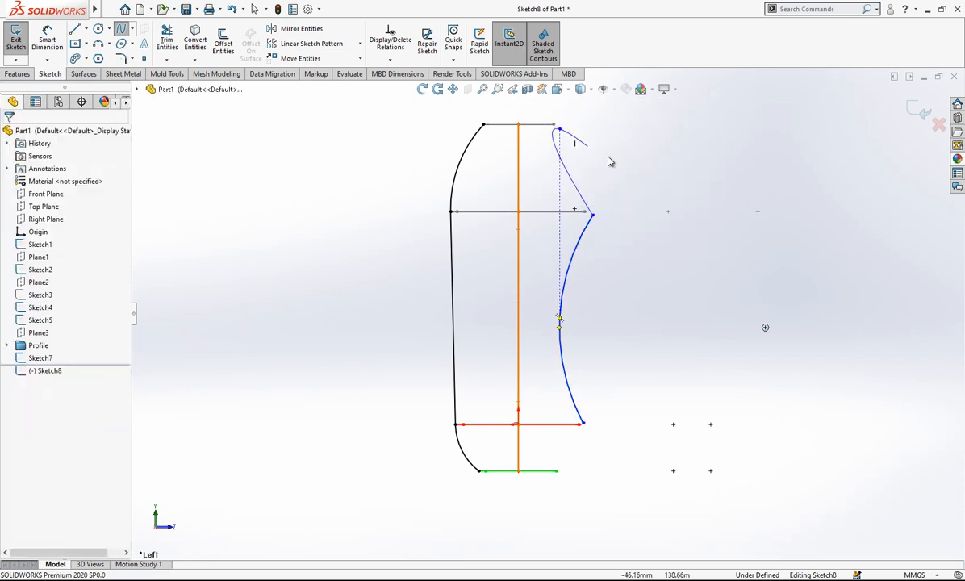
Draw a spline from just beyond the green base profile's end to the lower endpoint of the inward-curving arc.
click(121, 31)
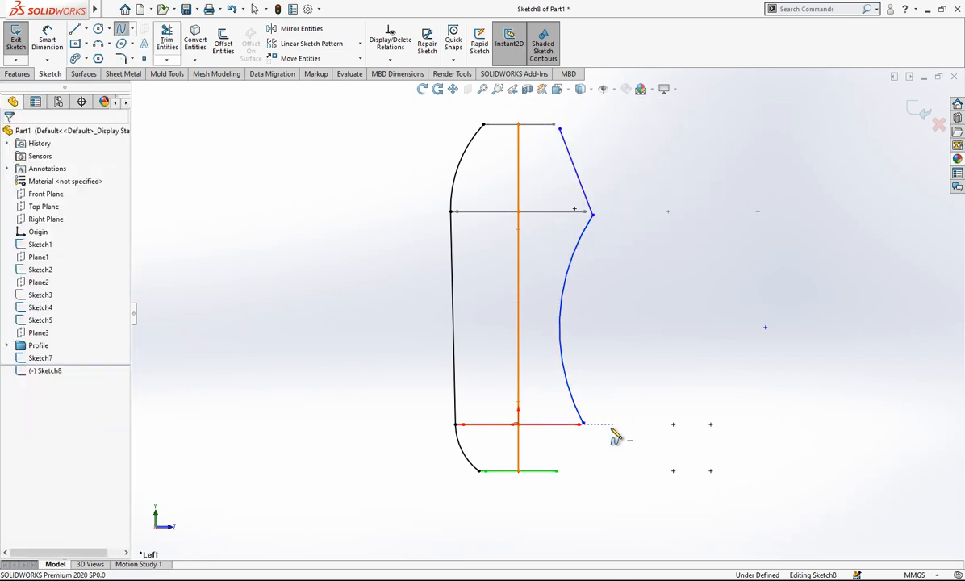
click(568, 471)
click(582, 422)
right_click(626, 376)
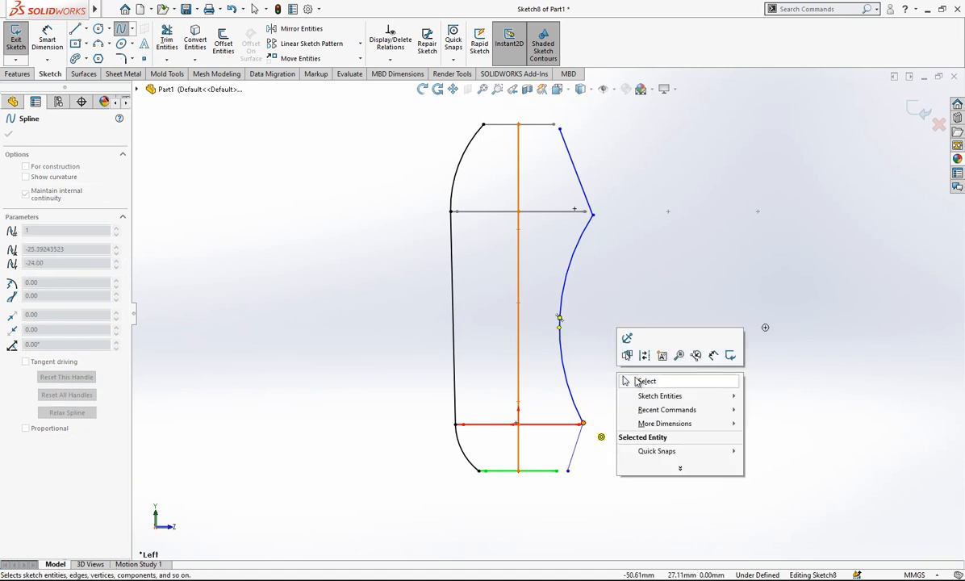
click(629, 380)
click(576, 446)
Add a Pierce relation between the lower spline's bottom endpoint and the concave arc of the green base profile in Sketch4.
scroll(585, 469, down, 3)
middle_drag(585, 470, 530, 379)
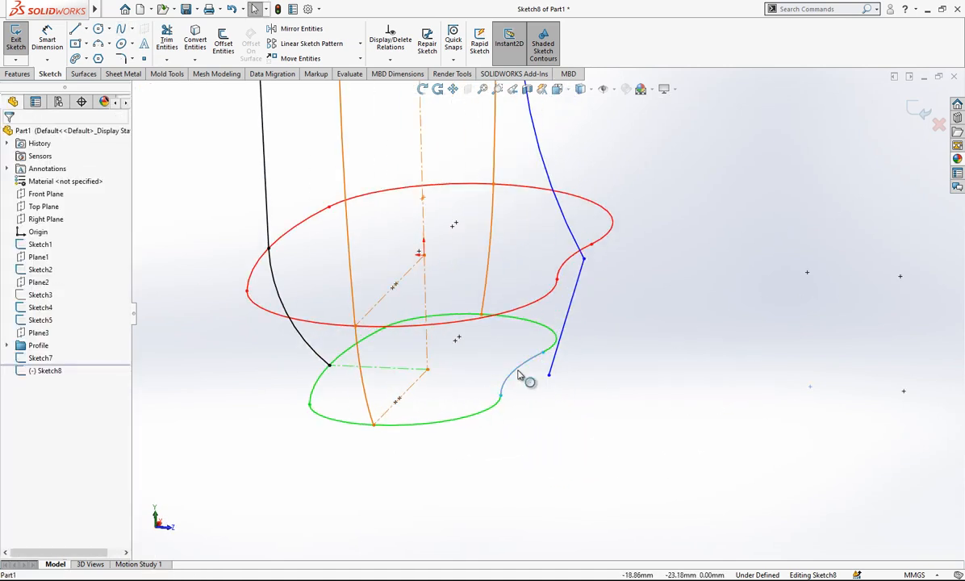
click(549, 383)
click(522, 381)
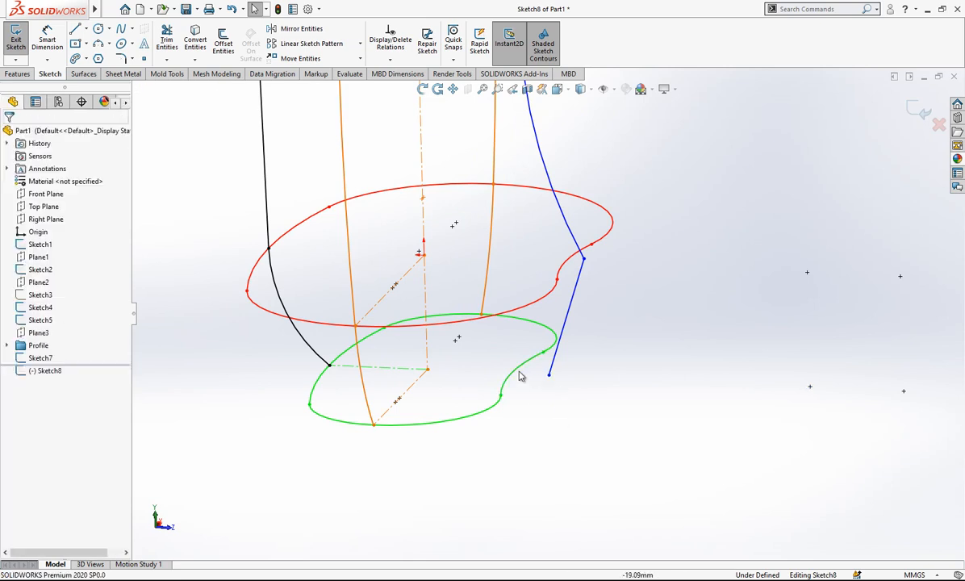
ctrl+click(547, 380)
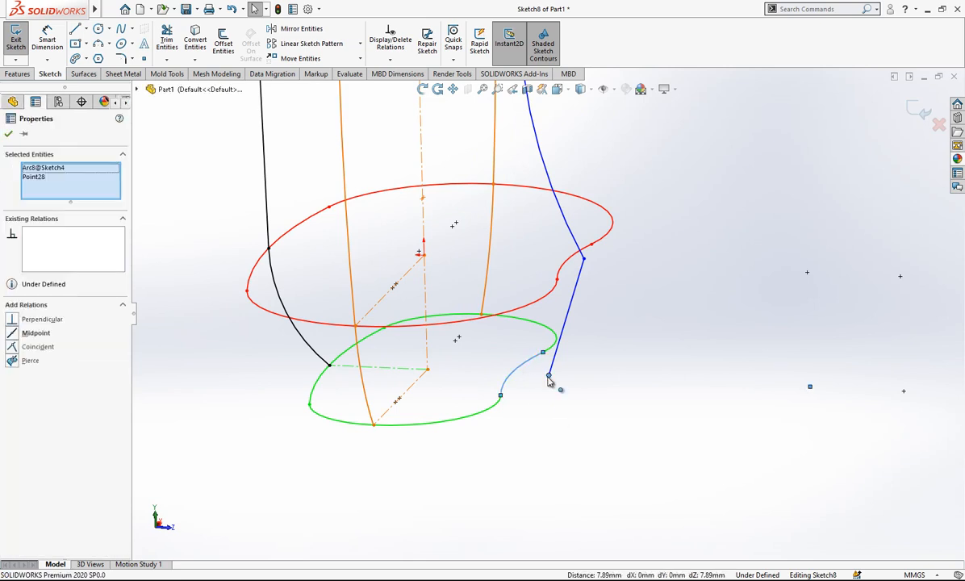
click(14, 361)
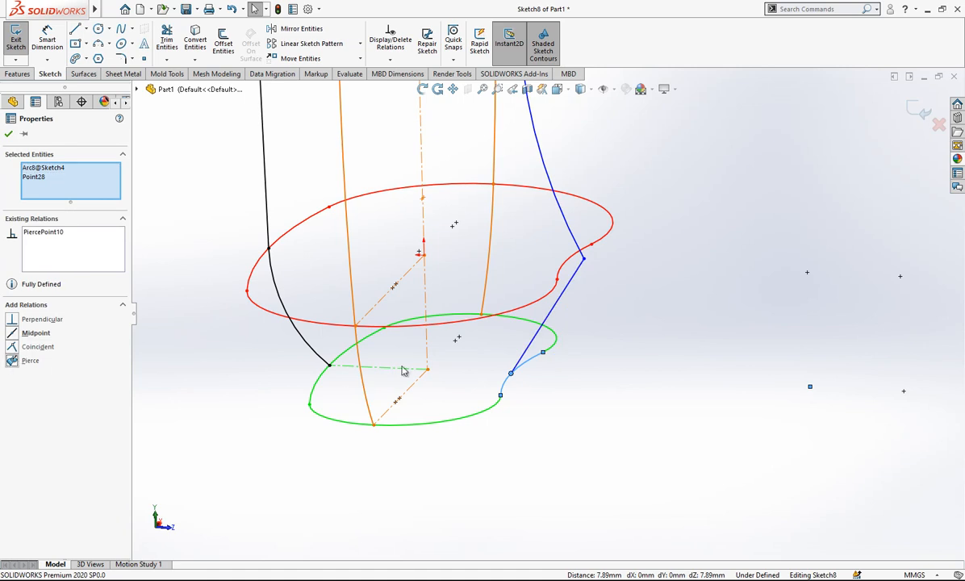
click(613, 373)
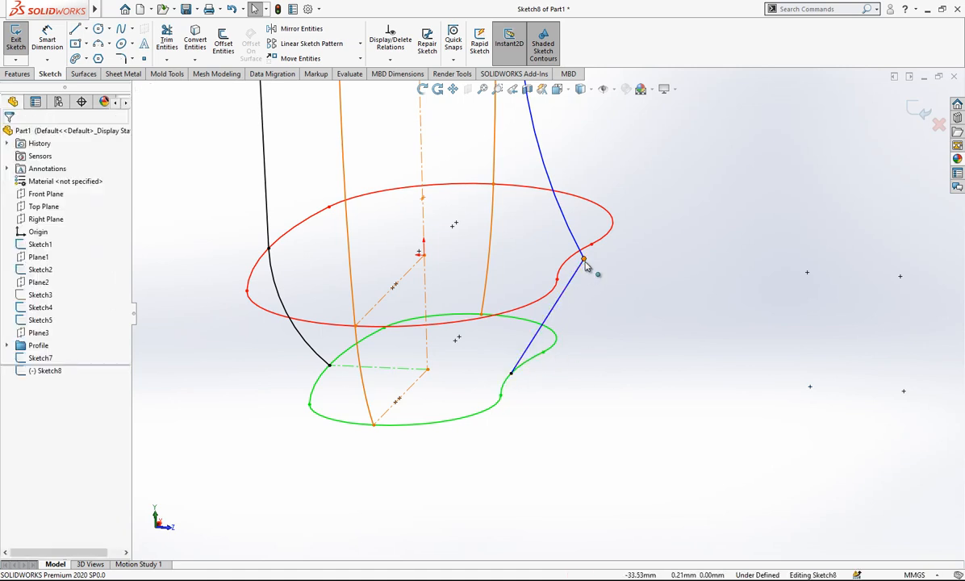
Add a Pierce relation between the arc's lower endpoint and the concave part of the red lower profile.
click(583, 261)
ctrl+click(555, 280)
click(36, 361)
click(685, 335)
Pierce the inward-curving arc's upper endpoint to the concave arc of the grey shoulder profile.
scroll(654, 344, up, 6)
scroll(562, 121, down, 3)
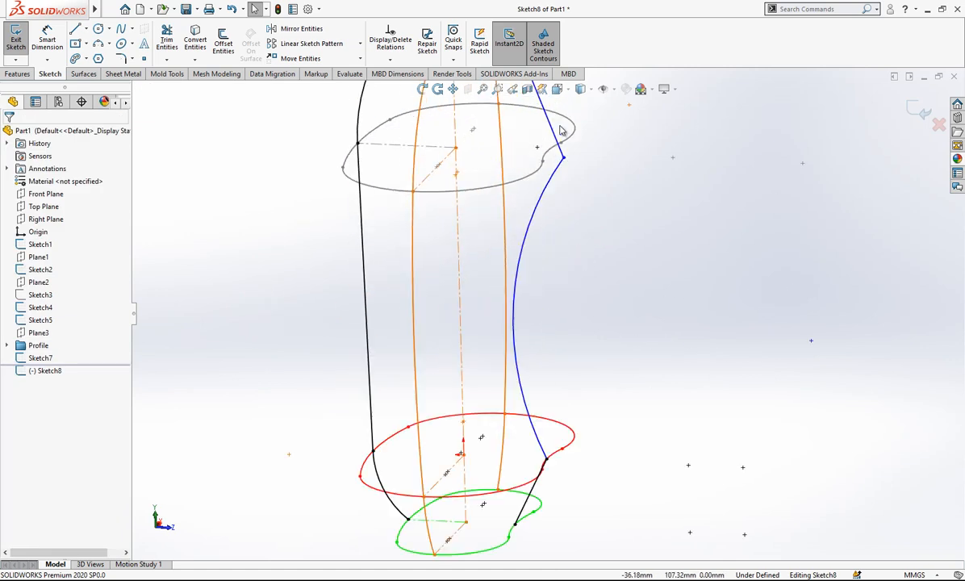
click(548, 160)
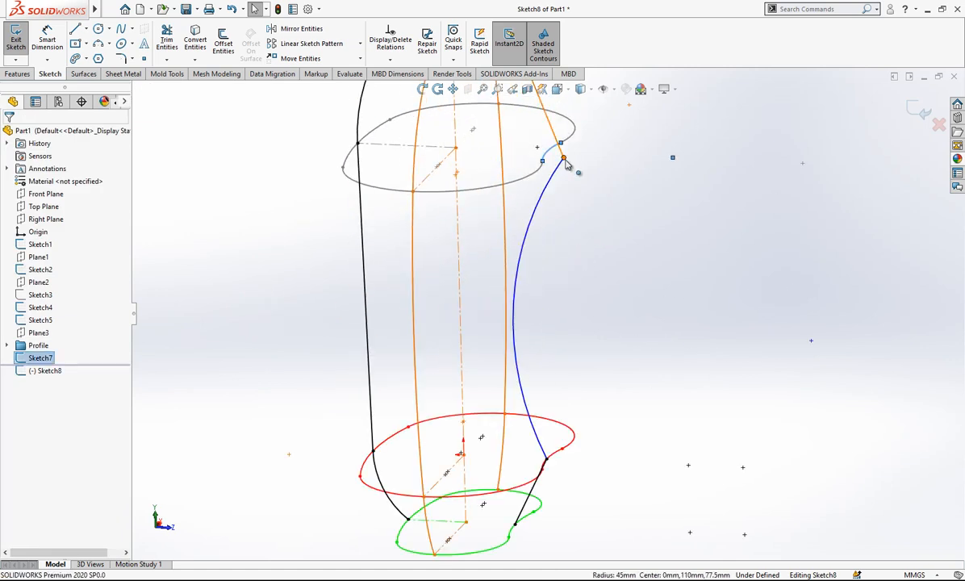
ctrl+click(564, 159)
click(586, 289)
Make the upper spline's free endpoint coincident with the end point of the neck profile in Sketch2.
scroll(588, 267, up, 2)
scroll(520, 124, down, 3)
click(521, 142)
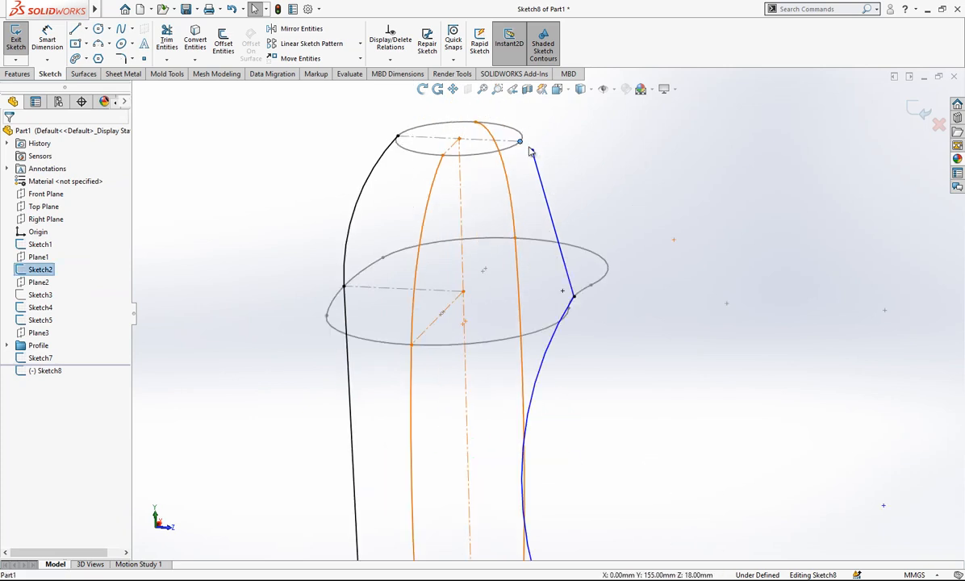
ctrl+click(531, 151)
click(37, 347)
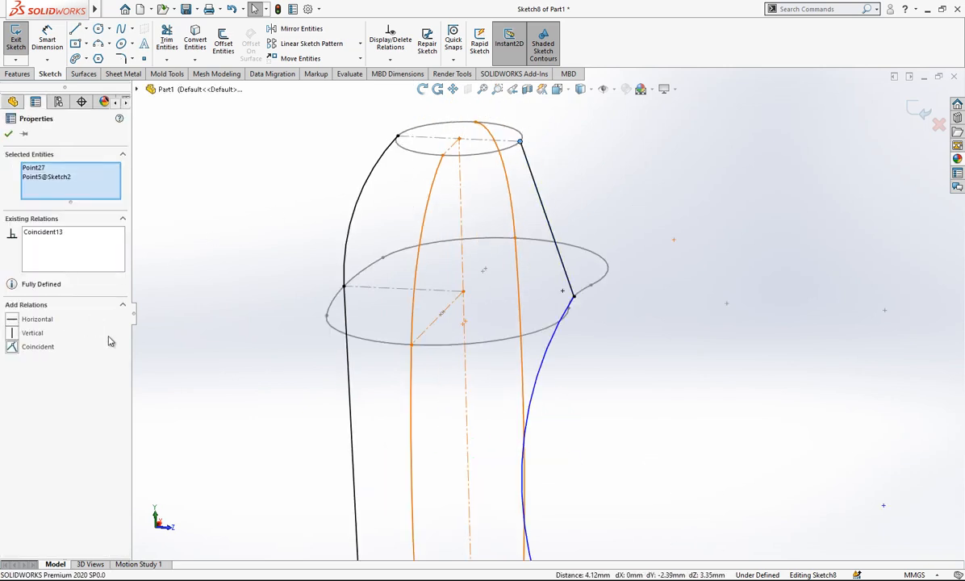
click(636, 172)
Switch to the Left view and make the upper spline tangent to the inward-curving arc.
click(556, 89)
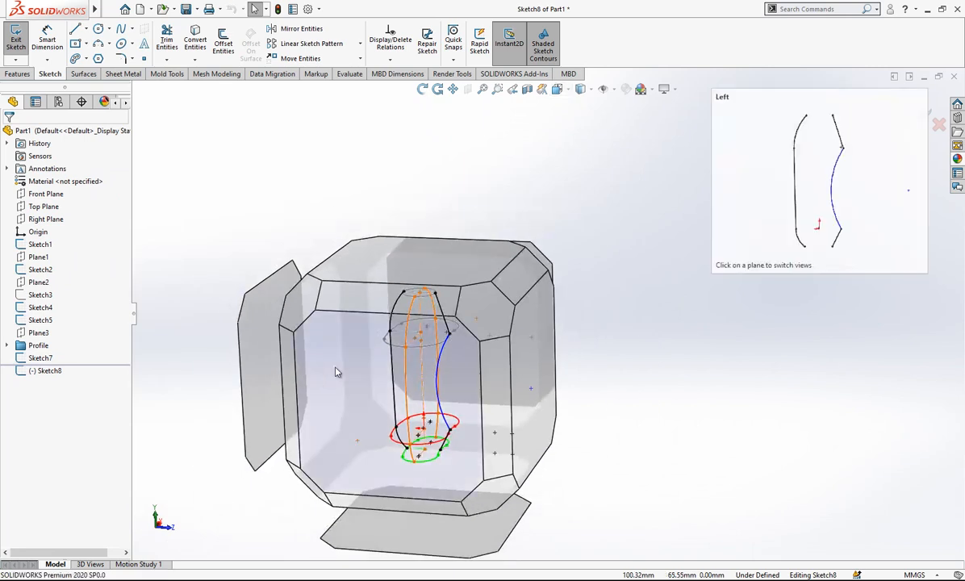
click(320, 371)
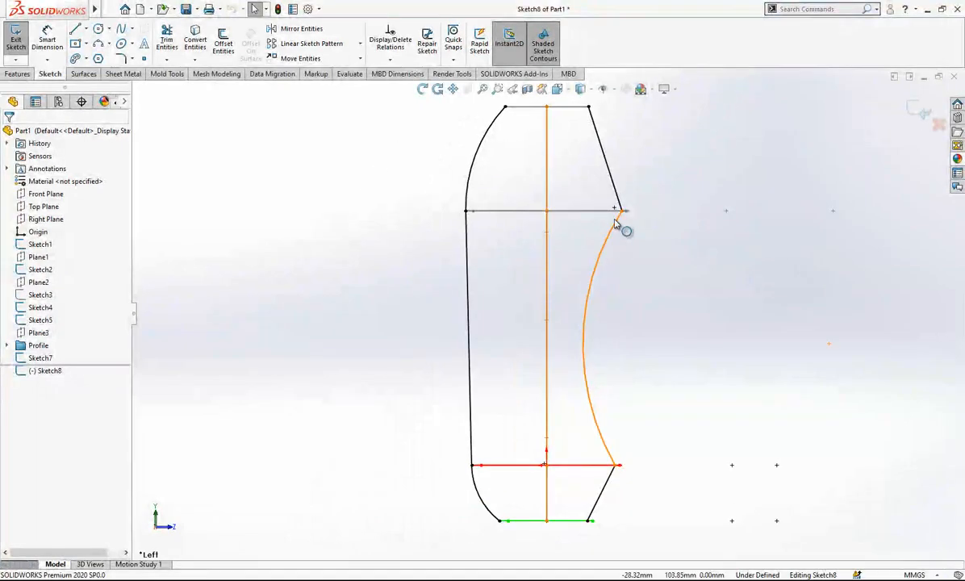
click(614, 230)
ctrl+click(604, 157)
click(33, 320)
click(607, 278)
Make the lower spline tangent to the inward-curving arc.
click(591, 315)
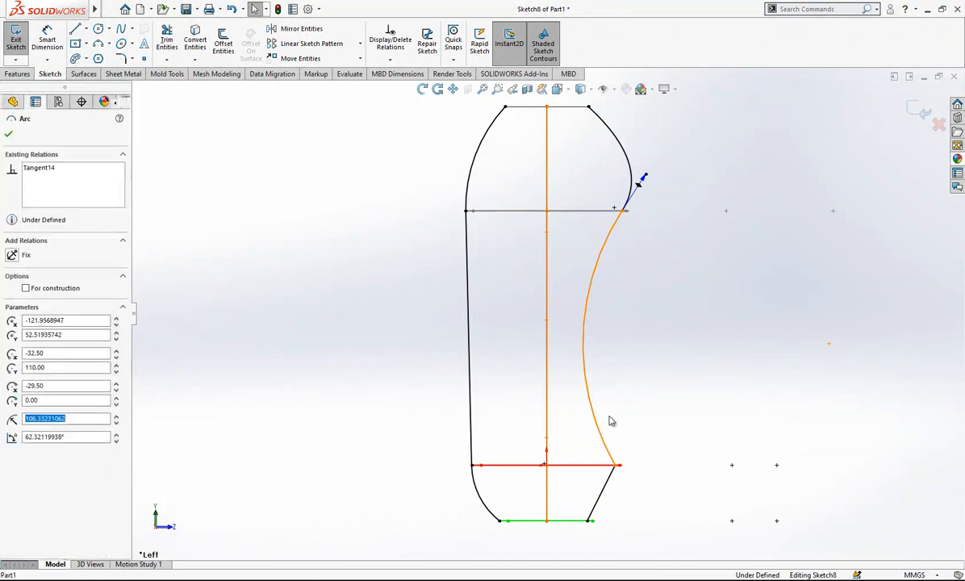
ctrl+click(609, 498)
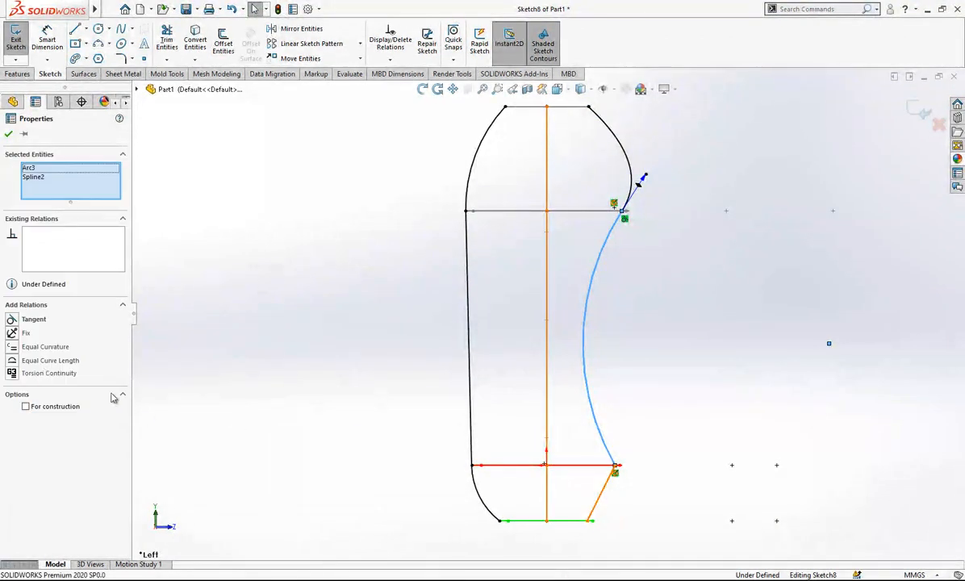
click(33, 320)
click(744, 327)
Dimension the inward-curving arc with a radius of 360 mm.
click(50, 42)
click(596, 294)
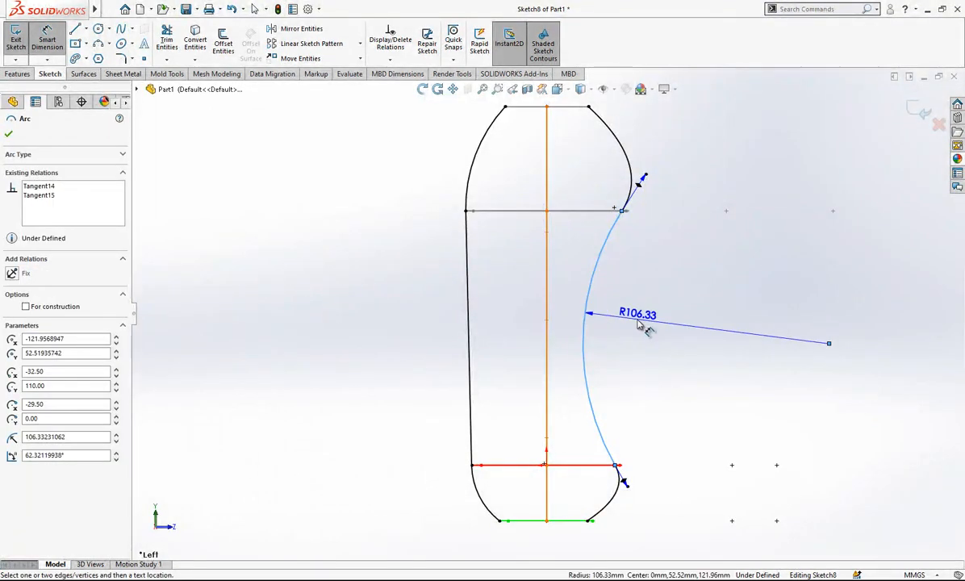
click(639, 324)
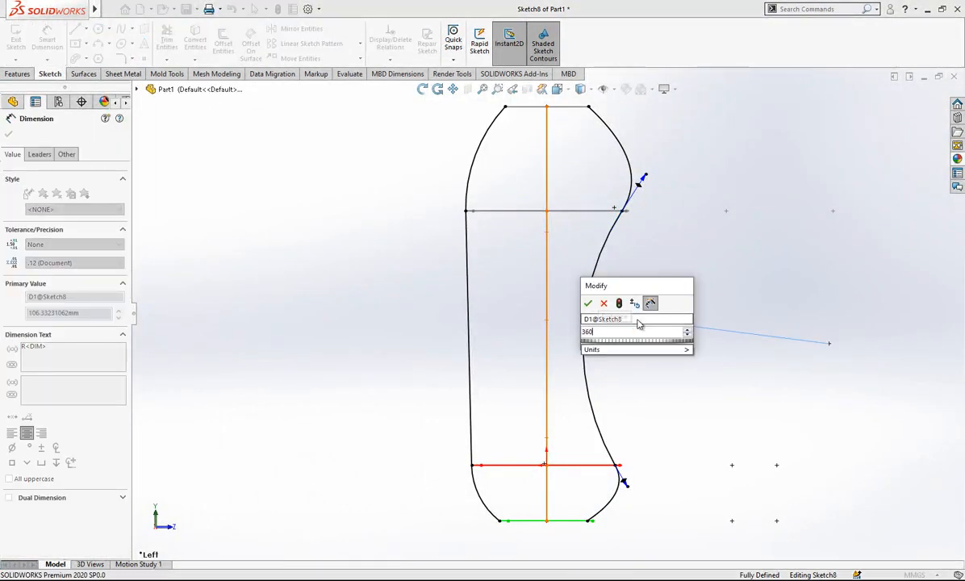
key(Return)
click(759, 252)
scroll(708, 278, up, 1)
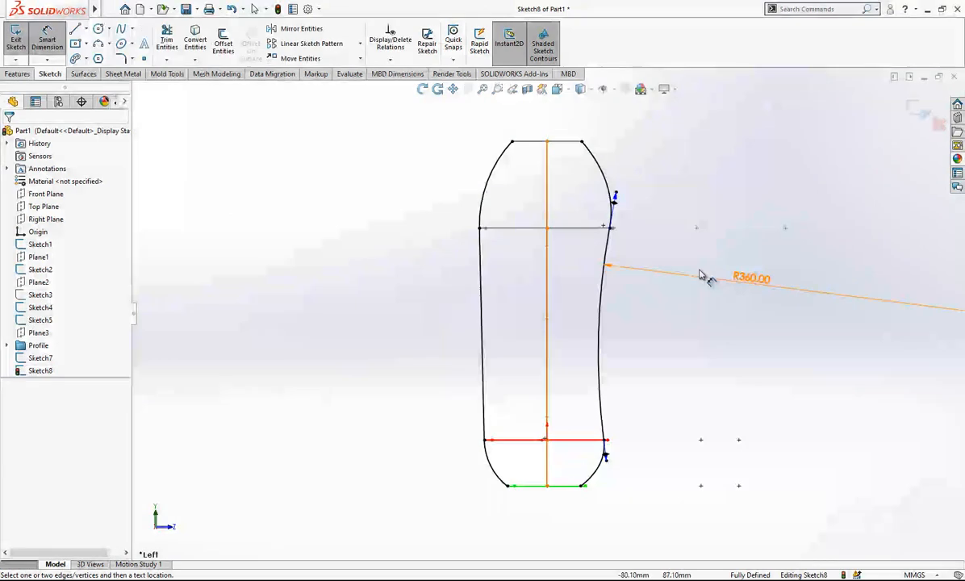
Dimension the upper spline's tangent handle at the shoulder with a value of 61 mm.
scroll(586, 130, down, 2)
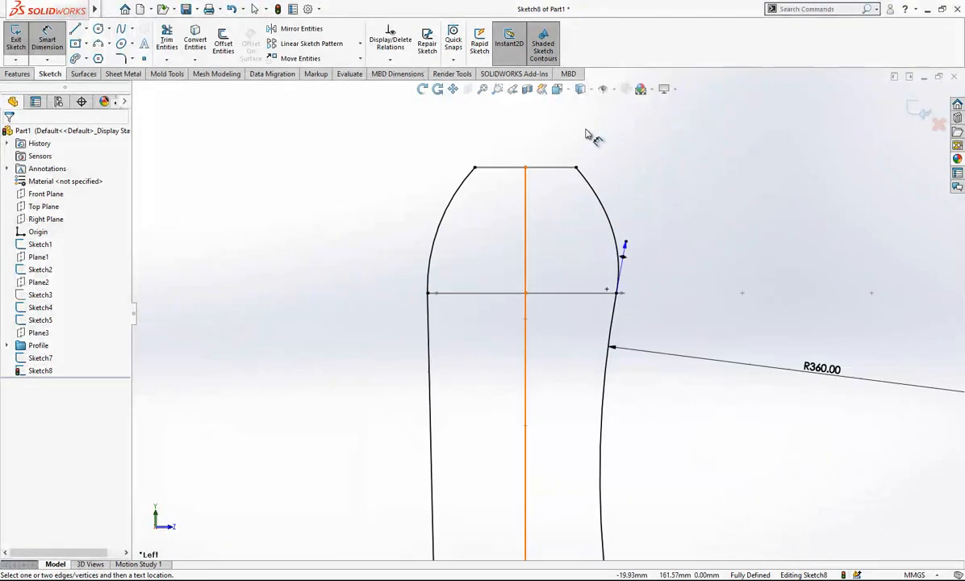
click(626, 249)
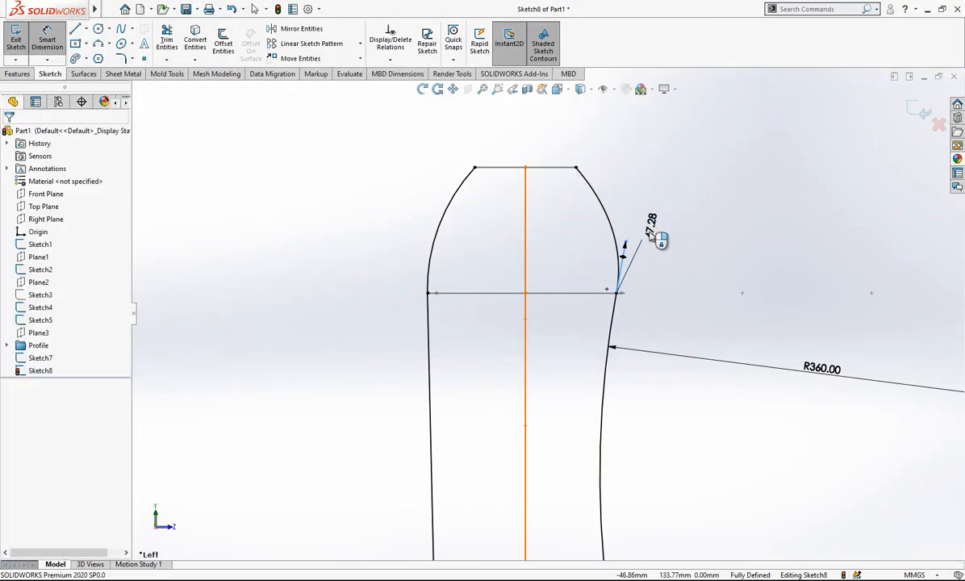
click(652, 237)
text(61)
key(Return)
key(Escape)
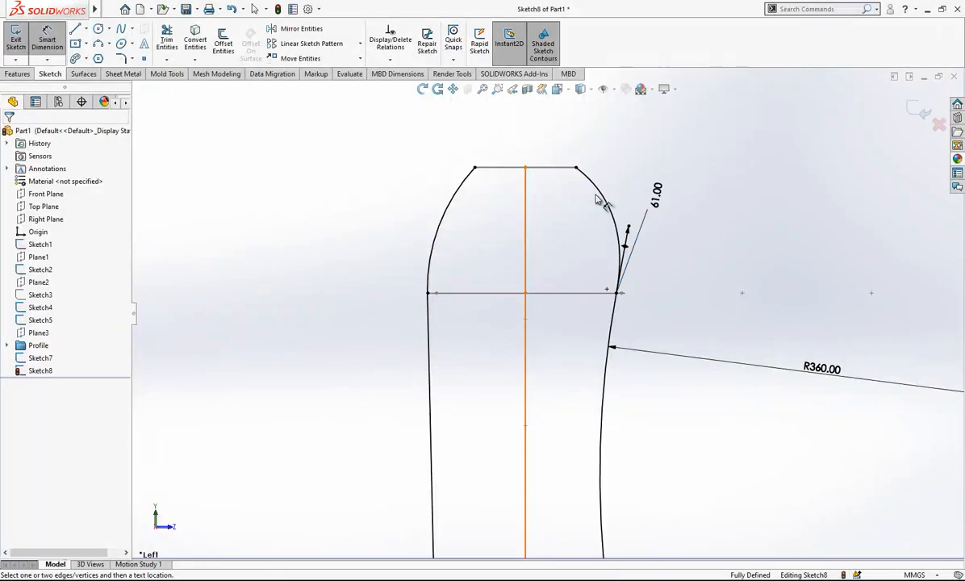
Pull the upper spline's tangent handle at the neck inward so that it drives the curve.
click(593, 188)
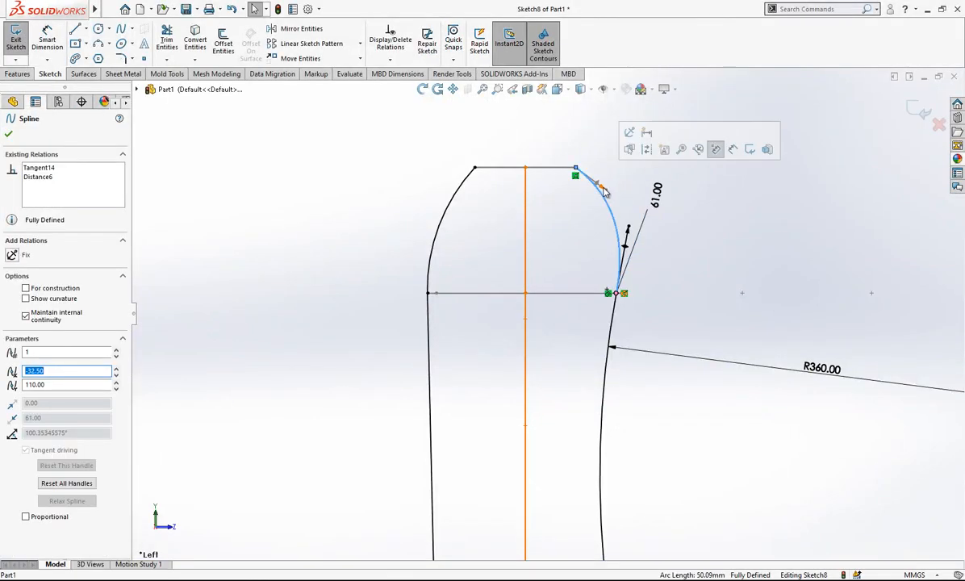
drag(602, 189, 580, 213)
scroll(615, 213, down, 2)
Dimension the angle between the vertical centerline and the upper spline's neck handle as 18°.
click(50, 42)
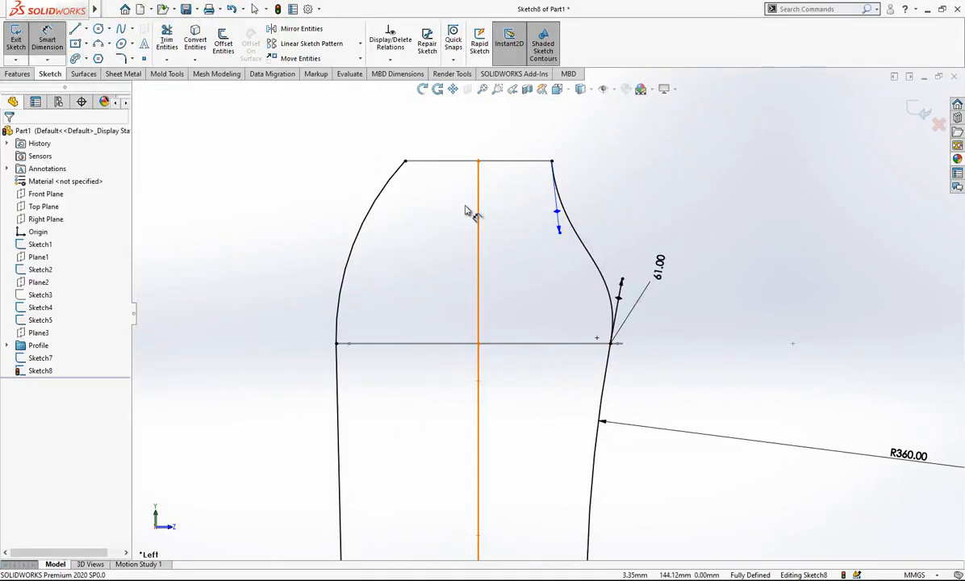
click(476, 212)
click(556, 216)
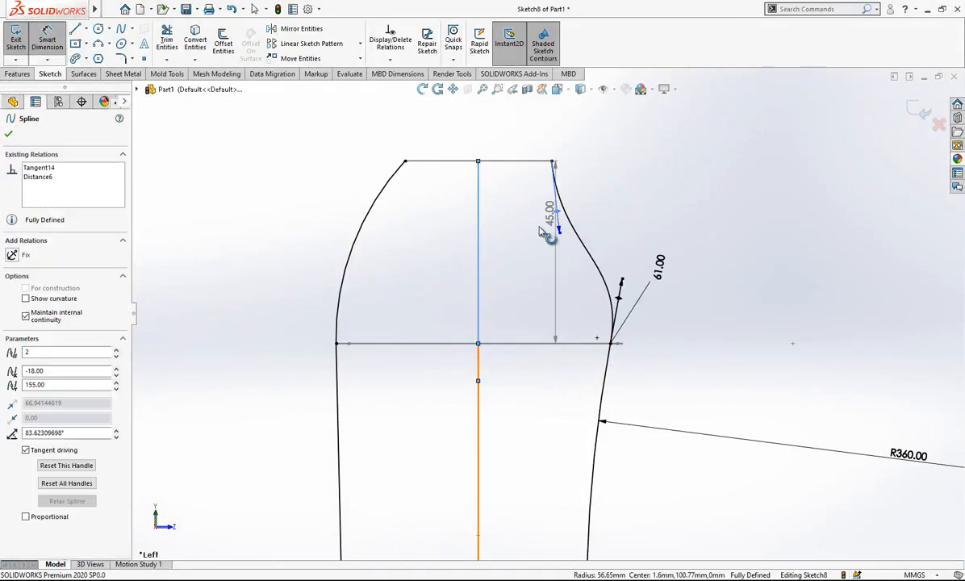
click(530, 269)
text(18)
key(Return)
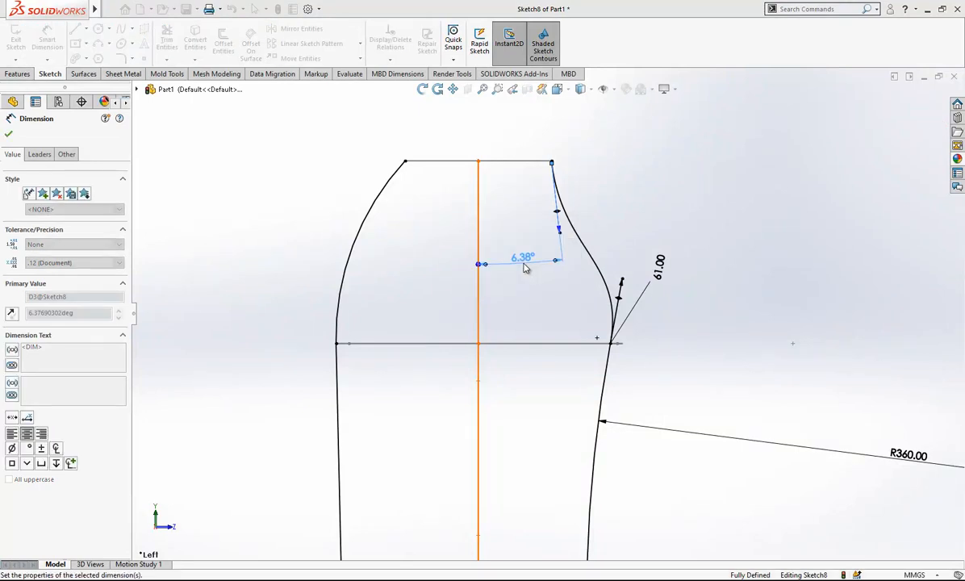
Dimension the upper spline's tangent handle at the neck with a value of 60 mm.
click(574, 229)
click(647, 207)
text(60)
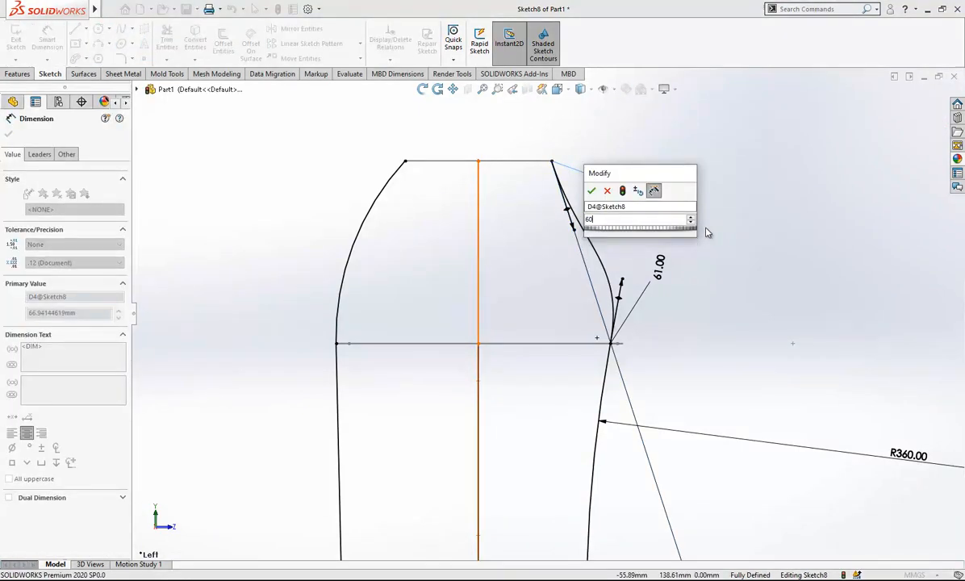
key(Return)
click(730, 217)
Dimension the lower spline's tangent handle at the red profile with a value of 30 mm.
scroll(750, 201, up, 6)
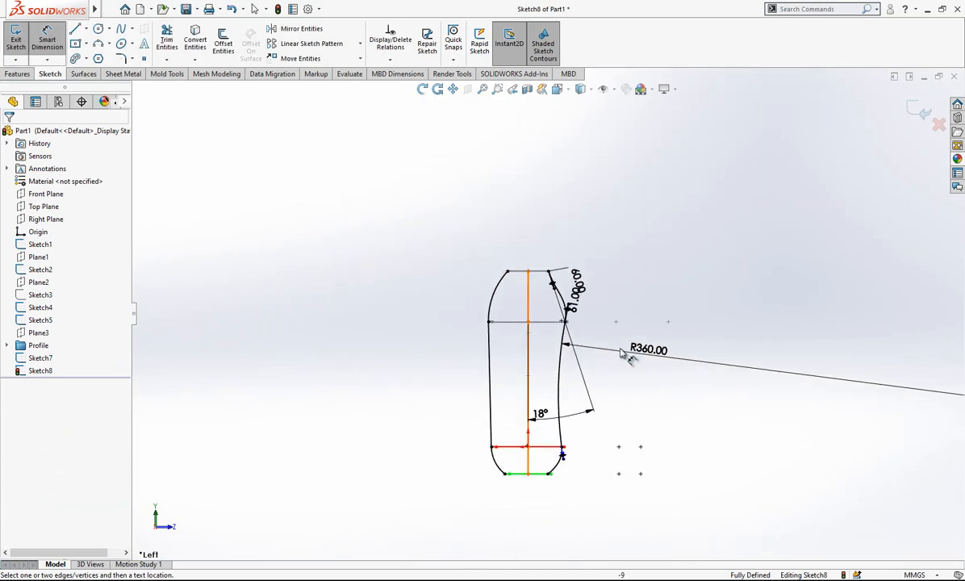
scroll(555, 404, down, 6)
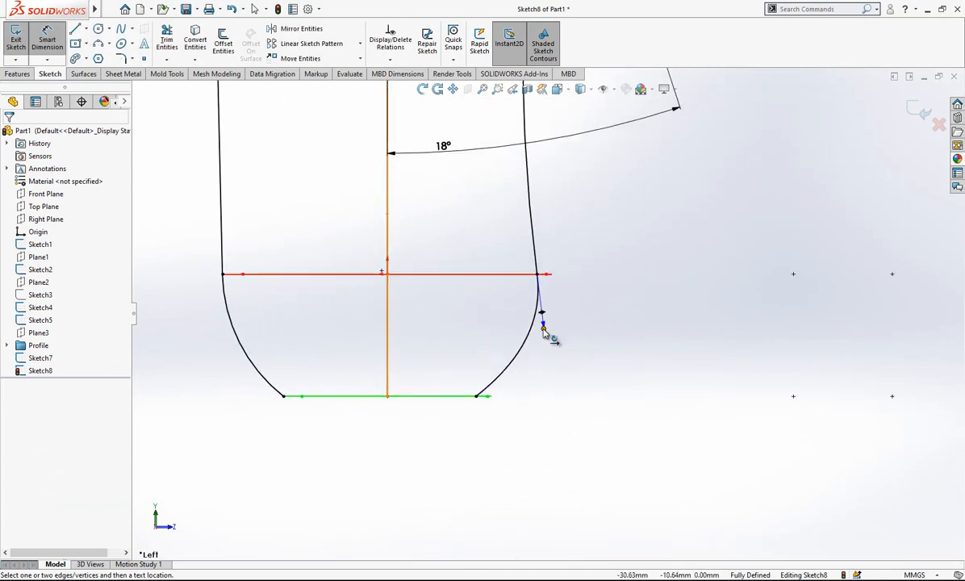
drag(543, 329, 574, 354)
click(593, 369)
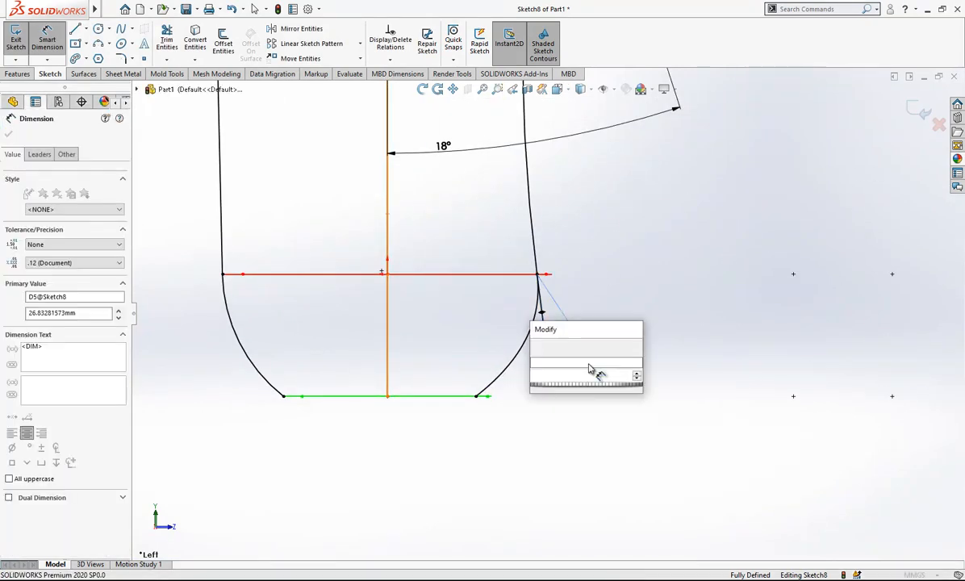
key(Return)
key(Escape)
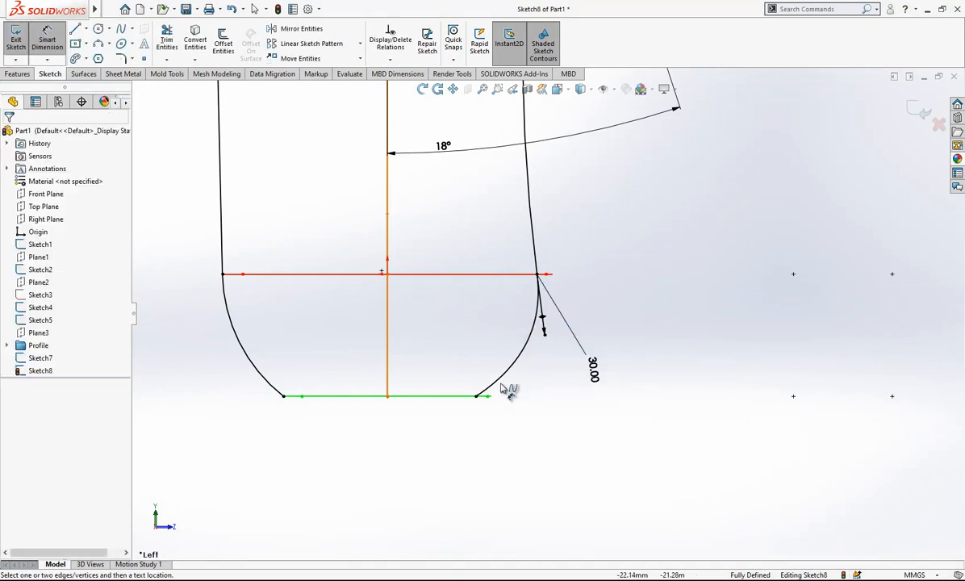
Adjust the lower spline's tangent handle at the green base profile so that it drives the curve.
click(509, 380)
click(510, 379)
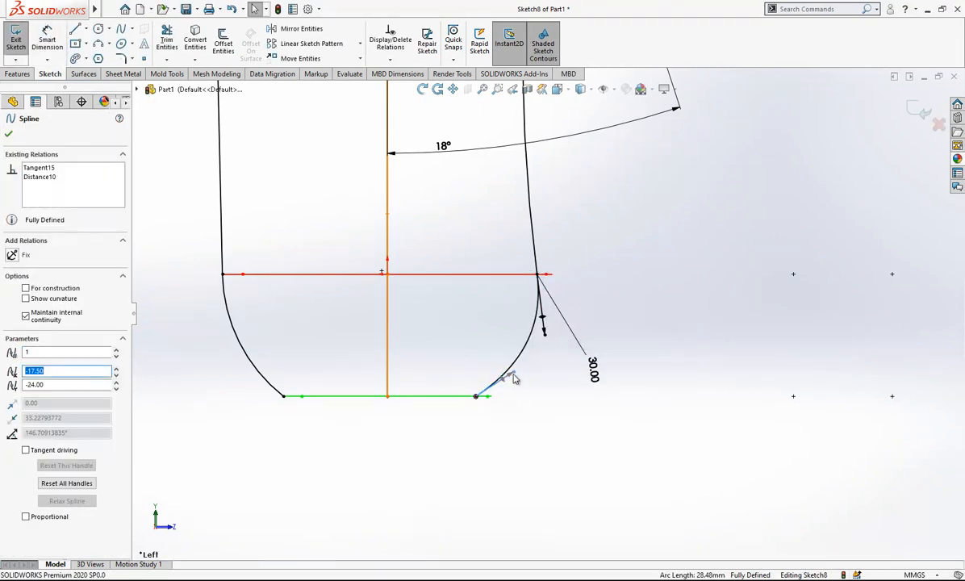
drag(514, 377, 505, 365)
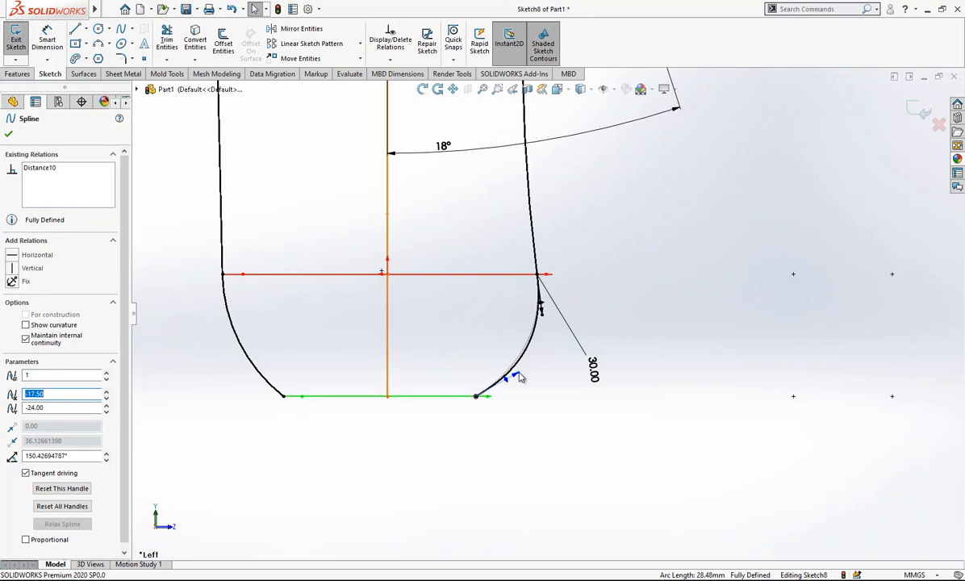
Dimension the angle between the vertical centerline and the lower spline's base handle as 50°.
click(37, 39)
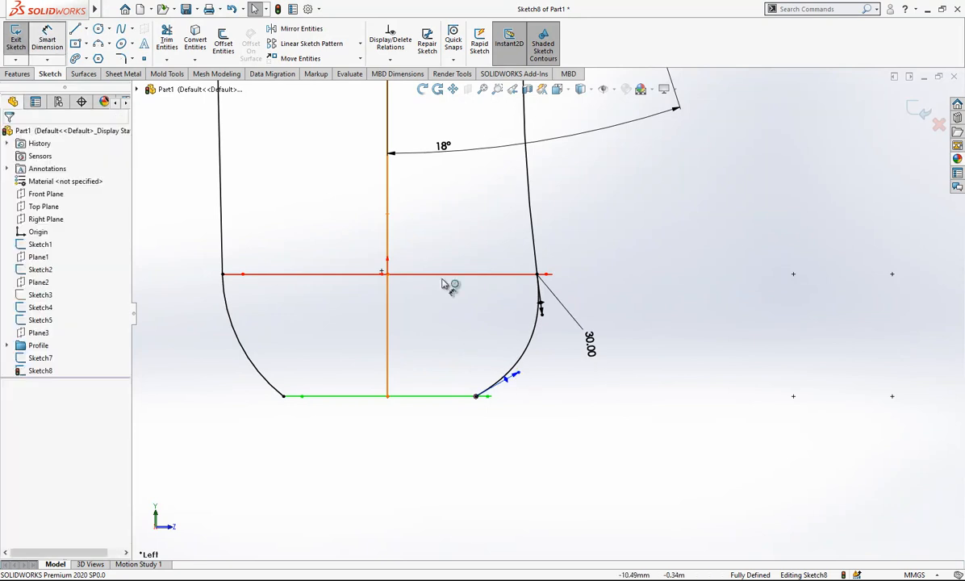
click(388, 327)
click(511, 376)
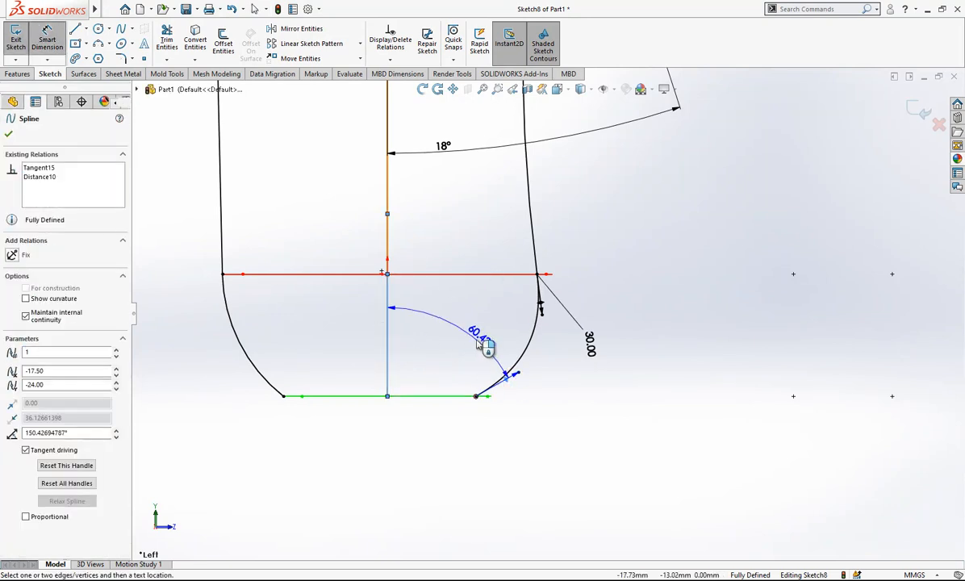
click(485, 342)
text(50)
key(Return)
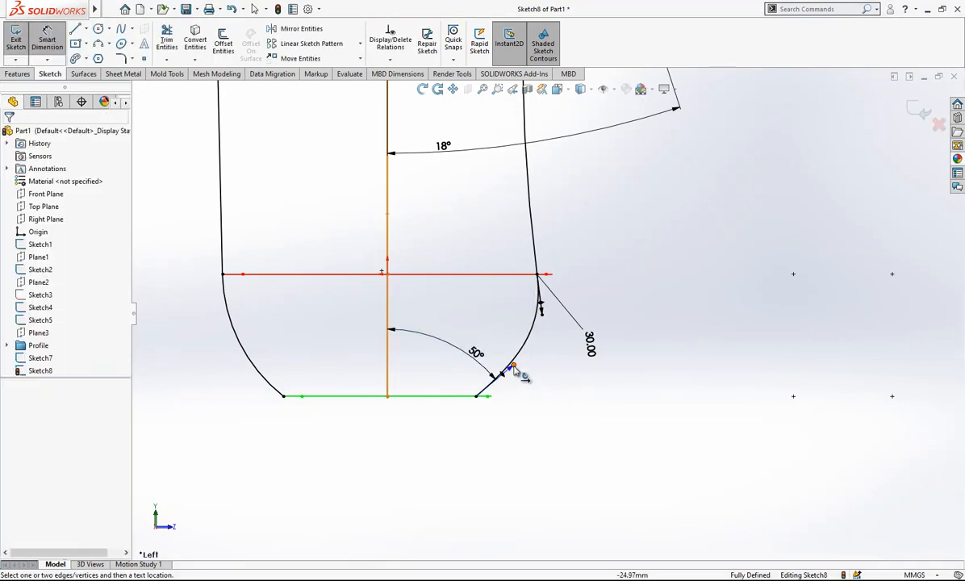
Dimension the lower spline's tangent handle at the green base profile as 30 mm and exit the sketch.
click(519, 371)
click(579, 398)
key(Return)
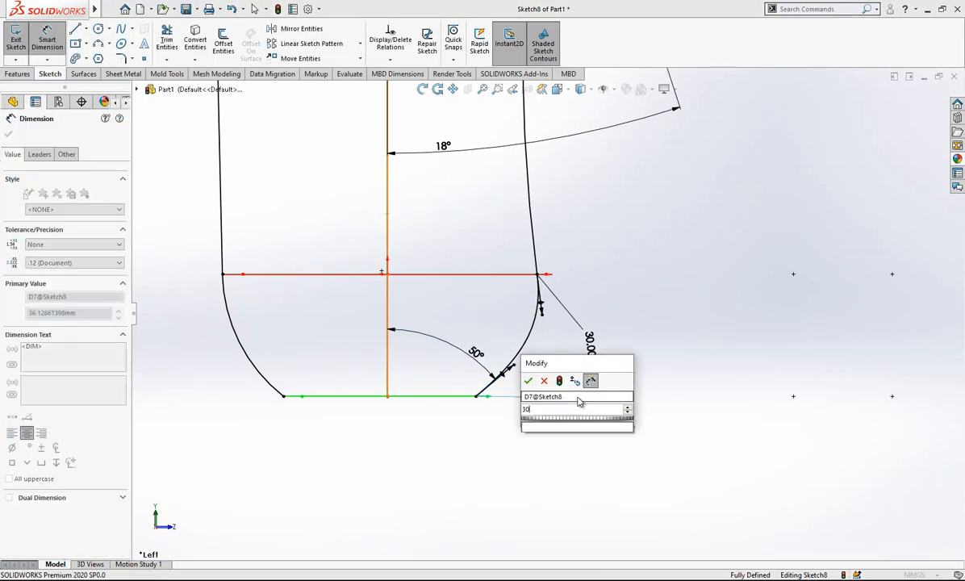
key(Escape)
scroll(668, 366, up, 5)
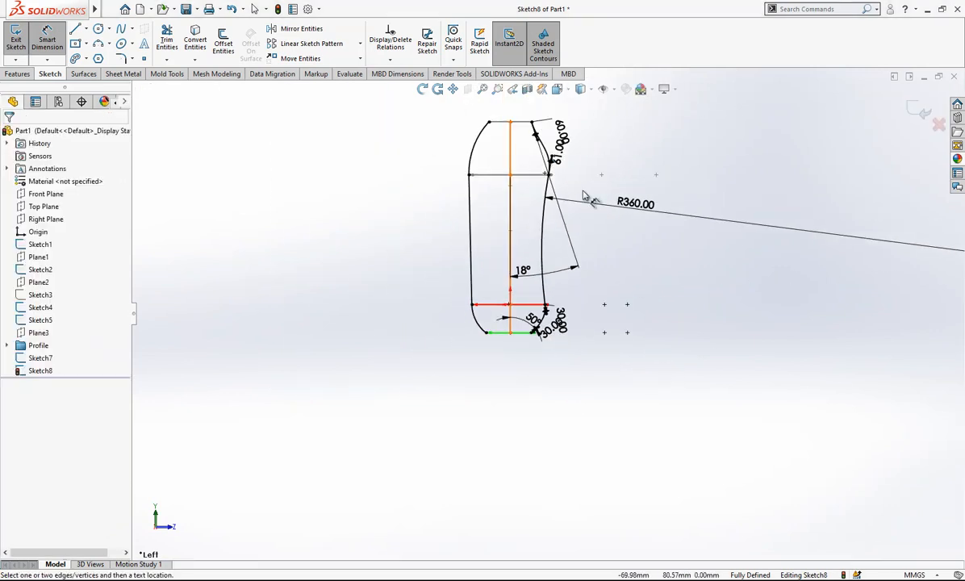
middle_drag(598, 187, 587, 216)
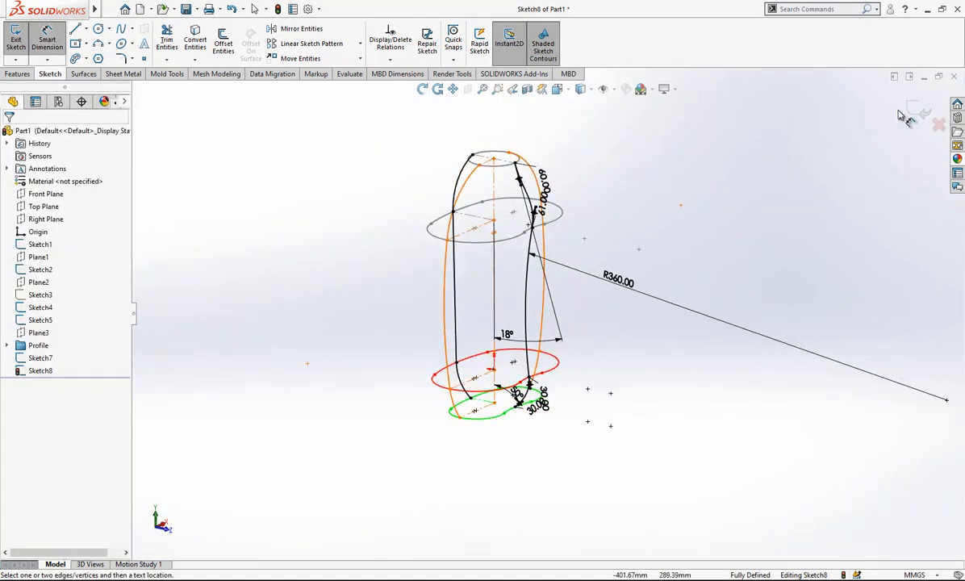
middle_drag(894, 118, 914, 110)
Start a Boundary Surface with the neck, shoulder, red and green base profiles as Direction 1 curves, in order from neck to base.
scroll(633, 237, down, 1)
scroll(627, 279, up, 3)
click(624, 280)
mouse_move(579, 292)
middle_down()
mouse_move(508, 311)
mouse_move(661, 295)
mouse_move(564, 323)
mouse_move(570, 287)
mouse_move(477, 268)
middle_up()
scroll(583, 305, down, 1)
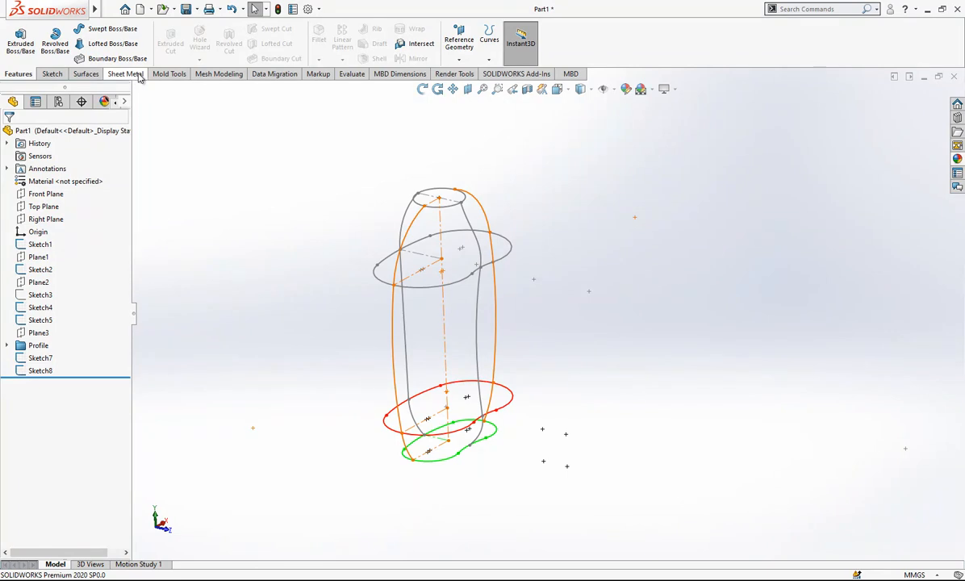
click(96, 75)
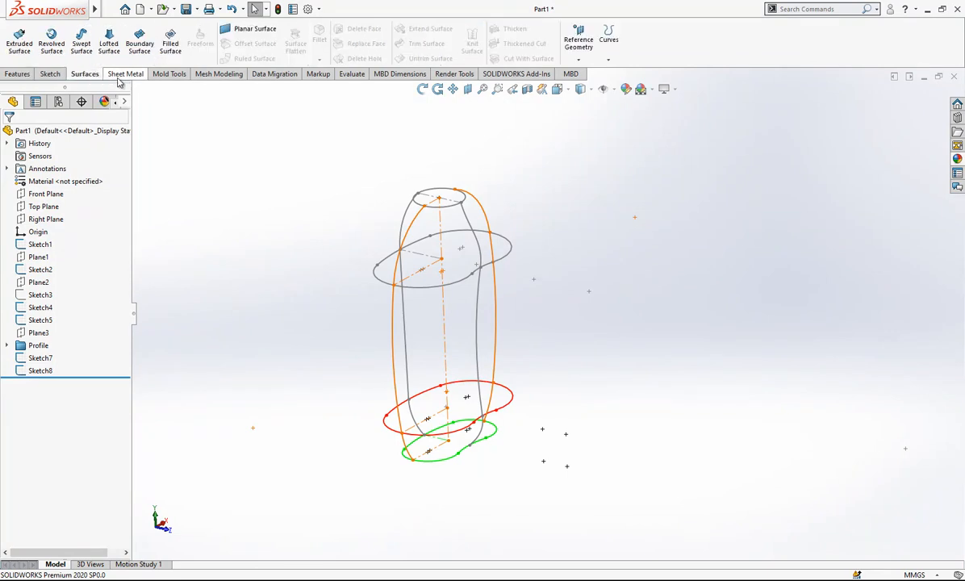
click(140, 40)
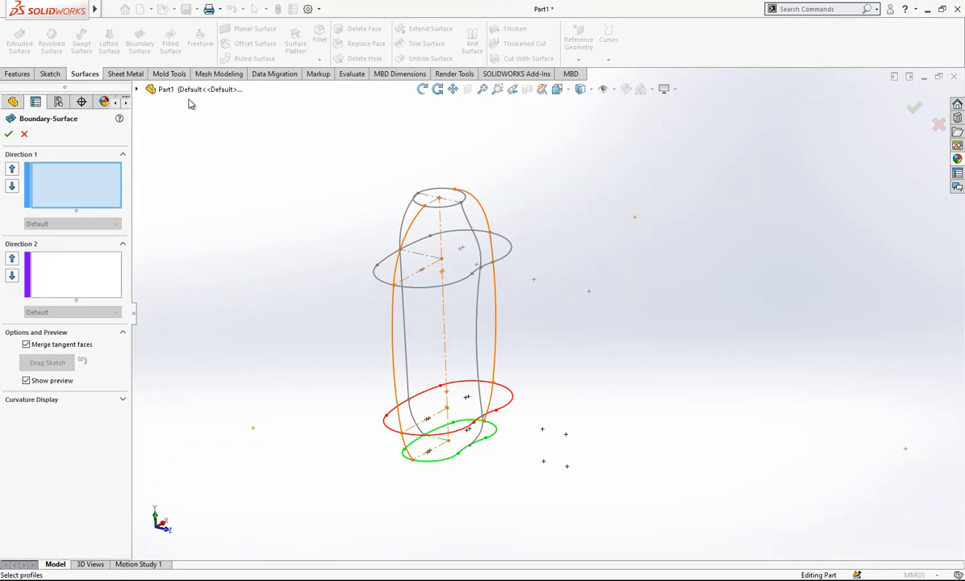
scroll(440, 129, down, 1)
click(434, 199)
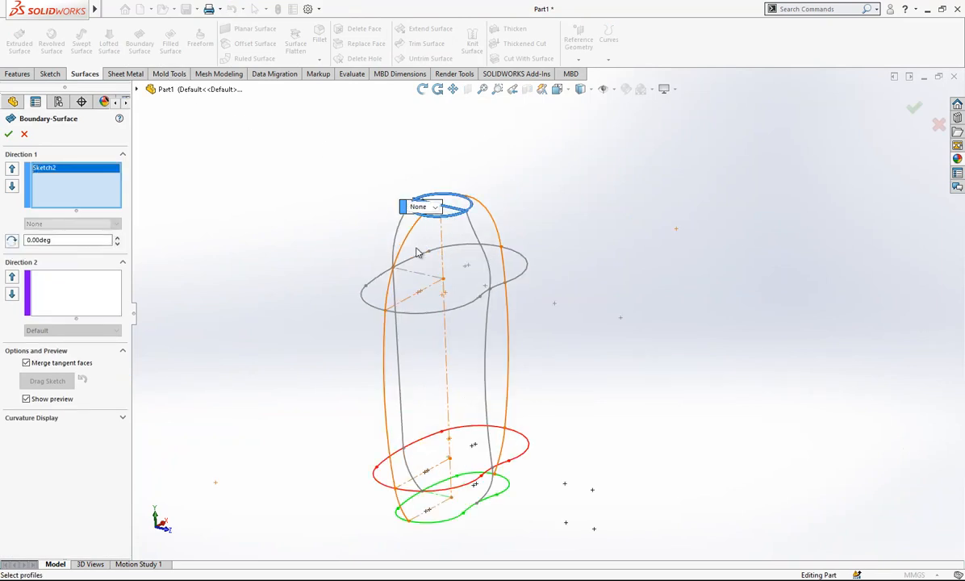
click(413, 262)
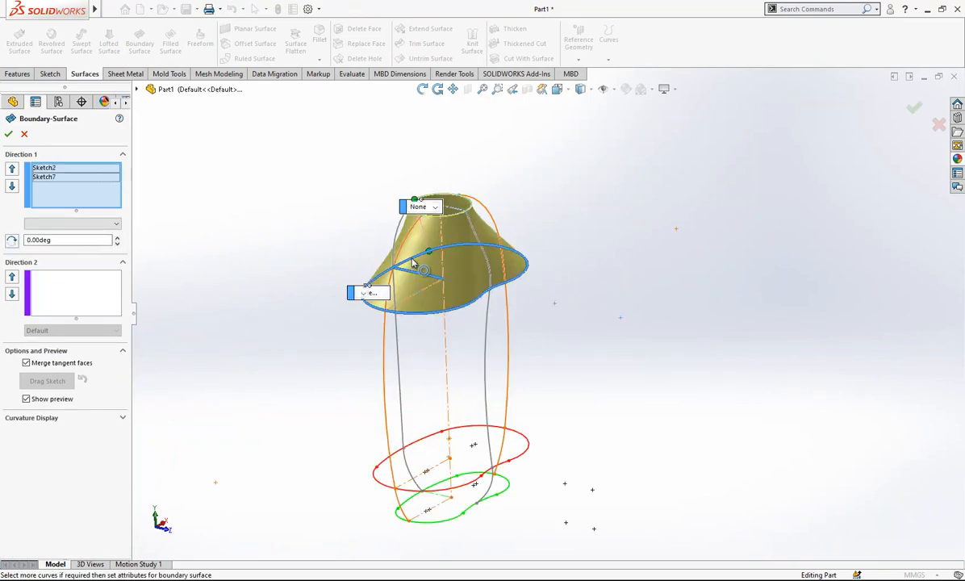
click(424, 442)
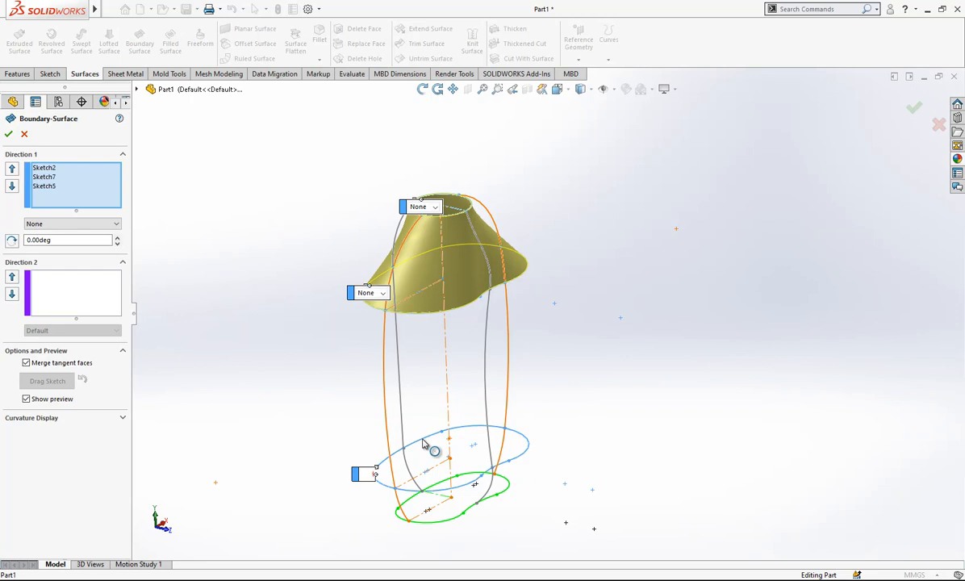
click(444, 489)
mouse_move(446, 489)
middle_down()
mouse_move(517, 370)
mouse_move(595, 326)
mouse_move(237, 287)
middle_up()
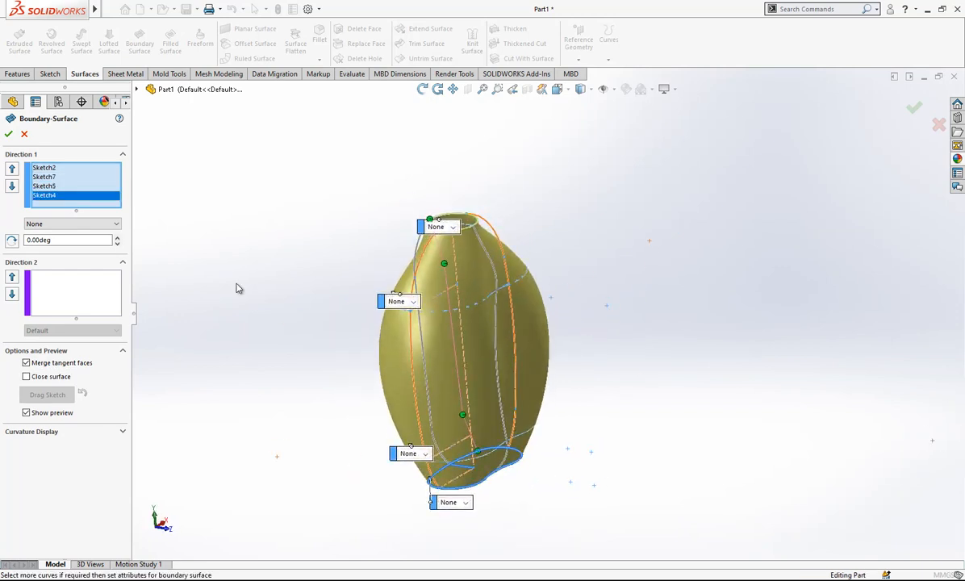
Add the two orange Front Plane guide curves to Direction 2 of the boundary surface as separate open loops.
right_click(77, 301)
click(121, 334)
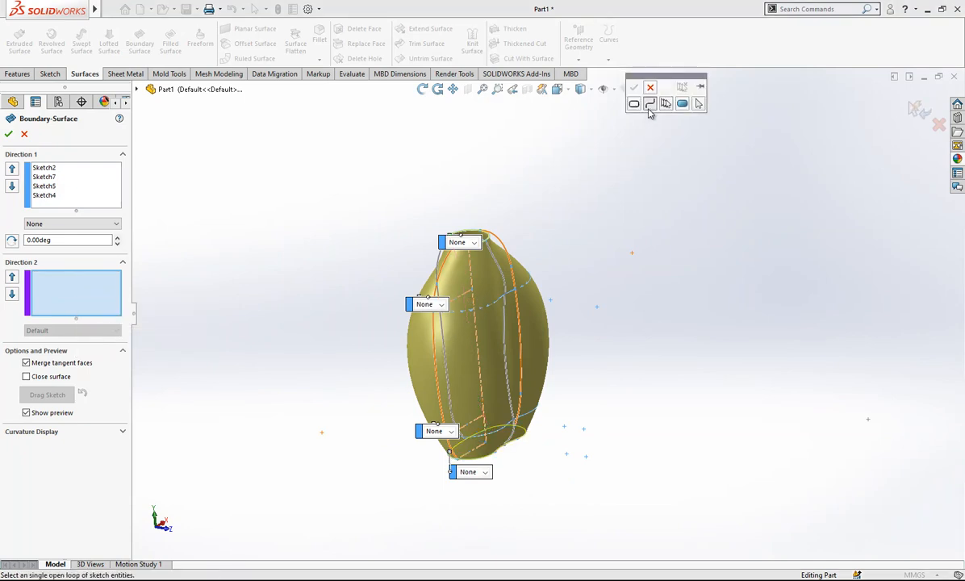
click(441, 351)
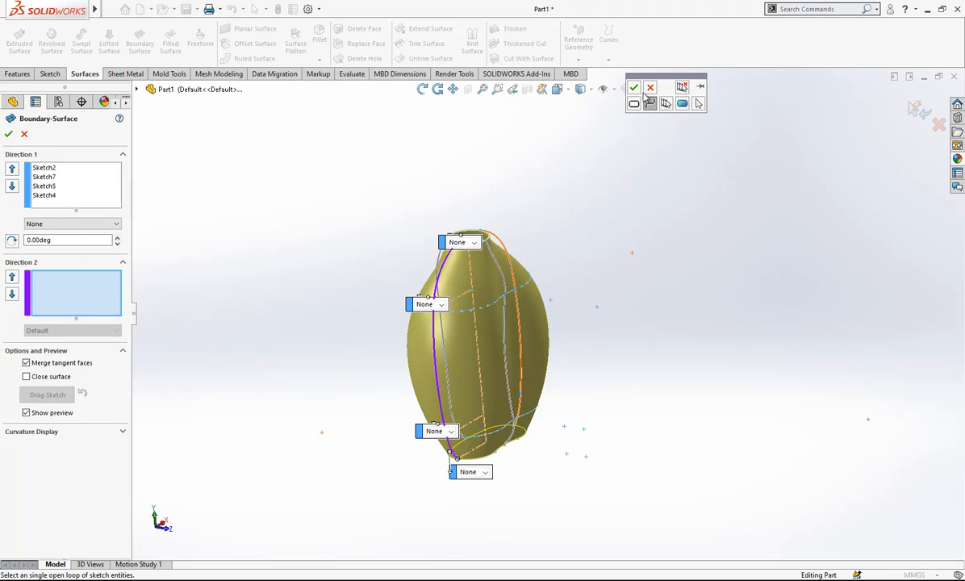
click(634, 88)
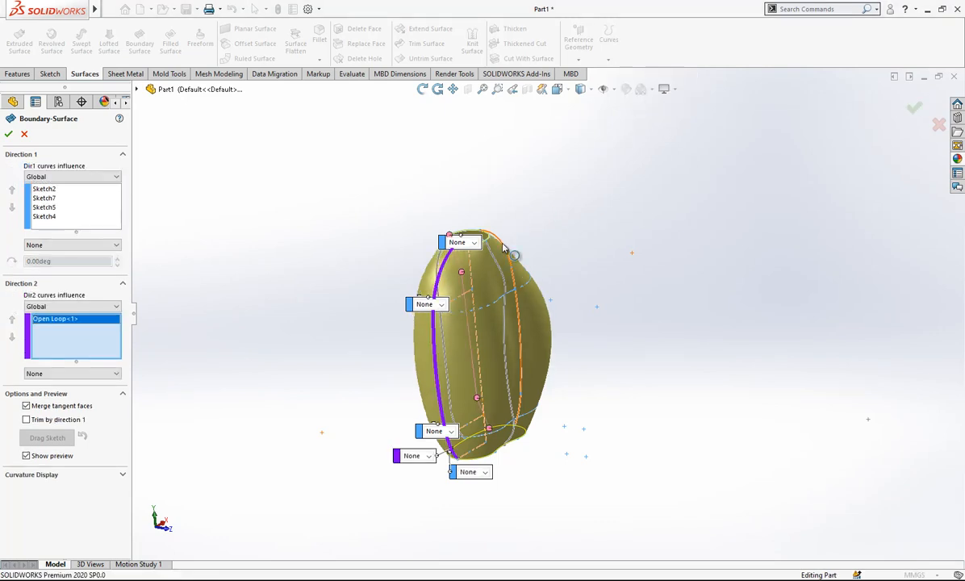
click(502, 243)
click(534, 199)
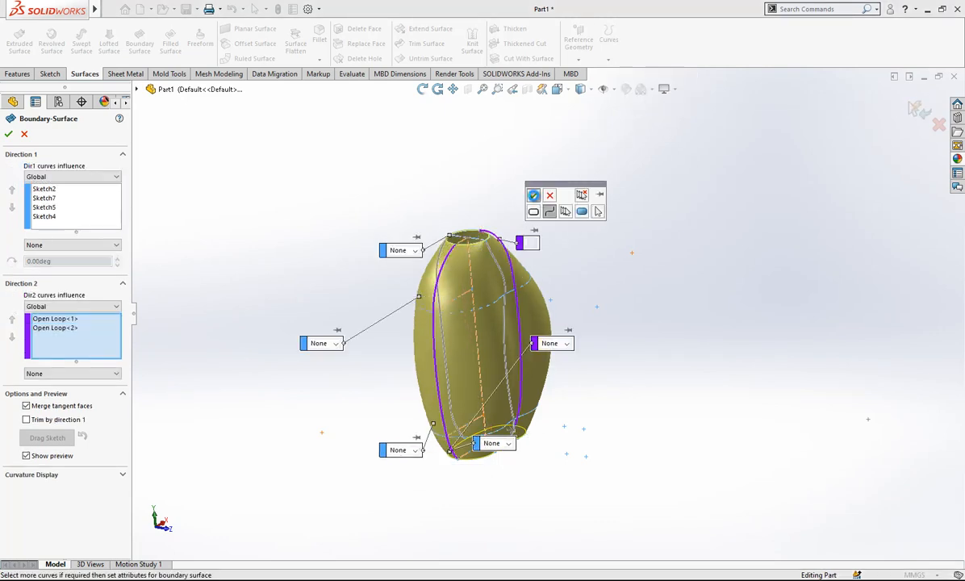
Add the two Right Plane guide curves from Sketch8 to Direction 2 as the third and fourth open loops.
middle_drag(403, 274, 505, 266)
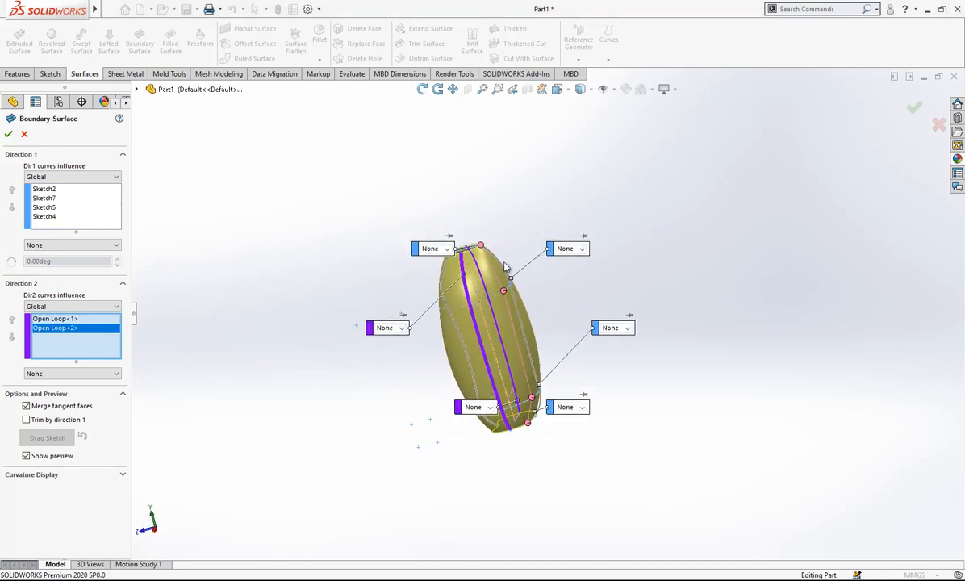
click(504, 266)
click(534, 216)
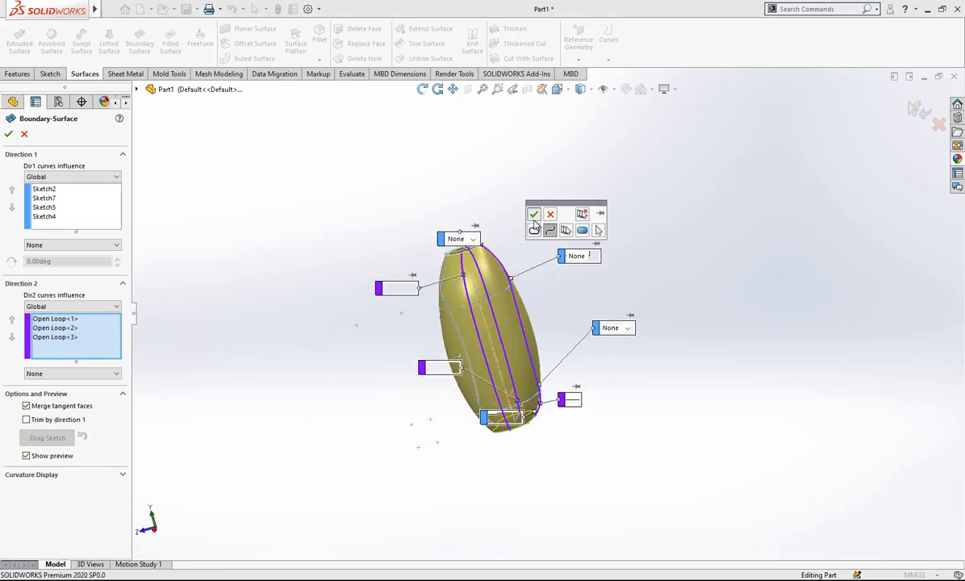
middle_drag(509, 280, 615, 304)
scroll(517, 315, up, 1)
scroll(513, 307, down, 2)
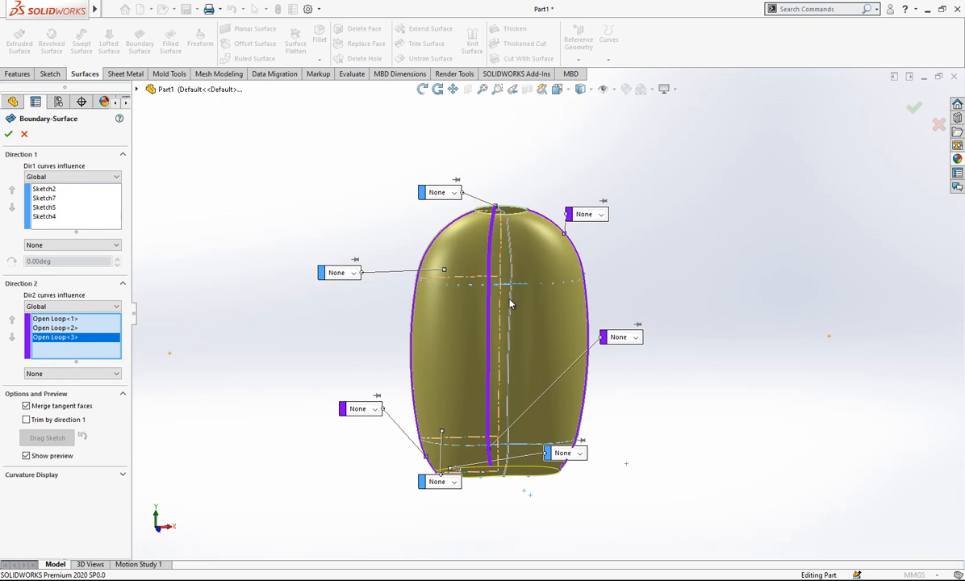
click(515, 304)
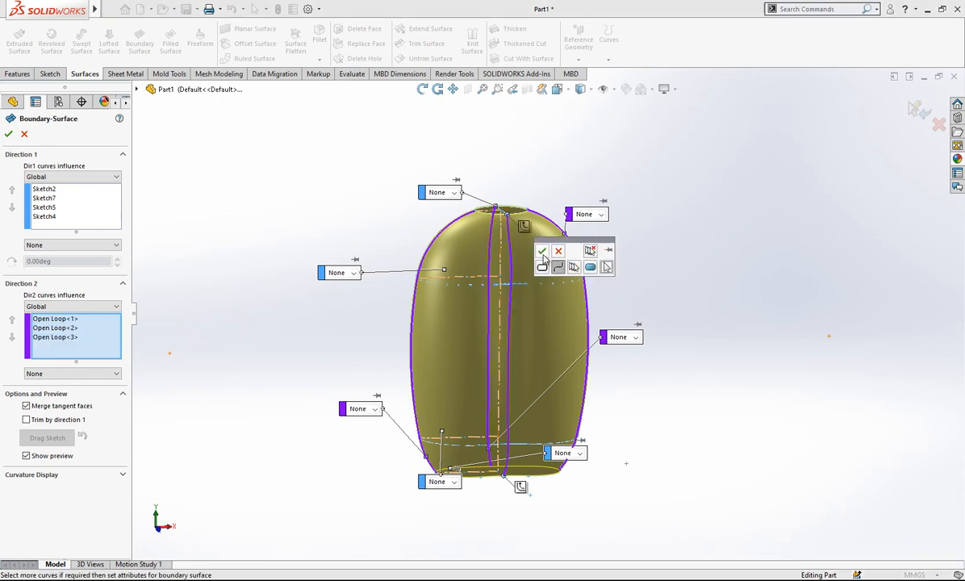
right_click(551, 260)
Turn off Merge tangent faces and create the boundary surface of the bottle body.
middle_drag(508, 325, 544, 328)
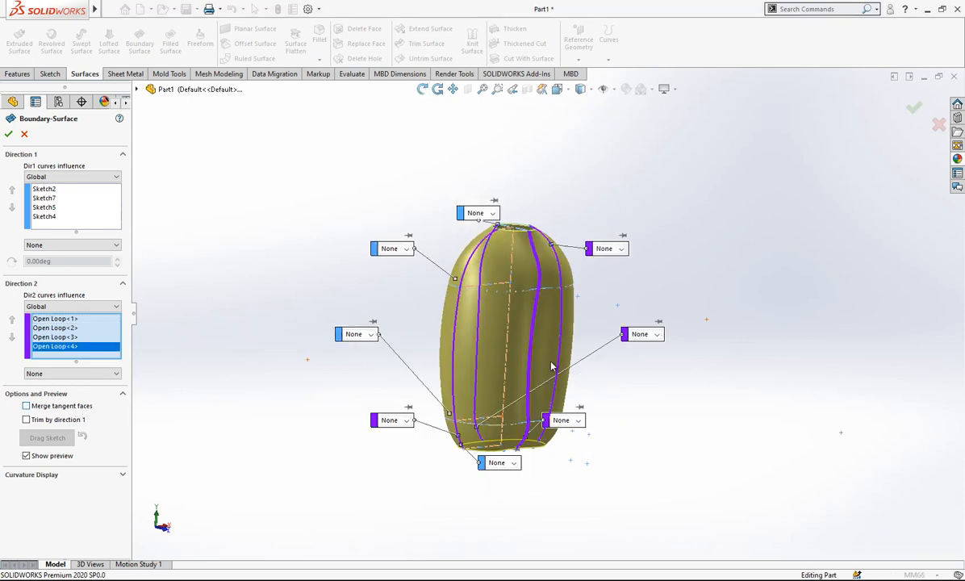
scroll(433, 386, down, 2)
click(8, 134)
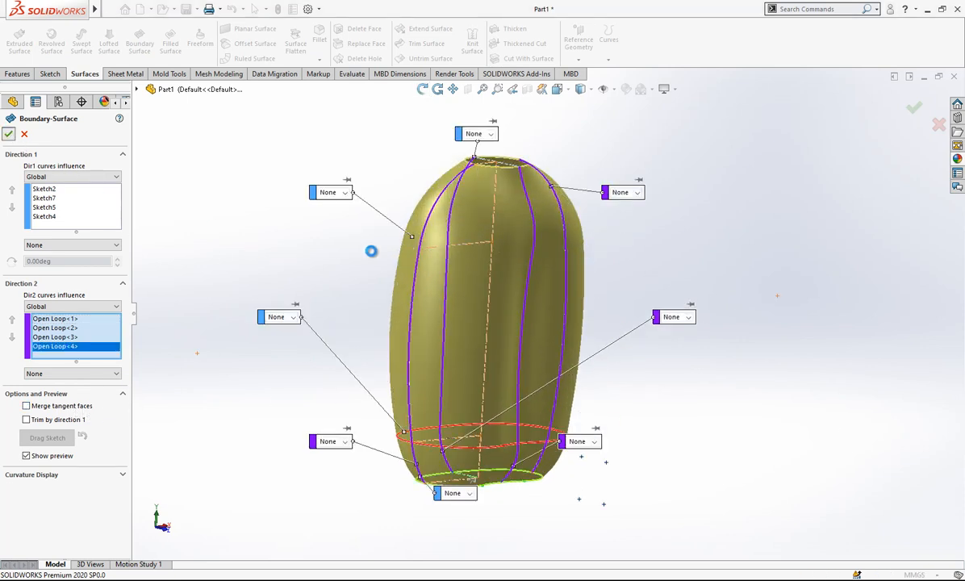
middle_drag(518, 271, 460, 305)
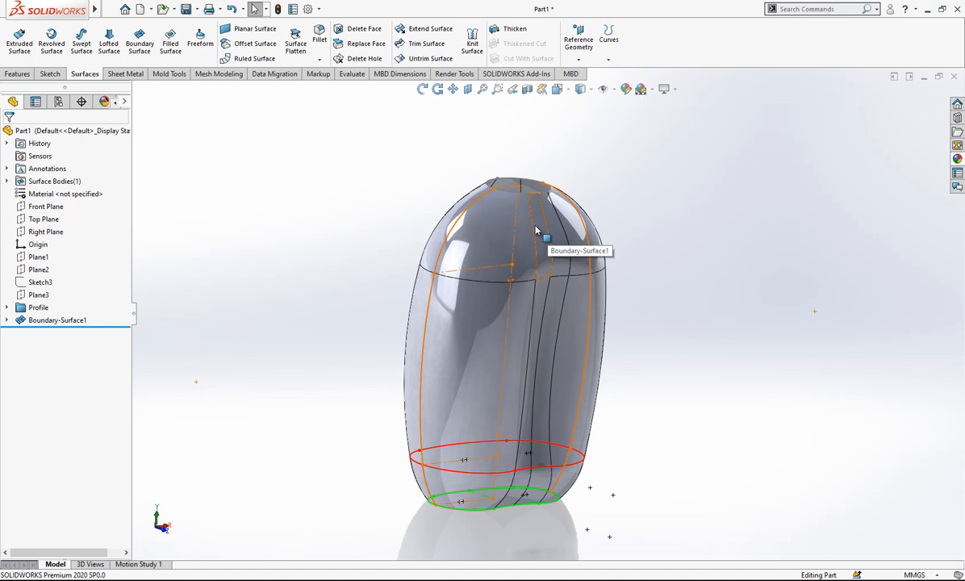
middle_drag(553, 236, 579, 257)
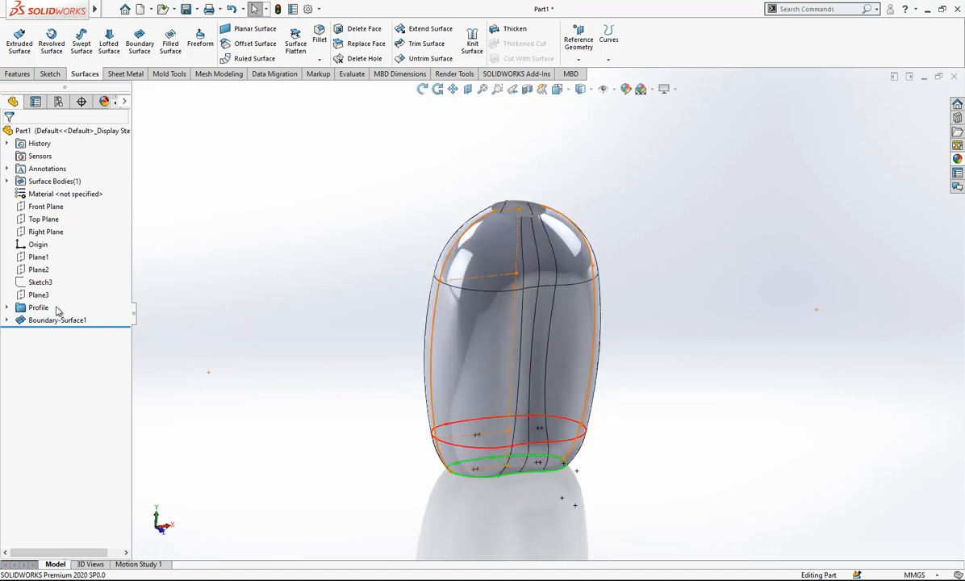
Try the boundary surface with Merge tangent faces turned on.
click(57, 320)
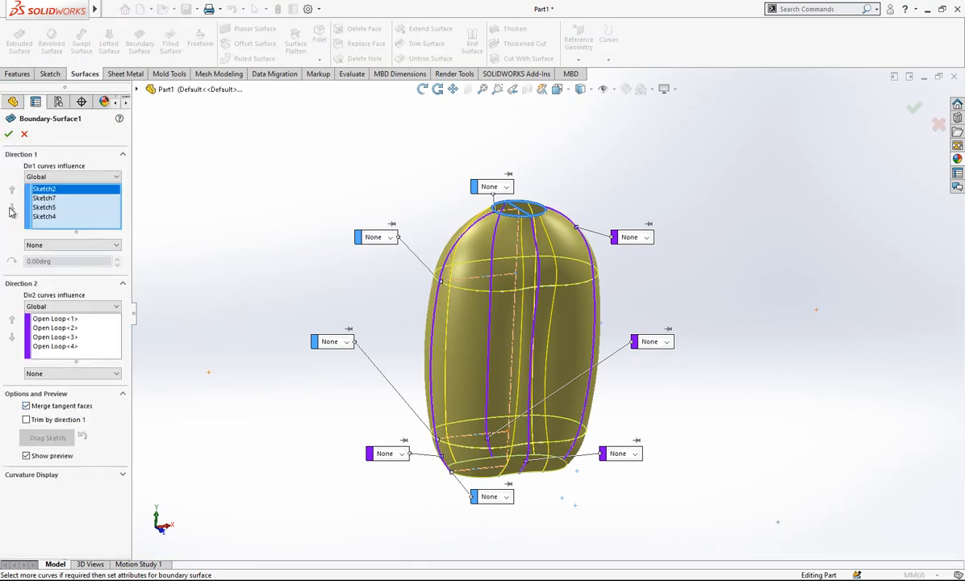
click(9, 135)
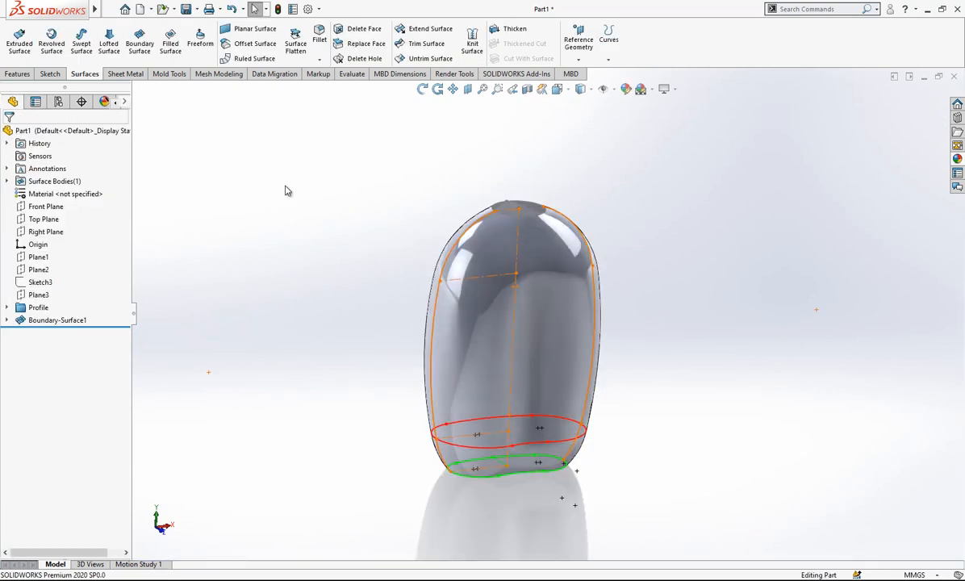
click(60, 321)
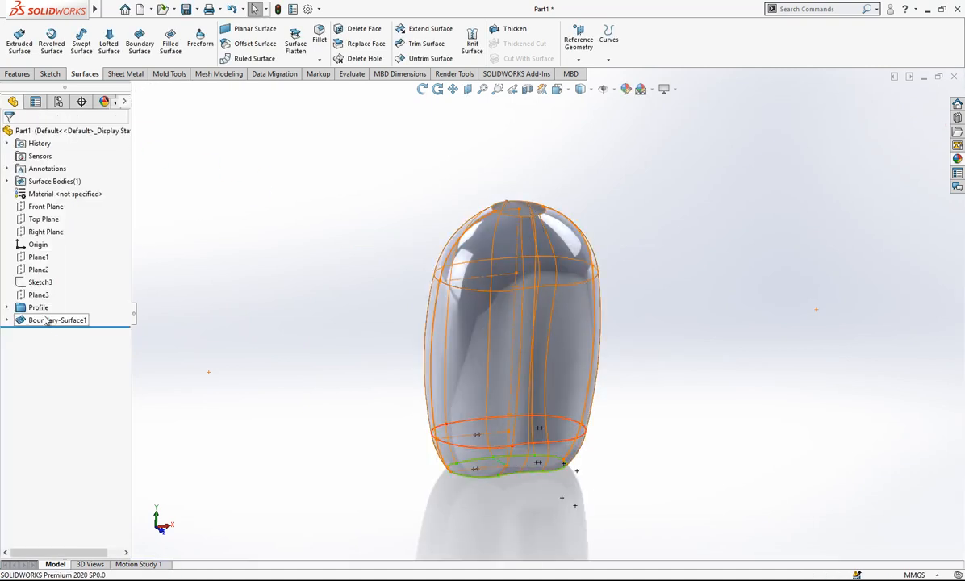
Hide all profile and guide curve sketches absorbed in Boundary-Surface1.
click(7, 320)
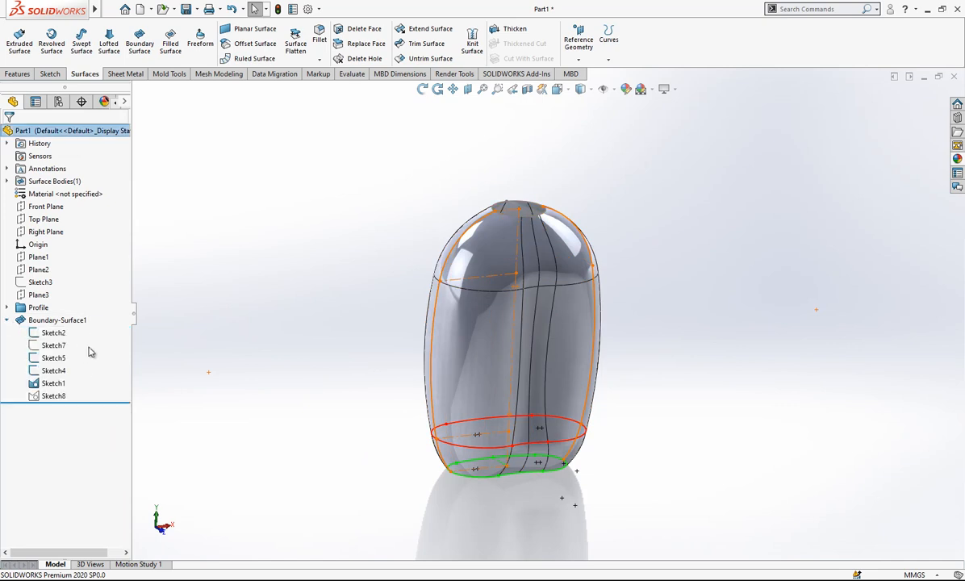
right_click(54, 401)
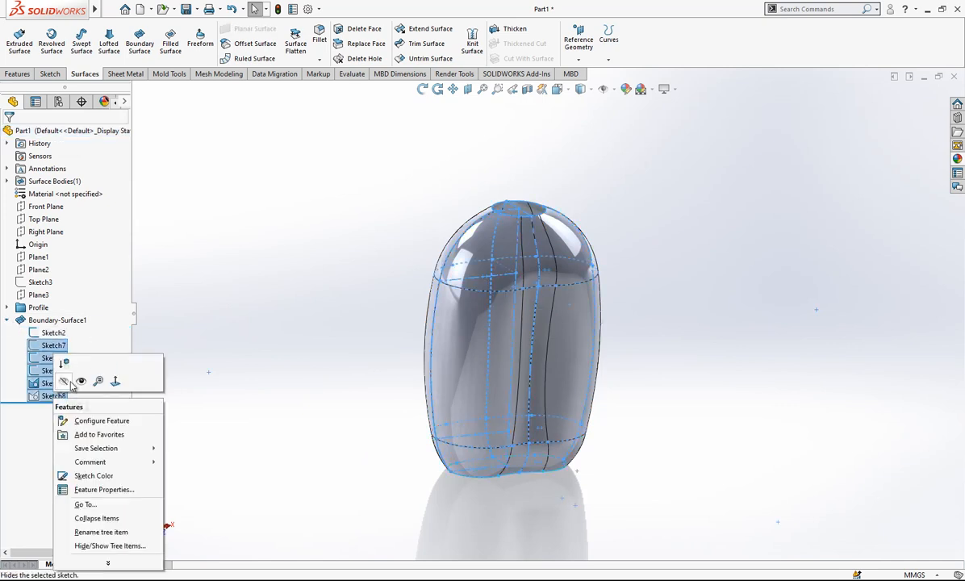
click(66, 383)
click(53, 333)
click(61, 313)
click(7, 320)
Cap the bottle's open base with a planar surface built from its closed loop of bottom edges.
mouse_move(557, 450)
middle_down()
mouse_move(534, 307)
mouse_move(565, 457)
middle_up()
right_click(572, 455)
click(528, 484)
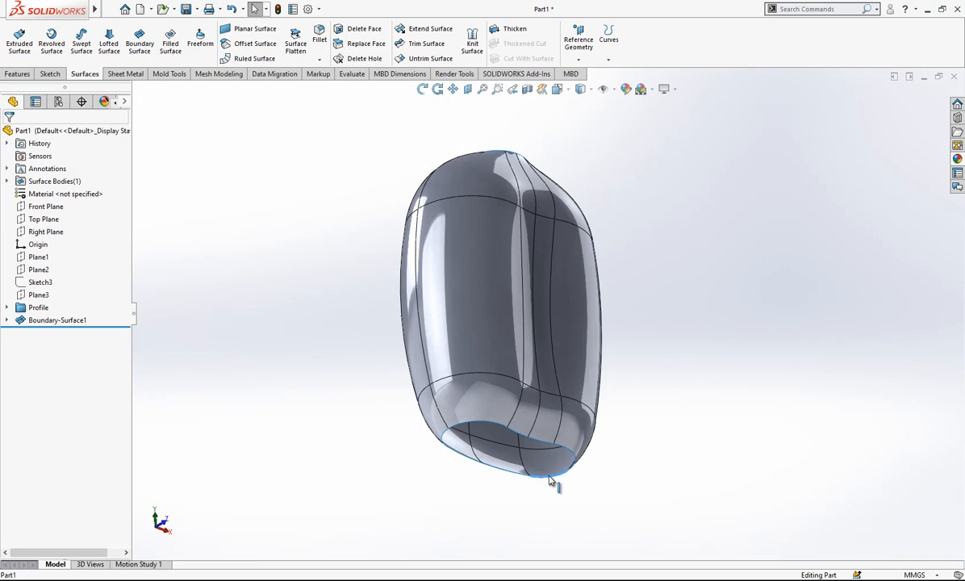
right_click(550, 480)
click(622, 424)
mouse_move(622, 424)
middle_down()
mouse_move(593, 433)
mouse_move(510, 497)
mouse_move(466, 449)
middle_up()
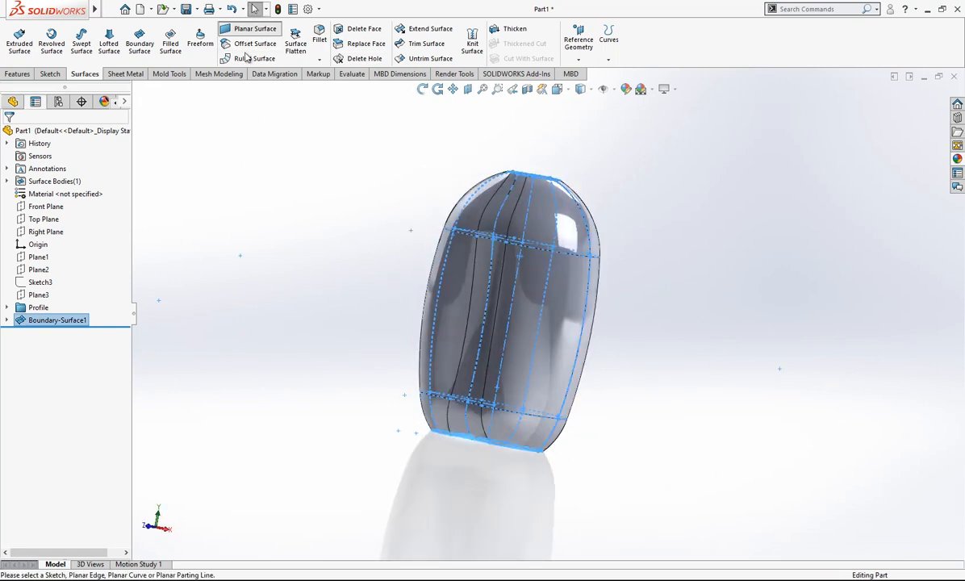
click(251, 31)
click(8, 133)
middle_drag(301, 280, 562, 163)
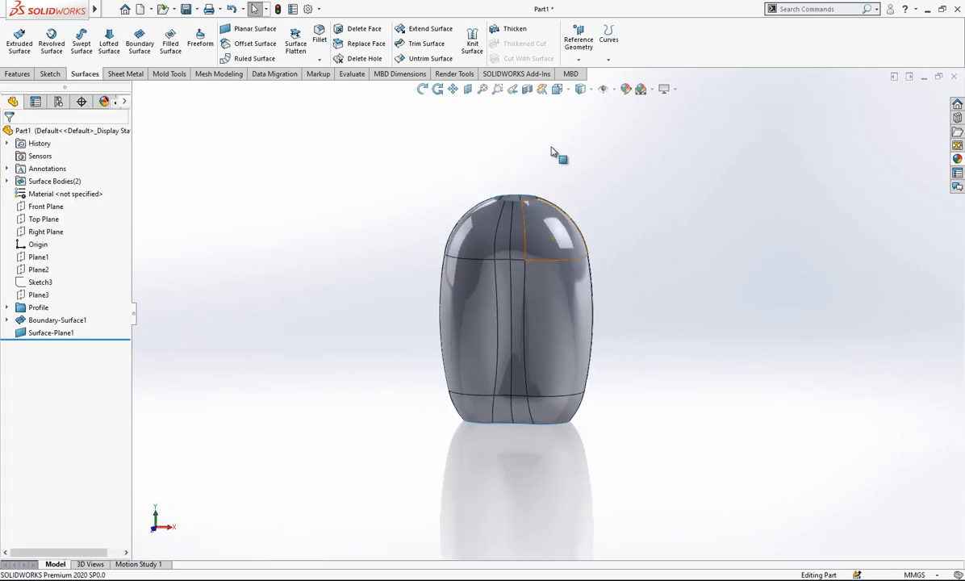
Switch to the front view and start a new sketch on the Front Plane.
click(557, 89)
click(347, 335)
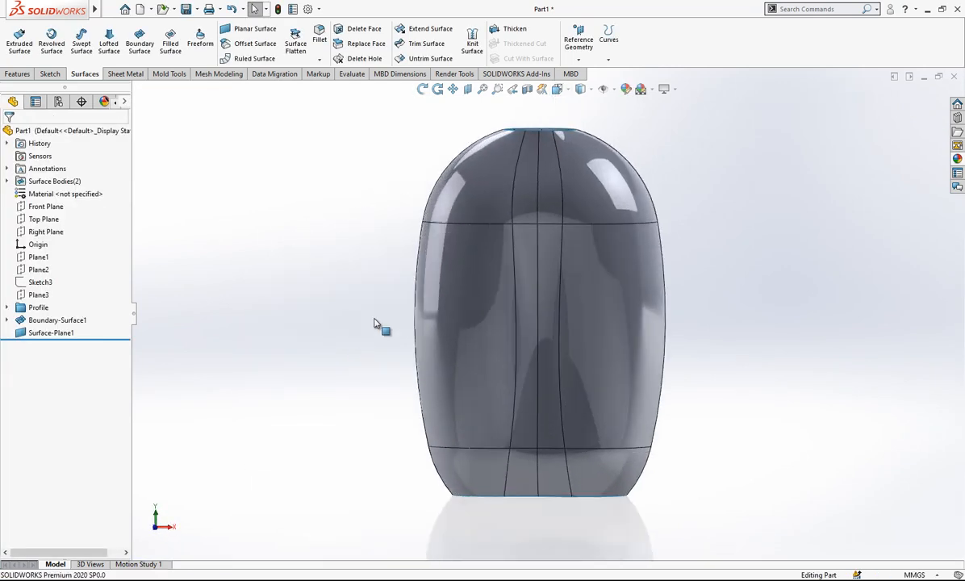
click(30, 210)
scroll(577, 211, down, 2)
right_click(42, 206)
click(80, 191)
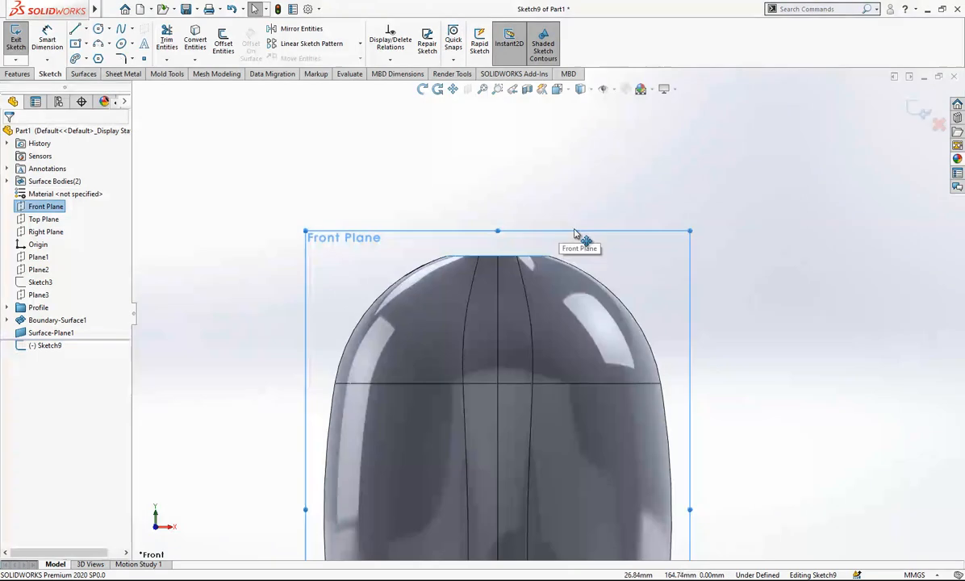
Sketch a vertical line up from the centre of the neck opening and a short horizontal line leftward from its upper end.
scroll(556, 234, down, 3)
click(75, 30)
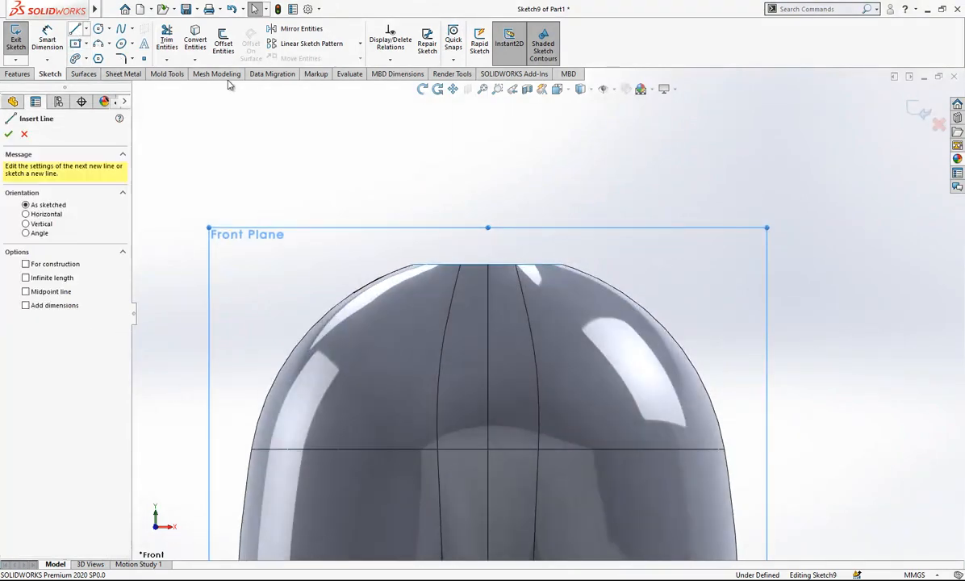
click(487, 266)
click(487, 108)
scroll(504, 178, up, 3)
scroll(501, 258, down, 3)
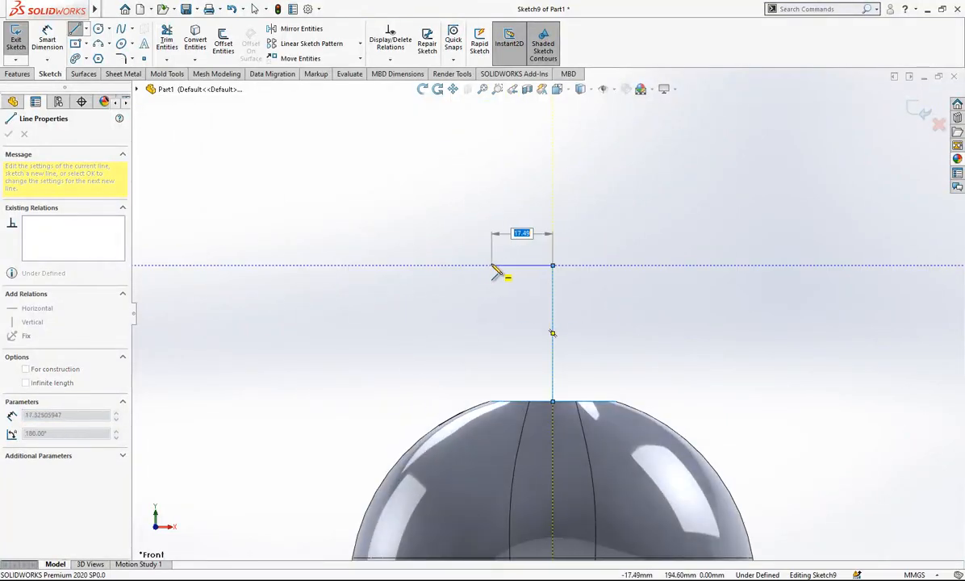
click(486, 266)
right_click(609, 192)
click(621, 235)
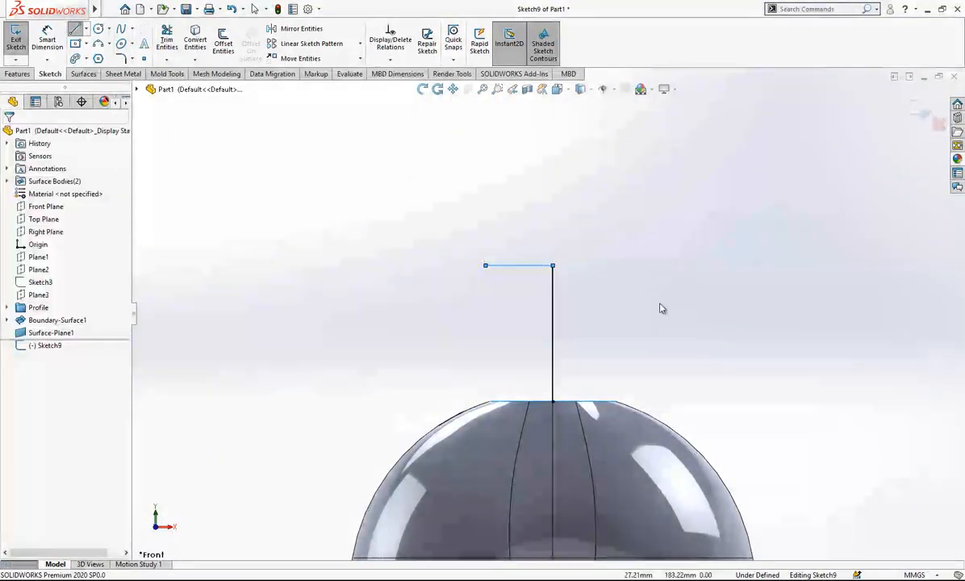
Sketch a horizontal line from the neck opening's centre to its left edge, a vertical line up about 12 mm and a short line about 3.3 mm inward.
click(553, 401)
click(489, 402)
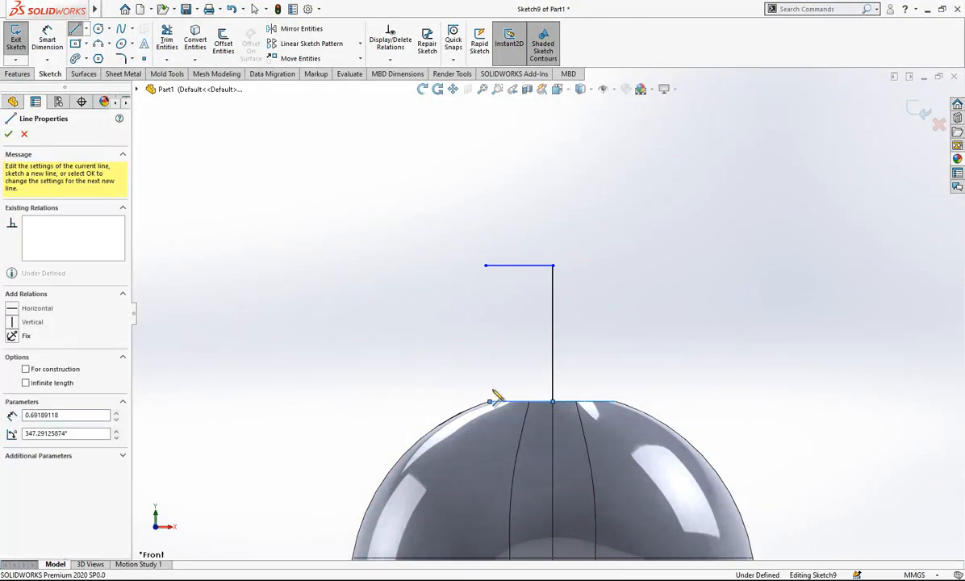
click(490, 359)
double_click(501, 359)
key(Escape)
Convert the tall centre line, the upper horizontal line and the horizontal line across the neck opening to construction geometry.
drag(586, 242, 492, 333)
click(680, 280)
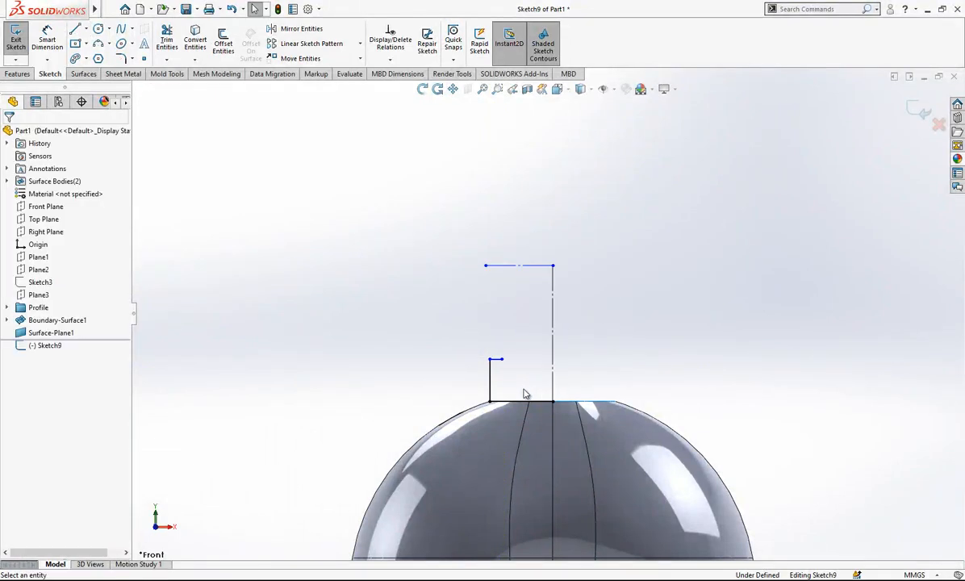
click(533, 403)
click(578, 369)
Dimension the vertical centre line's height above the neck opening as 42.40 mm.
right_drag(606, 366, 621, 240)
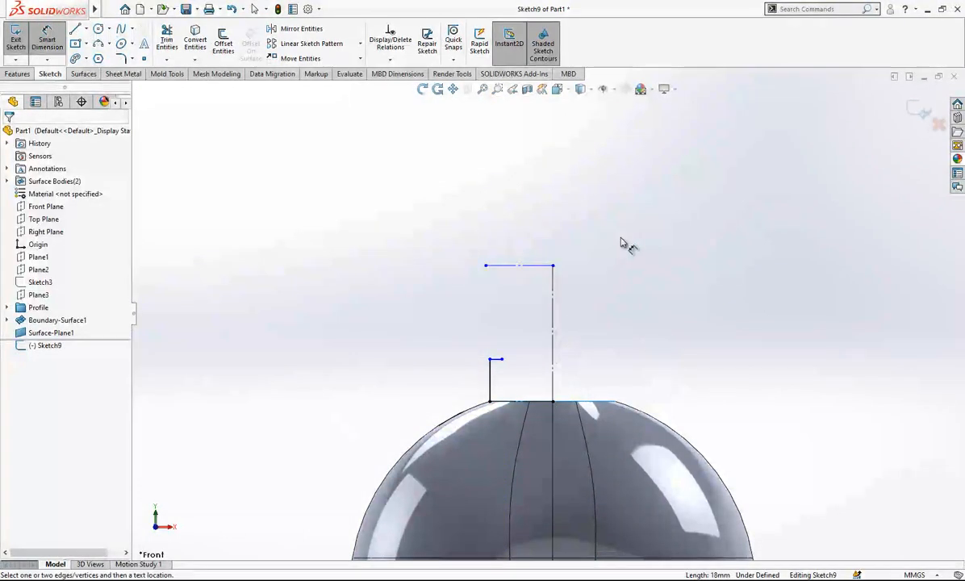
scroll(637, 339, down, 2)
click(535, 334)
click(589, 332)
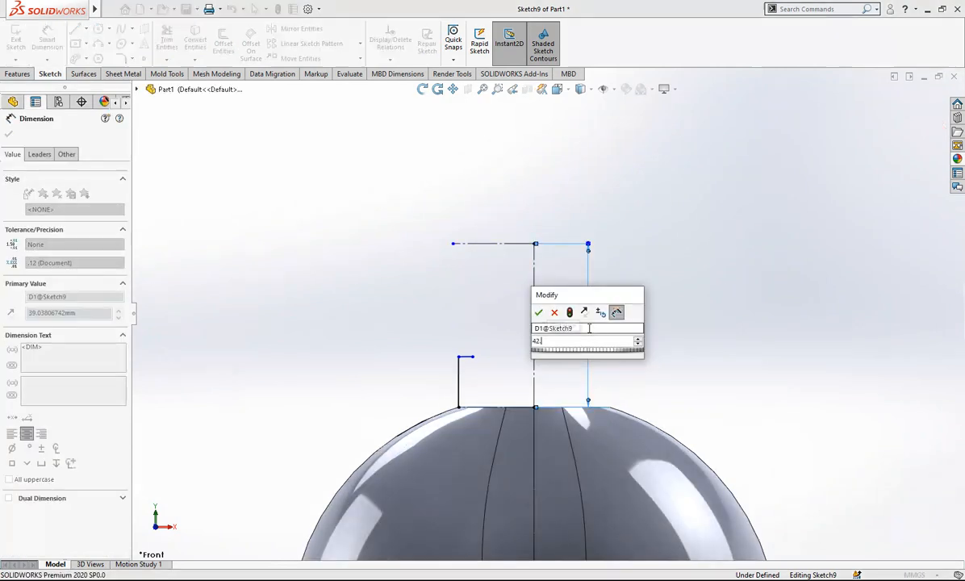
key(Return)
click(734, 352)
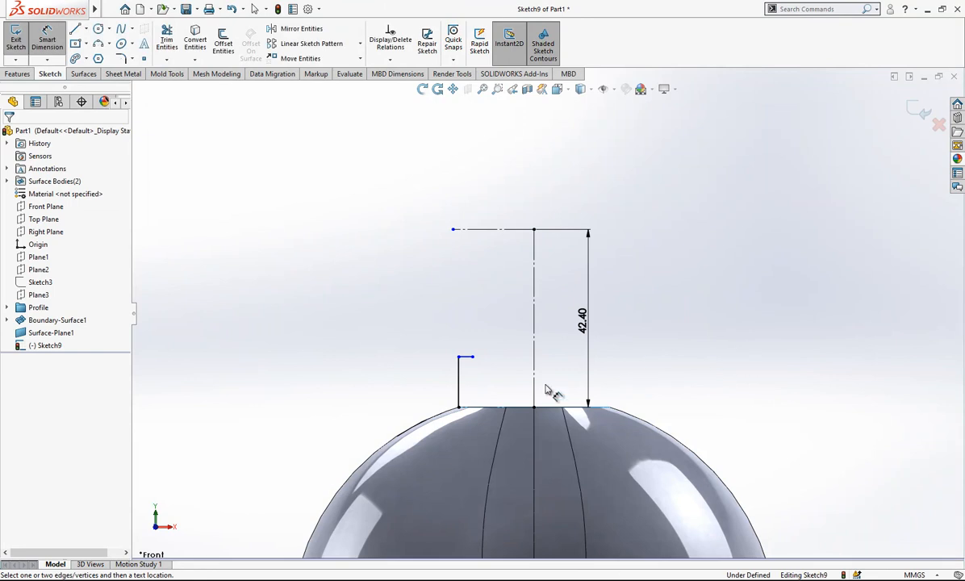
Dimension the upper horizontal line's outer end about the centre line as a doubled distance of 30.75 mm.
click(535, 259)
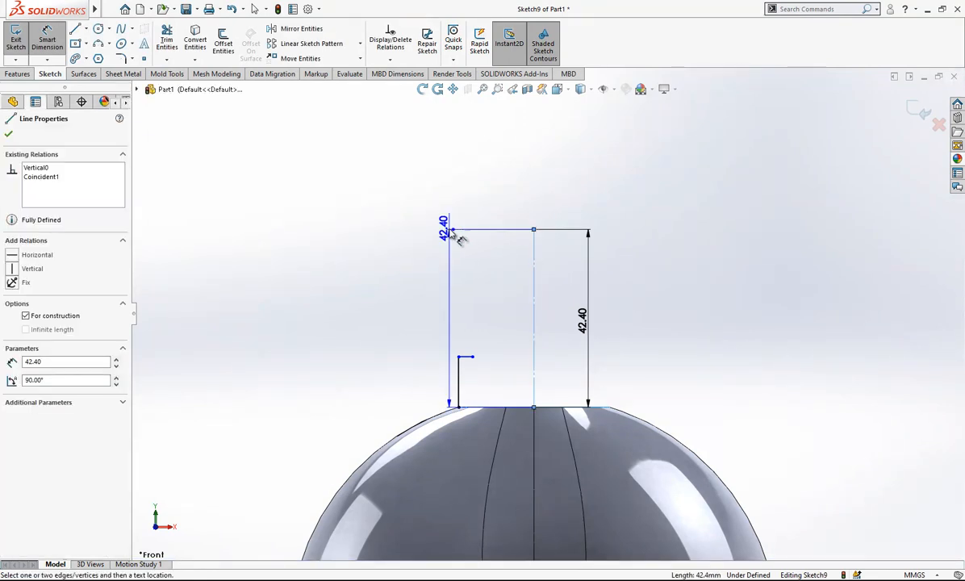
click(454, 229)
click(599, 186)
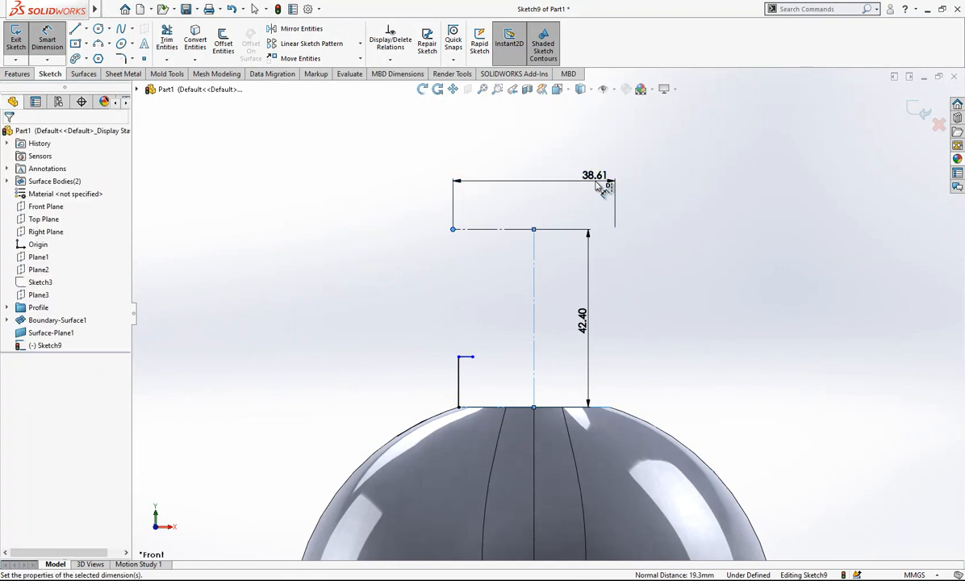
text(30.75)
key(Return)
click(766, 261)
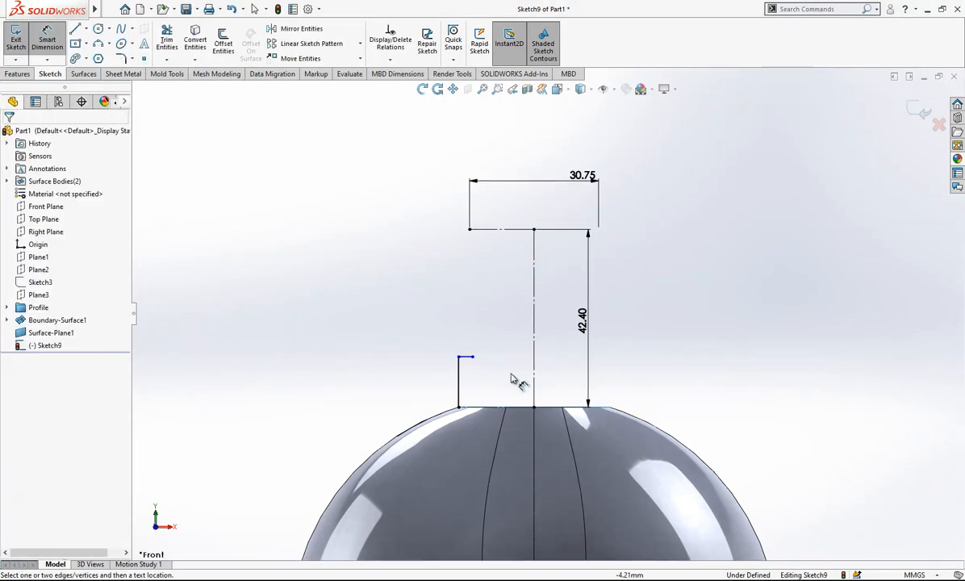
Dimension the height of the outer vertical line at the neck's base as 14 mm.
click(459, 390)
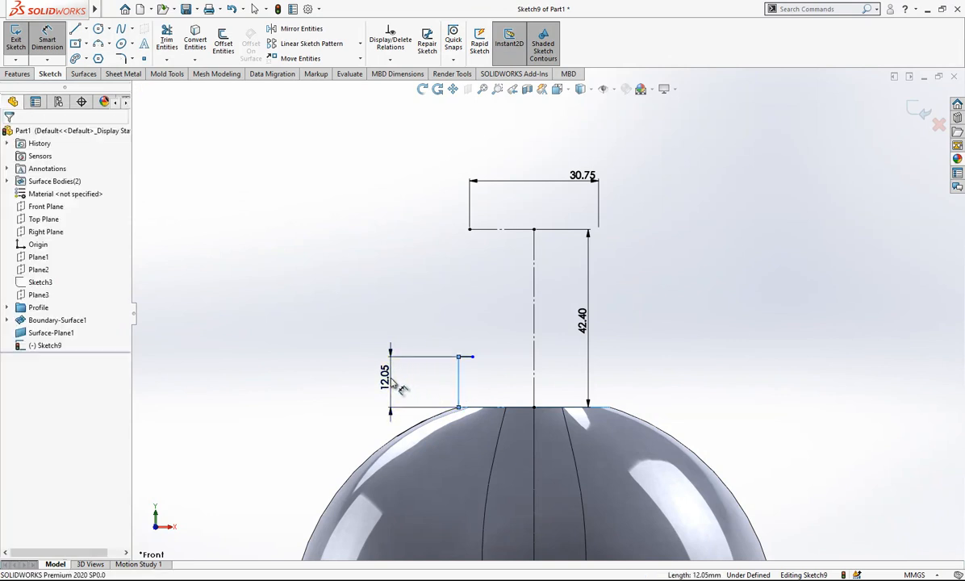
click(394, 384)
text(14)
key(Return)
click(506, 357)
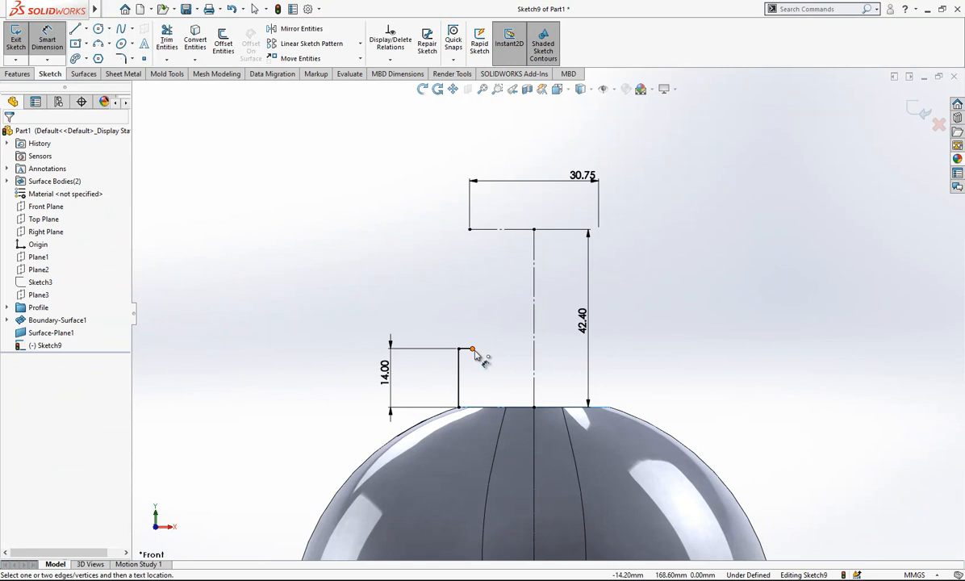
Dimension the width of the short horizontal step above the outer vertical line as 0.5 mm.
click(472, 349)
click(459, 360)
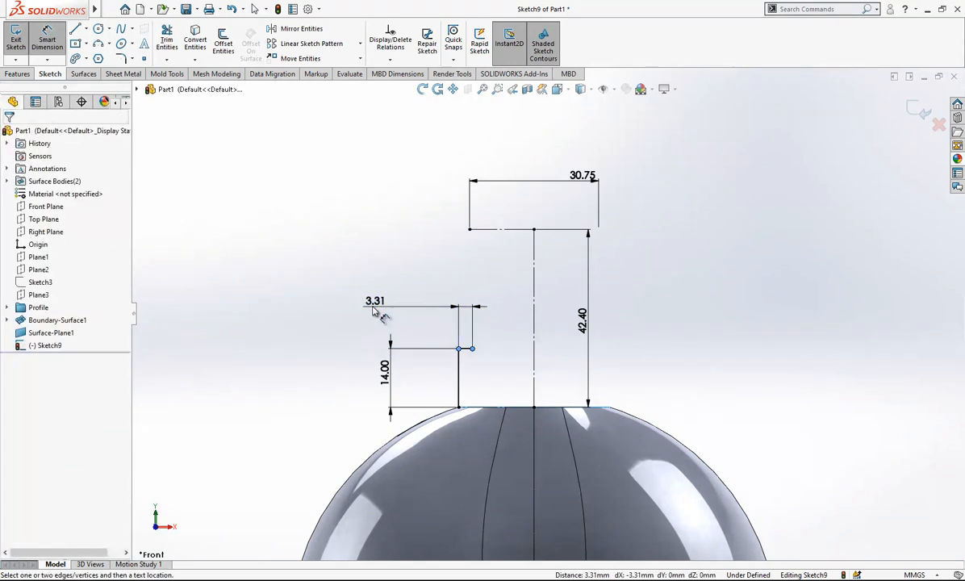
click(375, 313)
text(0.5)
key(Return)
click(446, 334)
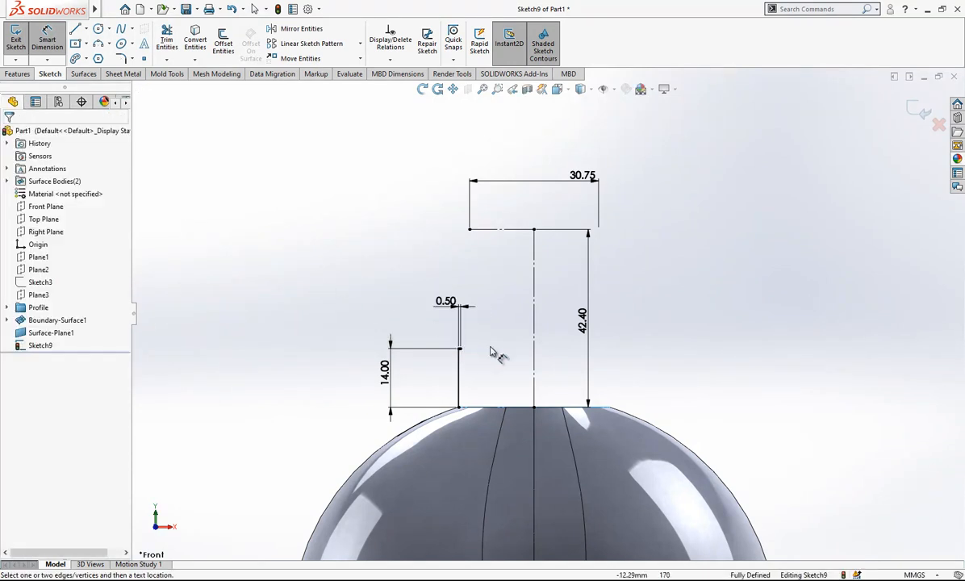
Continue the neck profile with a vertical line, an inward slant, a short vertical and an outward slant about 6.8 mm high, joining the top line.
scroll(503, 349, down, 2)
scroll(503, 349, down, 1)
click(75, 29)
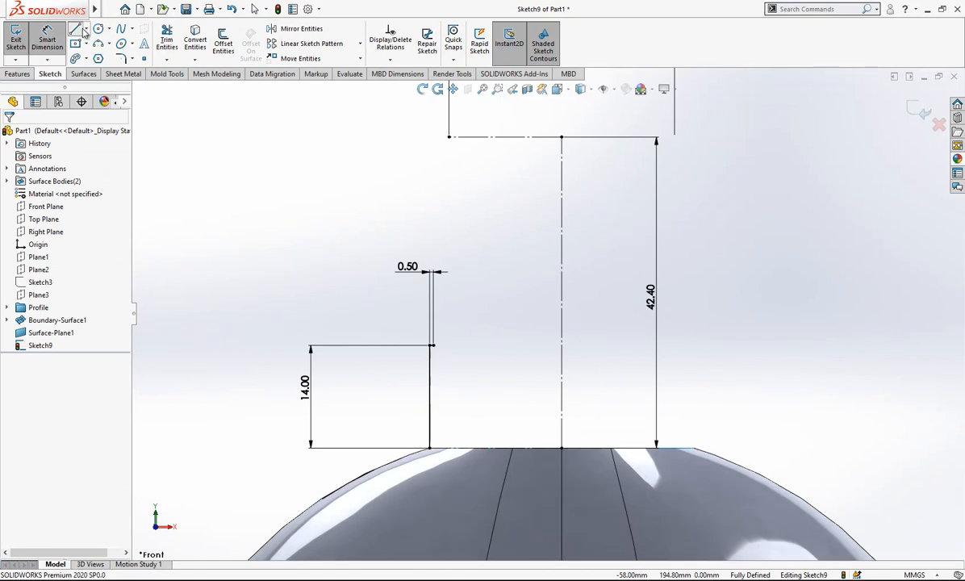
click(434, 347)
click(434, 244)
click(467, 194)
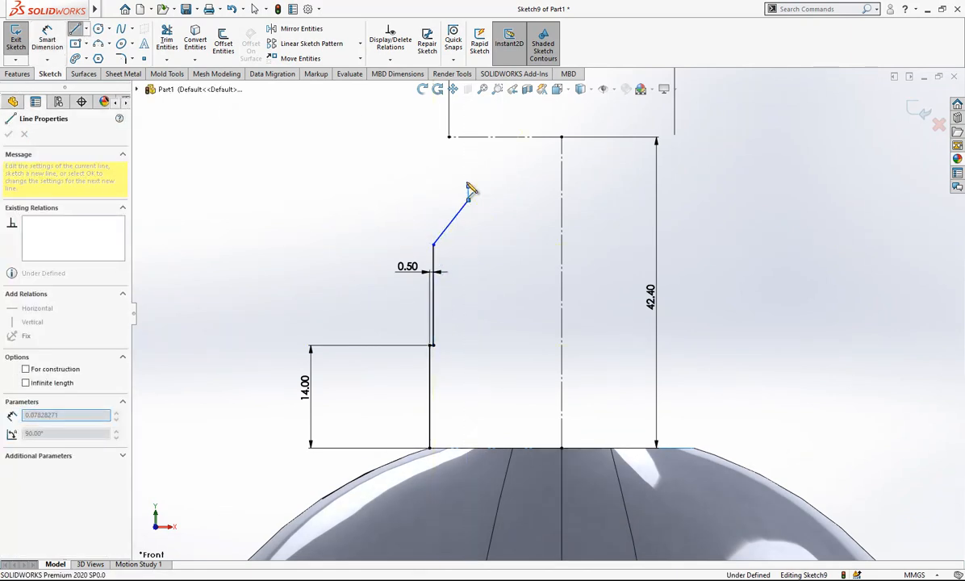
click(450, 137)
key(Escape)
Dimension the upper slanted line's height as 5 mm and the short vertical line below it as 1 mm.
click(47, 38)
click(459, 161)
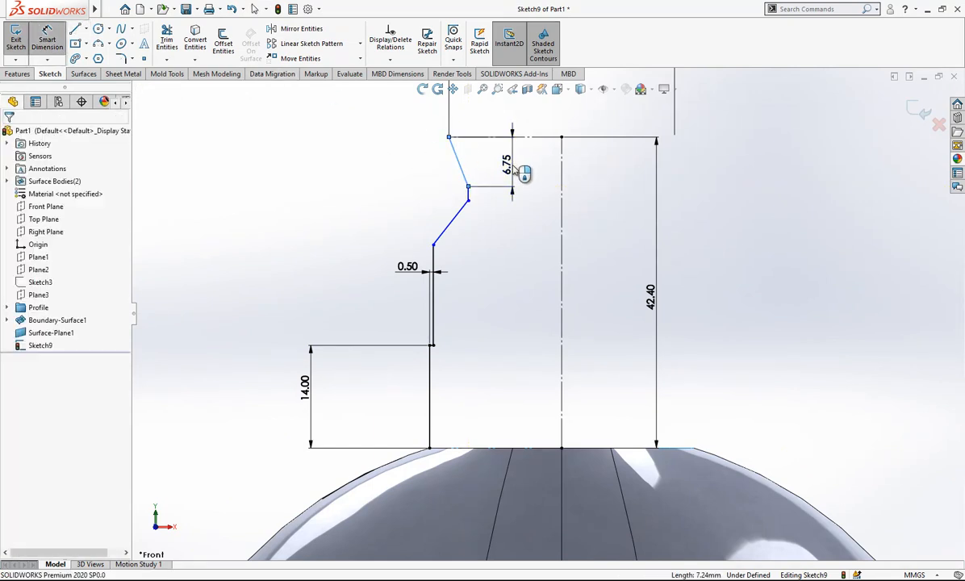
click(515, 167)
key(Return)
click(468, 187)
click(404, 191)
text(1)
key(Return)
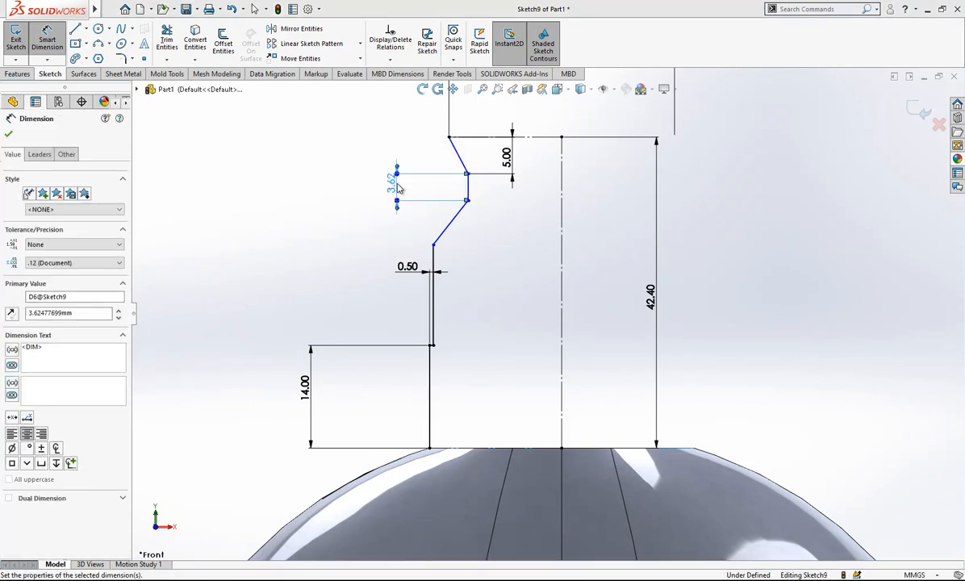
Dimension the vertical height of the lower slanted line as 5 mm.
click(449, 215)
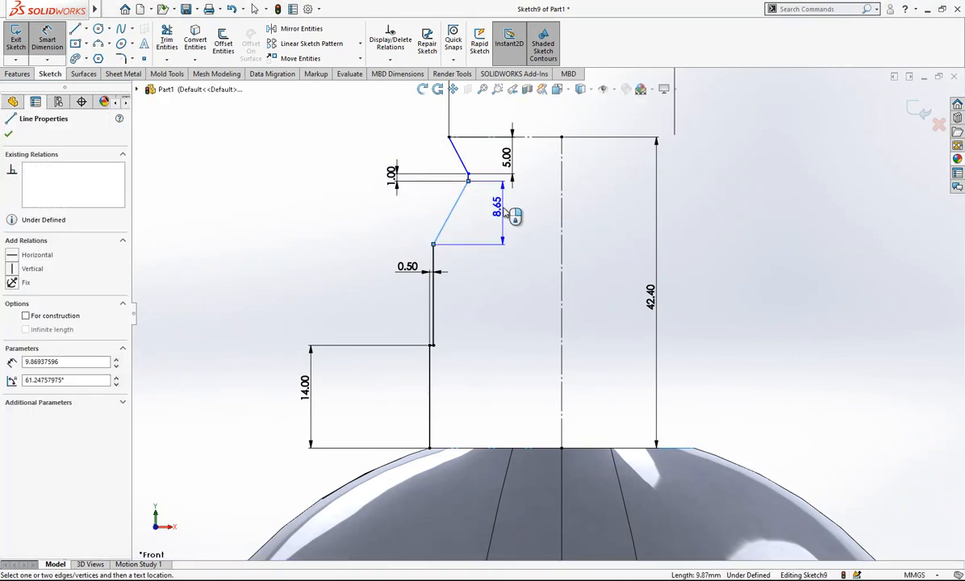
click(505, 212)
text(5)
key(Return)
click(474, 317)
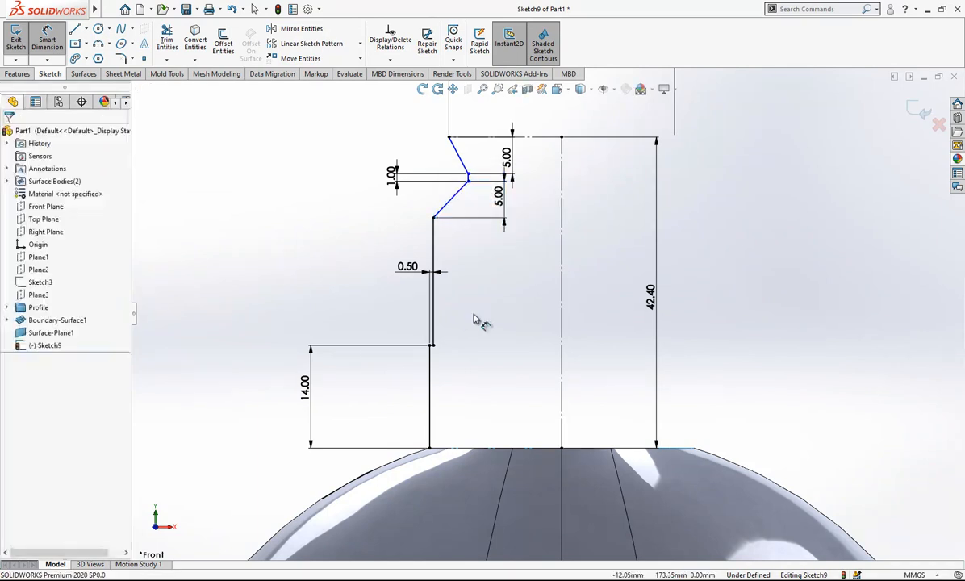
Dimension the neck groove's innermost point about the centre line as a doubled distance of 28 mm.
scroll(570, 175, up, 1)
click(559, 178)
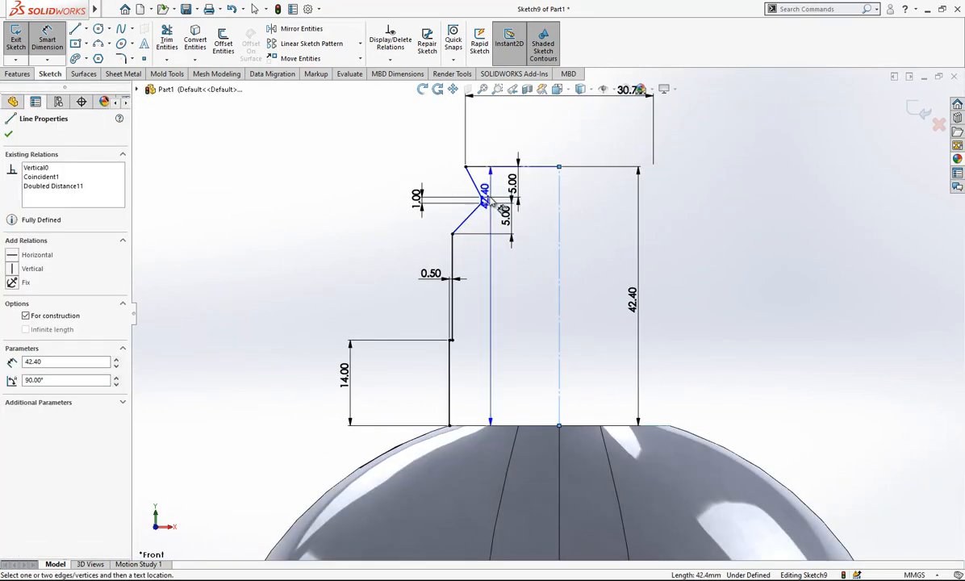
click(482, 198)
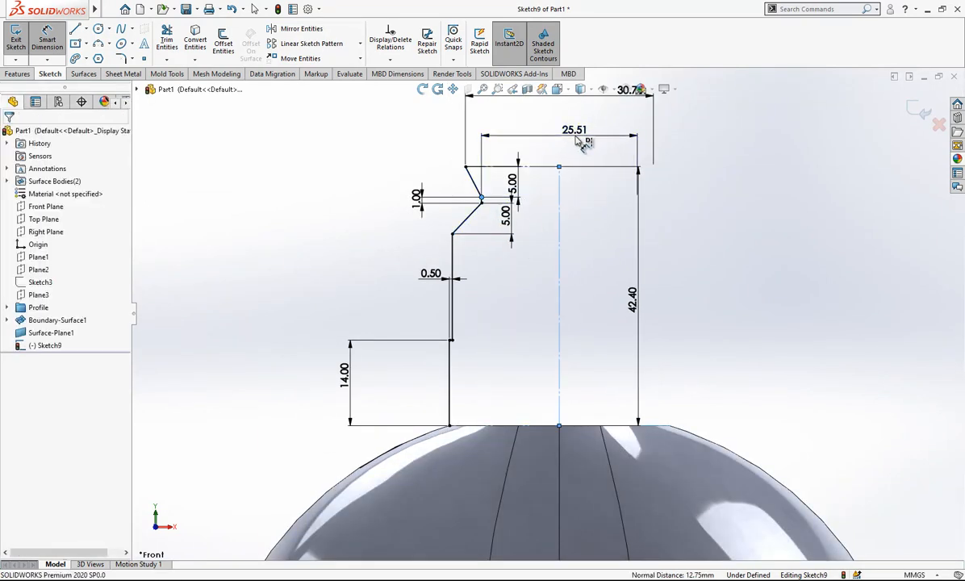
click(549, 135)
text(28)
key(Return)
click(786, 226)
scroll(637, 255, up, 1)
scroll(637, 255, down, 1)
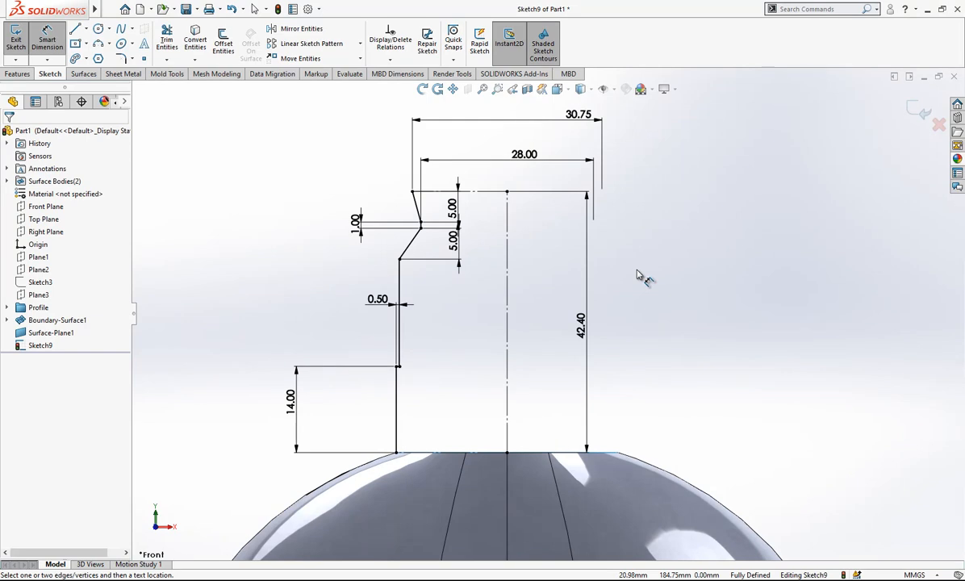
scroll(625, 311, up, 1)
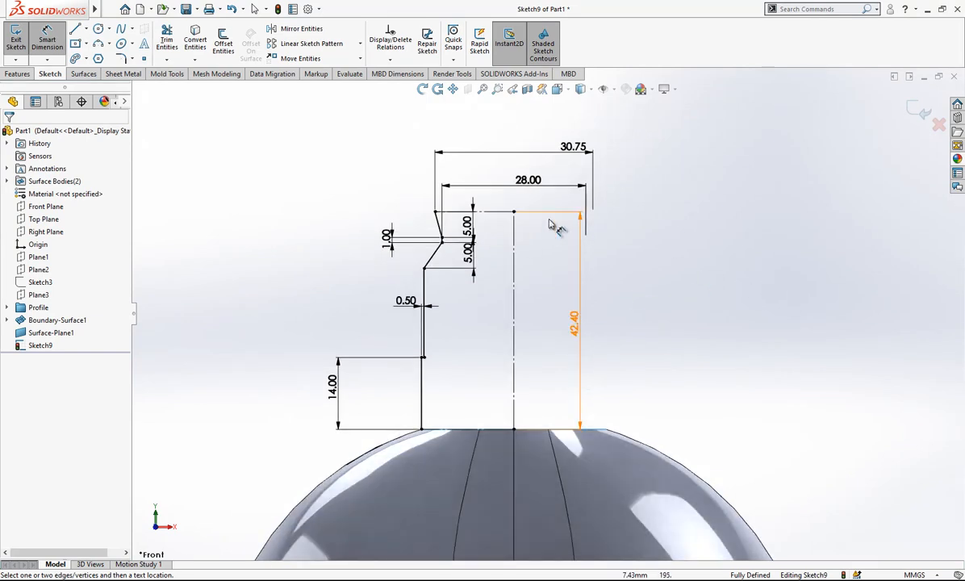
Change the top horizontal line from construction to regular geometry and exit the neck sketch.
key(Escape)
click(492, 212)
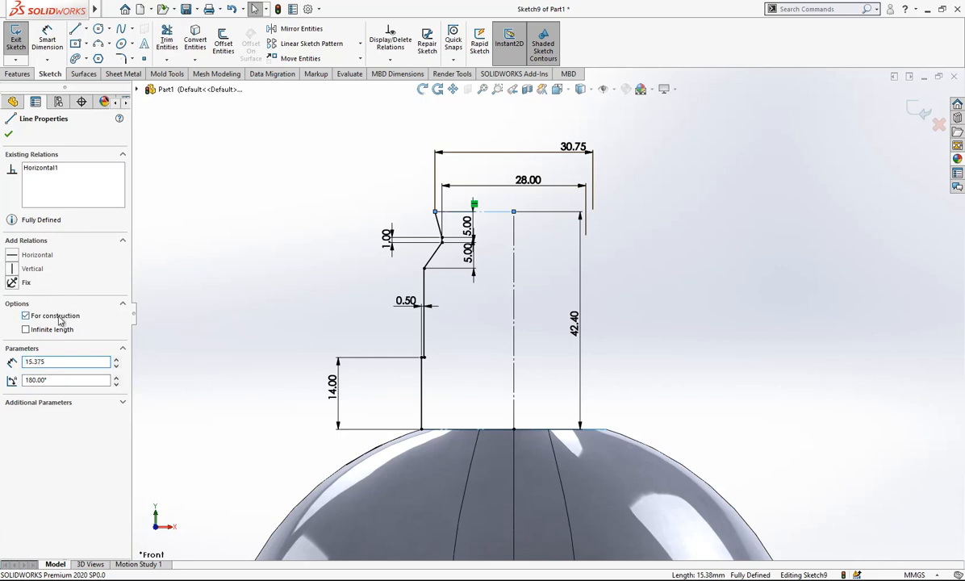
click(660, 231)
scroll(549, 315, up, 1)
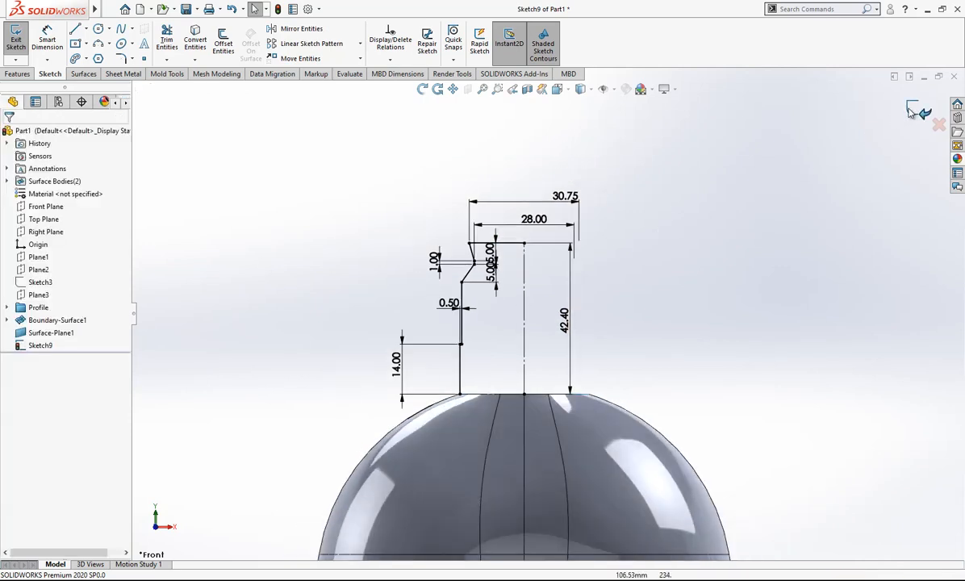
scroll(577, 356, down, 1)
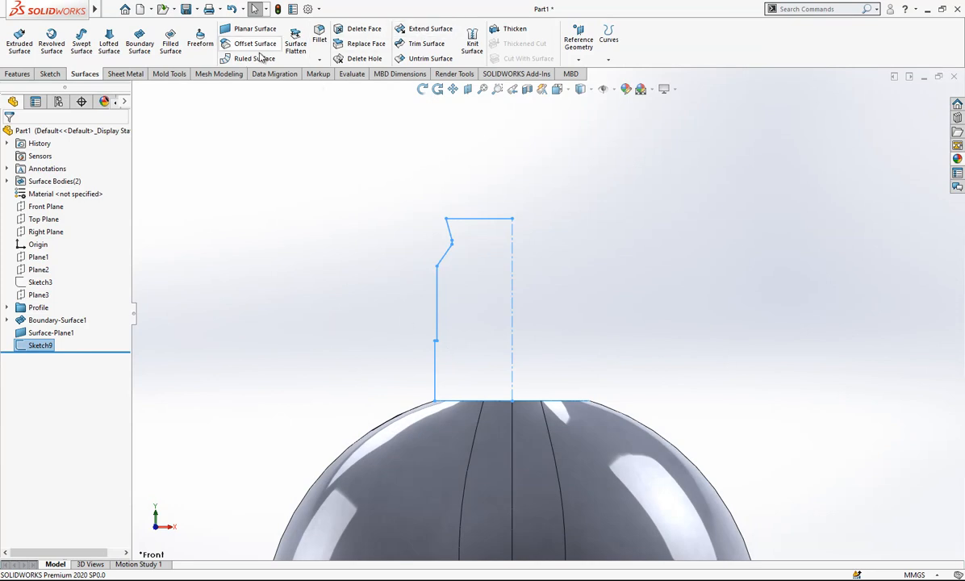
Create a revolved surface of the neck profile through 360 degrees about the vertical centre line.
click(50, 42)
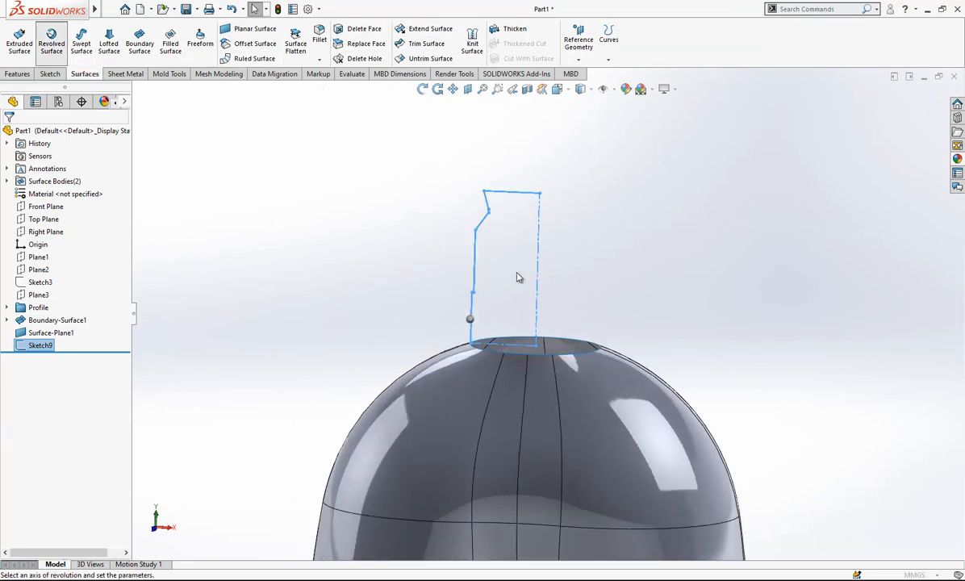
click(549, 172)
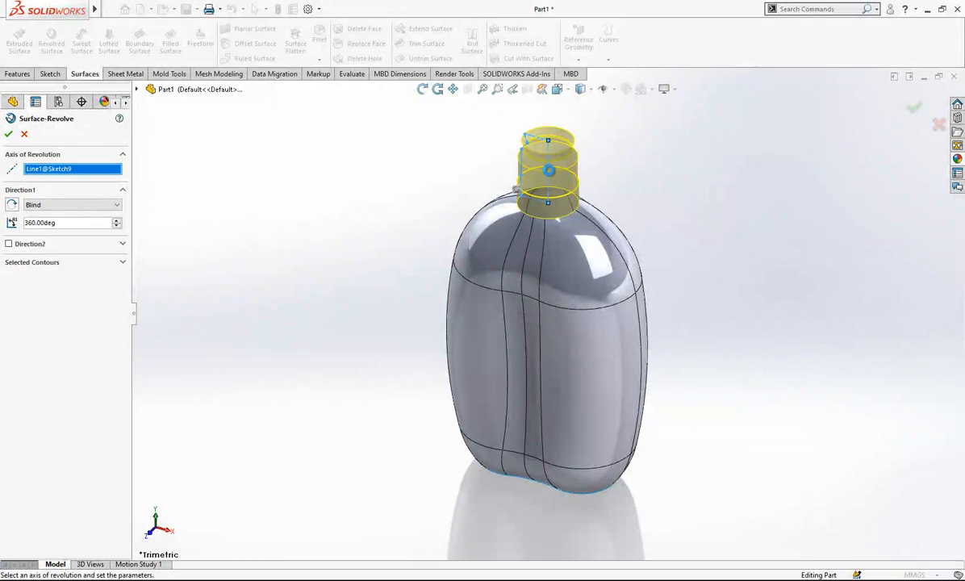
right_click(549, 174)
click(656, 336)
middle_drag(657, 336, 501, 159)
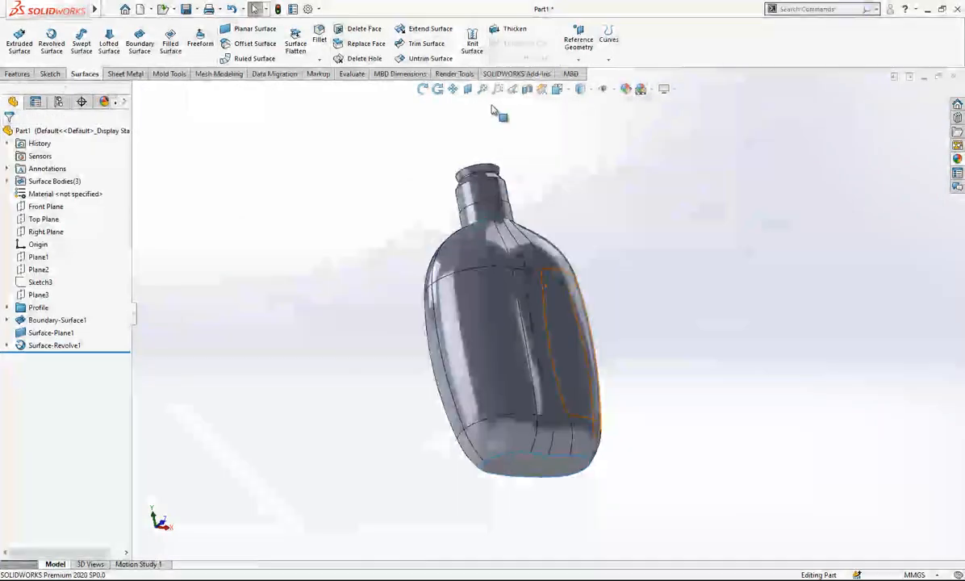
Knit the revolved neck, planar base and boundary surfaces together with Create solid and Merge entities enabled.
click(507, 29)
key(Escape)
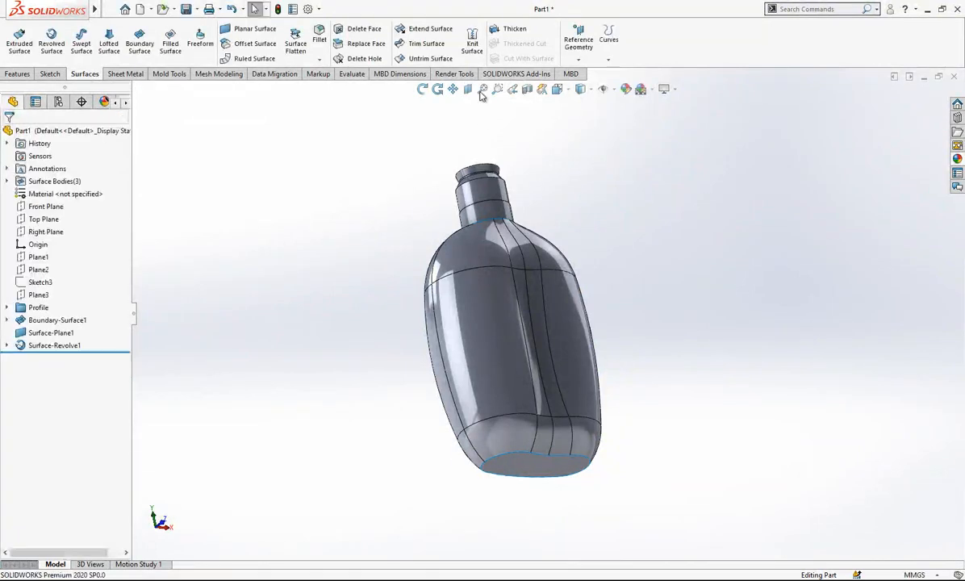
click(472, 40)
drag(688, 139, 306, 546)
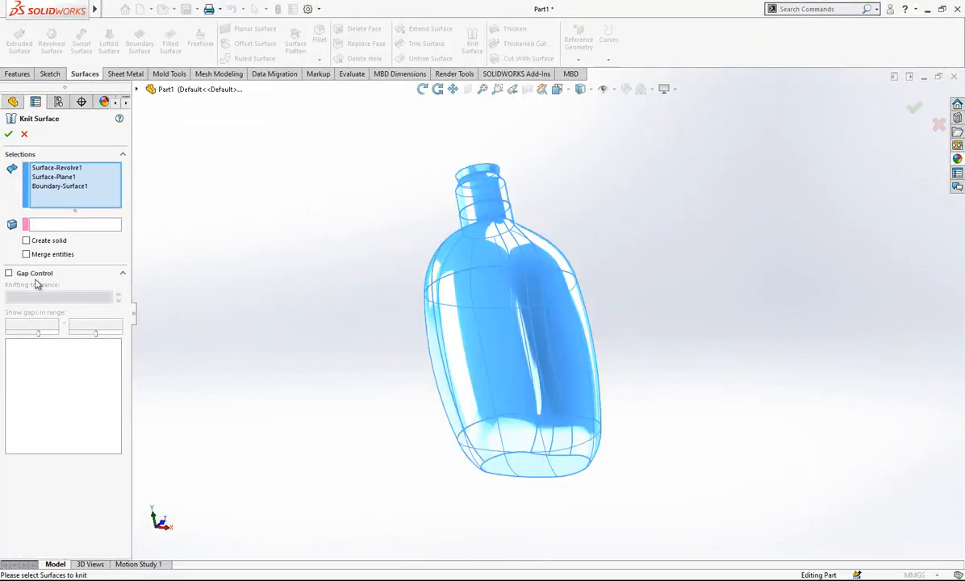
click(47, 242)
click(69, 253)
click(9, 133)
Examine the bottle's interior with a section view to check that the knitted body is solid, and restore the full view.
middle_drag(613, 291, 603, 399)
click(494, 88)
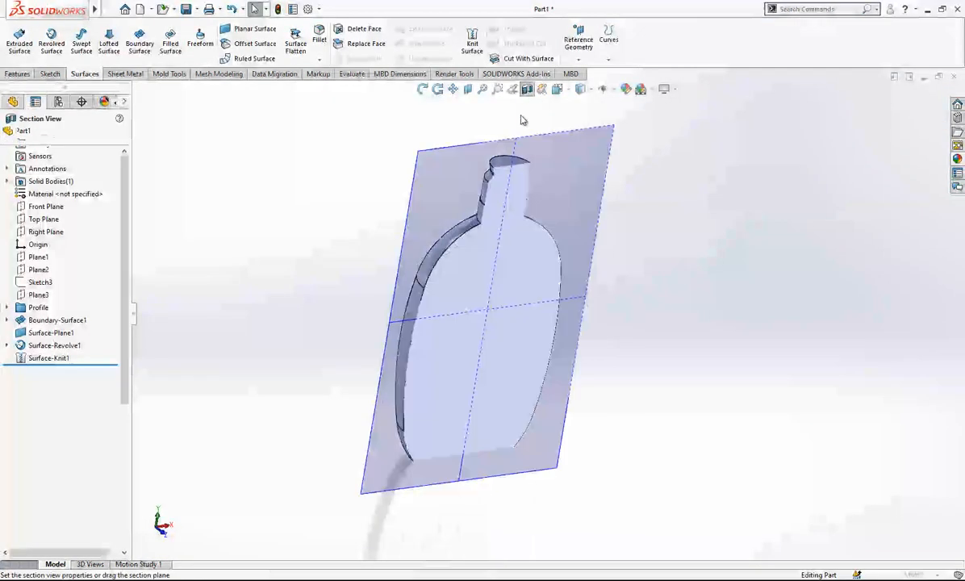
click(8, 134)
middle_drag(452, 339, 525, 315)
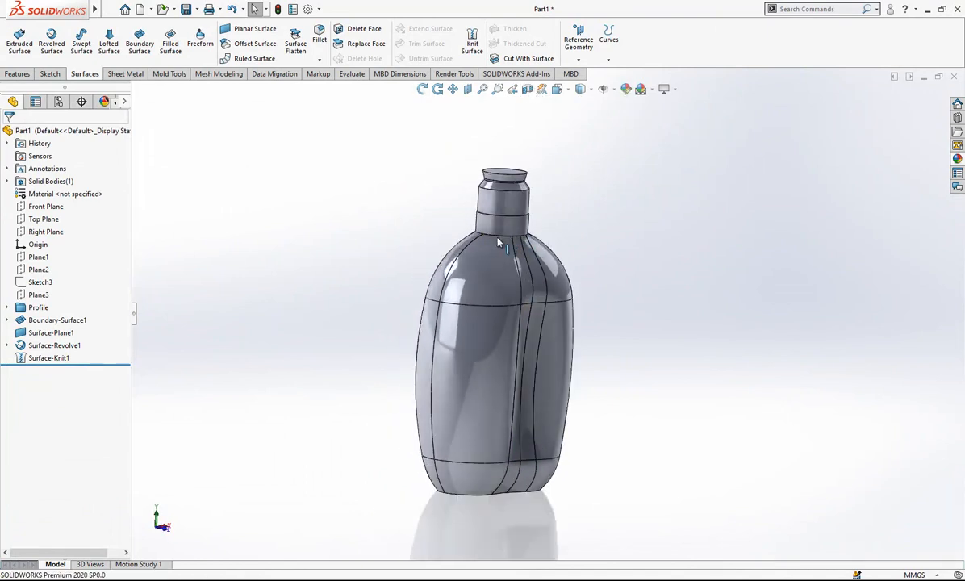
Fillet the edge where the neck meets the bottle's shoulder with a symmetric 2.5 mm radius.
click(498, 235)
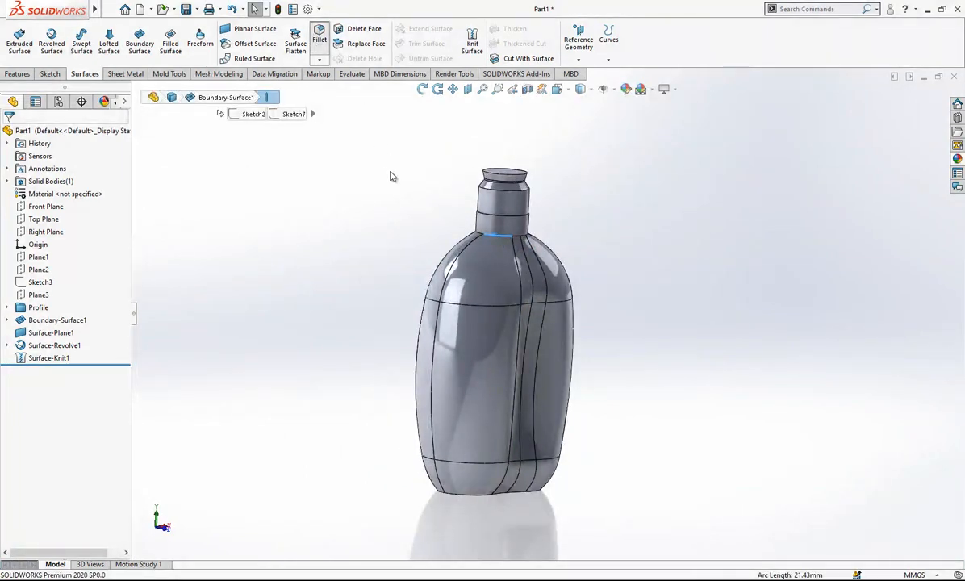
text(2.5)
key(Return)
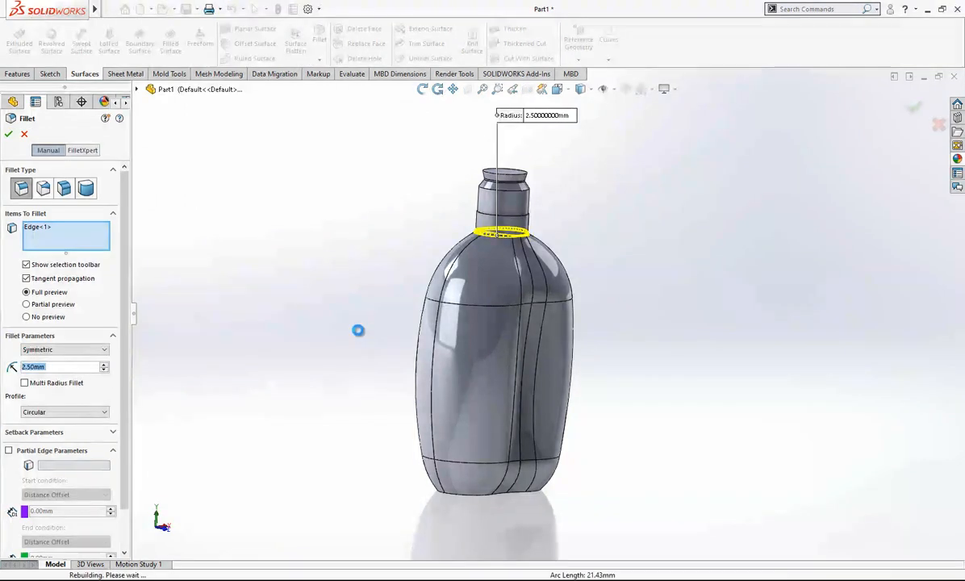
right_click(355, 329)
middle_drag(565, 434, 502, 314)
scroll(558, 416, down, 2)
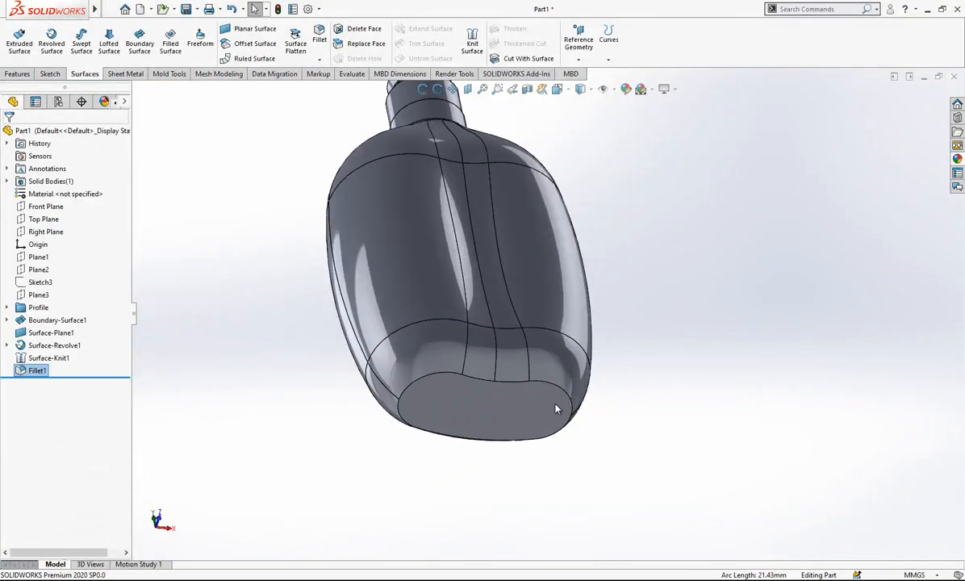
Sketch on the bottle's flat base face an inward offset of its outline at 6 mm.
click(559, 412)
click(610, 381)
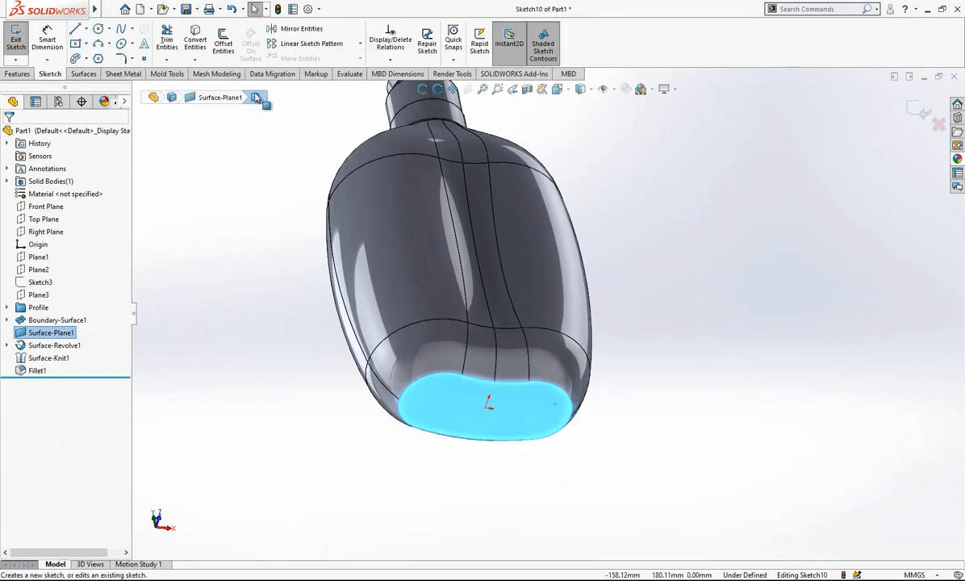
click(223, 42)
click(44, 194)
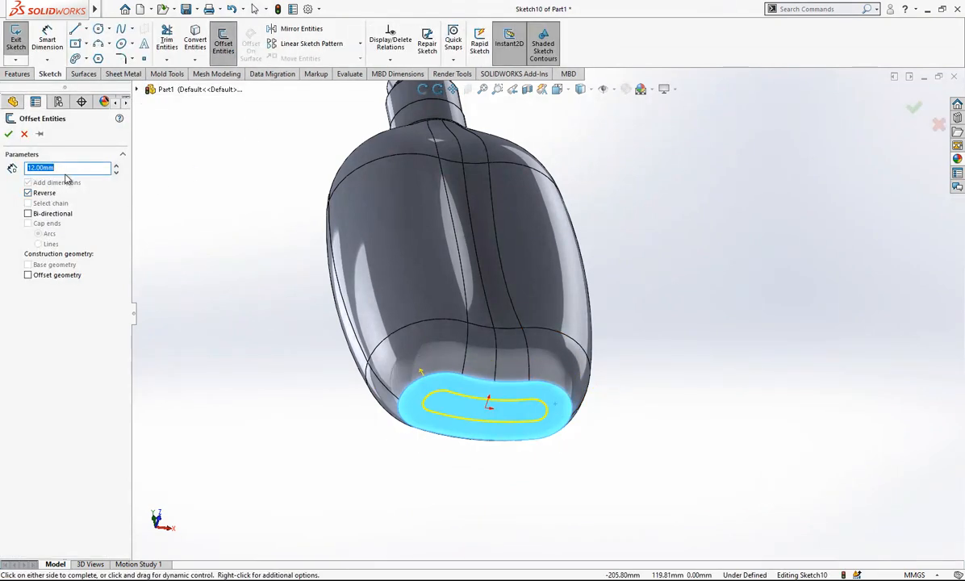
key(Return)
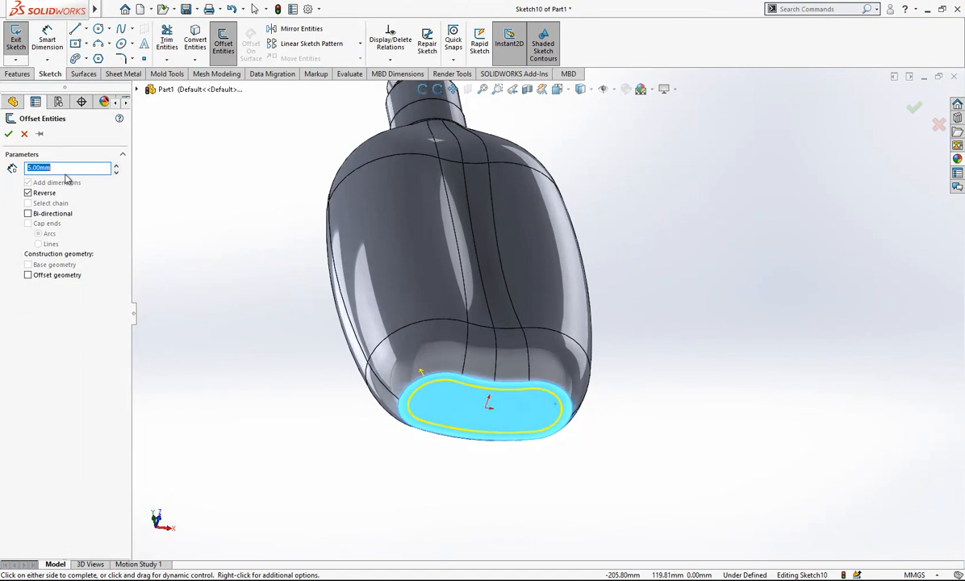
text(6)
key(Return)
key(Return)
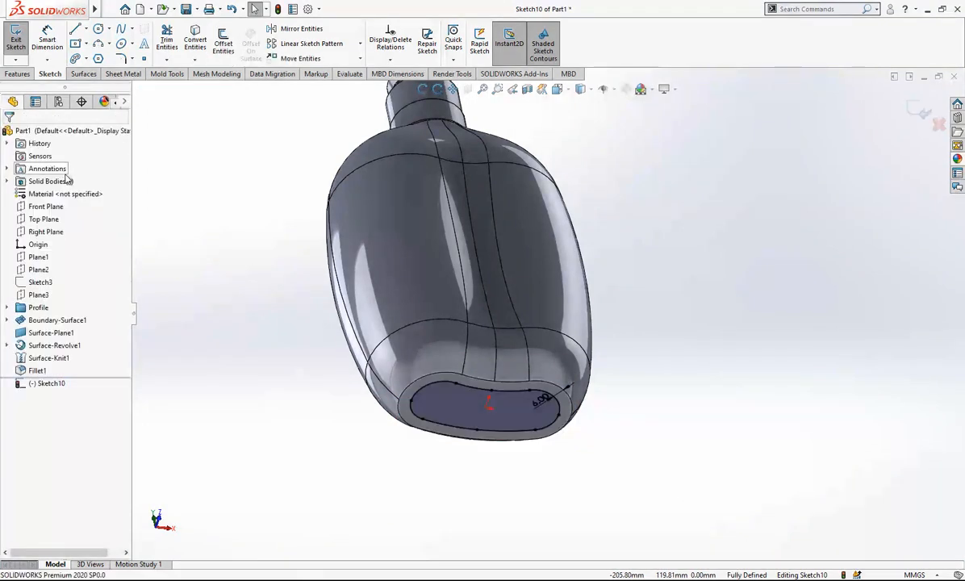
Cut the offset base outline into the bottle as a blind recess 5 mm deep with a 45-degree draft.
click(18, 75)
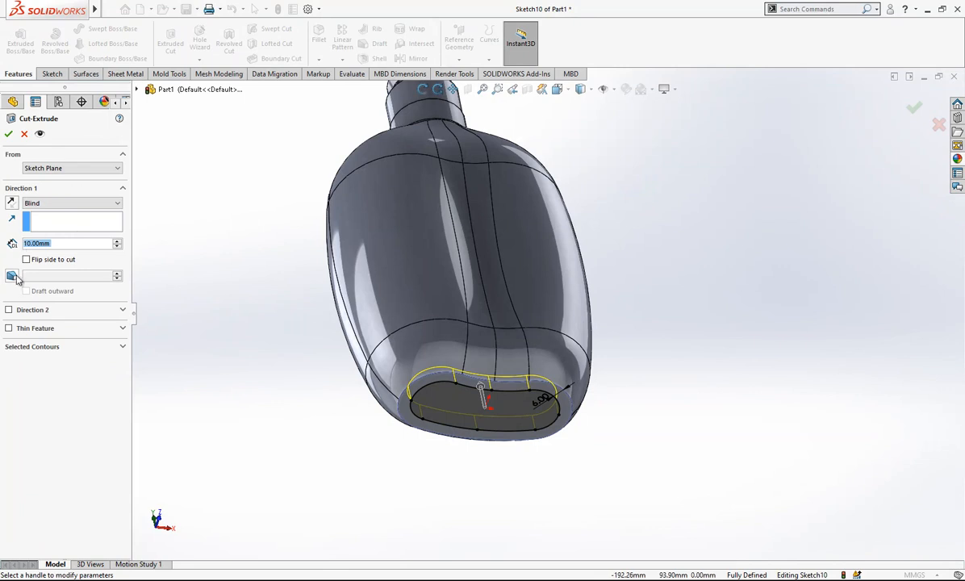
click(14, 277)
text(45)
key(Return)
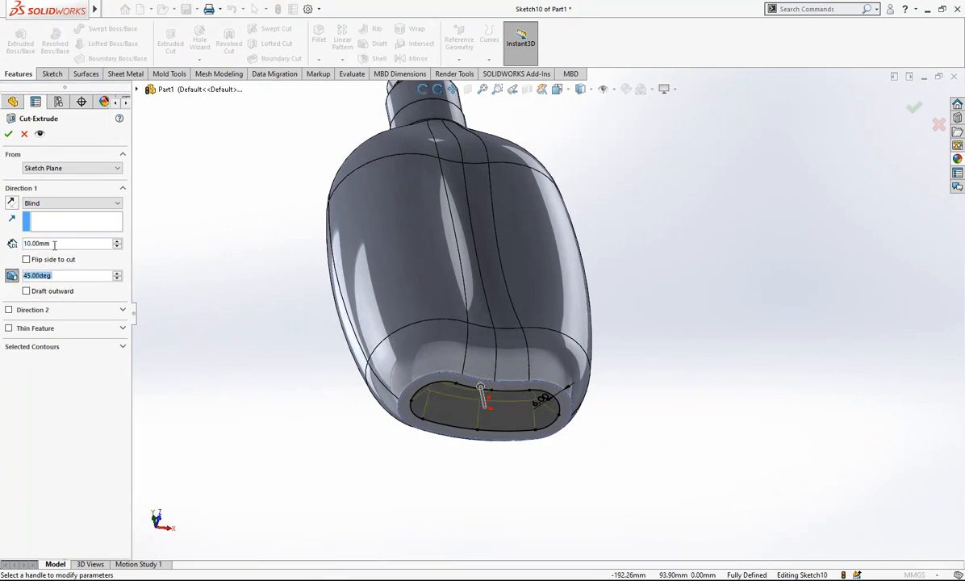
key(Return)
scroll(546, 381, down, 1)
middle_drag(546, 381, 363, 242)
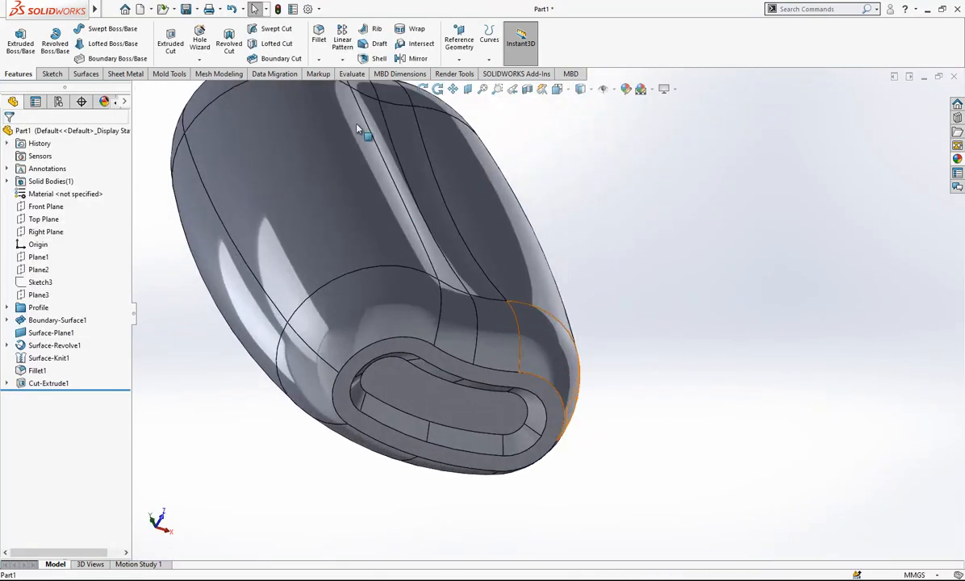
Fillet the outer edge of the bottle's base with a symmetric 10 mm radius.
click(413, 340)
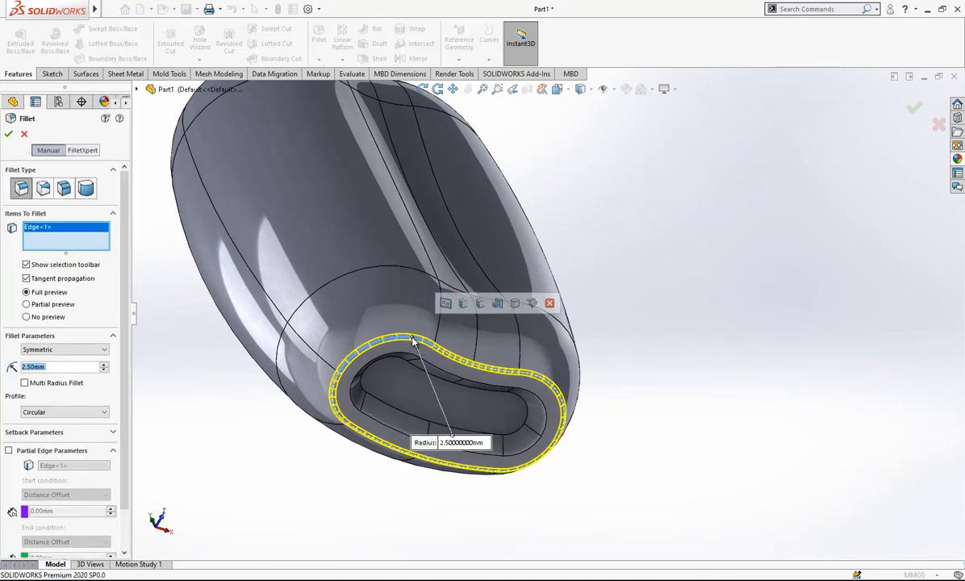
text(1)
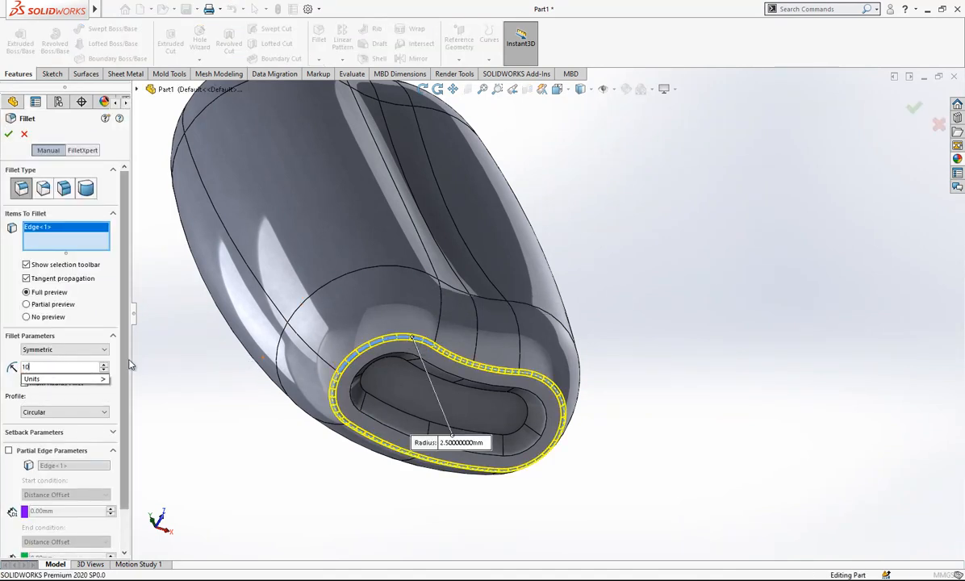
text(00mm)
key(Return)
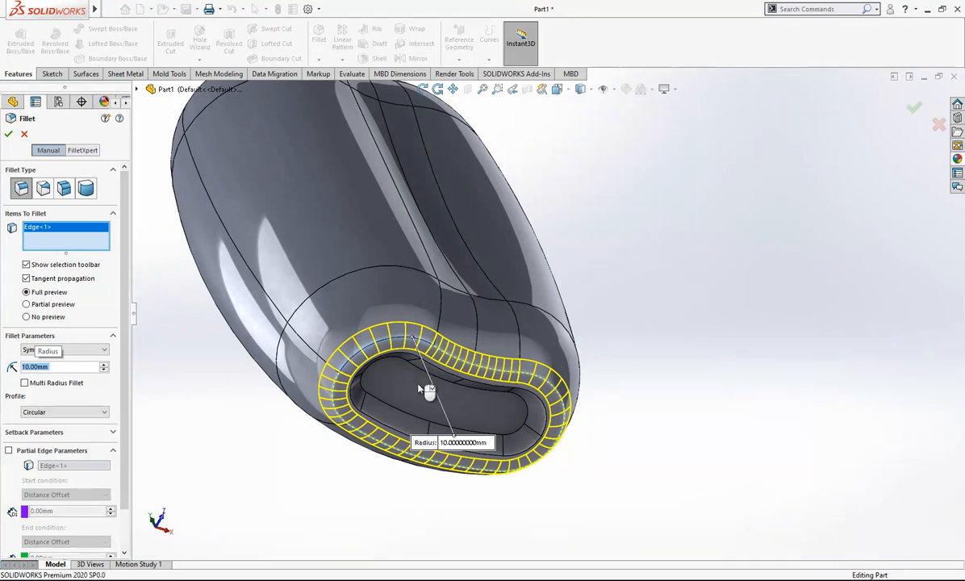
key(Return)
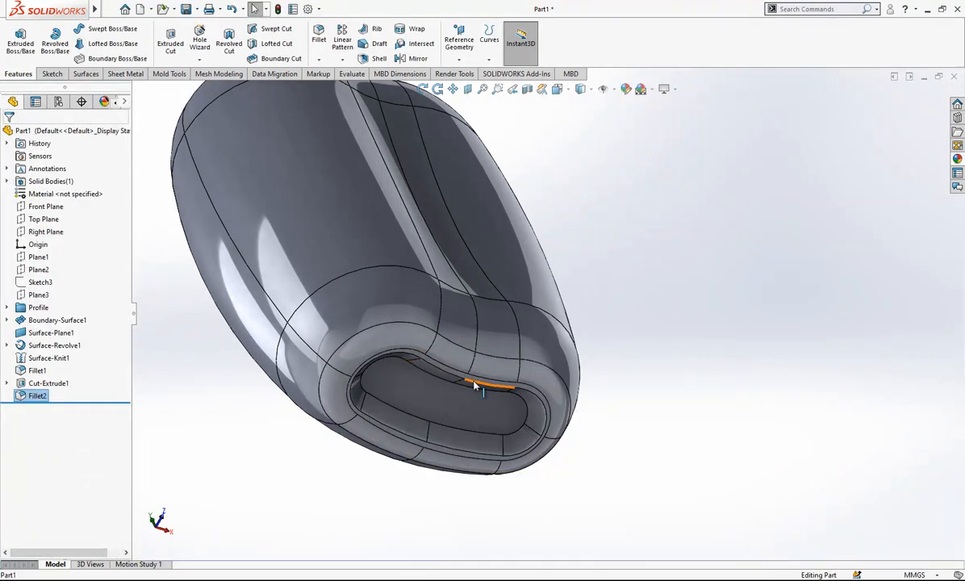
Fillet the rim and the inner floor edge of the base recess with a symmetric 5 mm radius.
click(475, 386)
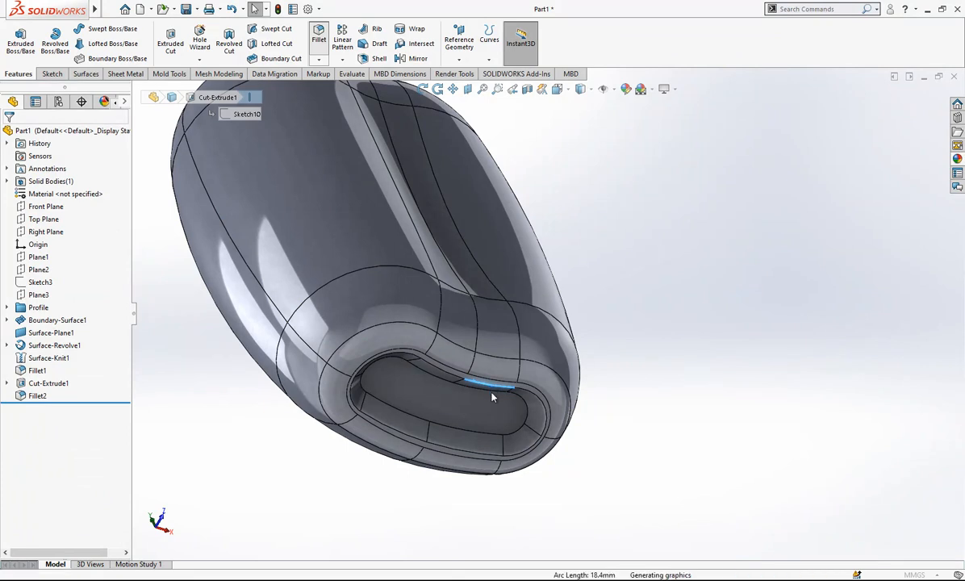
key(Return)
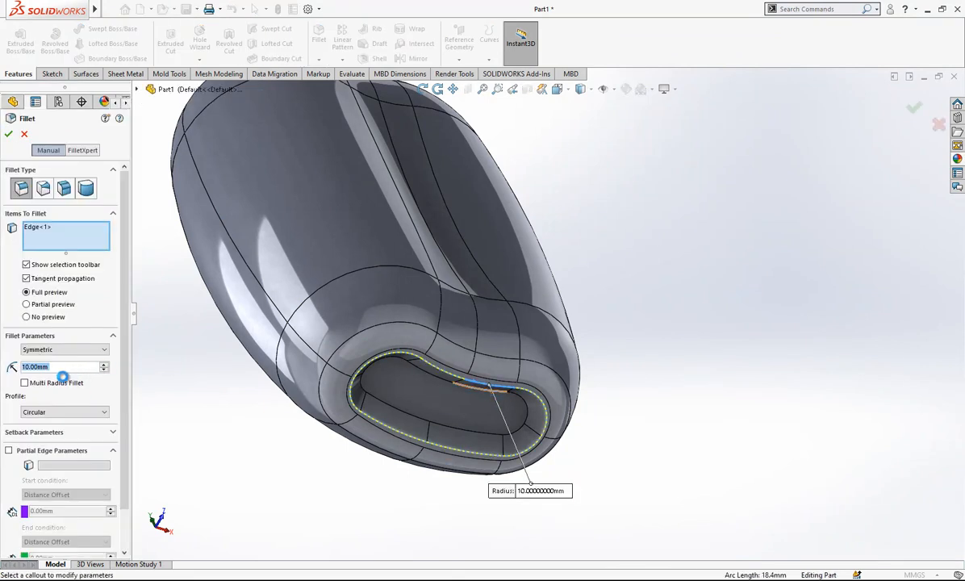
text(5)
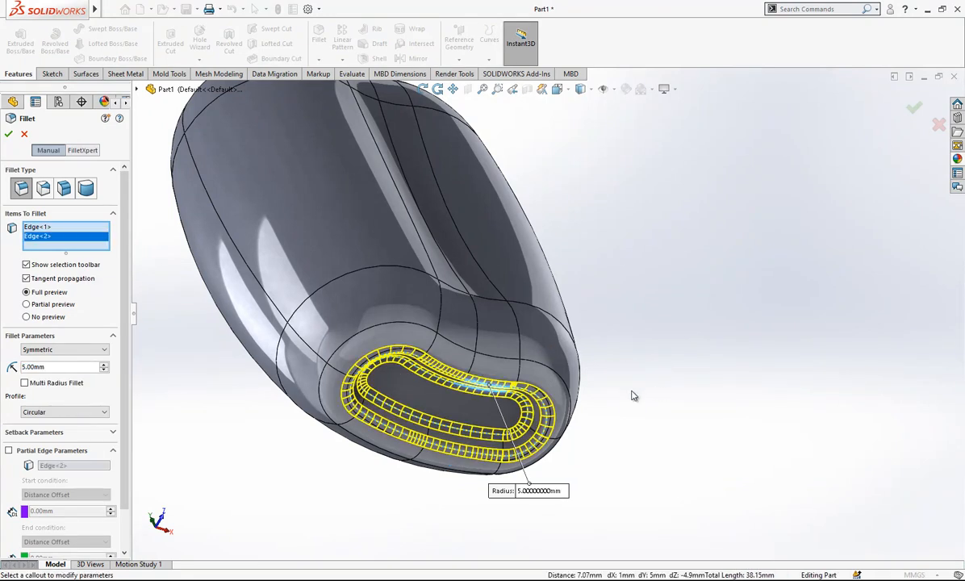
right_click(668, 352)
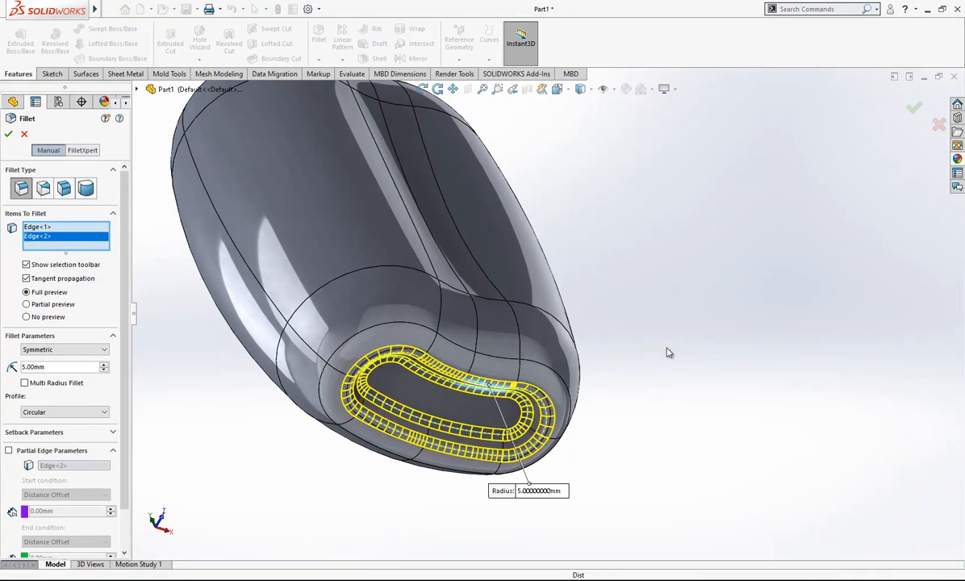
Edit the base recess cut and set its depth to 3.5 mm.
mouse_move(527, 368)
middle_down()
mouse_move(499, 416)
mouse_move(430, 267)
mouse_move(370, 215)
mouse_move(475, 322)
mouse_move(147, 399)
middle_up()
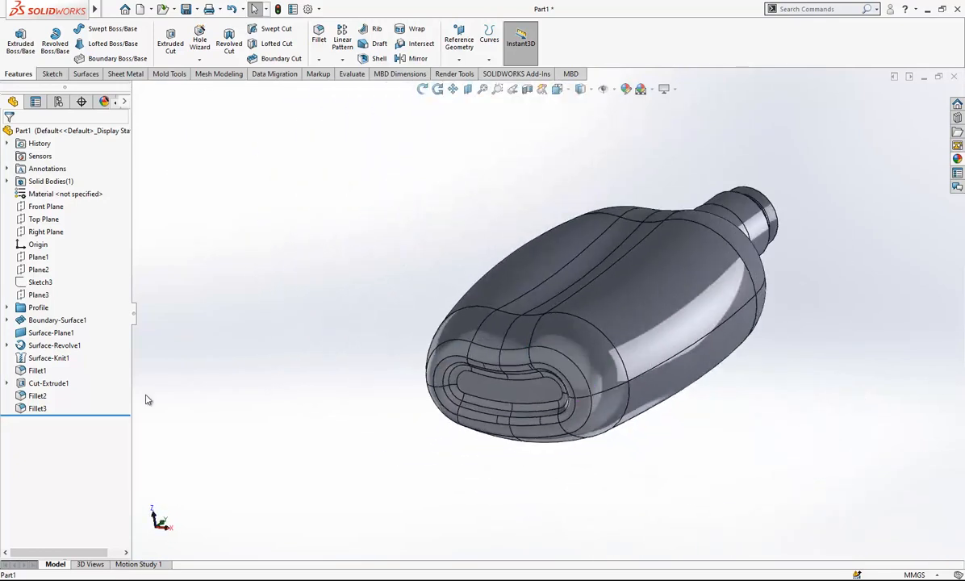
click(47, 382)
click(47, 348)
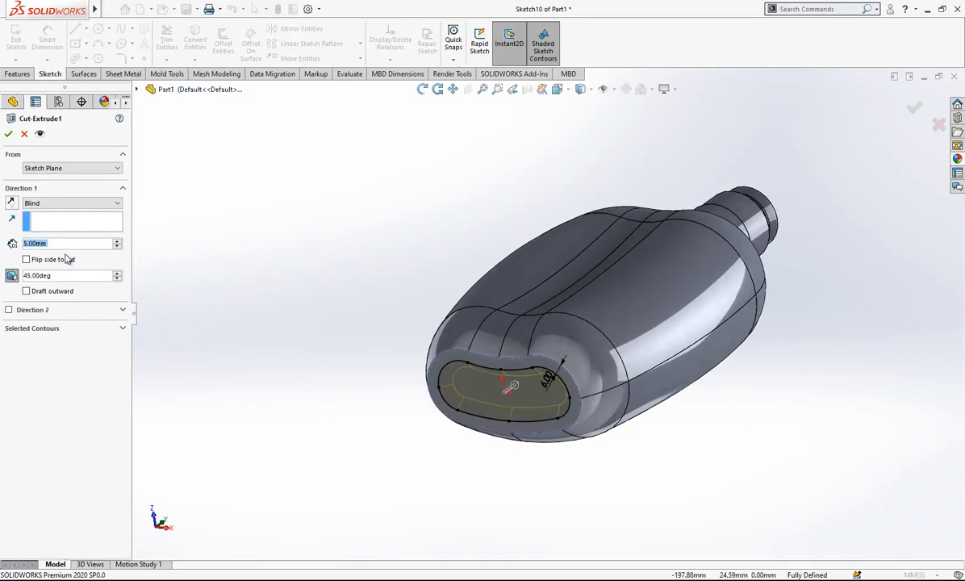
text(3.5)
key(Return)
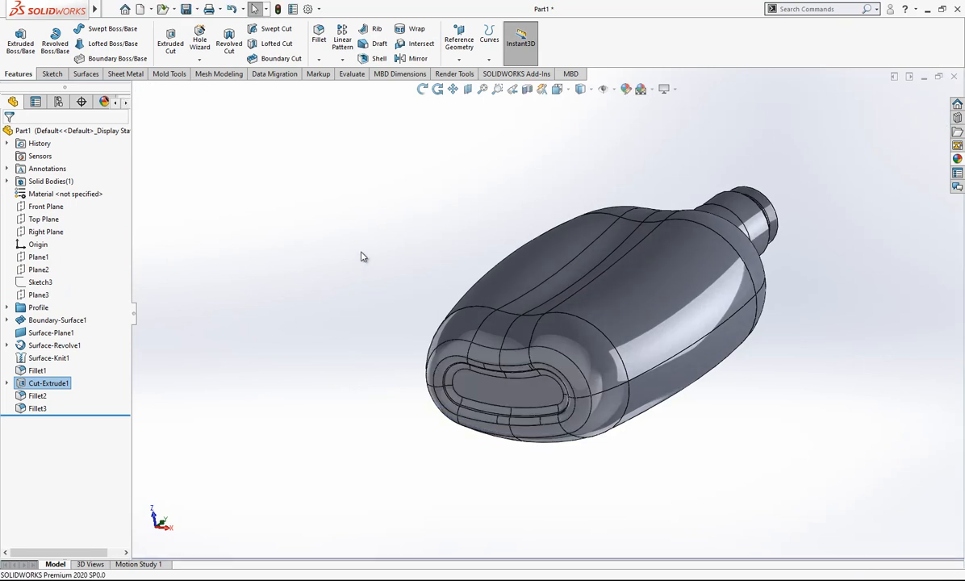
Edit the fillet on the outer base edge and set its radius to 7.5 mm.
mouse_move(609, 258)
middle_down()
mouse_move(635, 333)
mouse_move(599, 253)
middle_up()
scroll(476, 355, down, 5)
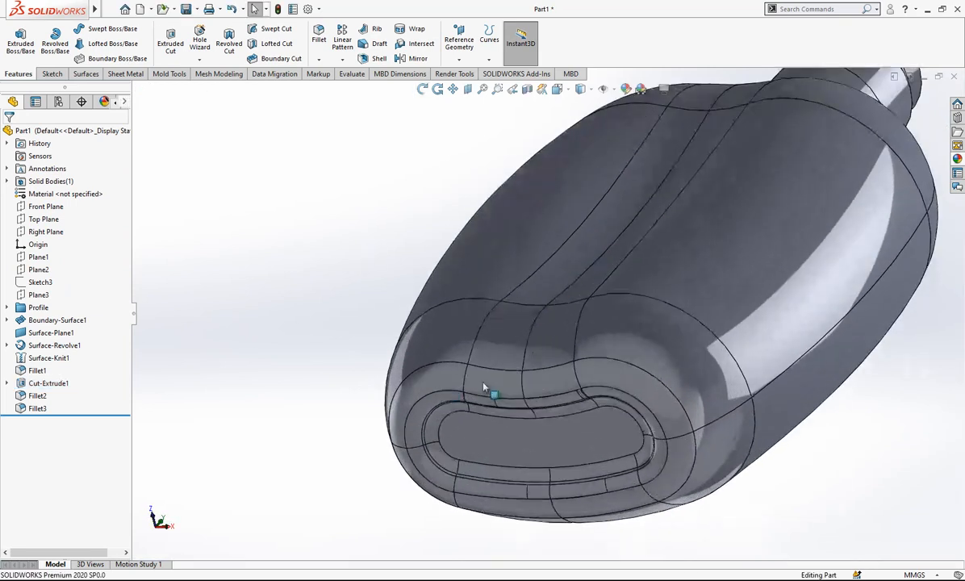
click(447, 380)
click(477, 325)
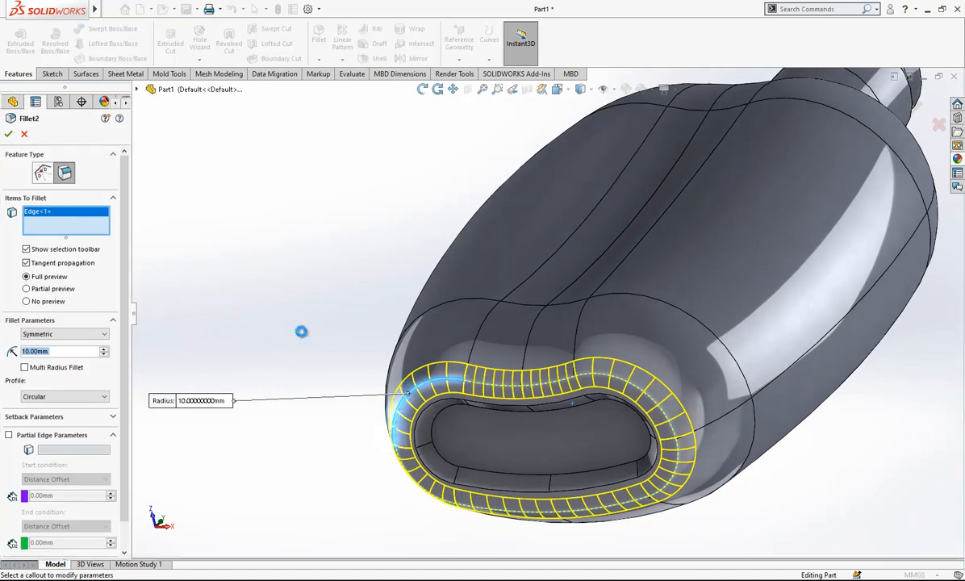
text(7.5)
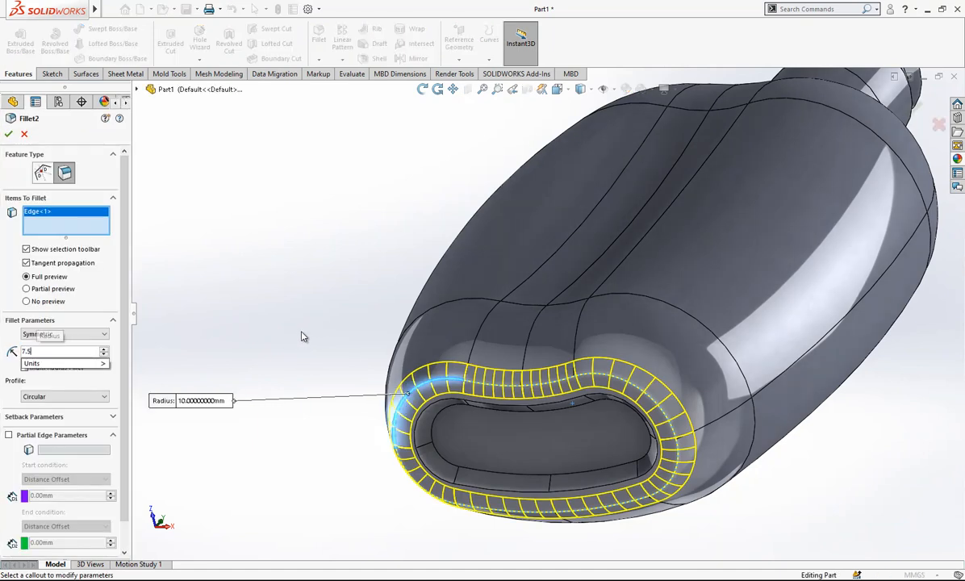
key(Return)
right_click(299, 336)
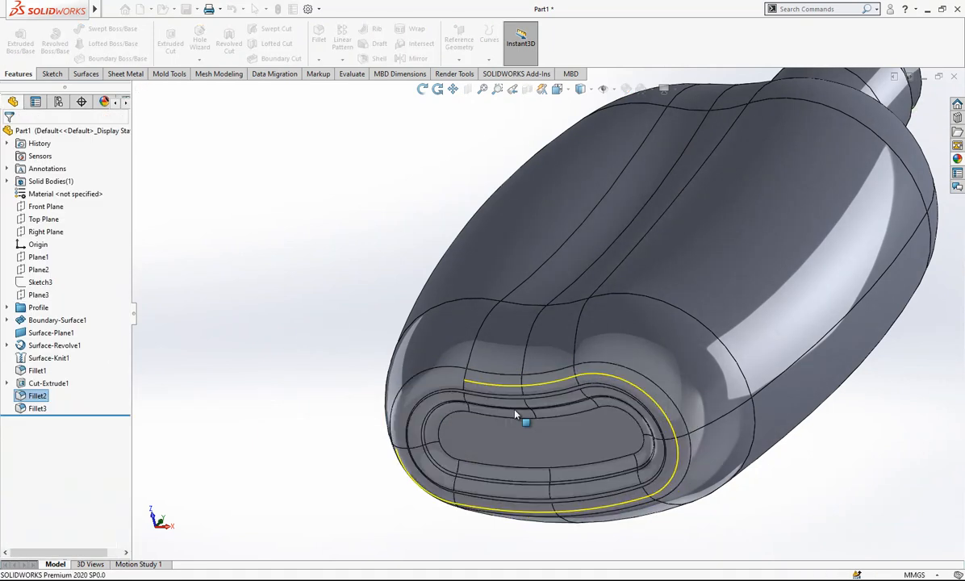
Shell the bottle to a 1.5 mm wall thickness, removing the flat top face of the neck.
scroll(565, 392, up, 1)
middle_drag(634, 396, 510, 154)
scroll(510, 153, down, 3)
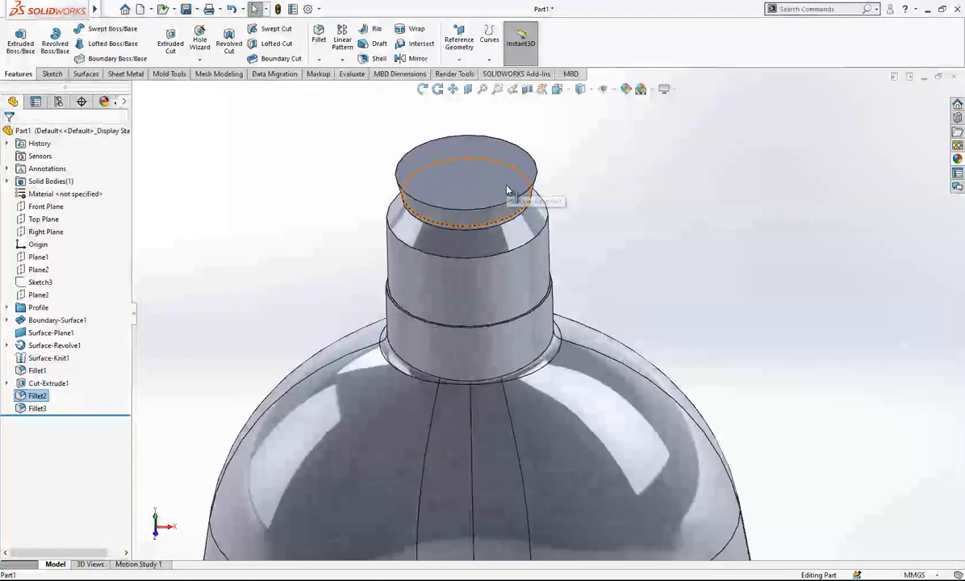
click(376, 59)
click(458, 171)
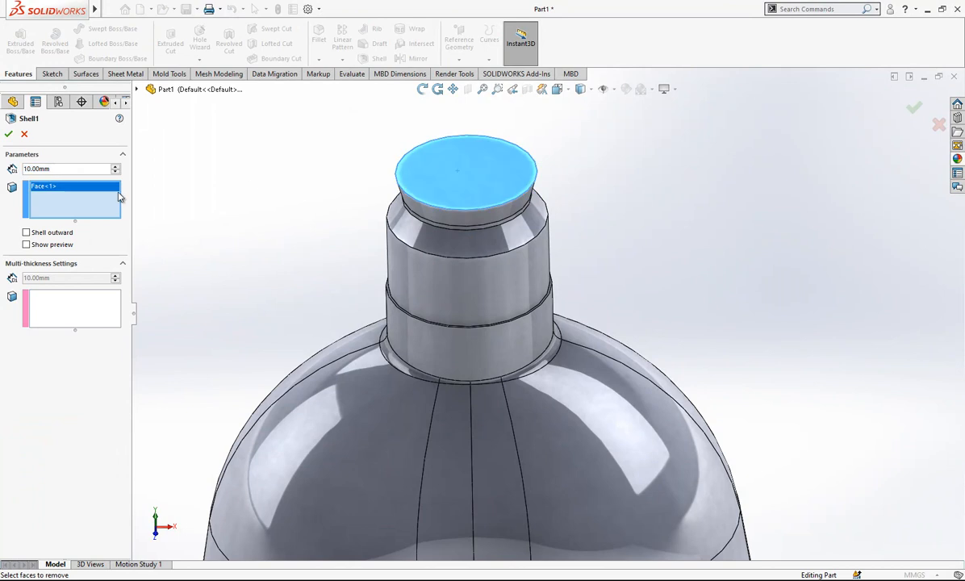
text(1.5)
key(Return)
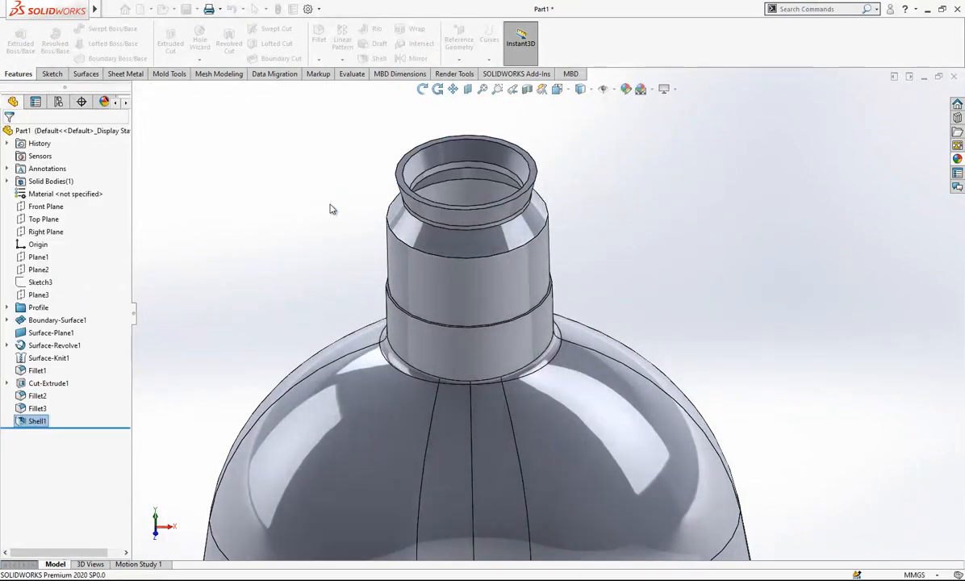
Orient the bottle to the front view and start a sketch on the Front Plane.
scroll(520, 218, up, 1)
middle_drag(513, 215, 502, 142)
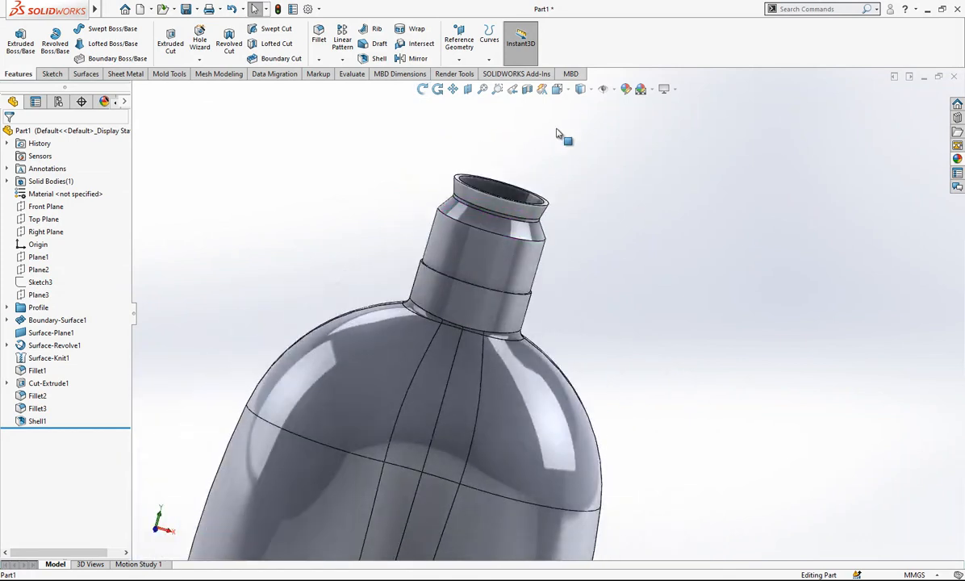
click(563, 96)
click(518, 216)
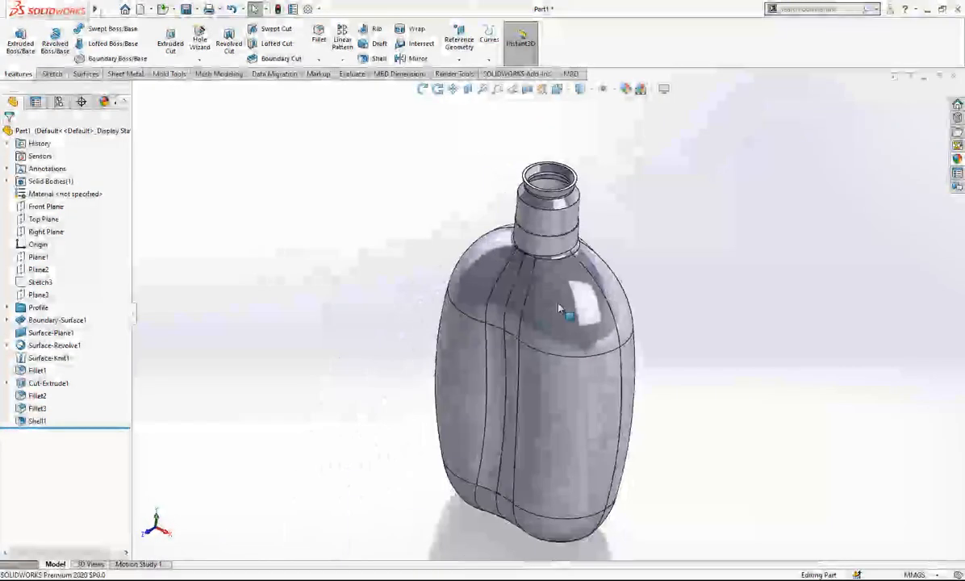
middle_drag(621, 225, 610, 136)
click(561, 93)
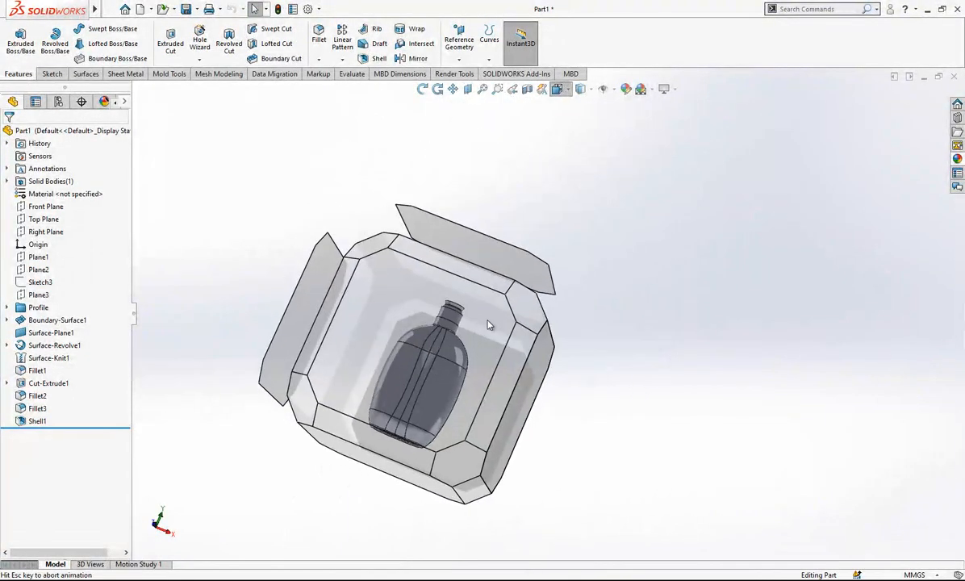
click(482, 323)
scroll(680, 284, up, 2)
scroll(663, 194, down, 3)
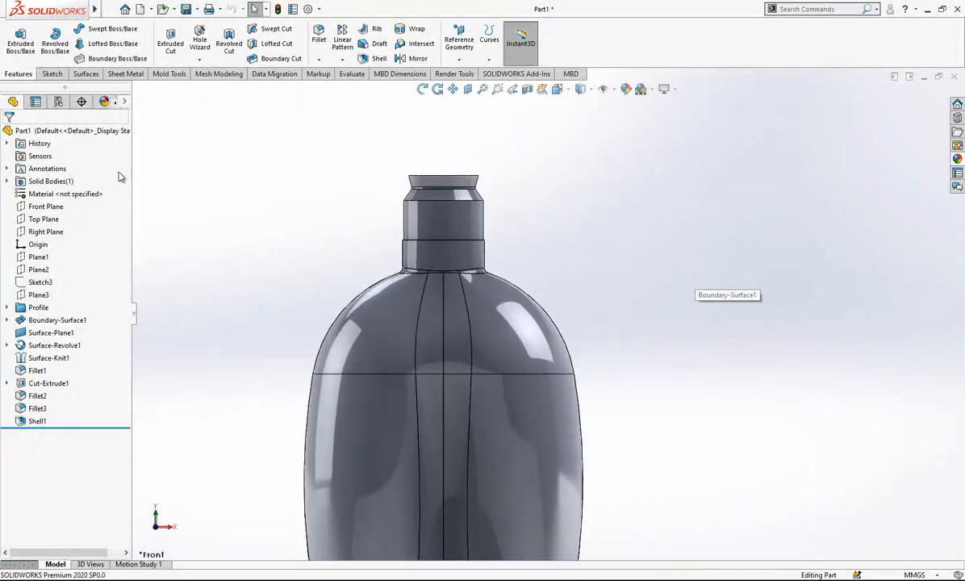
click(46, 207)
click(61, 191)
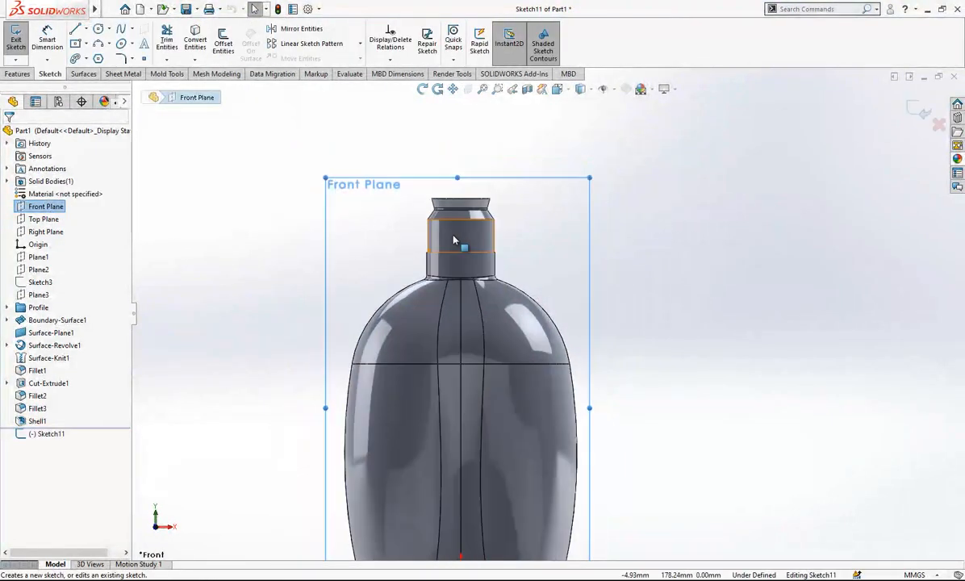
Sketch a vertical construction line about 28.4 mm long on the neck's axis, from the neck's step edge up to the mouth.
scroll(549, 206, down, 4)
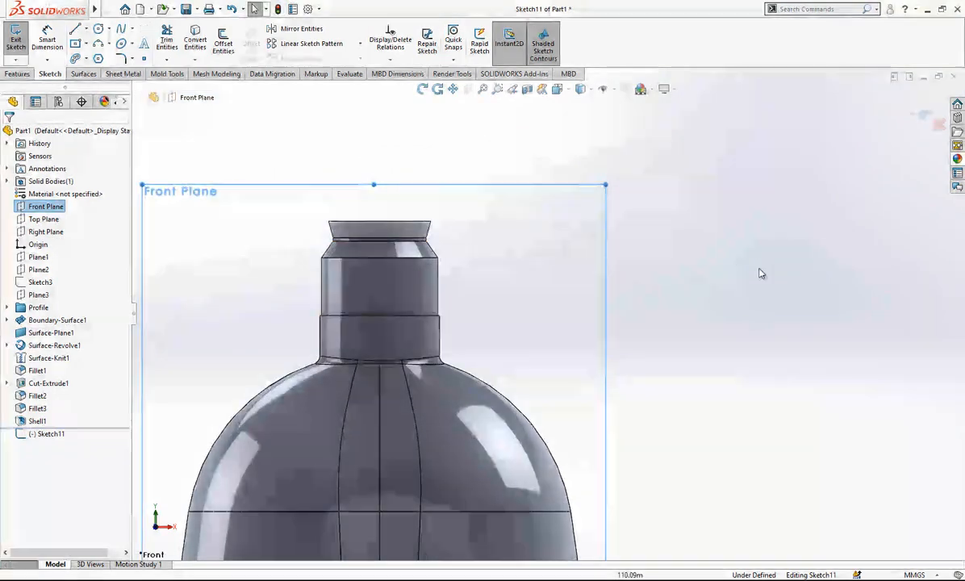
key(l)
click(396, 329)
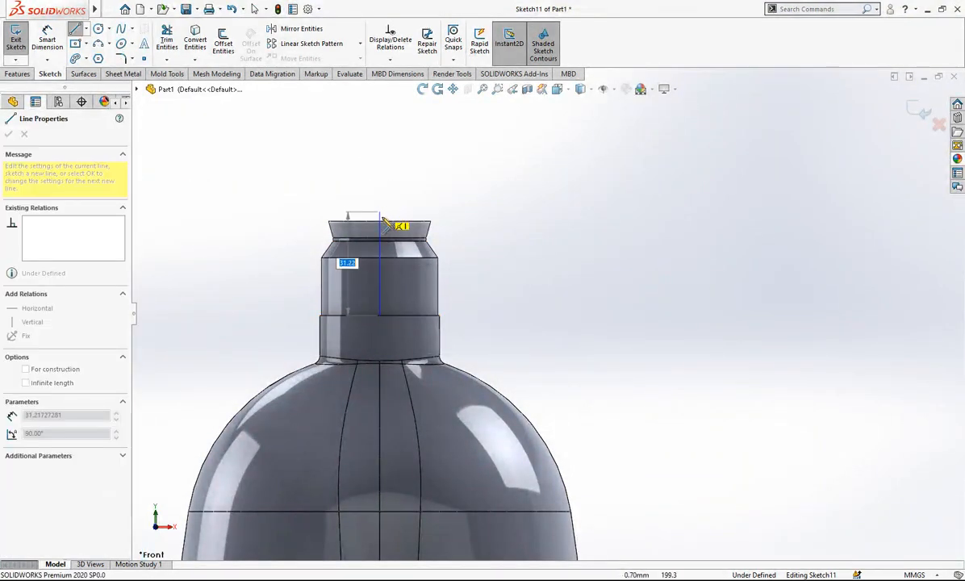
click(379, 220)
key(Escape)
click(380, 237)
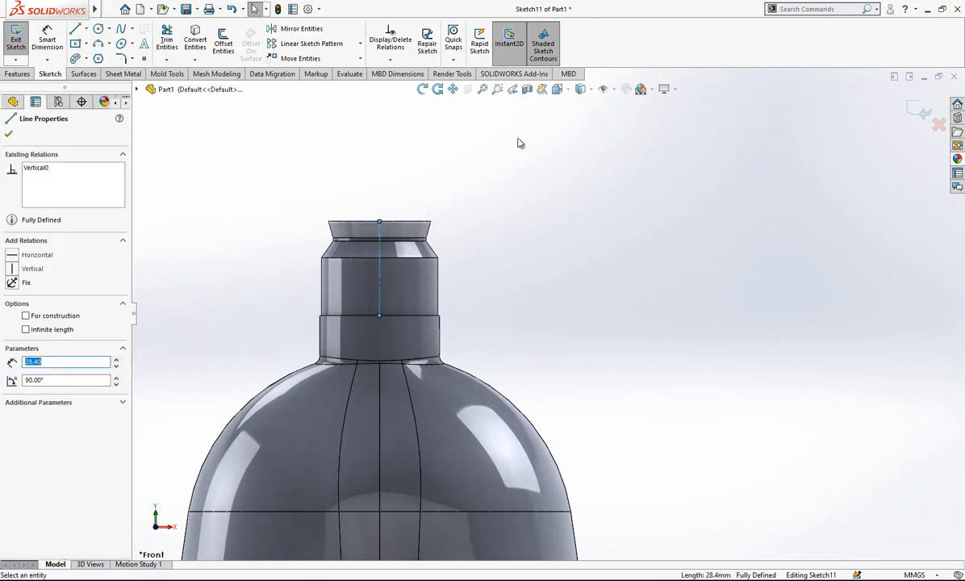
click(429, 200)
Display the bottle neck as a wireframe with its hidden inner edges visible.
mouse_move(589, 86)
click(583, 152)
scroll(420, 237, down, 6)
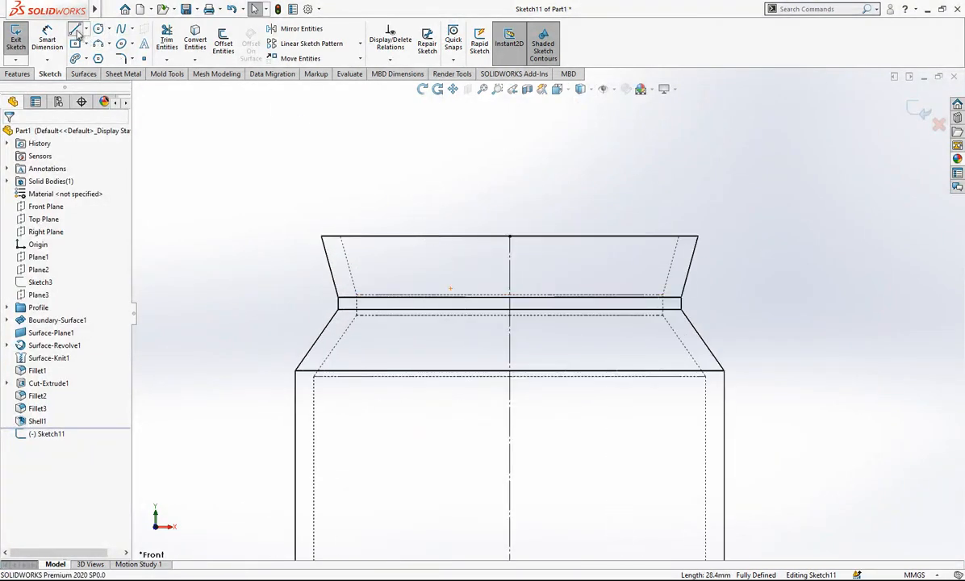
Sketch connected lines from the mouth's centre: about 5.7 mm up the axis, about 13 mm horizontally outward to the left, and a short vertical down.
click(75, 29)
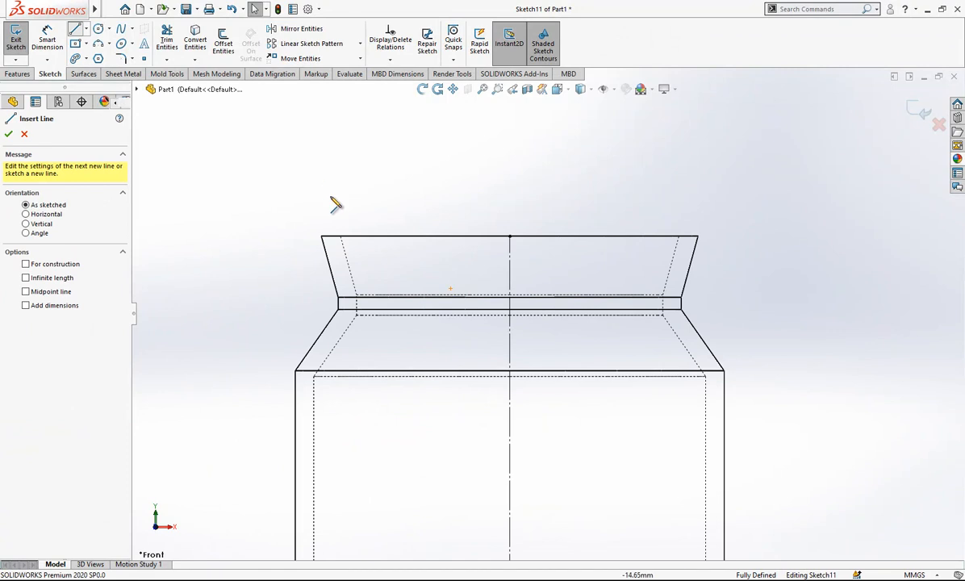
click(509, 235)
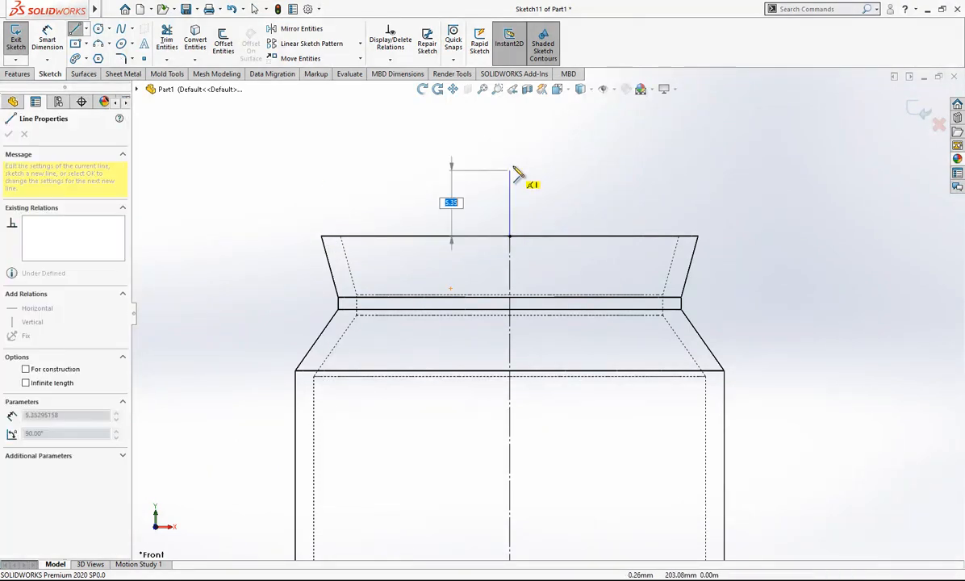
click(509, 165)
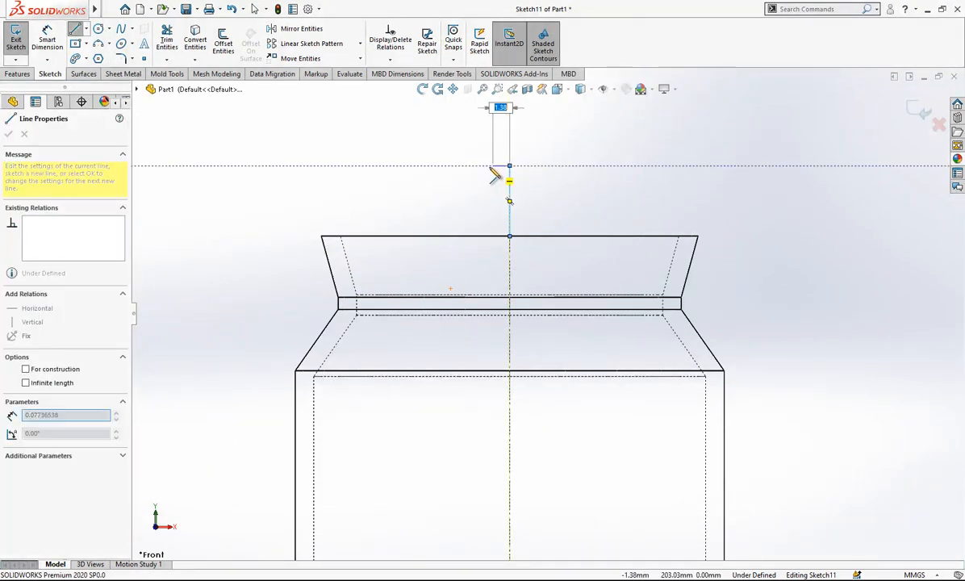
click(353, 165)
click(353, 213)
key(Escape)
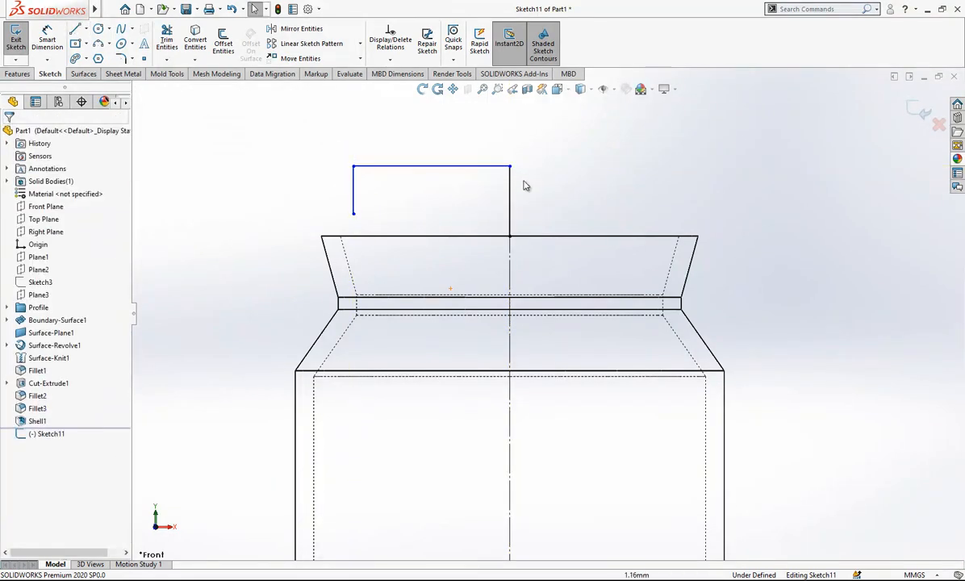
Delete the axis line above the mouth and sketch a short vertical from the horizontal's axis end, continuing about 17.4 mm horizontally to the left.
click(518, 177)
key(Delete)
key(l)
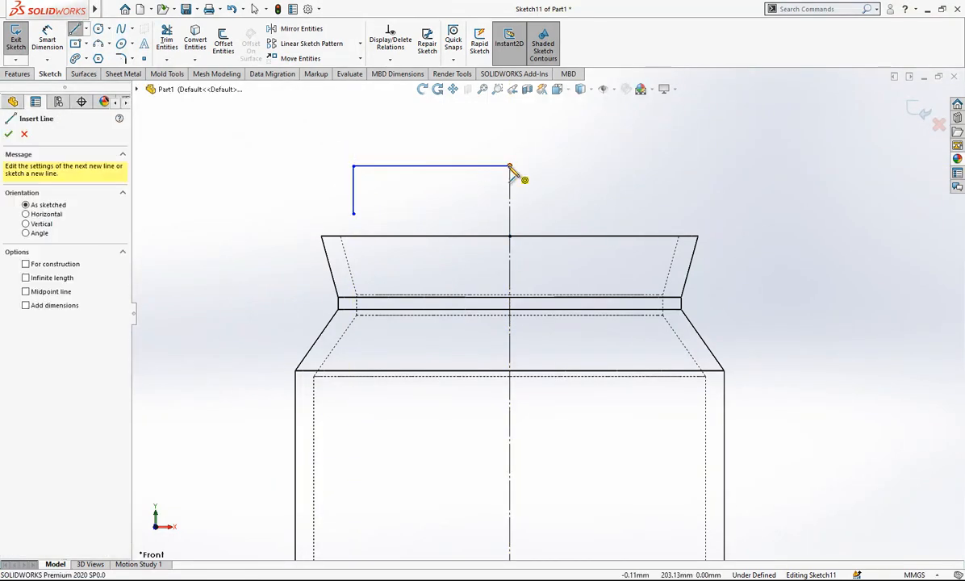
click(509, 165)
click(509, 139)
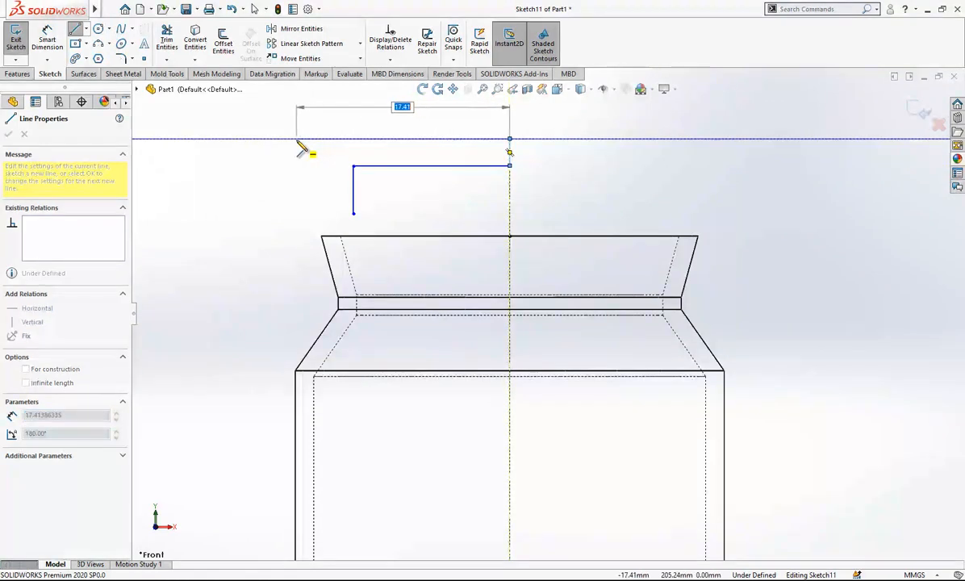
click(297, 139)
key(Escape)
Snap the lower end of the inner profile's short vertical line to the inner corner of the mouth rim.
drag(353, 214, 340, 236)
key(Escape)
scroll(403, 224, down, 2)
Sketch a short slanted line from the rim's inner corner down along the neck's inner wall.
key(l)
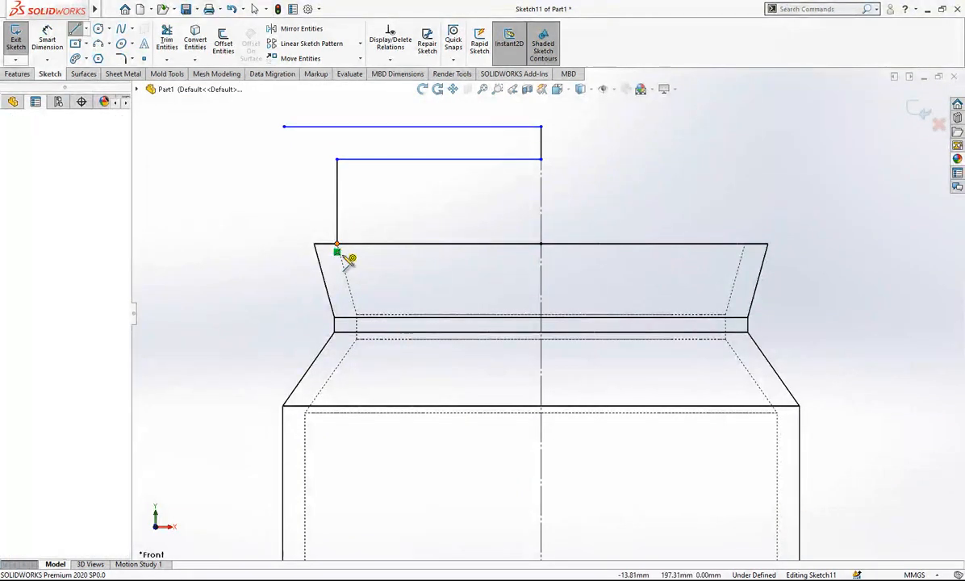
click(338, 247)
click(346, 279)
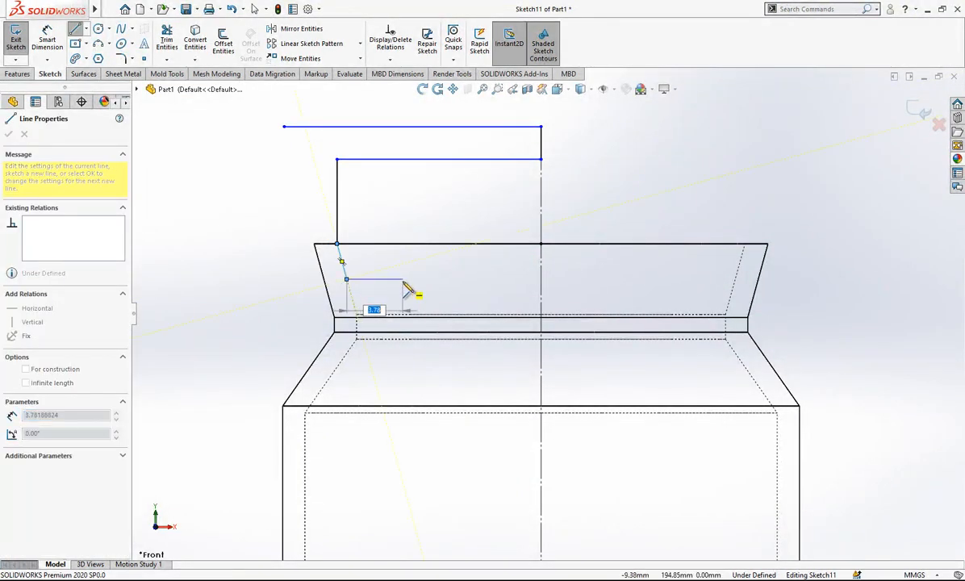
right_click(278, 207)
click(301, 222)
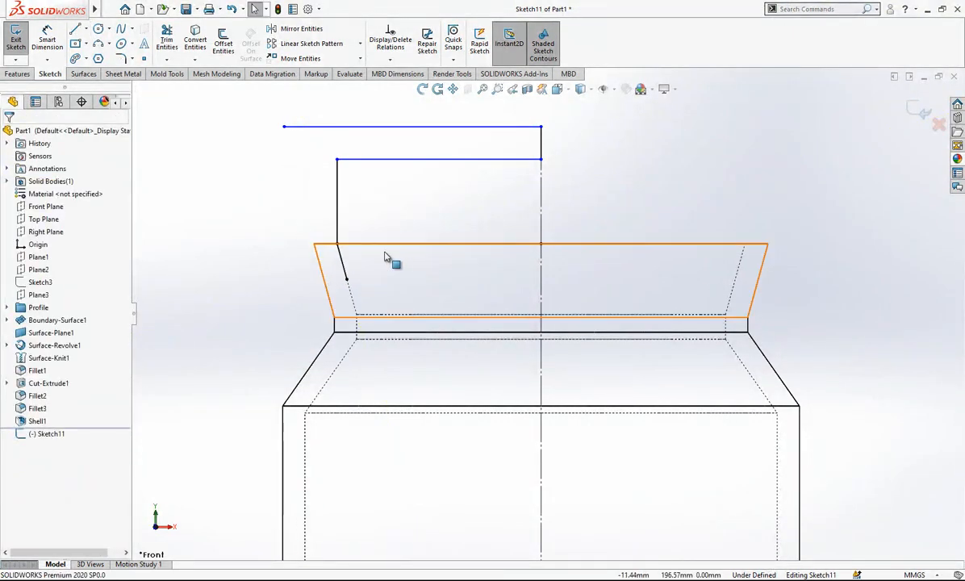
scroll(488, 222, up, 1)
scroll(489, 215, down, 1)
click(461, 188)
scroll(476, 201, up, 2)
click(462, 154)
scroll(423, 265, down, 2)
key(l)
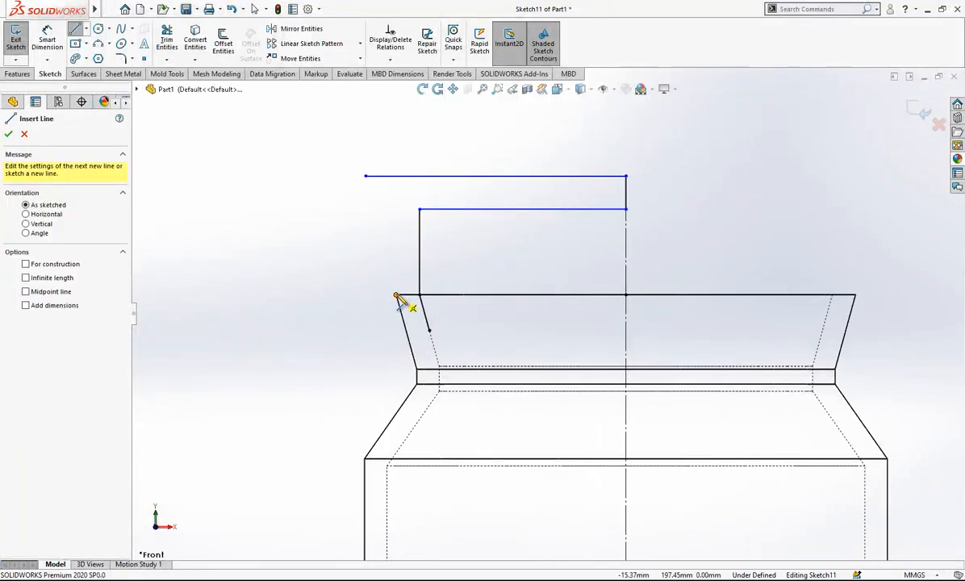
click(395, 295)
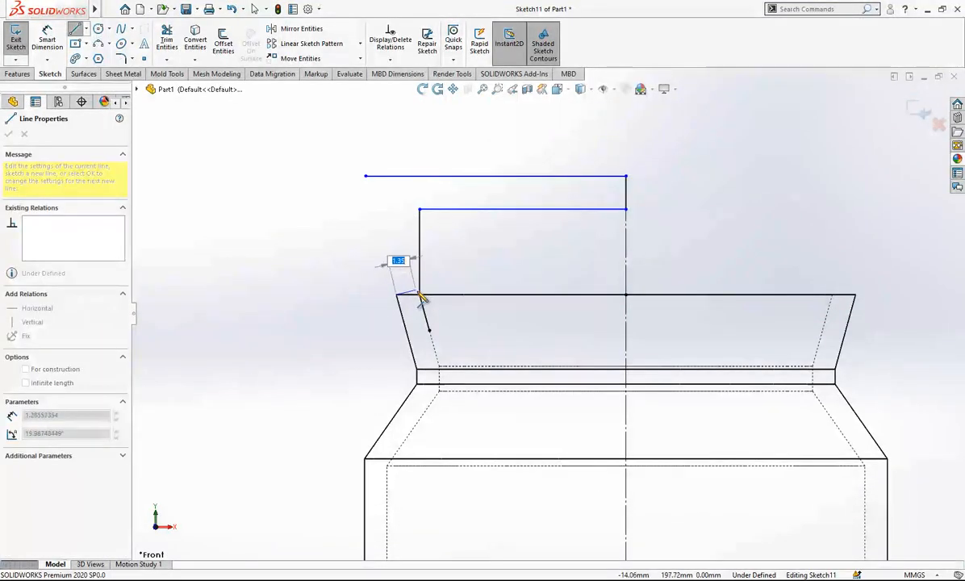
key(Escape)
Sketch a vertical from the outer horizontal's free end down to rim level, and move the shared corner outward to about 21 mm from the axis.
key(l)
scroll(500, 255, up, 2)
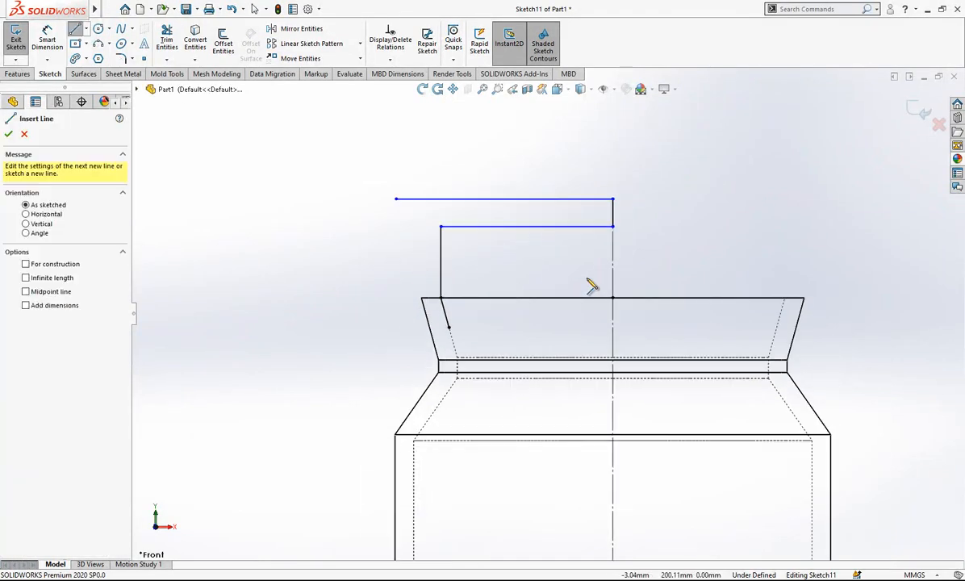
scroll(474, 257, down, 1)
click(408, 212)
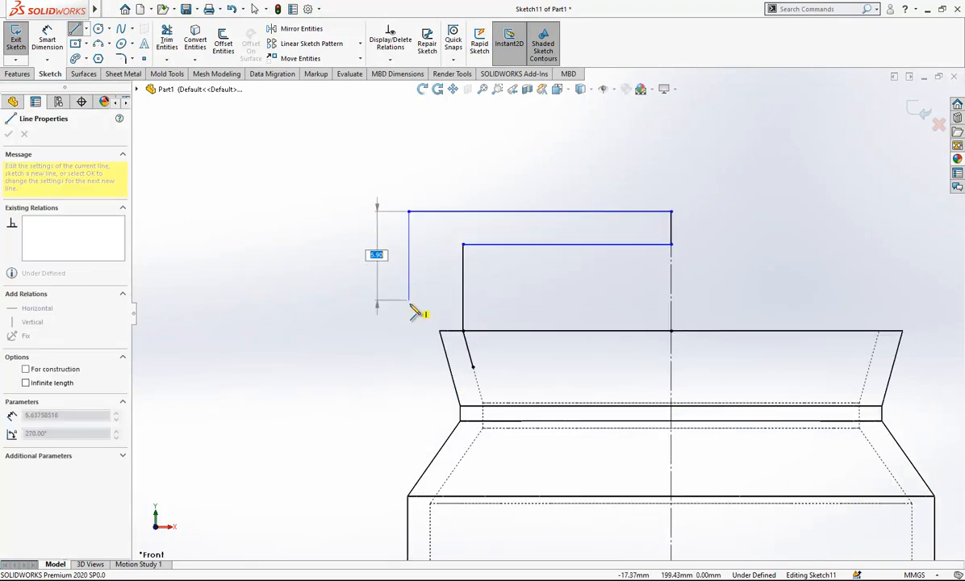
click(409, 330)
key(Escape)
mouse_move(409, 214)
mouse_down()
mouse_move(361, 213)
mouse_move(355, 223)
mouse_up()
Round the outer profile's upper corner with a 2.5 mm sketch fillet.
click(121, 60)
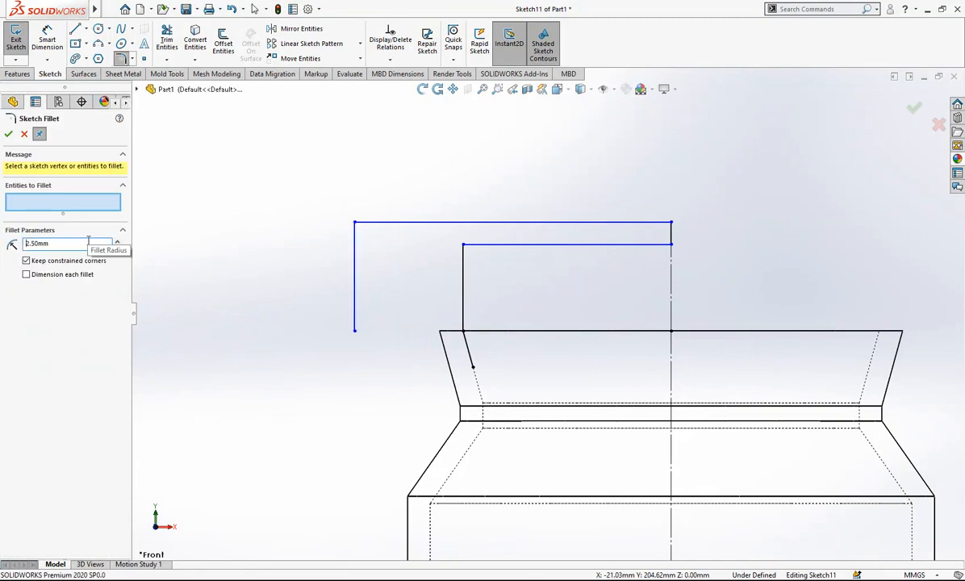
click(359, 245)
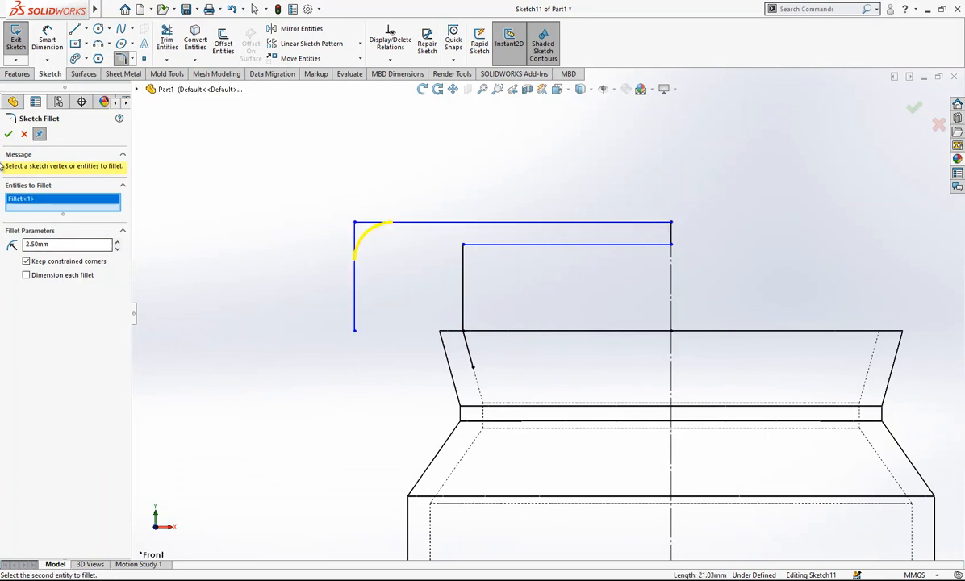
click(10, 134)
key(Escape)
Dimension the short vertical line on the axis between the two horizontals at 1.5 mm.
scroll(693, 230, up, 1)
right_drag(704, 238, 662, 244)
key(Escape)
click(671, 250)
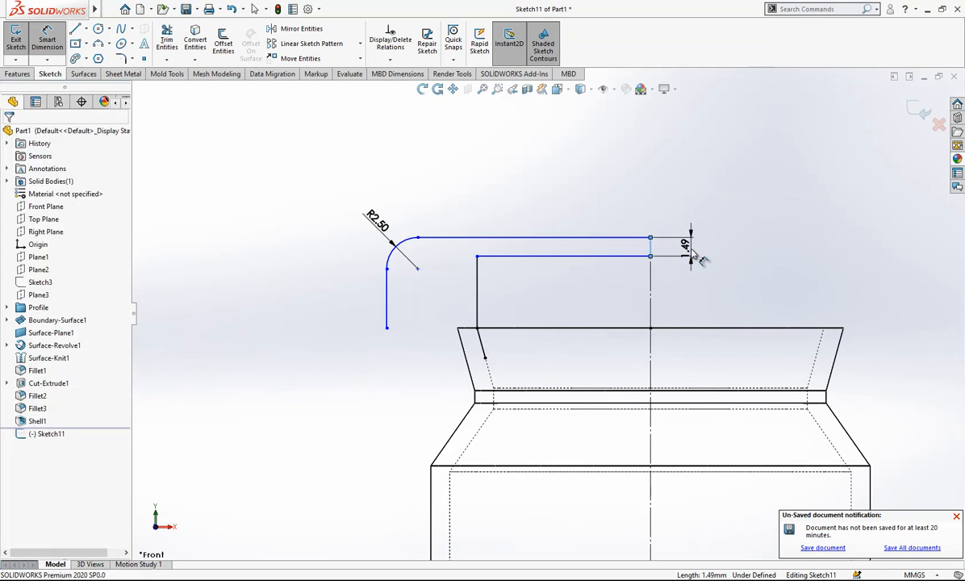
click(684, 252)
text(1.5)
key(Return)
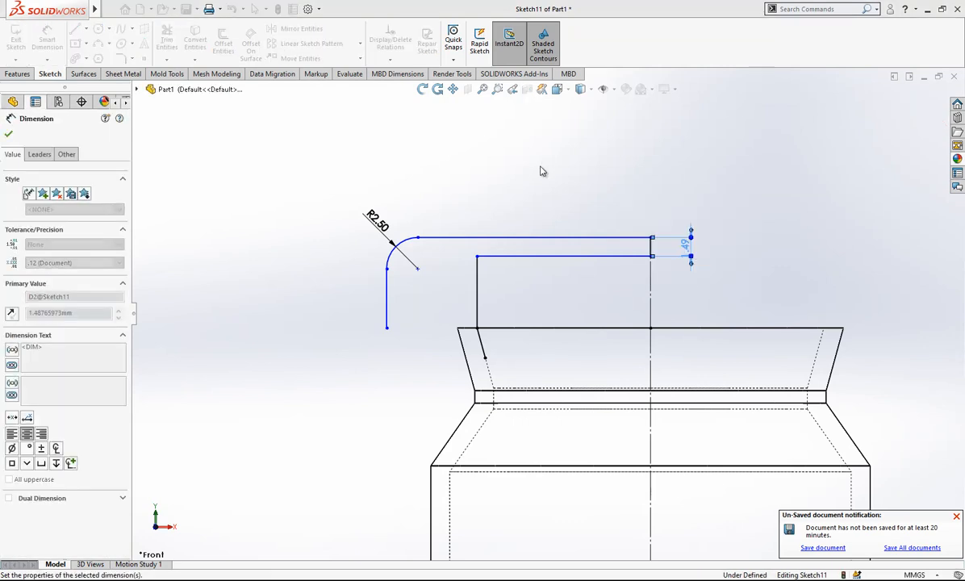
Dimension the inner vertical line rising from the rim's inner corner at 4 mm.
click(477, 303)
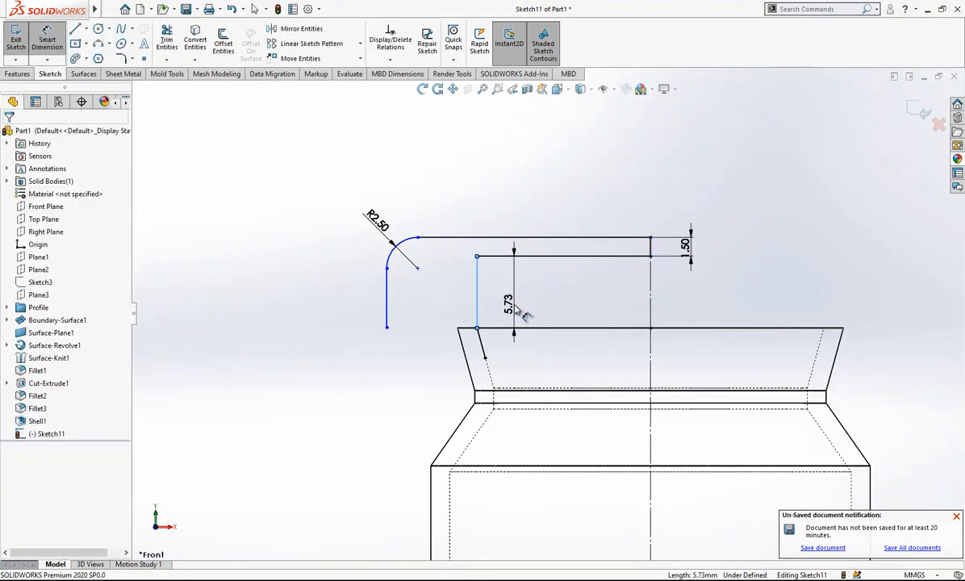
click(517, 313)
text(4)
key(Return)
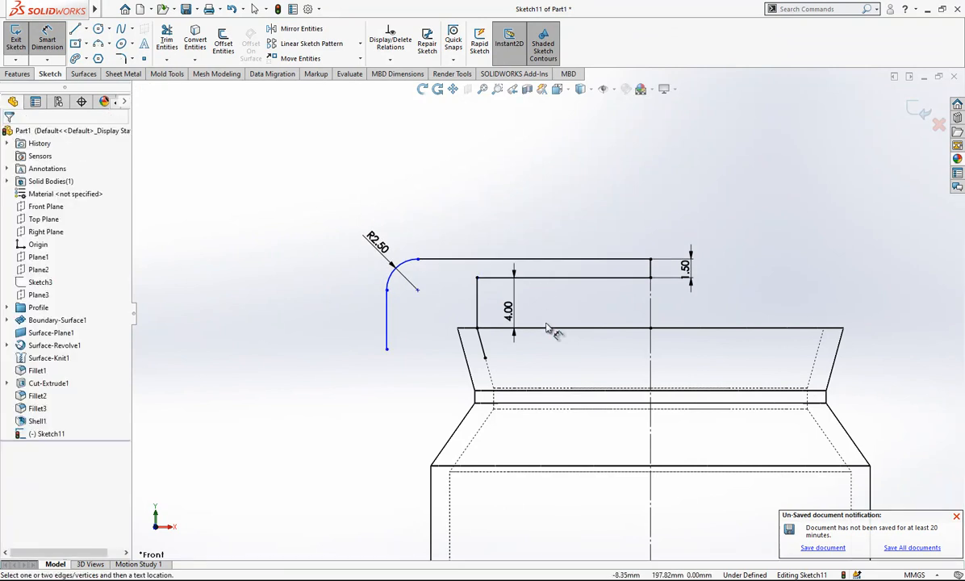
Close the inner contour with lines from the slanted line's lower end to the axis and up it, and make the inner horizontal line construction geometry.
scroll(549, 328, down, 1)
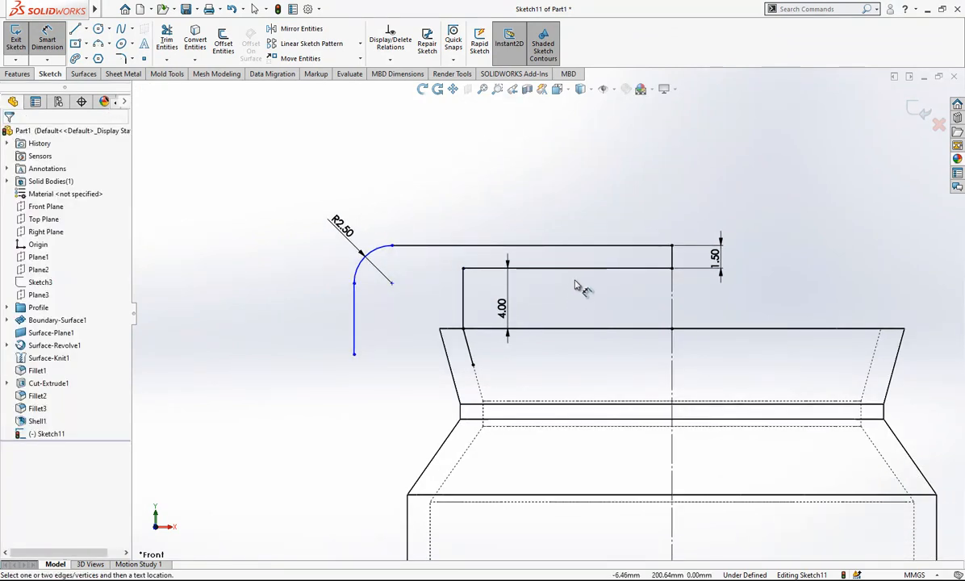
click(76, 31)
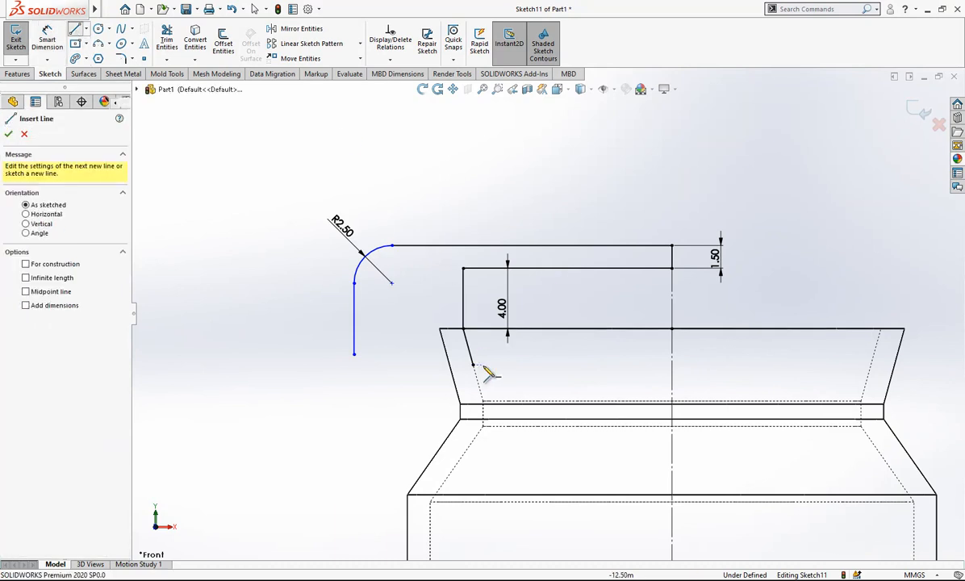
click(473, 364)
click(671, 365)
click(671, 268)
key(Escape)
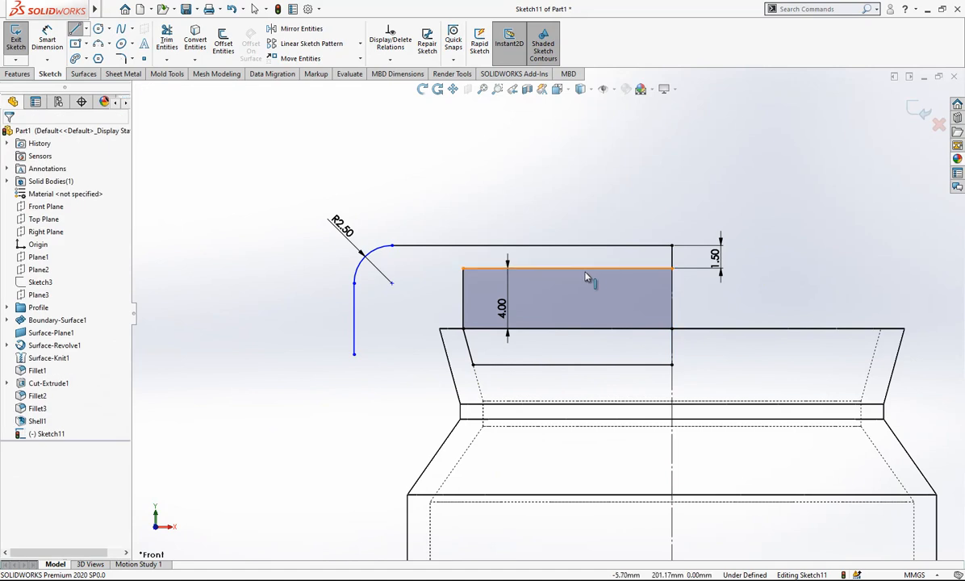
click(581, 269)
click(593, 224)
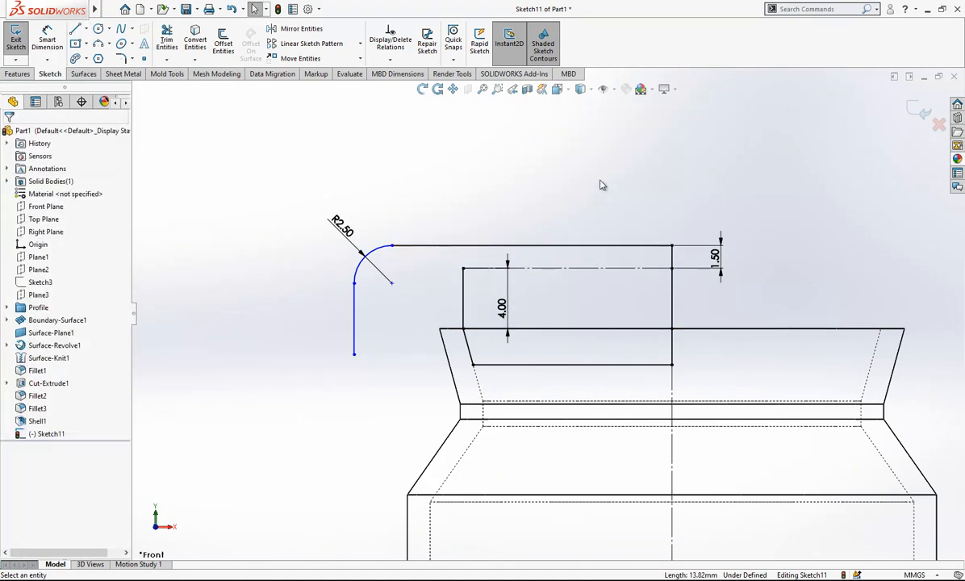
Sketch a horizontal line outward from the inner vertical's upper end and a vertical line down from it, snapping its end to the rim's outer corner.
key(l)
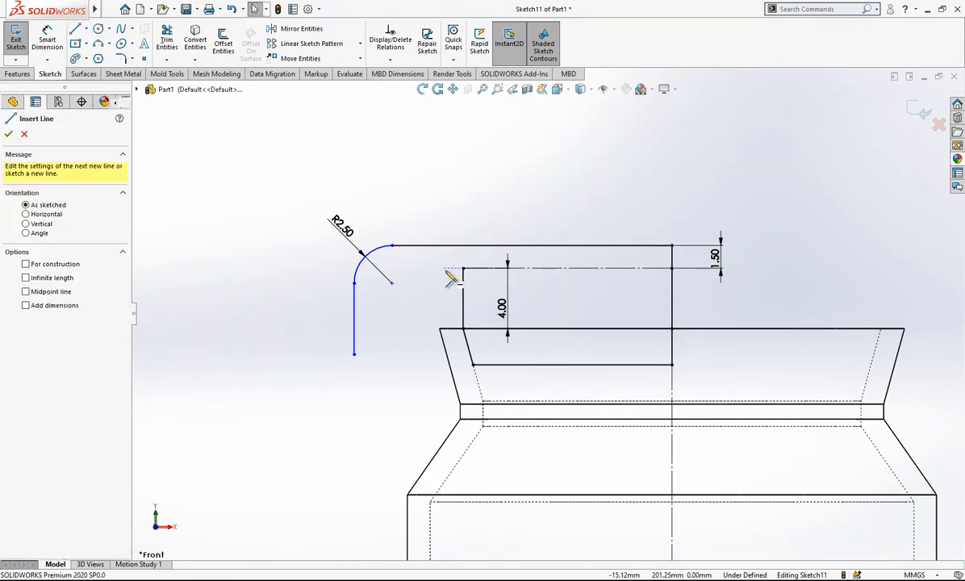
click(463, 269)
click(415, 268)
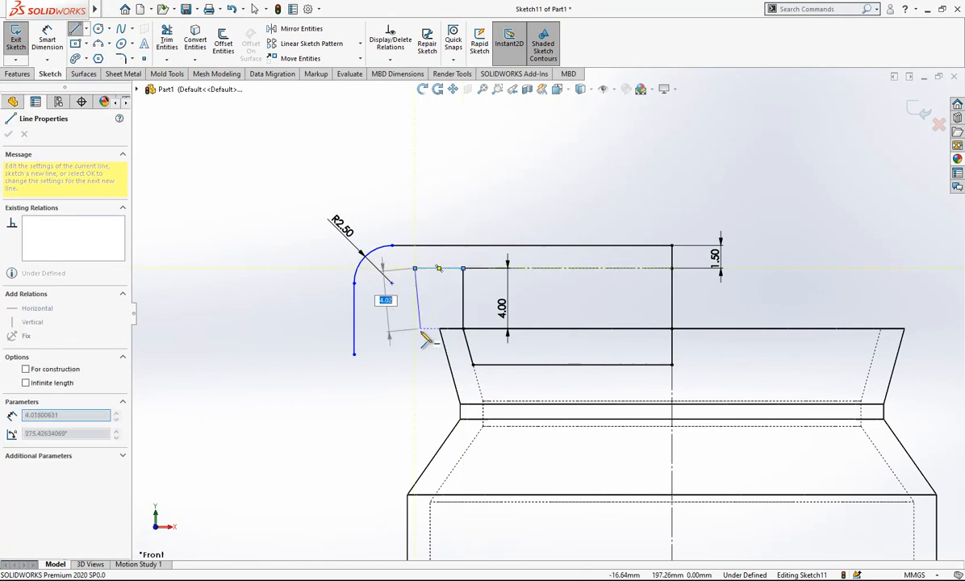
double_click(414, 348)
scroll(440, 314, up, 2)
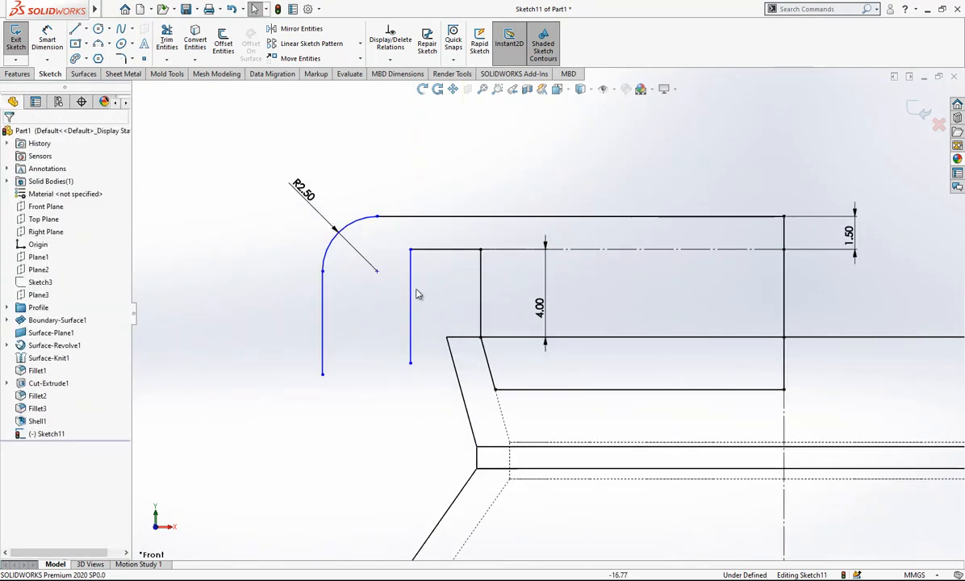
drag(411, 365, 447, 338)
Sketch a short horizontal line outward from the rim's outer corner and continue it with a vertical line downward.
right_drag(429, 339, 363, 335)
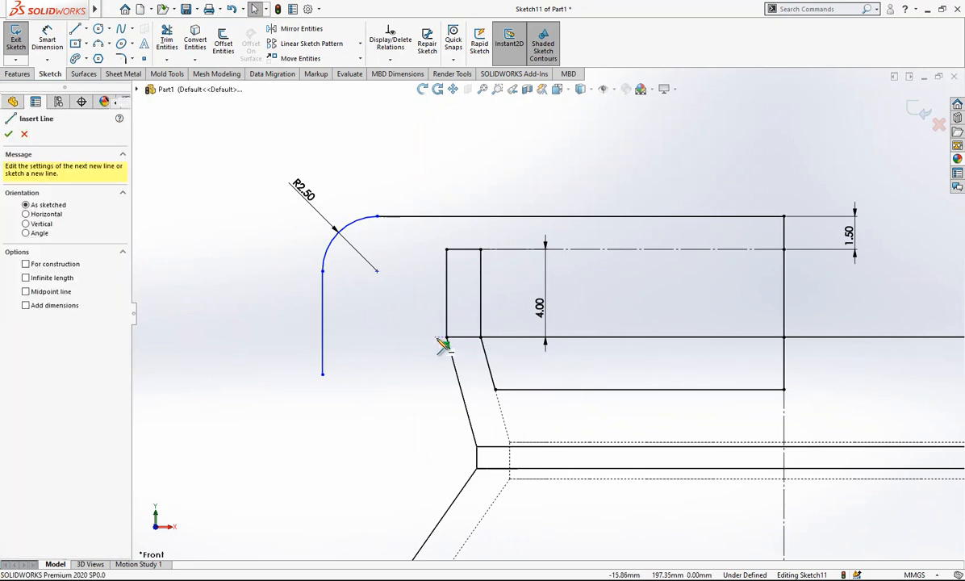
click(446, 338)
click(387, 337)
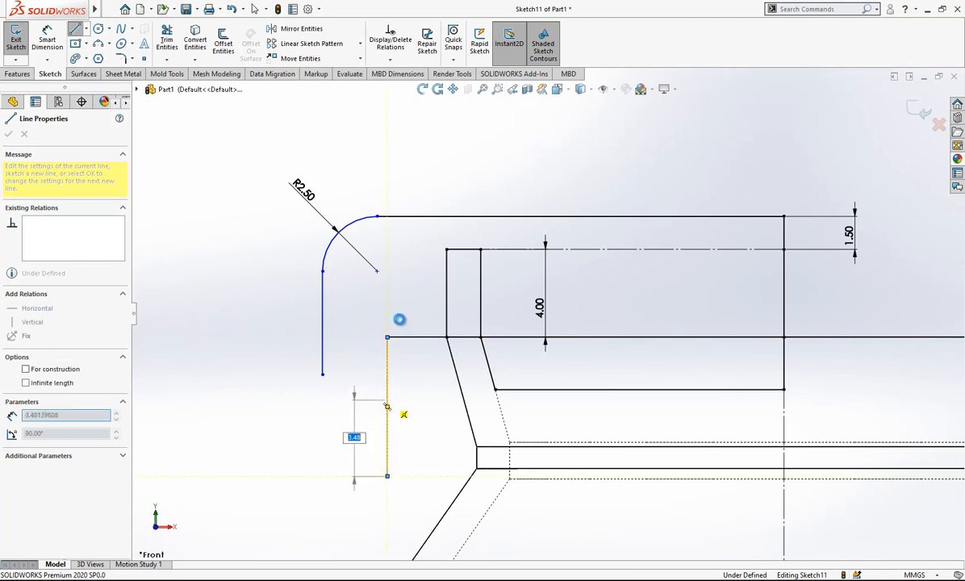
key(Escape)
Dimension the outer vertical line from the neck's centreline as a diameter.
scroll(476, 335, up, 7)
scroll(688, 360, down, 4)
scroll(459, 275, down, 2)
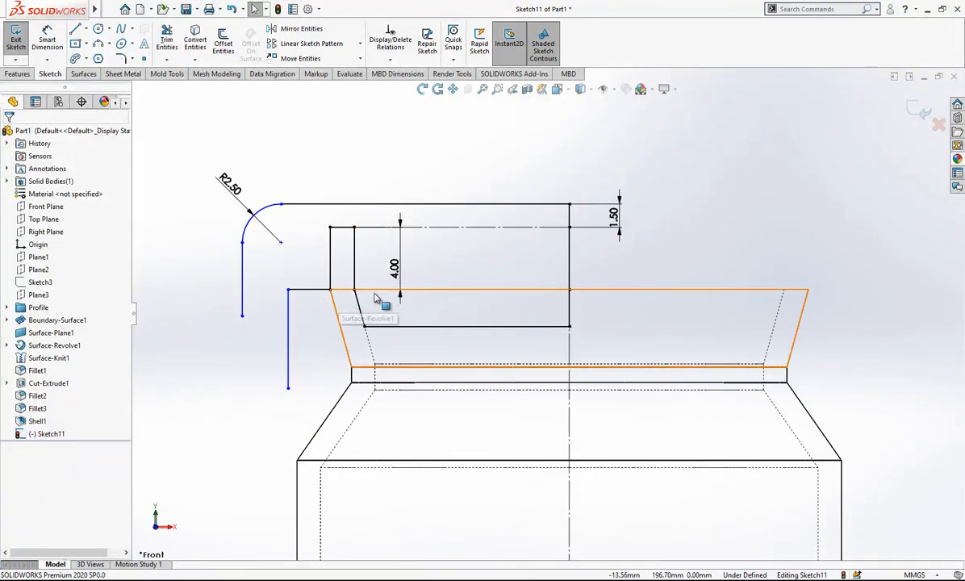
scroll(354, 306, up, 3)
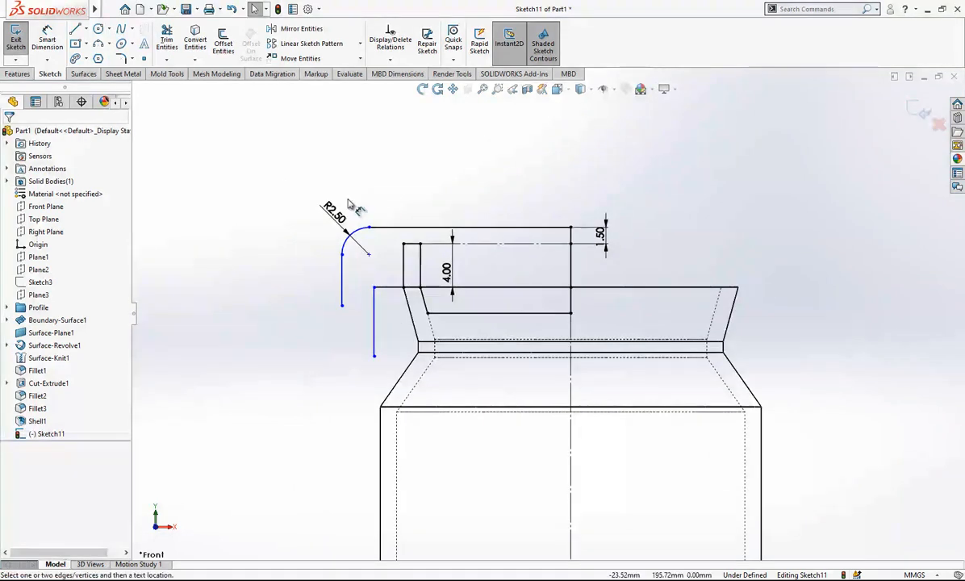
key(d)
click(571, 390)
click(342, 280)
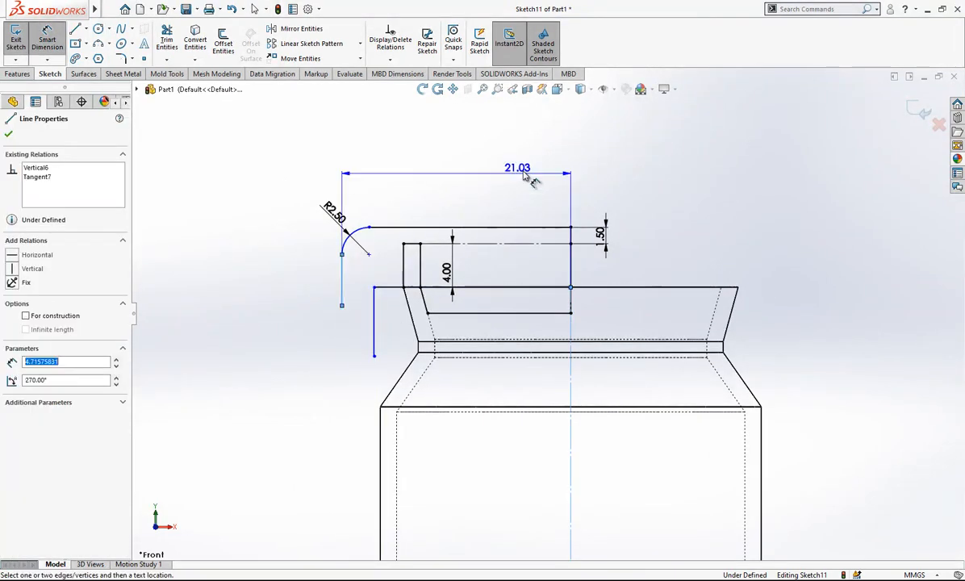
click(597, 154)
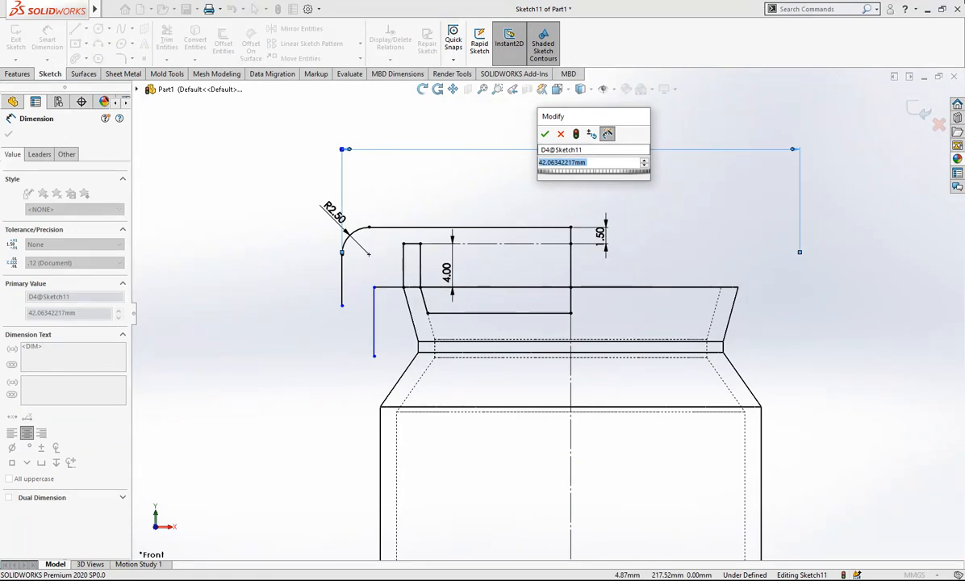
text(4035)
key(Return)
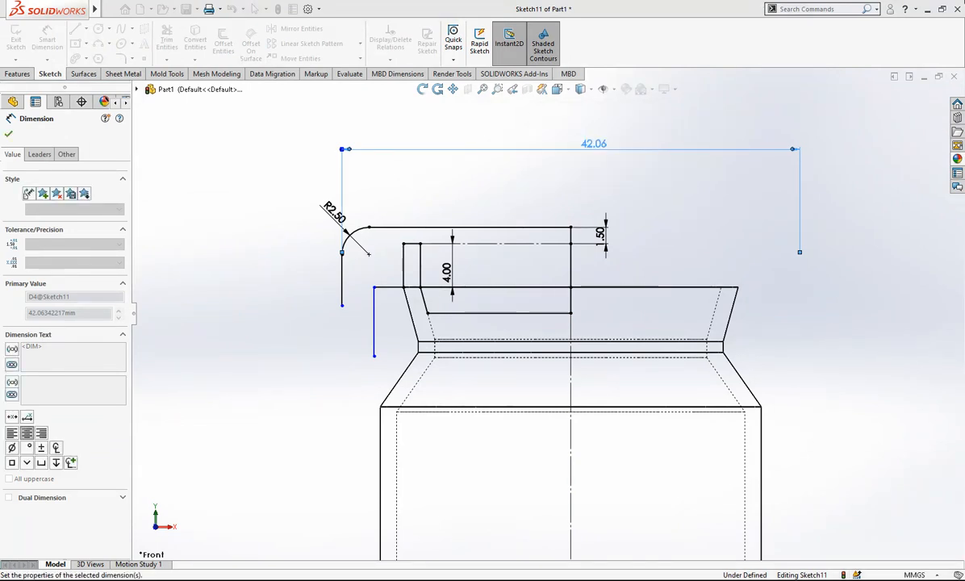
key(Escape)
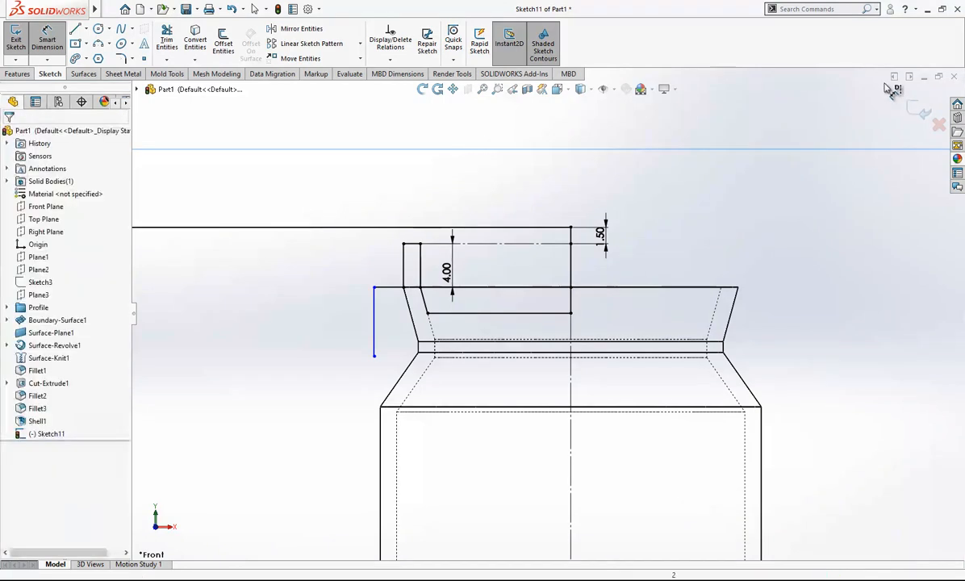
Undo the last sketch change and set the outer vertical line's diameter dimension to 40.50 mm.
key(ctrl+z)
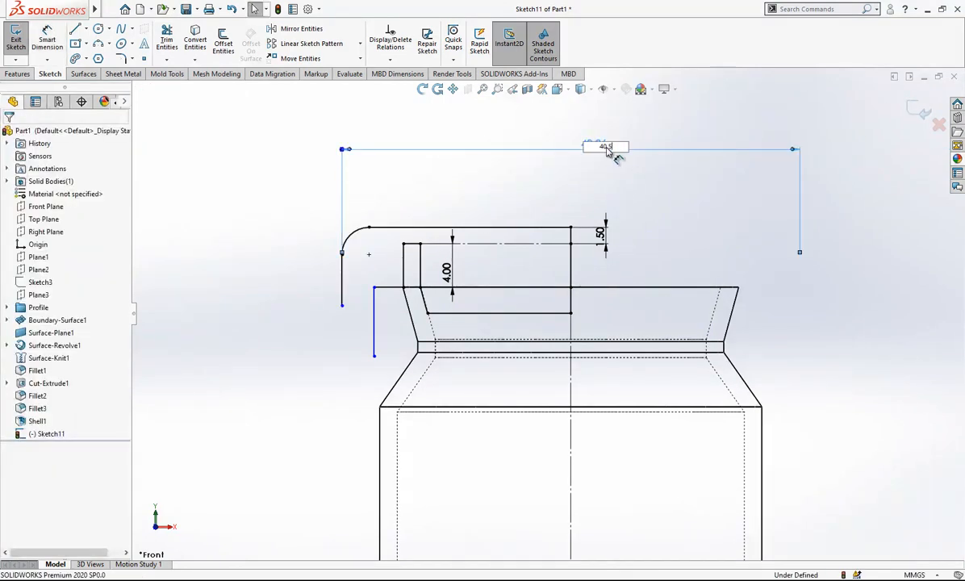
key(Return)
scroll(643, 416, up, 2)
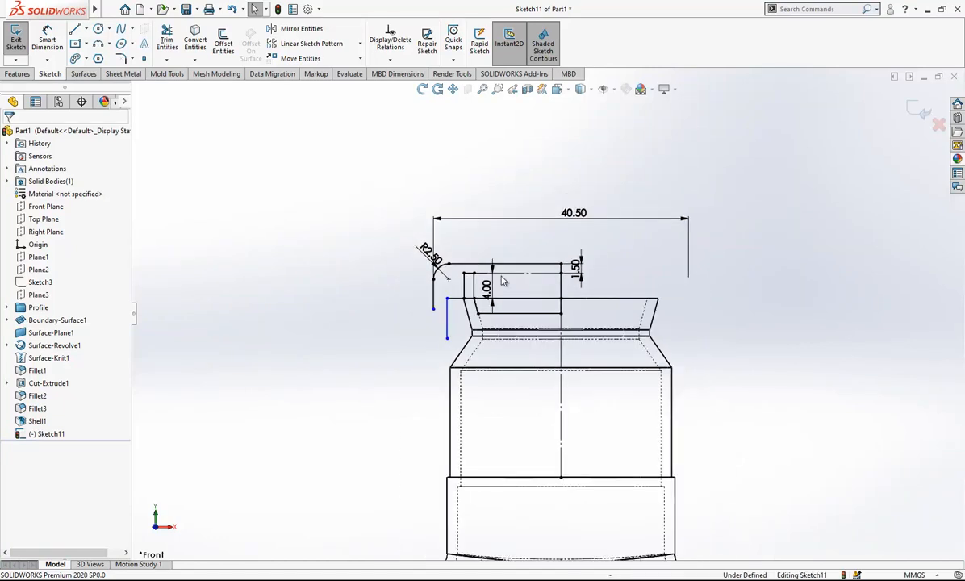
scroll(745, 383, up, 2)
Extend the cap's outer vertical line downward by moving its lower endpoint below the neck's sloped shoulder.
key(l)
scroll(448, 296, down, 3)
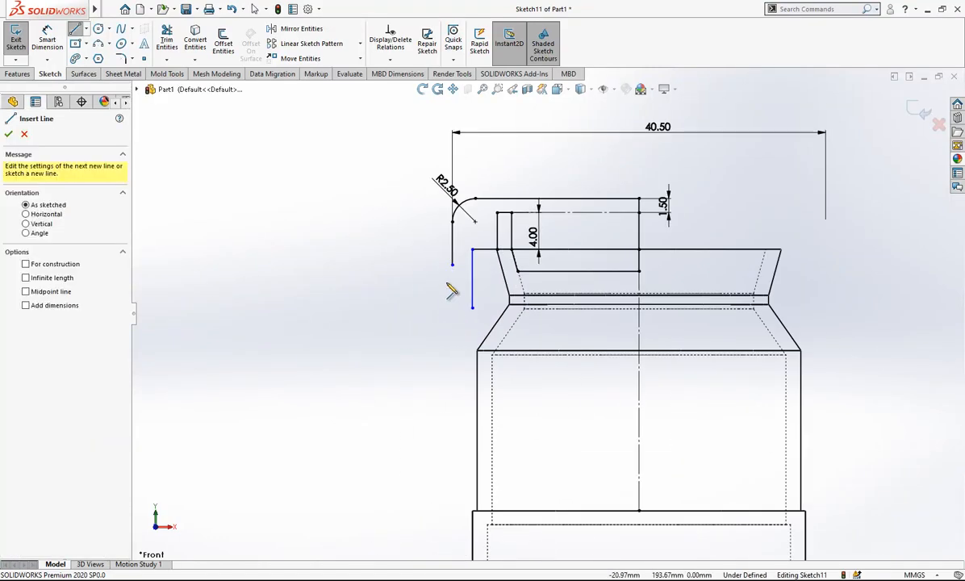
key(Escape)
drag(453, 265, 453, 370)
click(372, 293)
Dimension the vertical distance from the cap's top line to the outer line's lower end as 20.25 mm.
click(60, 48)
click(493, 204)
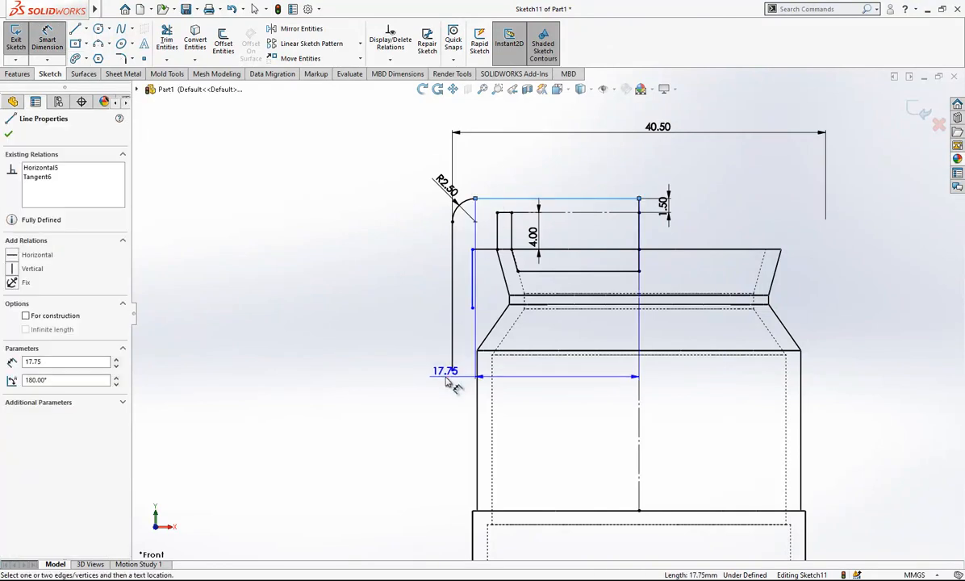
click(452, 370)
click(371, 315)
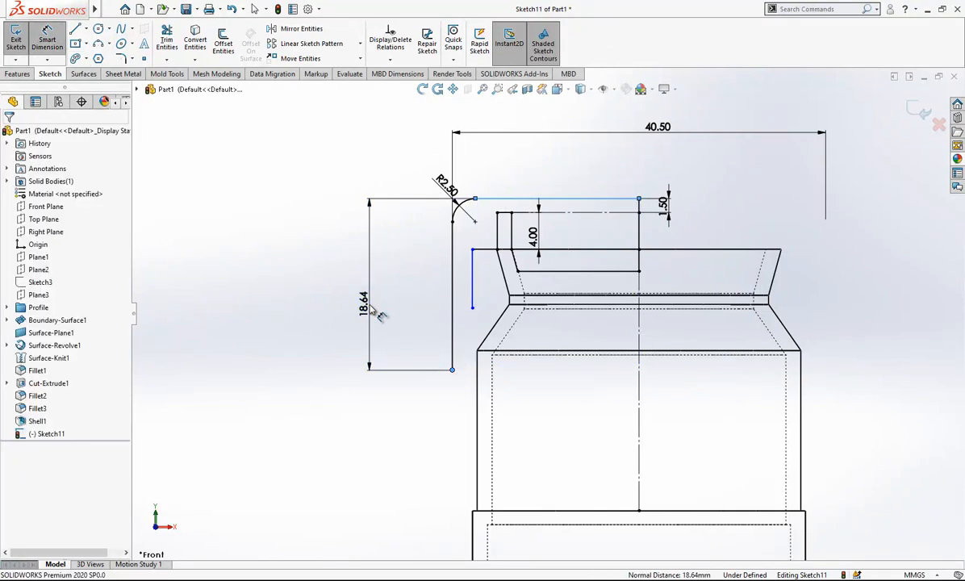
text(20.25)
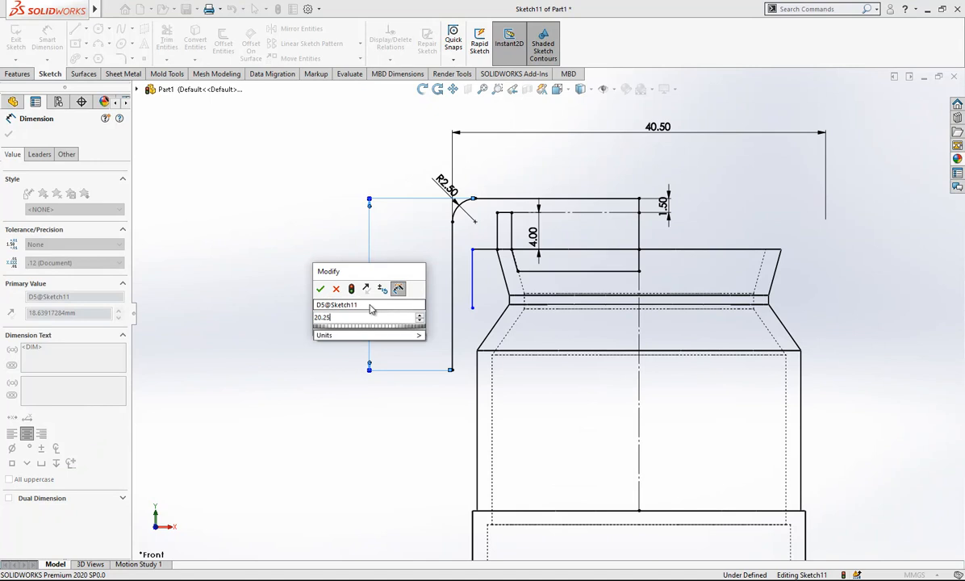
key(Return)
key(Escape)
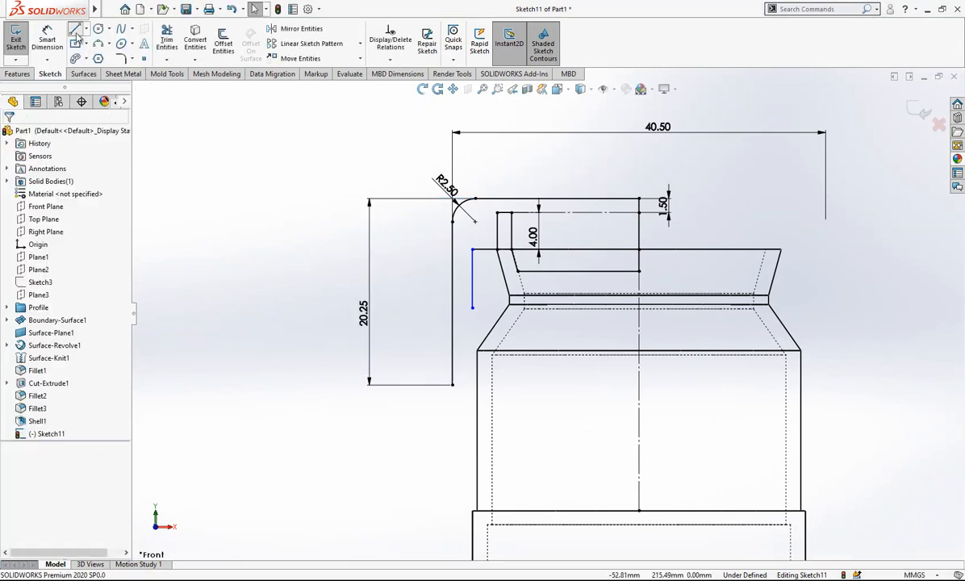
From the outer line's lower end, sketch two outward steps of horizontal line and rounded arc, ending with a short vertical line downward.
key(l)
click(451, 384)
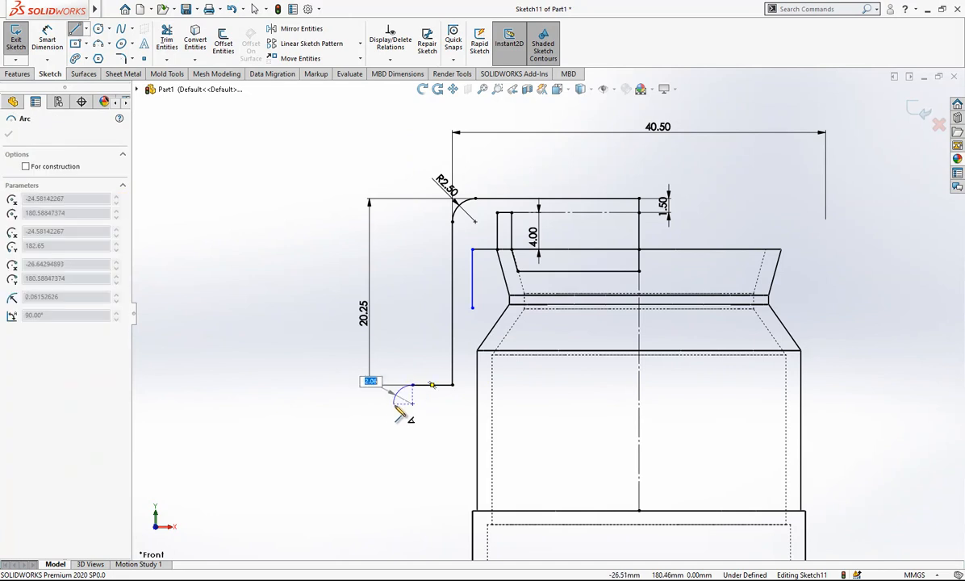
click(393, 403)
click(347, 403)
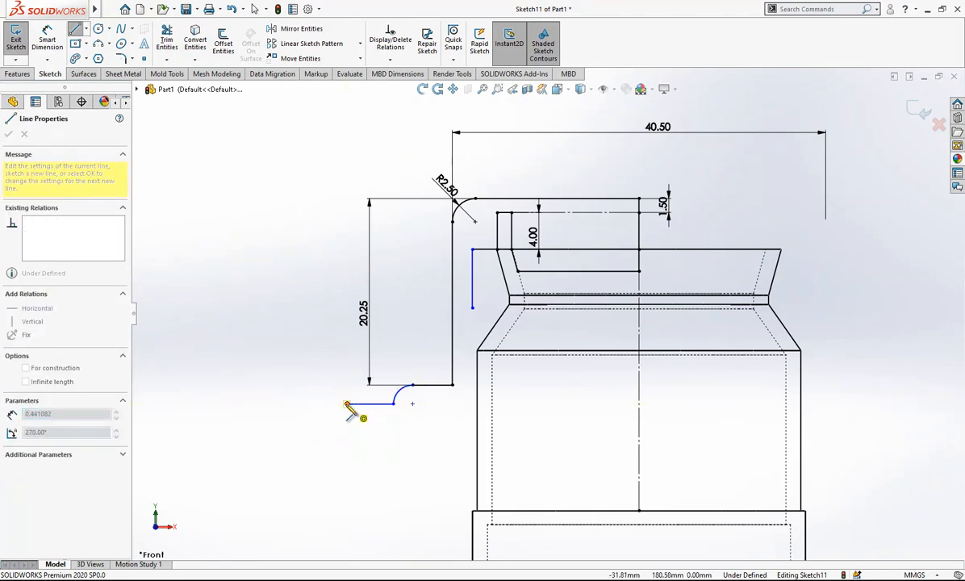
click(325, 425)
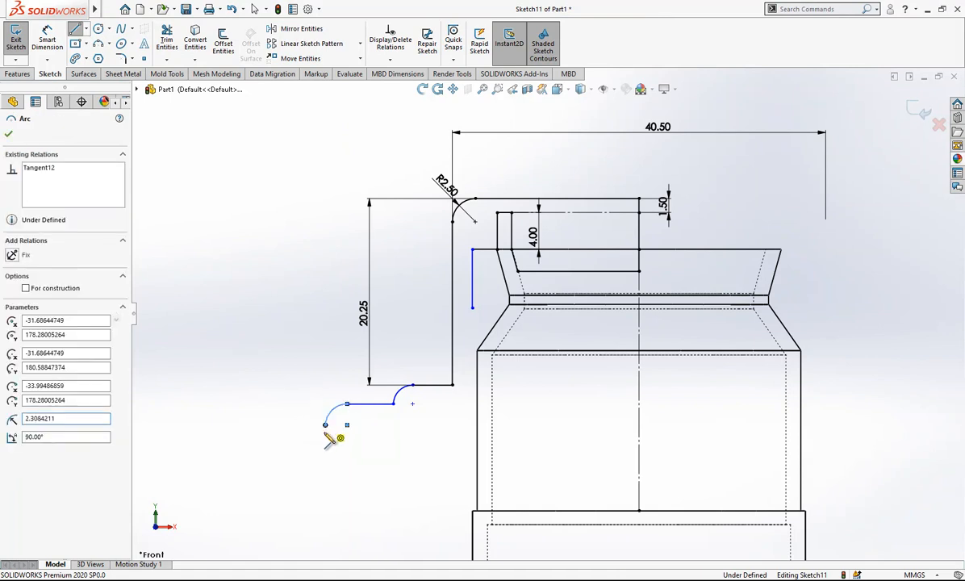
click(326, 436)
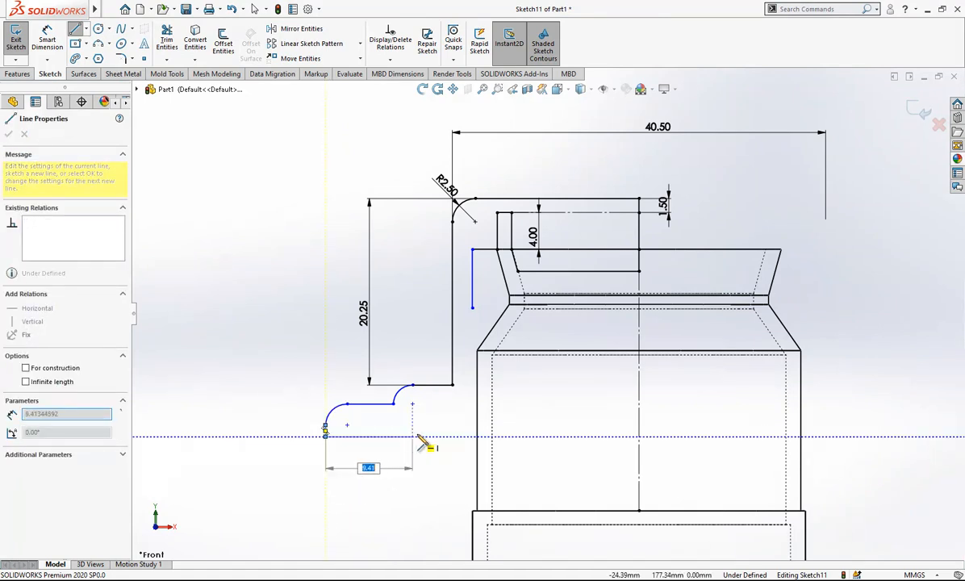
Continue the profile with a horizontal line inward, a vertical line downward and a short horizontal line toward the neck.
click(421, 437)
scroll(426, 439, down, 3)
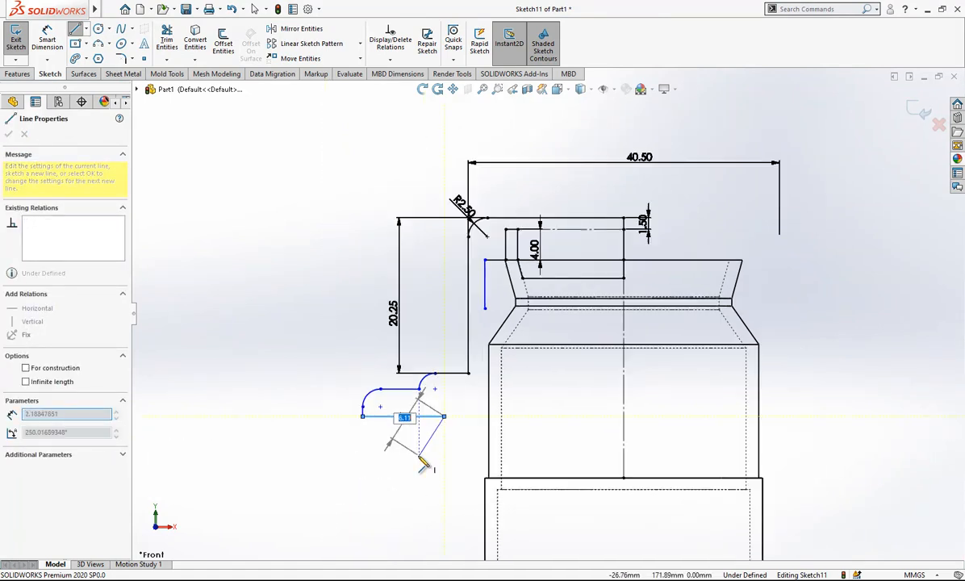
click(475, 459)
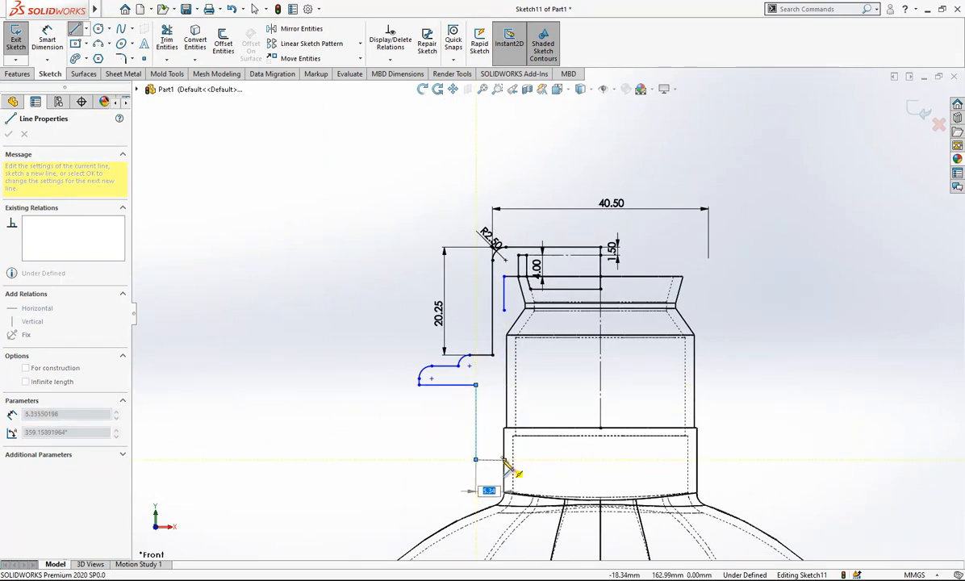
click(492, 459)
key(Escape)
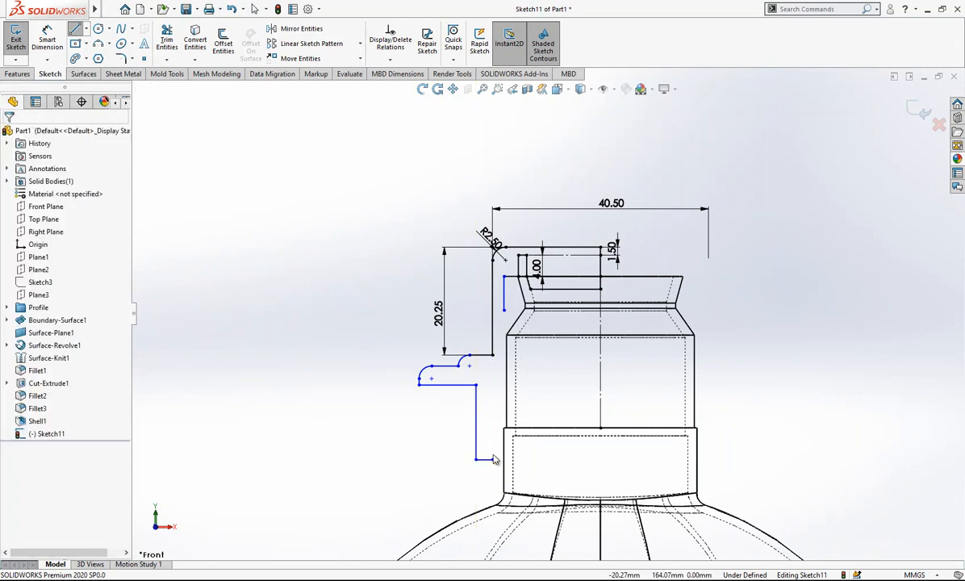
Lengthen the bottom horizontal line toward the neck and join the inner vertical line's lower end to it, closing the cap profile.
scroll(494, 459, down, 3)
drag(491, 461, 505, 394)
scroll(505, 341, up, 2)
scroll(542, 295, down, 3)
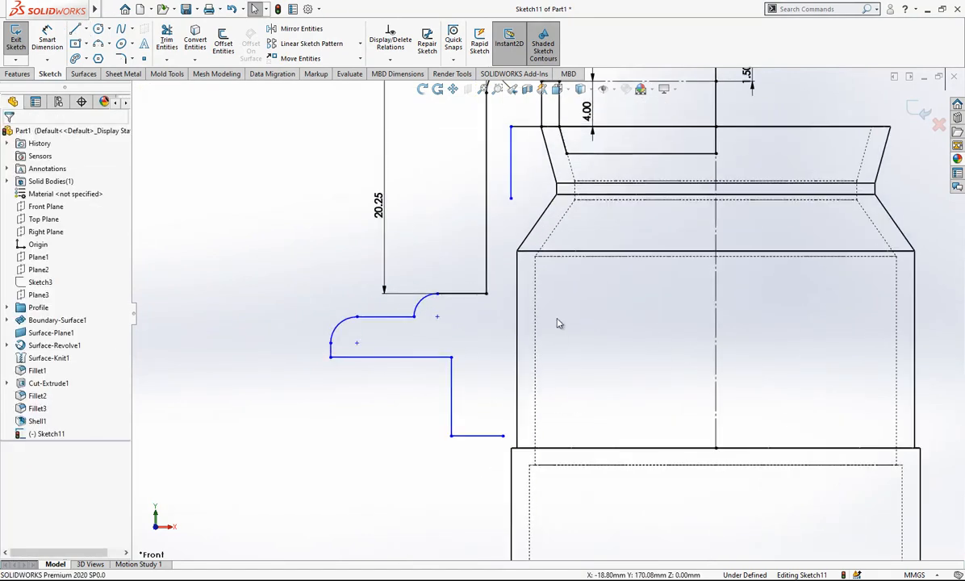
drag(511, 197, 502, 438)
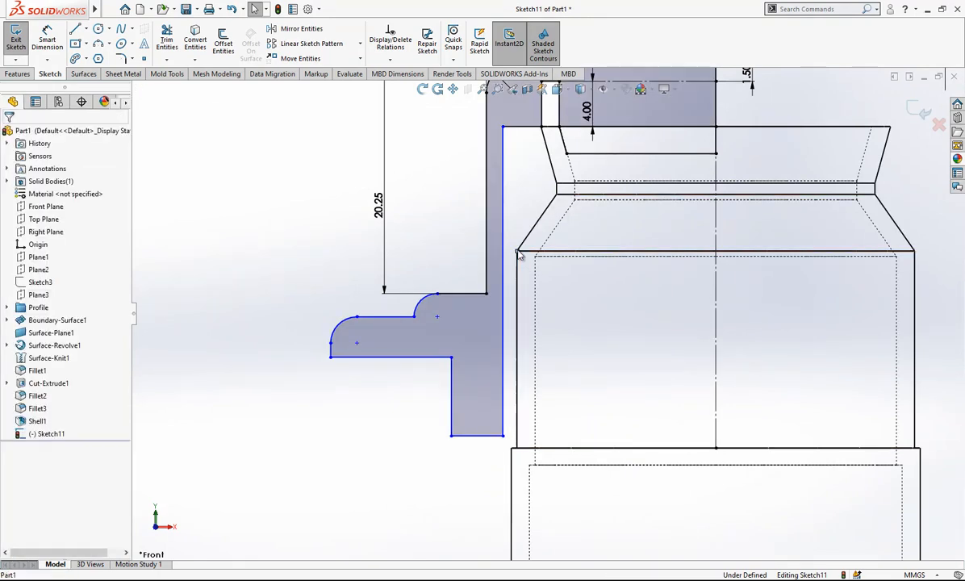
Make the cap's inner vertical line coincident with the outer corner of the neck's shoulder.
ctrl+click(497, 276)
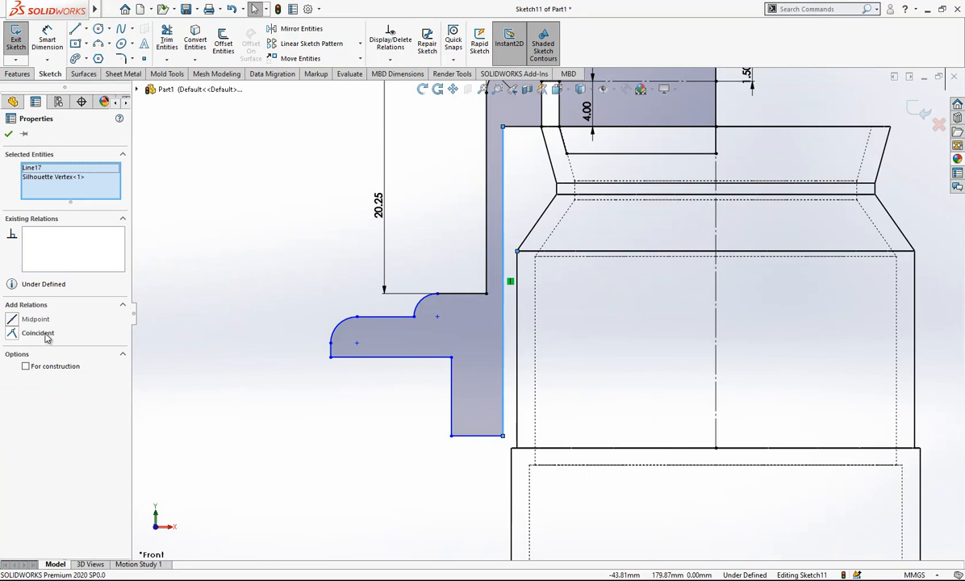
click(46, 335)
click(242, 297)
scroll(714, 303, up, 5)
scroll(688, 323, down, 2)
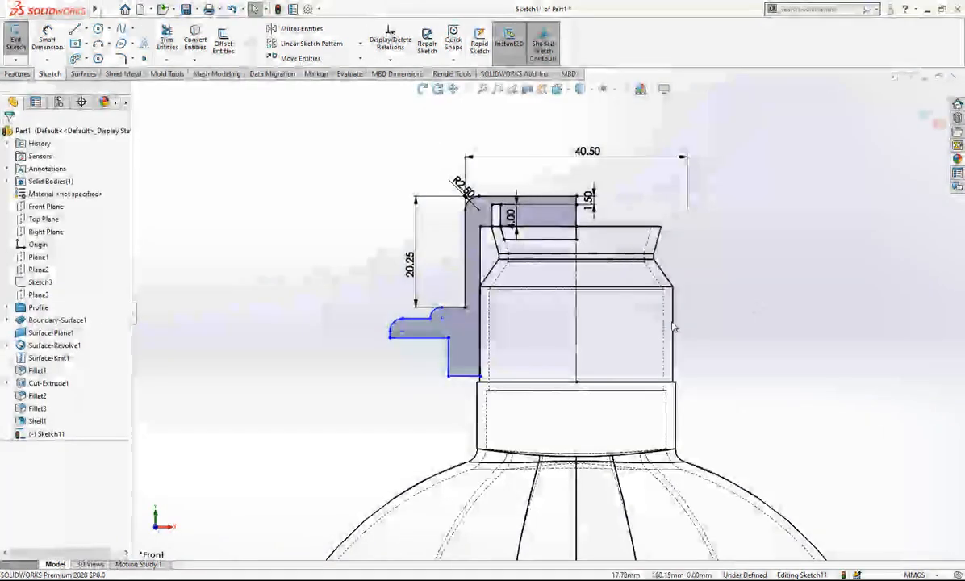
Add a horizontal relation between the upper step arc's centre and its lower endpoint.
scroll(684, 326, down, 2)
scroll(504, 338, up, 2)
scroll(373, 323, down, 1)
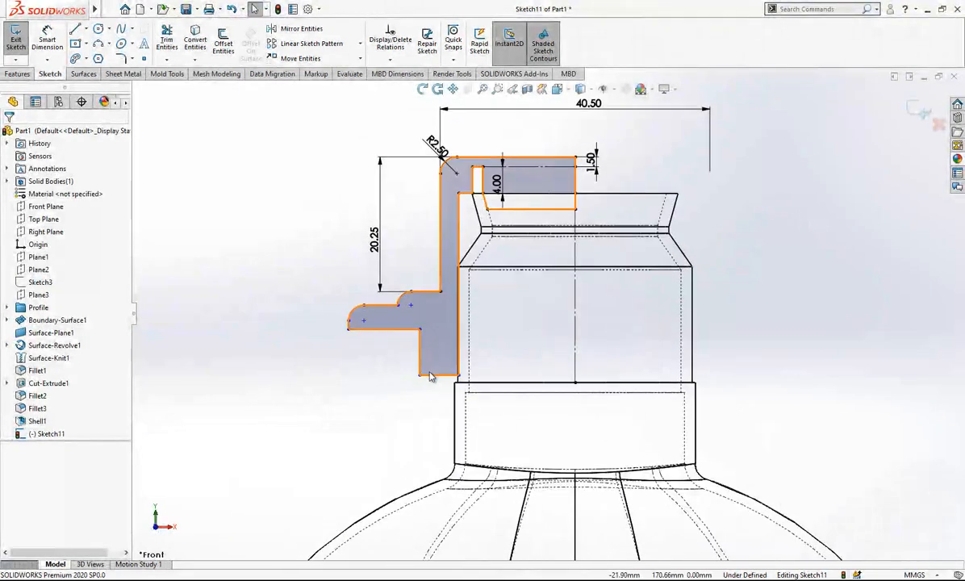
click(47, 40)
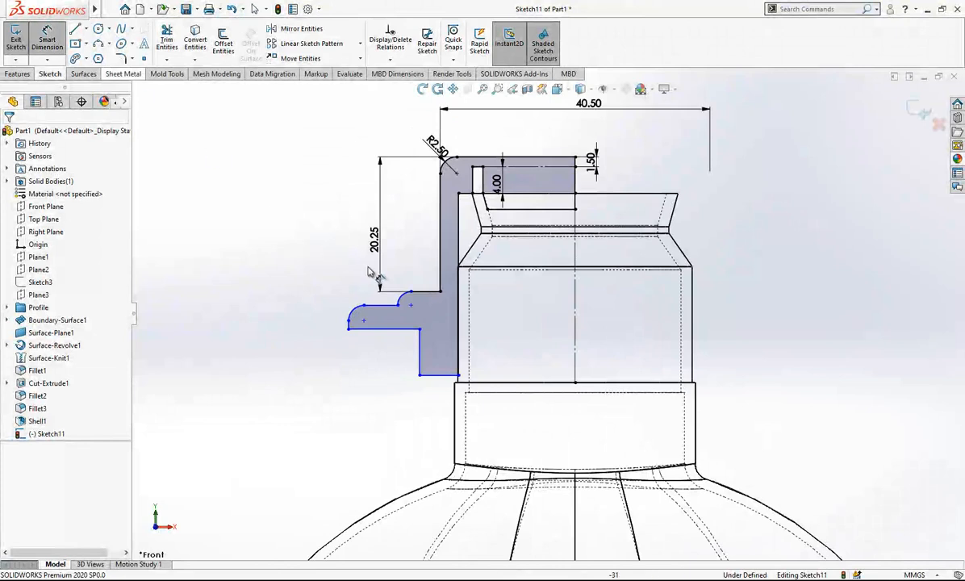
scroll(403, 300, down, 3)
key(Escape)
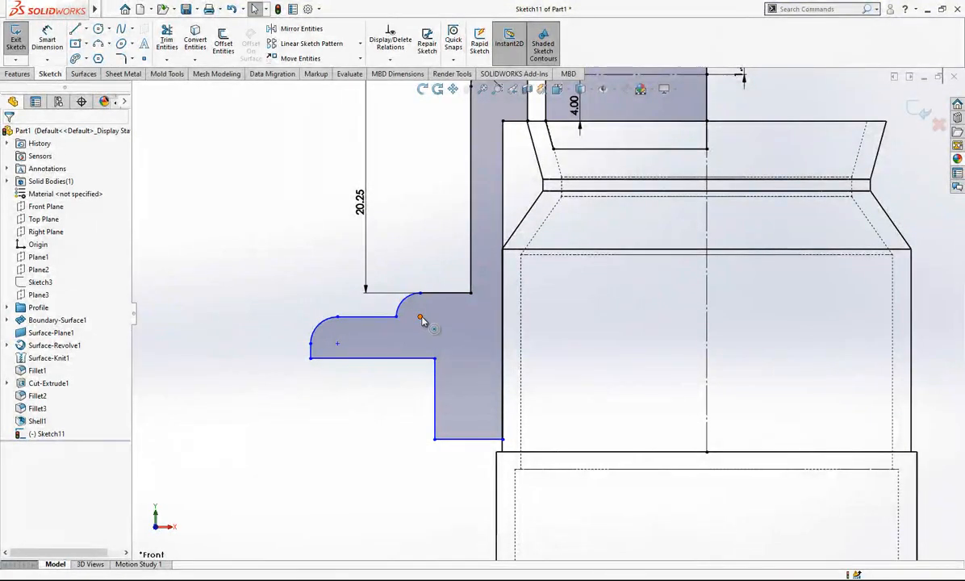
click(420, 317)
ctrl+click(420, 293)
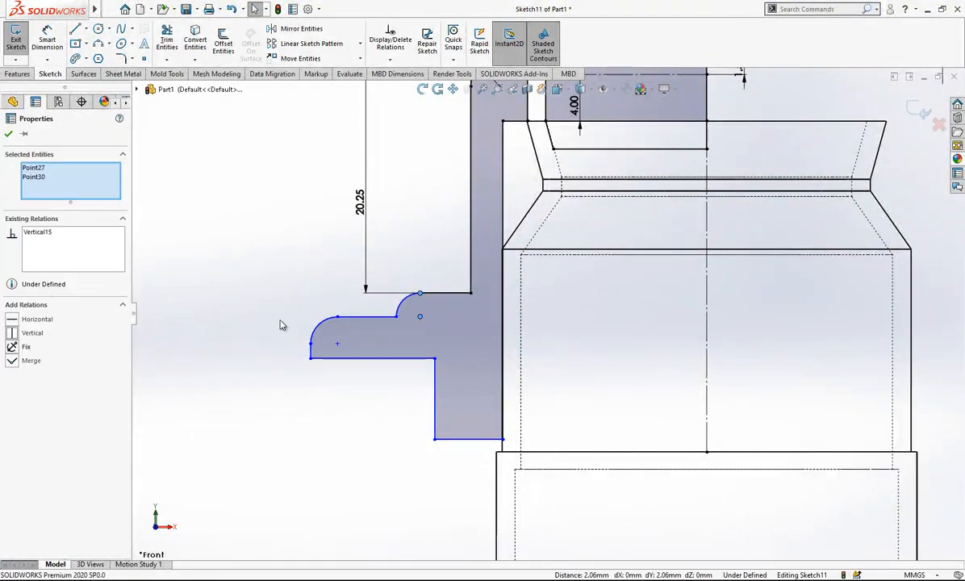
key(Escape)
click(396, 316)
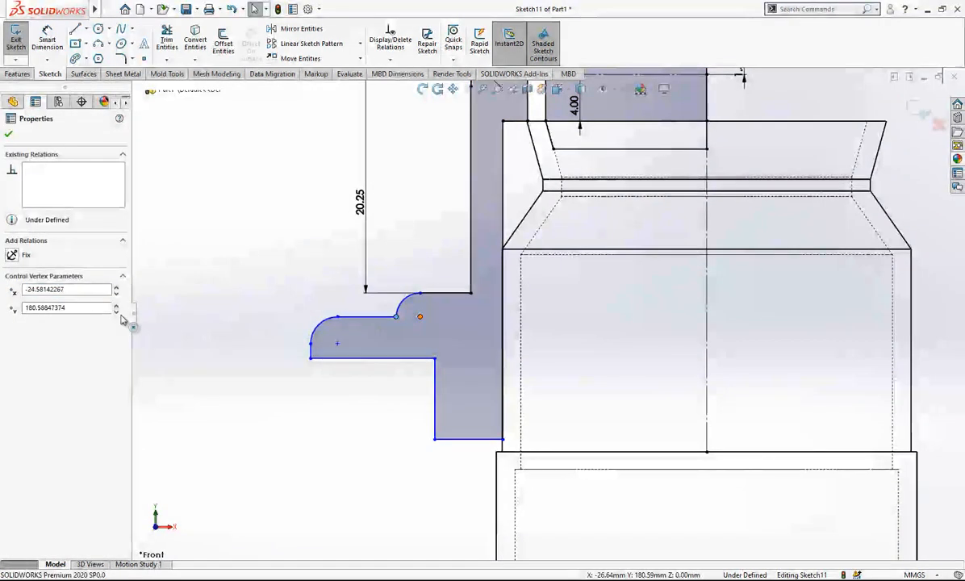
click(36, 320)
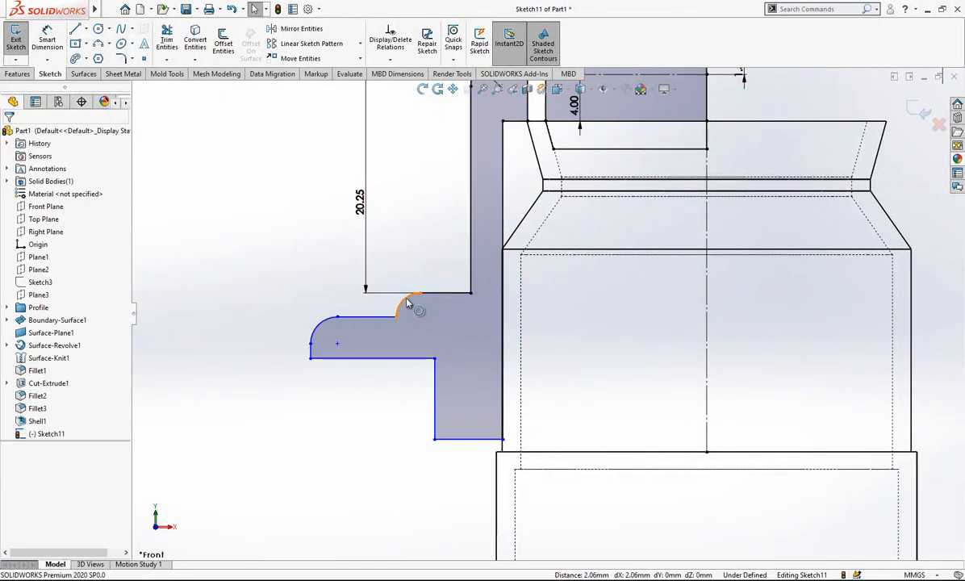
Dimension the radius of both flange arcs as 1.25 mm.
scroll(348, 305, down, 1)
click(48, 44)
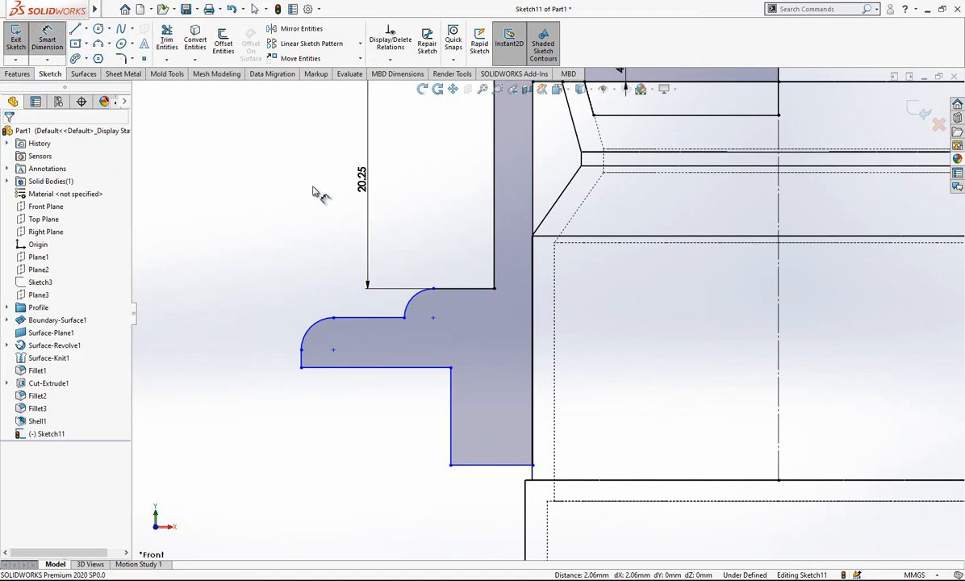
click(415, 301)
click(407, 270)
text(1.25)
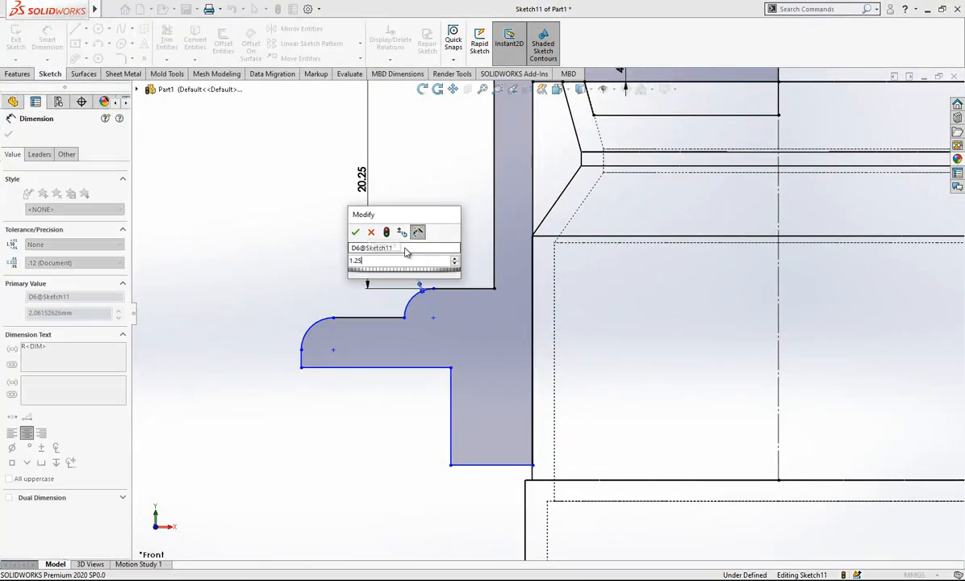
key(Return)
click(312, 316)
click(271, 305)
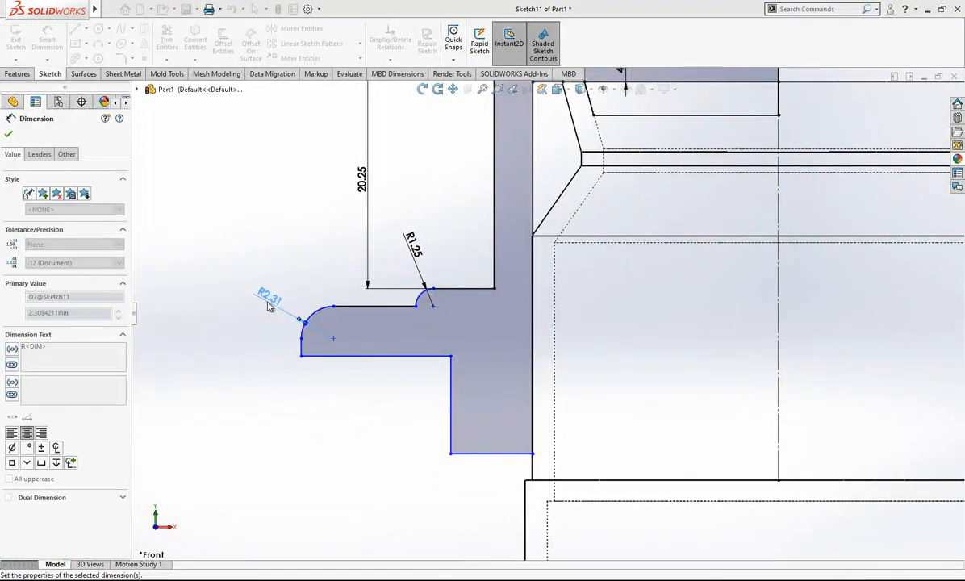
Dimension the flange's thickness between its upper and lower horizontal lines as 1.60 mm.
click(362, 306)
click(362, 341)
click(249, 333)
text(1.6)
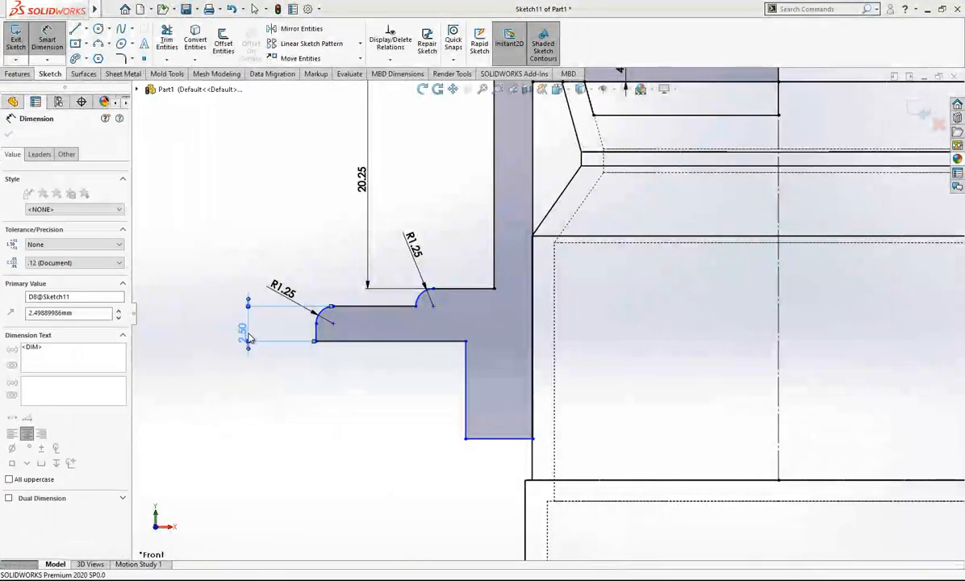
key(Return)
Dimension the vertical line below the flange as 9.00 mm long.
scroll(553, 367, up, 2)
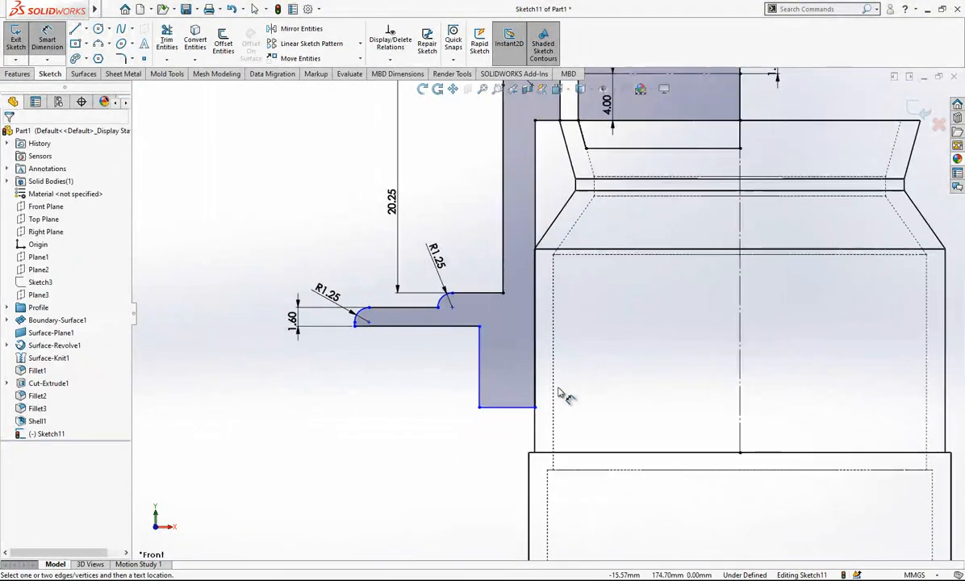
click(482, 368)
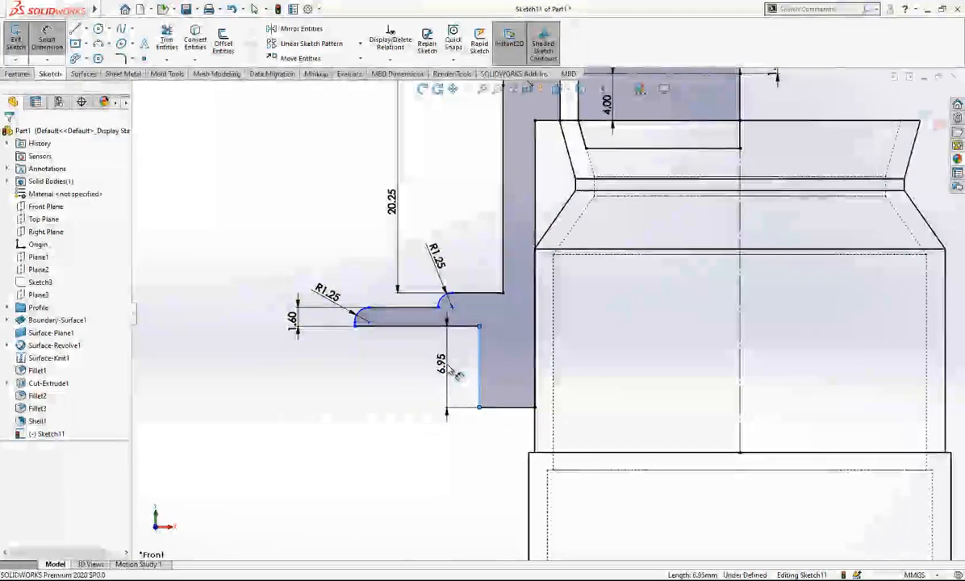
click(447, 368)
key(Return)
click(378, 420)
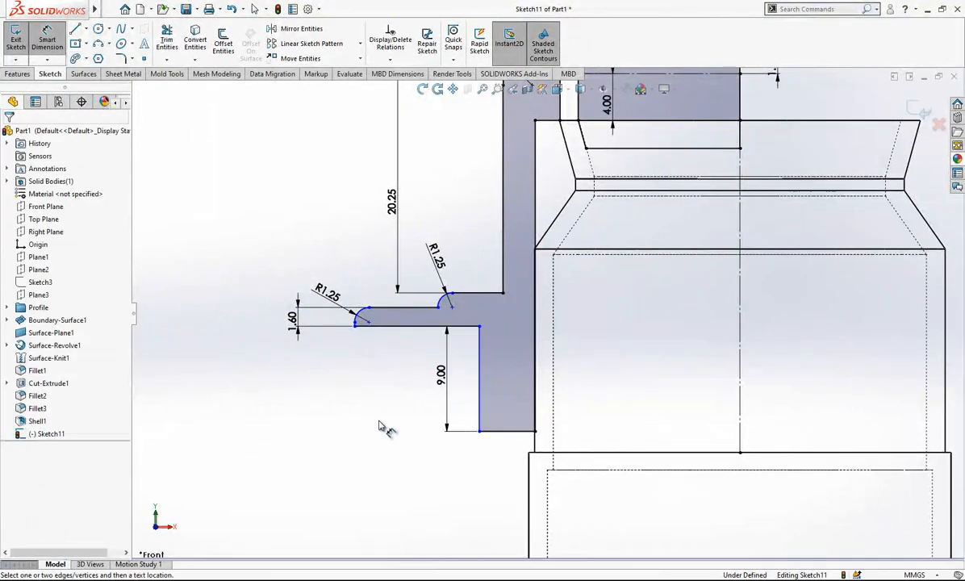
Dimension the lower skirt's outer vertical line from the neck's centreline as a 44 mm diameter.
scroll(550, 371, up, 2)
click(672, 340)
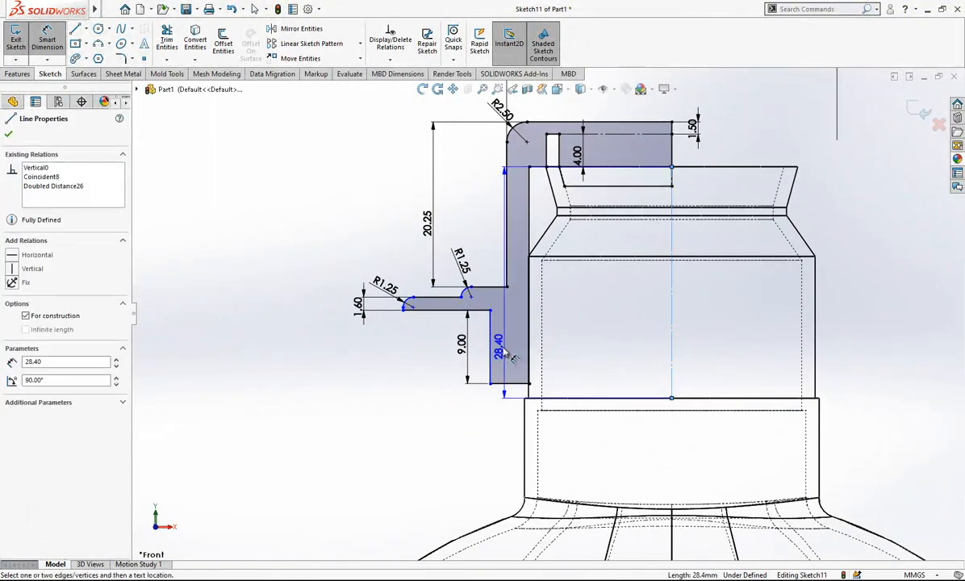
click(490, 355)
click(718, 472)
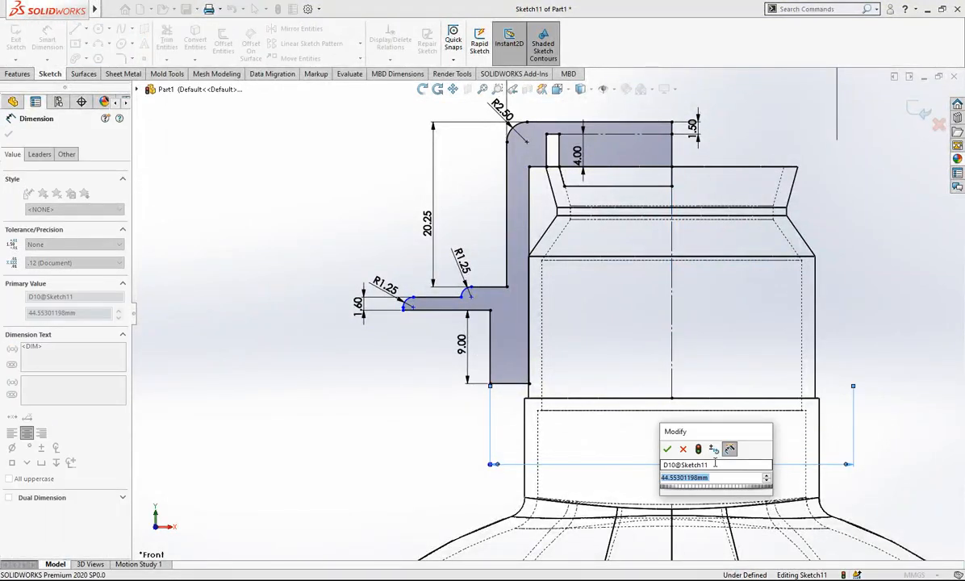
text(44)
key(Return)
click(383, 355)
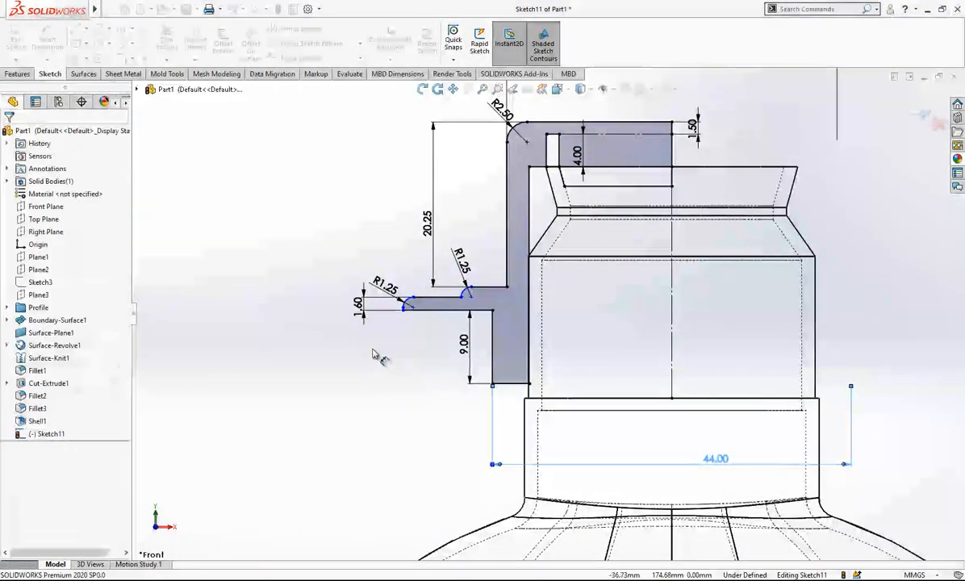
Dimension the inner flange arc's lower endpoint from the neck's centreline as a 47.50 mm diameter.
click(464, 295)
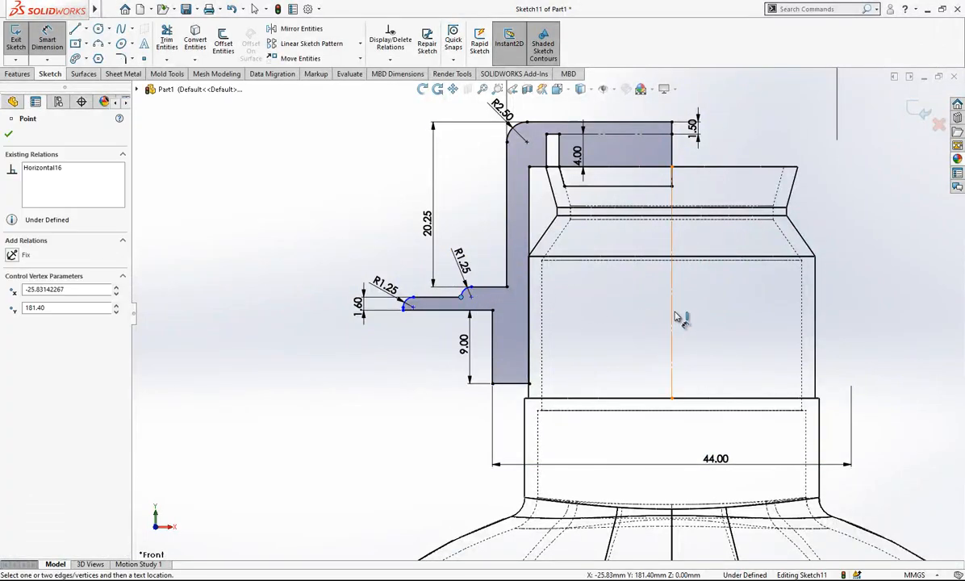
click(673, 314)
click(678, 321)
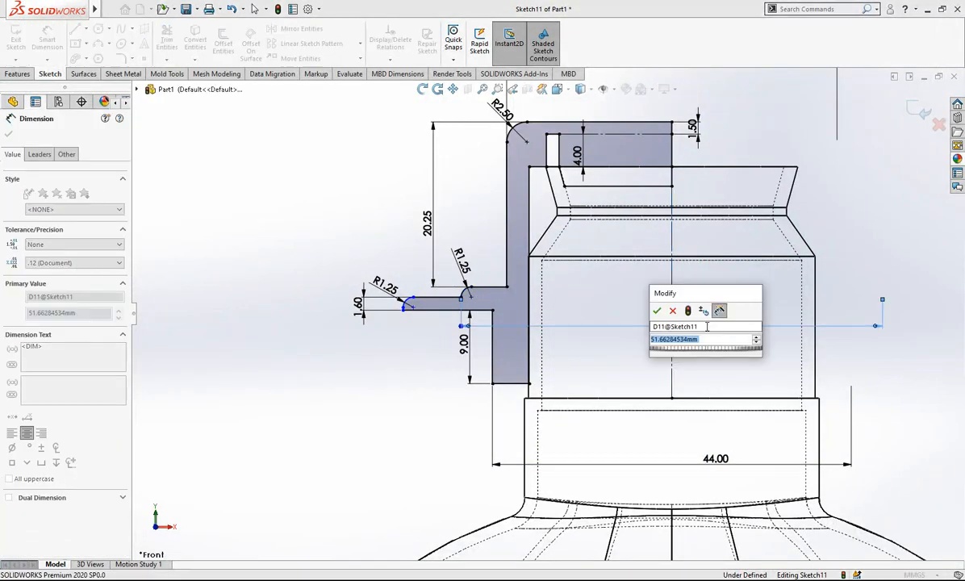
key(Return)
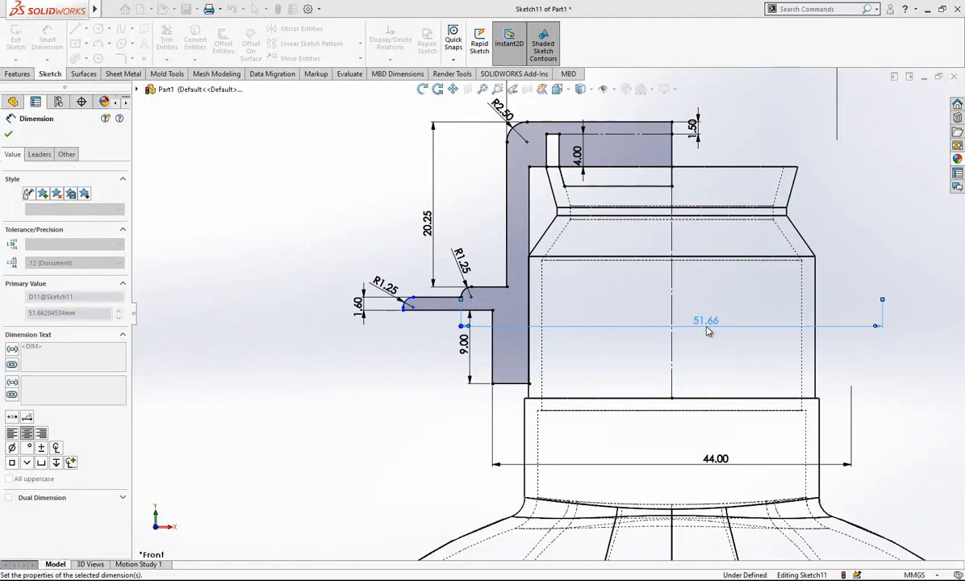
click(396, 376)
Dimension the flange's outermost lower point from the neck's centreline as a 52.25 mm diameter.
click(420, 311)
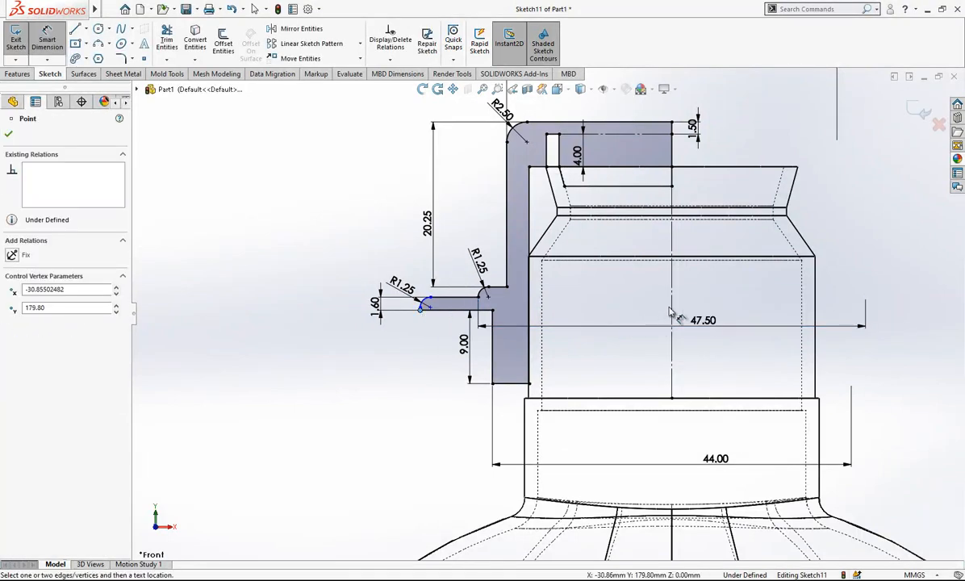
click(672, 347)
click(726, 367)
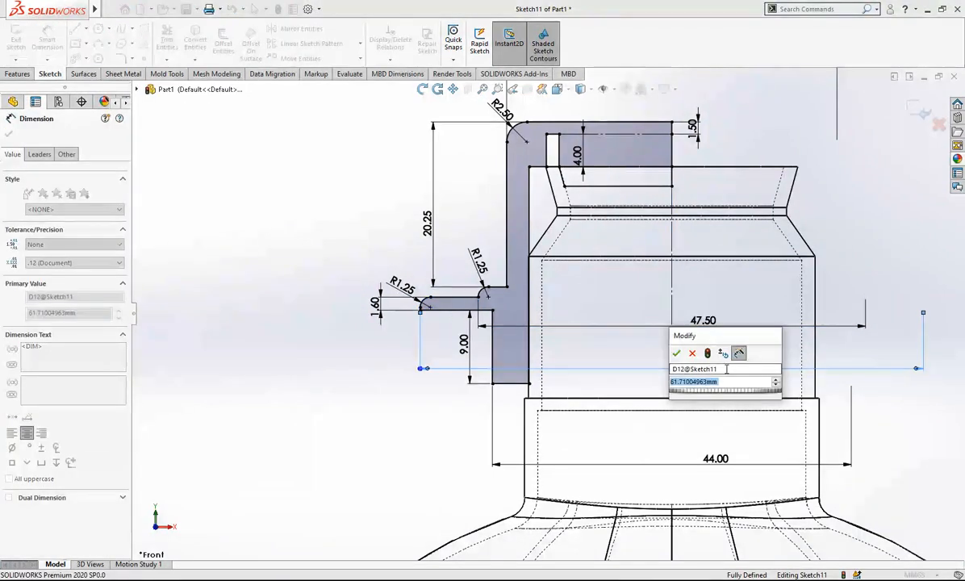
text(52.2)
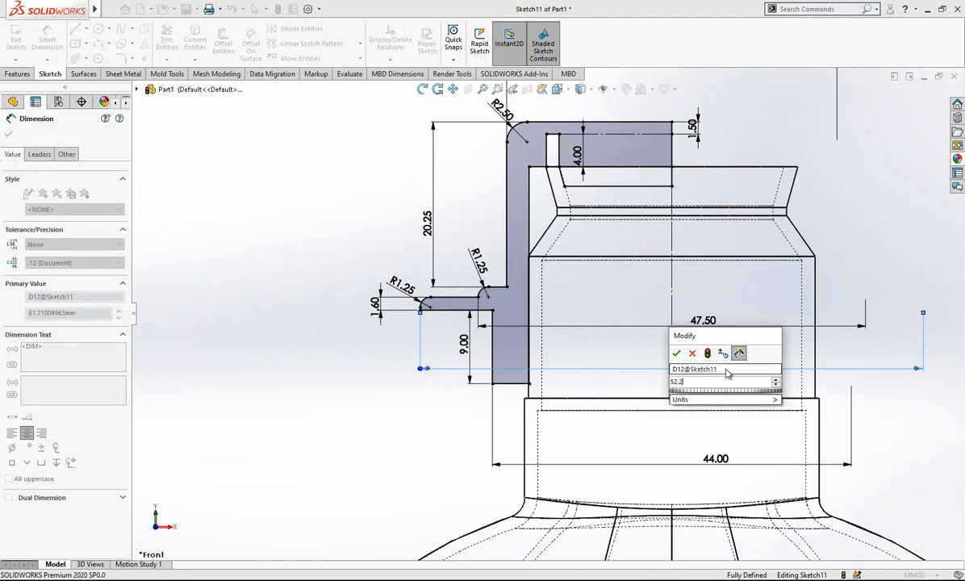
text(5)
key(Return)
click(337, 232)
Finish the cap sketch and revolve its profile around the neck's centreline to form a separate cap body.
scroll(601, 325, up, 2)
scroll(602, 324, up, 2)
scroll(694, 318, down, 4)
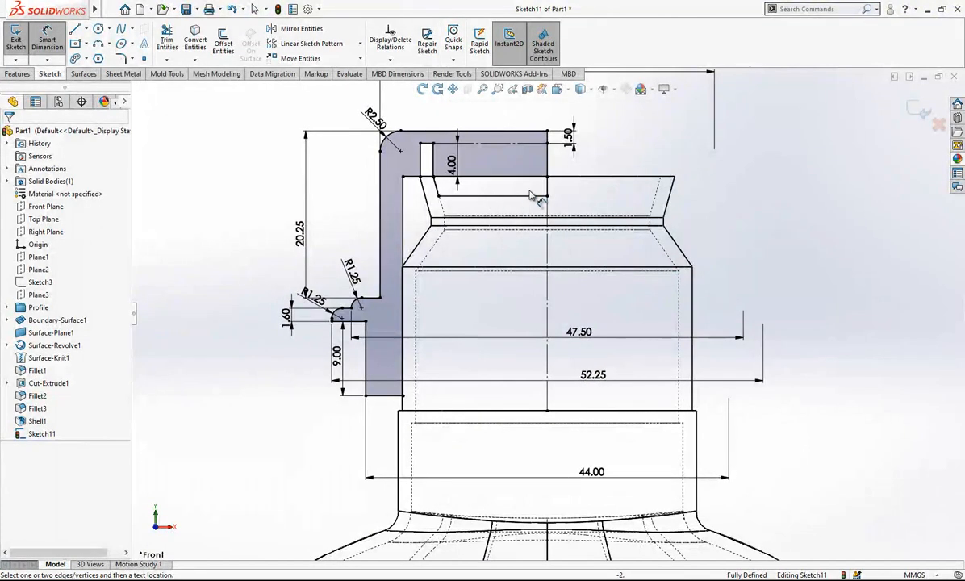
scroll(523, 198, up, 1)
click(914, 112)
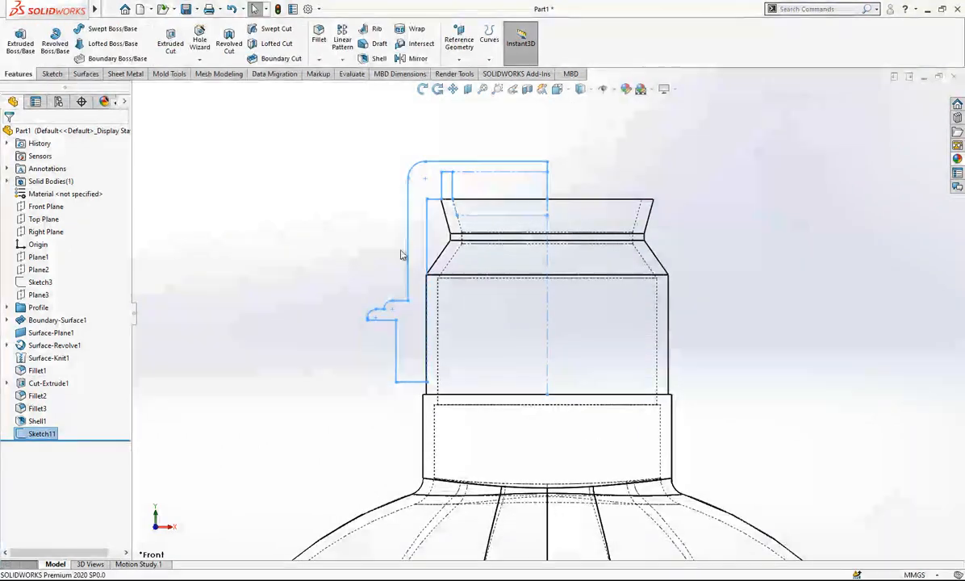
click(551, 187)
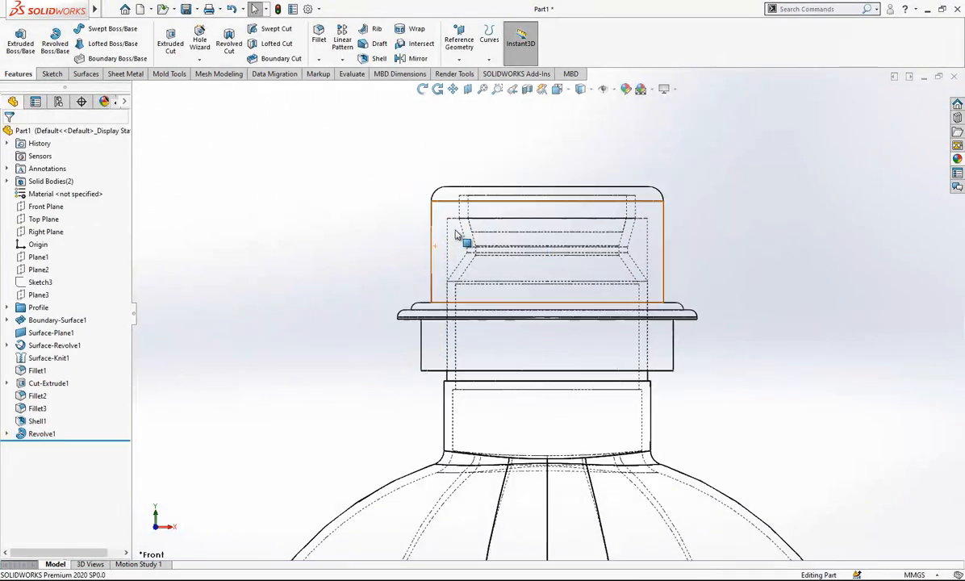
Display the model shaded with edges and hide the revolved cap body to expose the bottle's neck.
click(582, 89)
click(582, 104)
scroll(601, 233, up, 4)
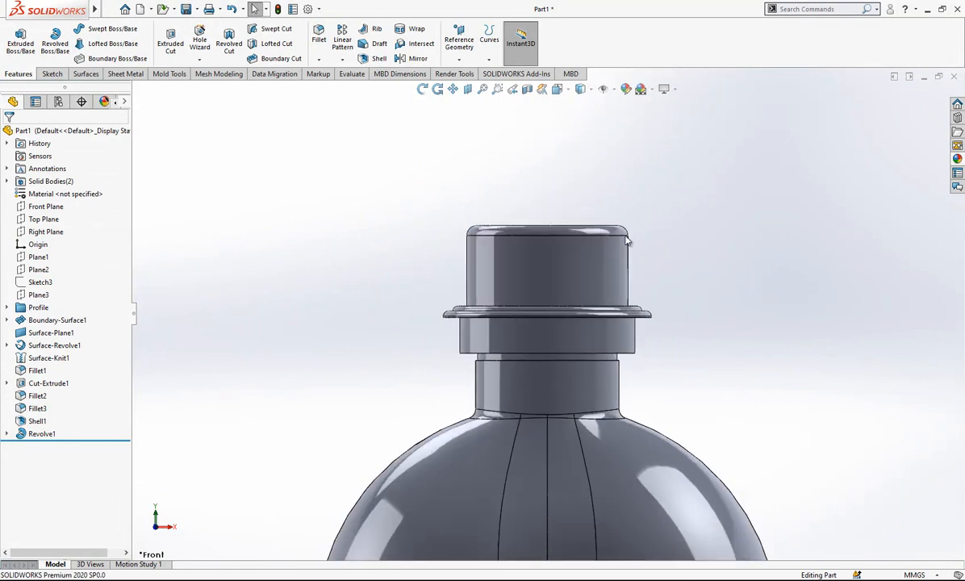
scroll(501, 322, down, 4)
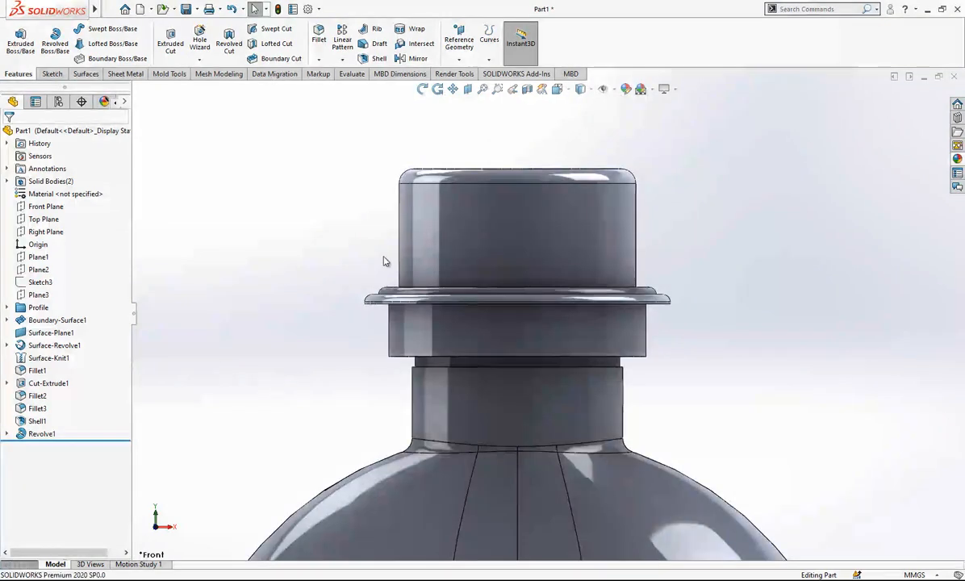
scroll(472, 364, down, 3)
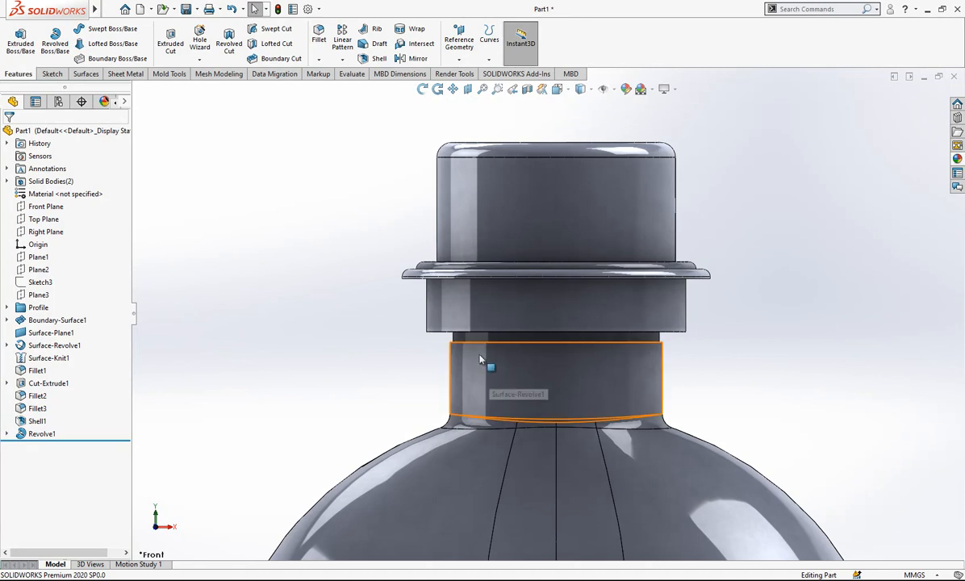
click(505, 211)
click(543, 179)
scroll(536, 242, up, 4)
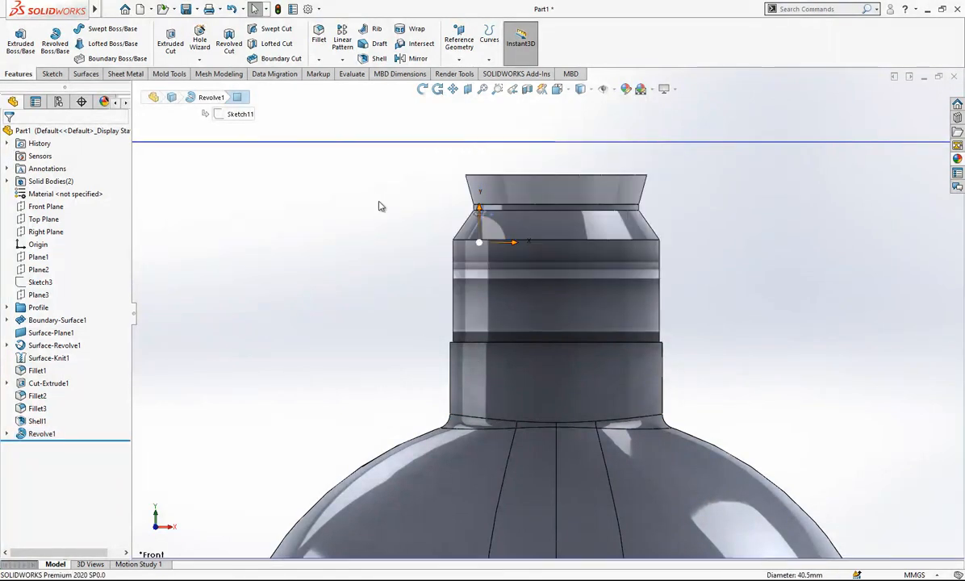
On the Front Plane, sketch a lobe at the neck step's edge: sloped line about 2.5 mm, tangent arc about R1.6 mm, horizontal line about 2.6 mm.
click(46, 206)
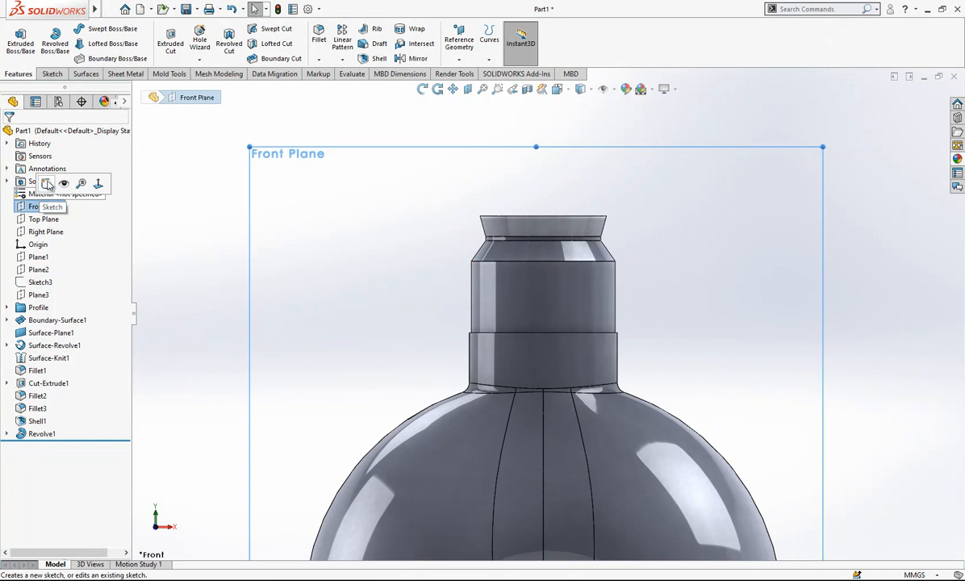
click(45, 185)
scroll(465, 340, down, 3)
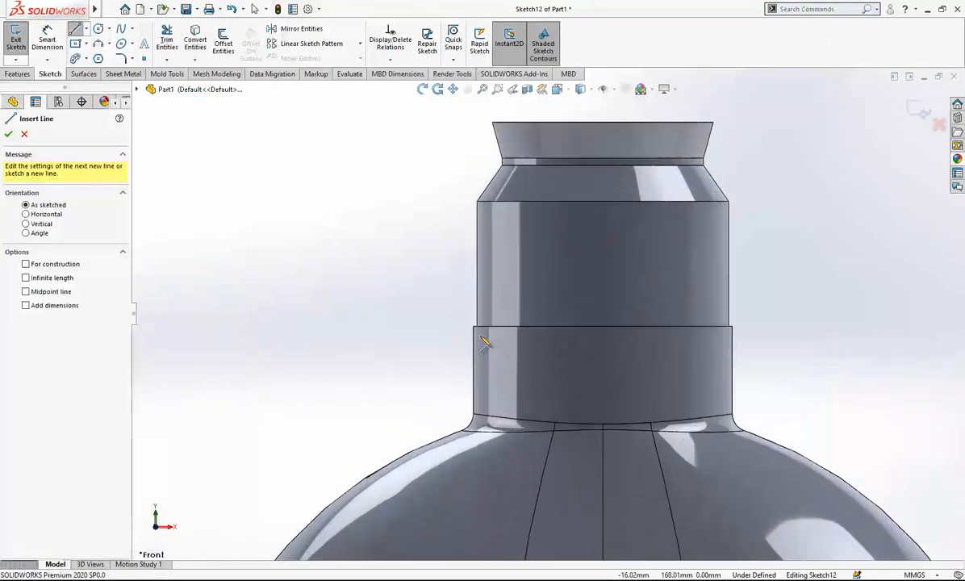
click(472, 328)
scroll(452, 336, down, 2)
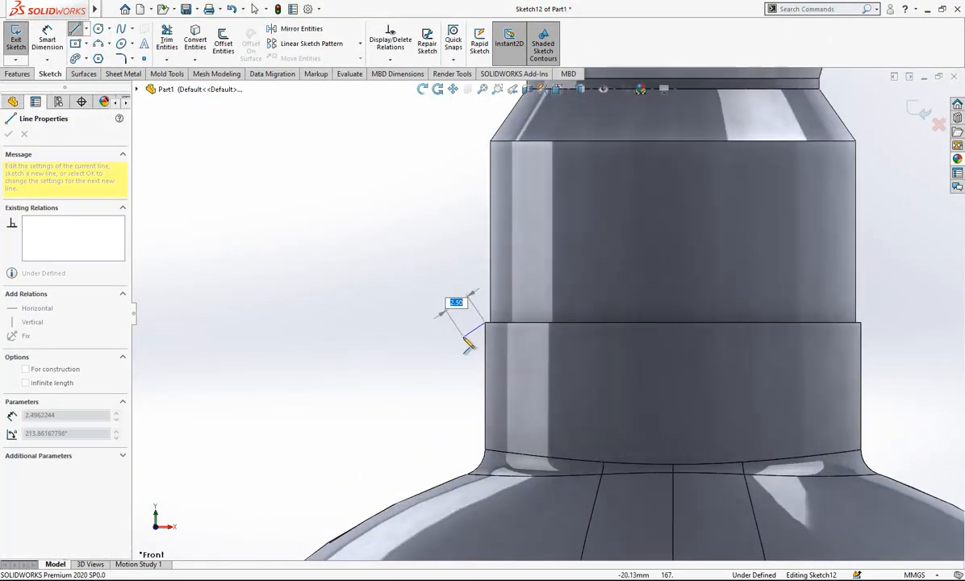
click(463, 337)
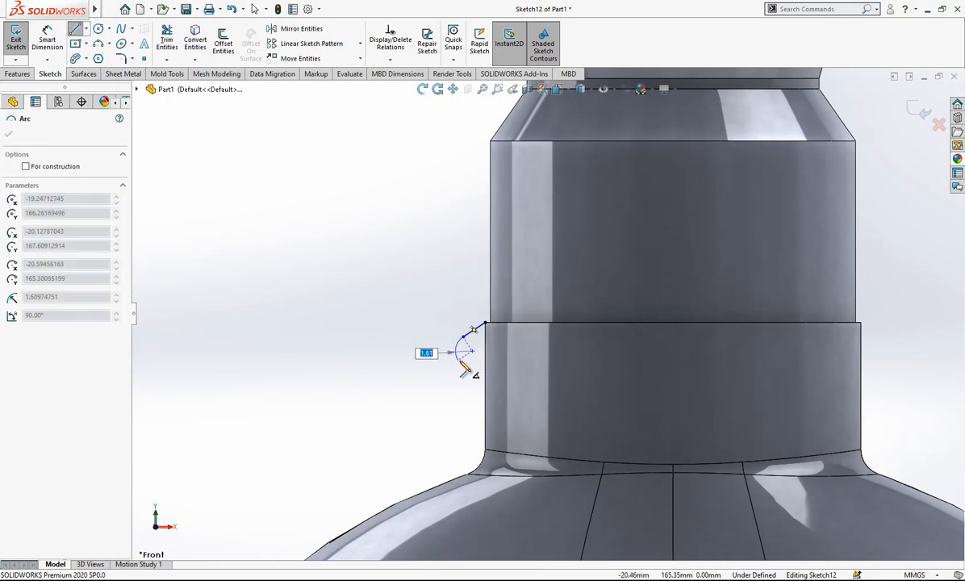
click(459, 361)
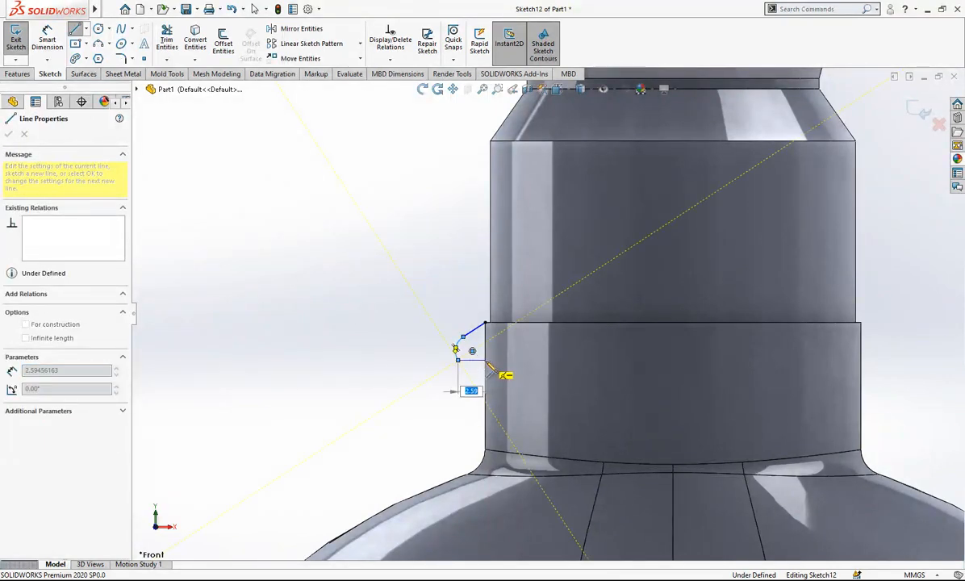
click(486, 360)
right_click(417, 283)
click(427, 292)
Add a tangent relation between the lobe's arc and its lower horizontal line.
scroll(474, 344, down, 3)
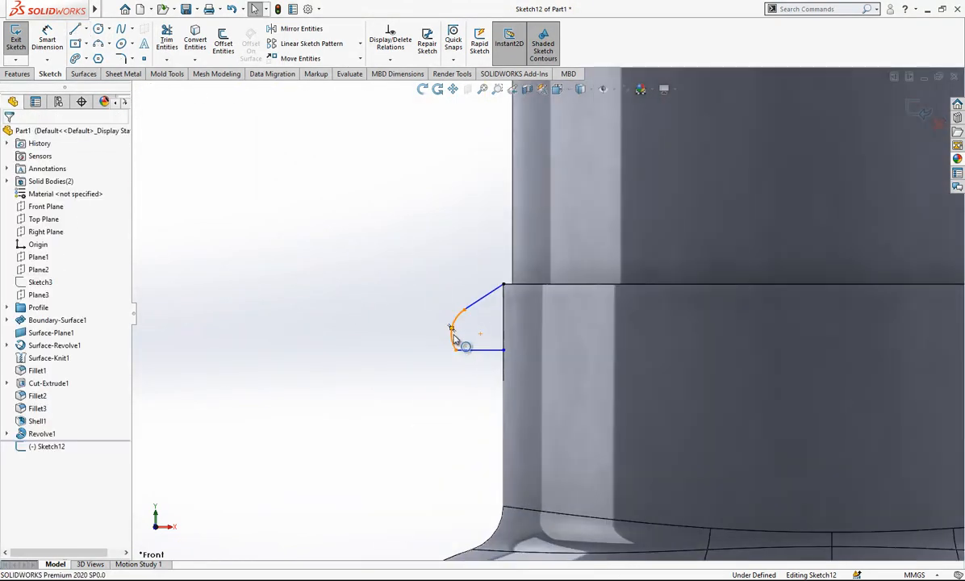
click(454, 339)
ctrl+click(460, 350)
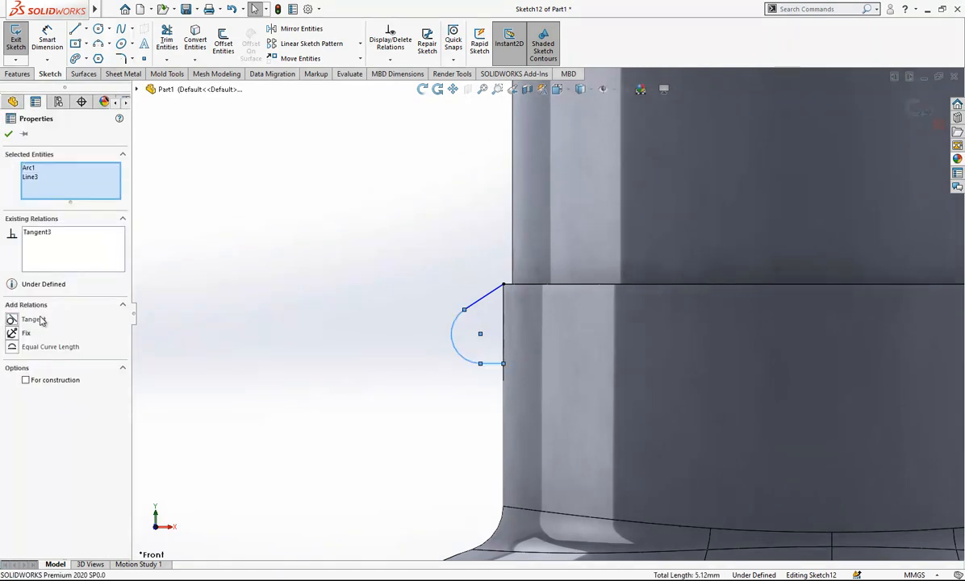
click(452, 330)
scroll(479, 346, up, 3)
Draw a horizontal construction line about 8.6 mm long just below the lobe, crossing the neck's outer wall.
right_drag(466, 367, 354, 339)
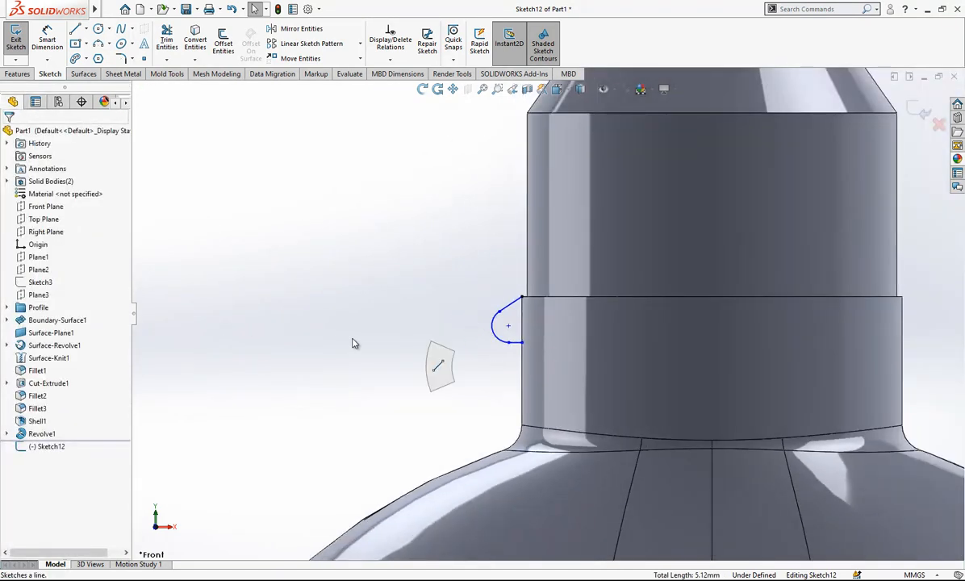
click(479, 356)
click(570, 356)
key(Escape)
click(545, 355)
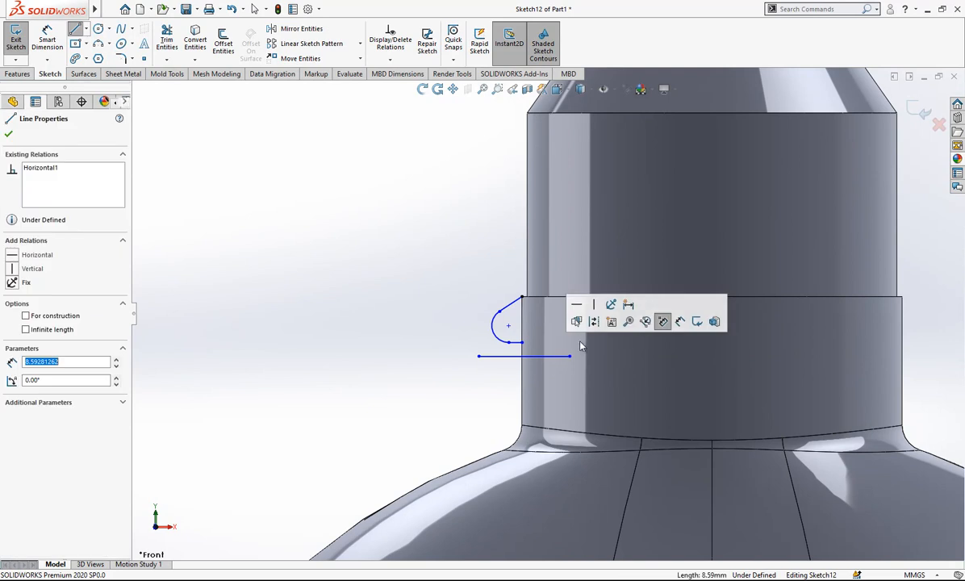
key(Escape)
scroll(546, 305, up, 2)
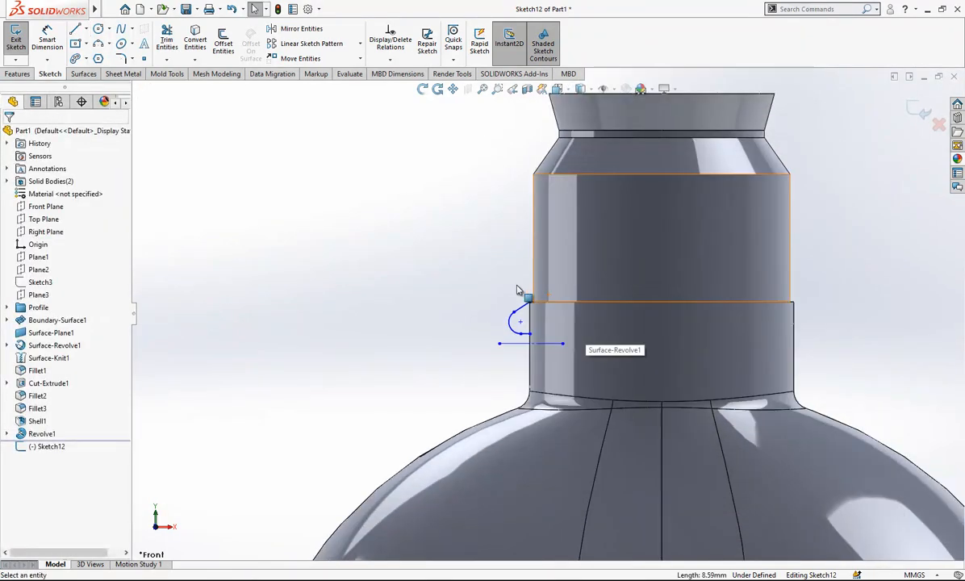
Draw a vertical construction line about 19.4 mm long down the neck's axis, starting at the midpoint of the neck step's edge.
click(75, 32)
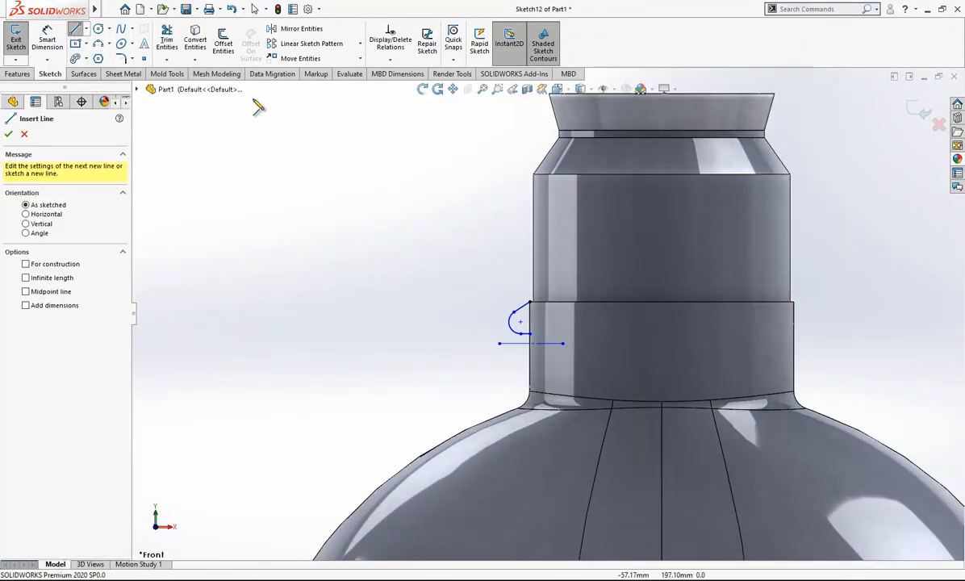
drag(661, 303, 662, 443)
key(Escape)
click(666, 358)
click(700, 325)
key(Escape)
scroll(710, 326, down, 2)
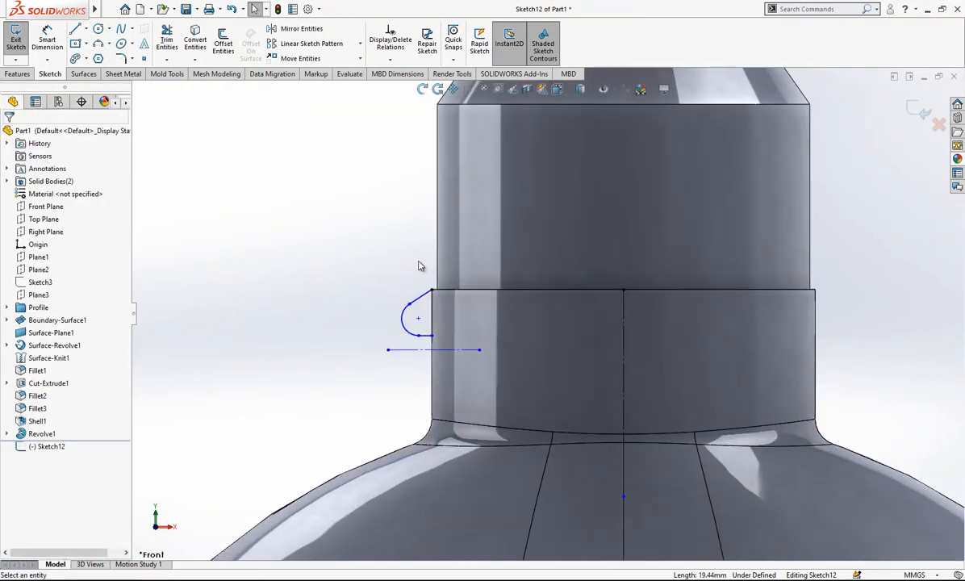
Close the lobe profile with a vertical line along the neck wall between its two open endpoints.
click(74, 30)
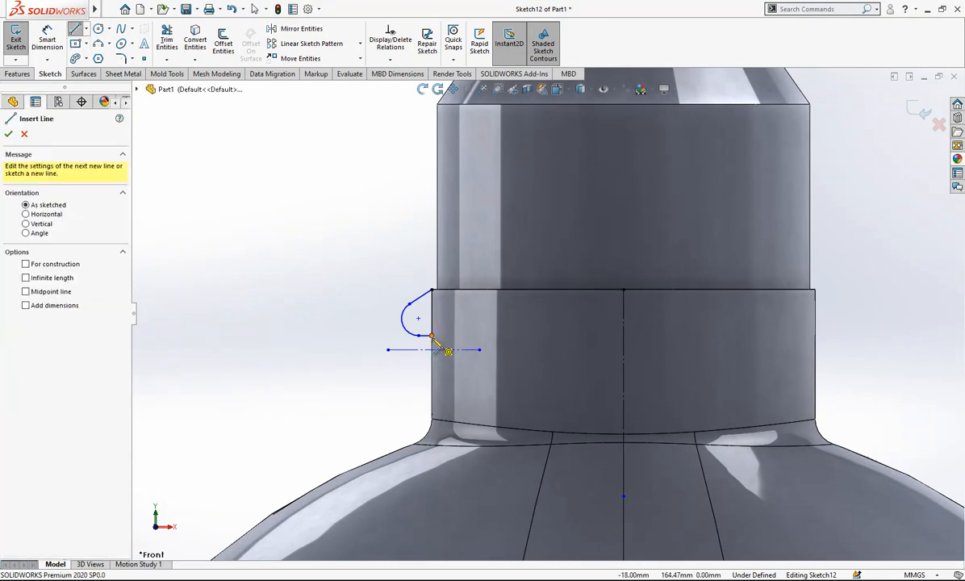
click(431, 335)
click(432, 290)
right_click(413, 254)
click(417, 255)
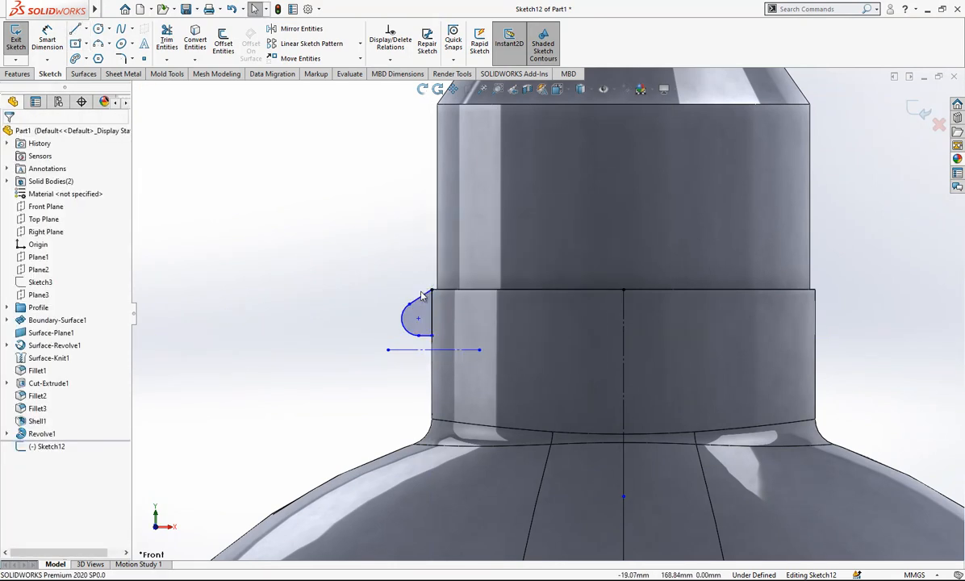
Mirror the whole closed lobe chain about the horizontal construction line, keeping the original.
right_click(421, 298)
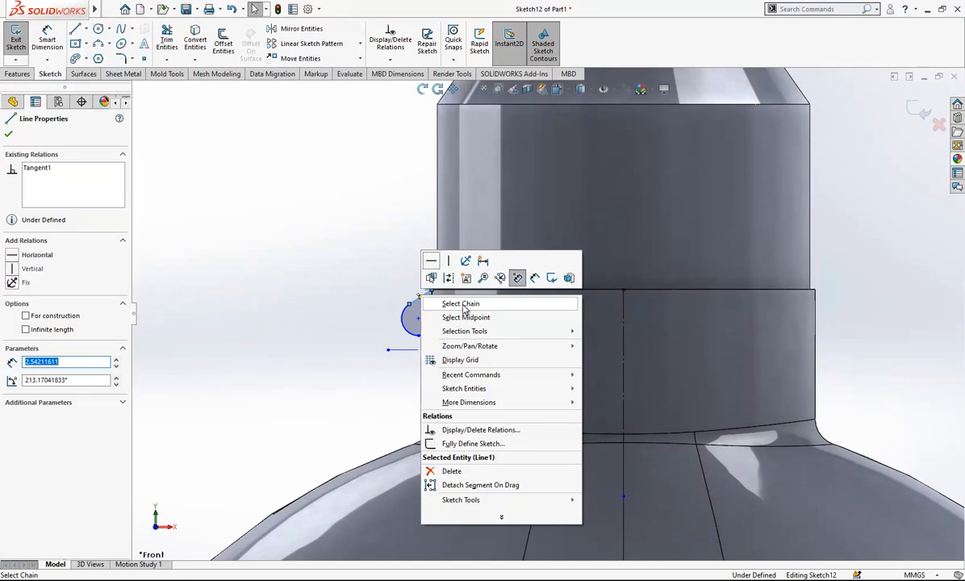
click(464, 304)
click(301, 29)
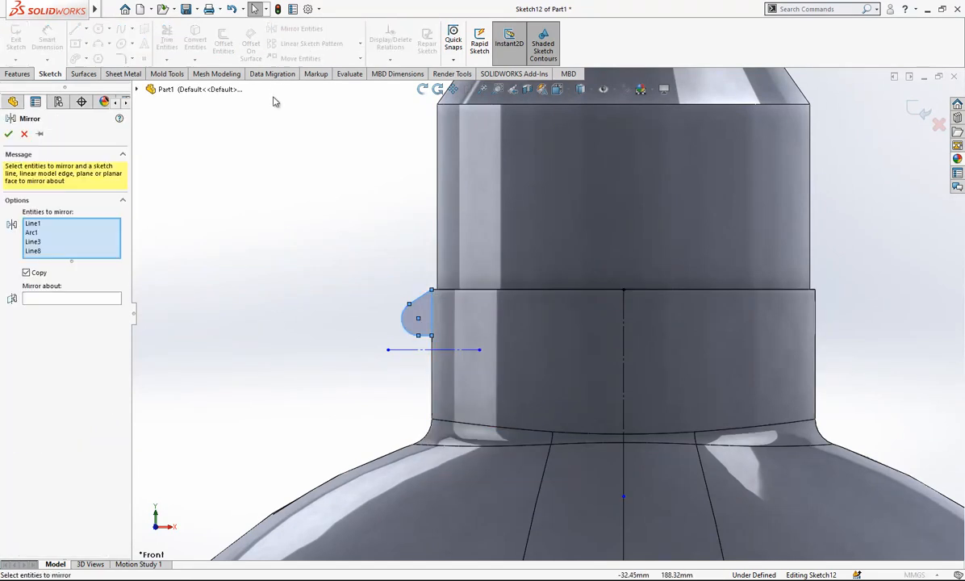
click(96, 299)
click(408, 350)
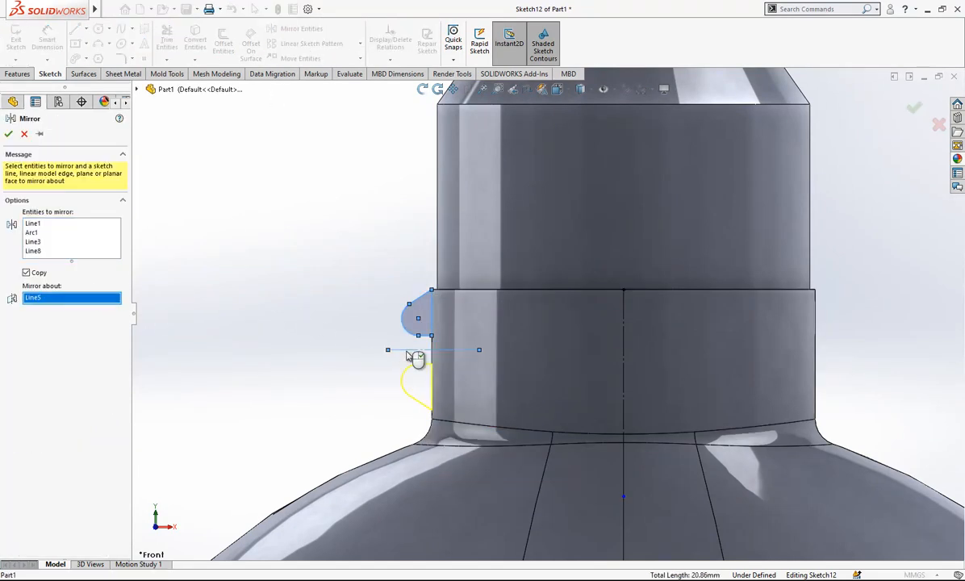
key(Return)
Dimension the vertical gap between the facing inner corners of the two lobes as 3 mm.
click(56, 37)
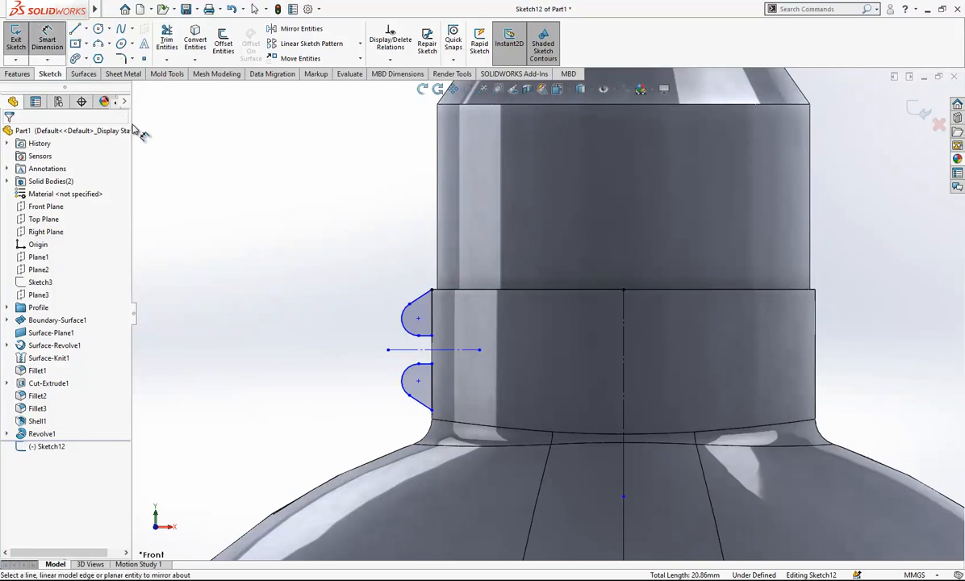
scroll(464, 284, down, 2)
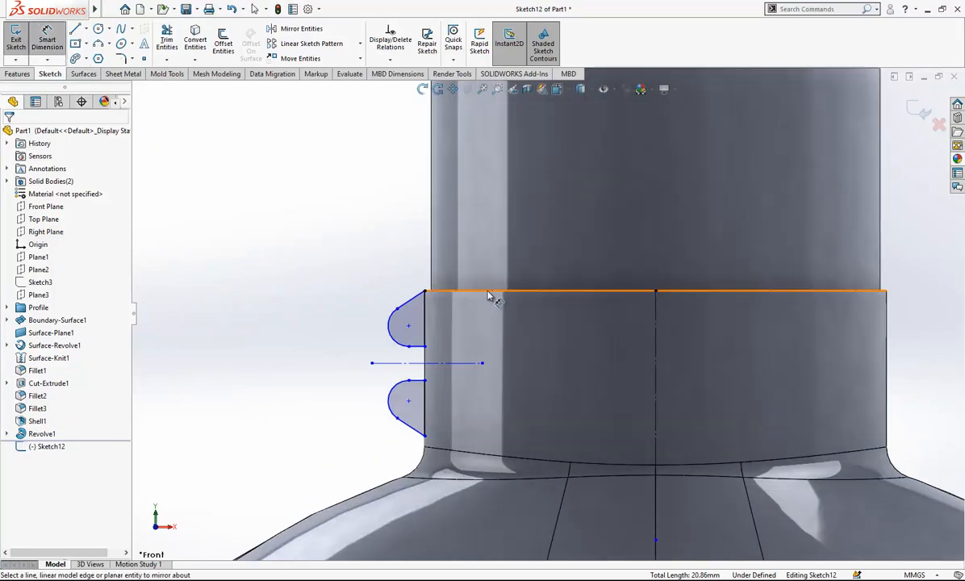
click(425, 346)
click(426, 380)
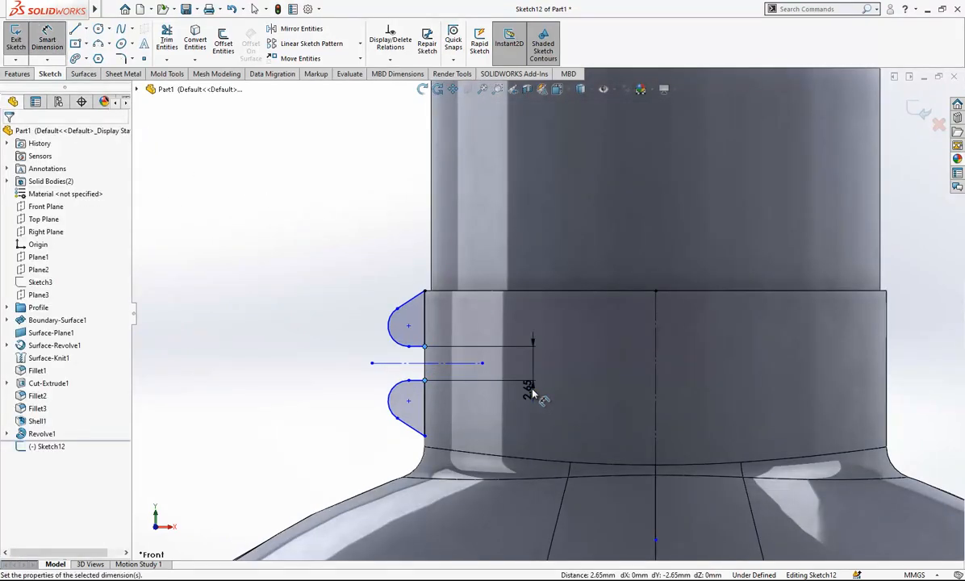
click(533, 393)
text(3)
key(Return)
Dimension the radius of the upper lobe's arc as 1 mm.
click(388, 325)
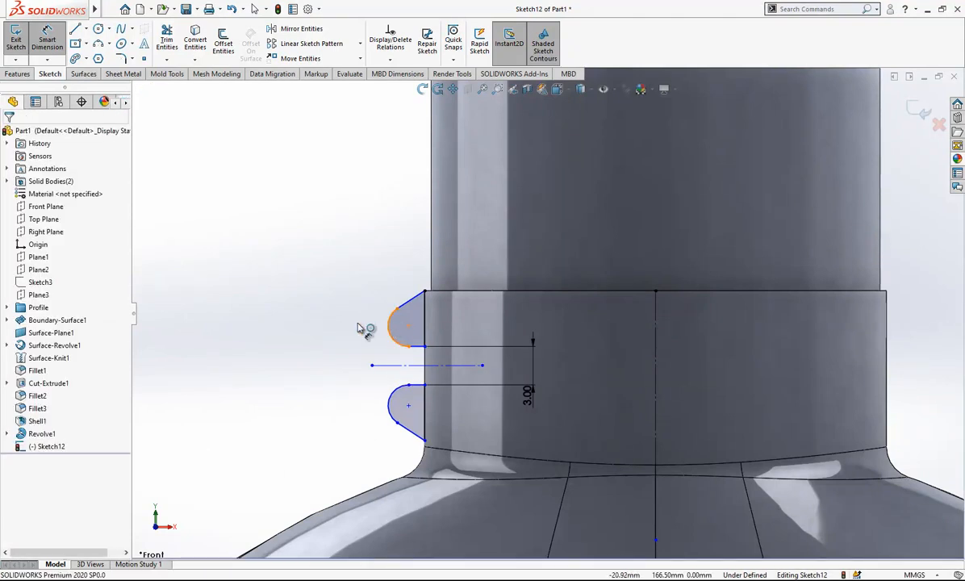
click(359, 328)
text(1)
key(Return)
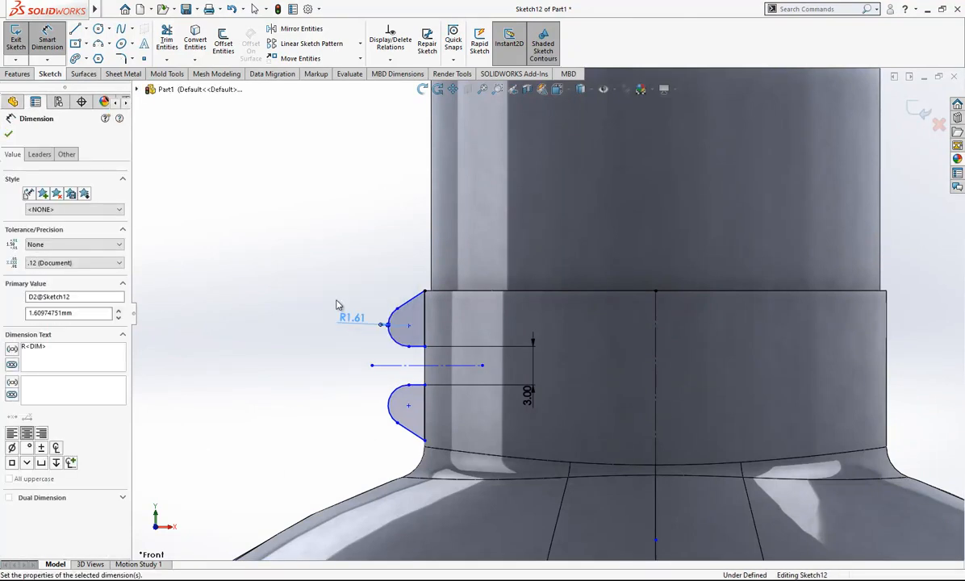
Dimension the angle between the upper lobe's slanted edge and the bottle's vertical centre axis as 45°.
click(409, 312)
click(655, 348)
click(622, 346)
key(Return)
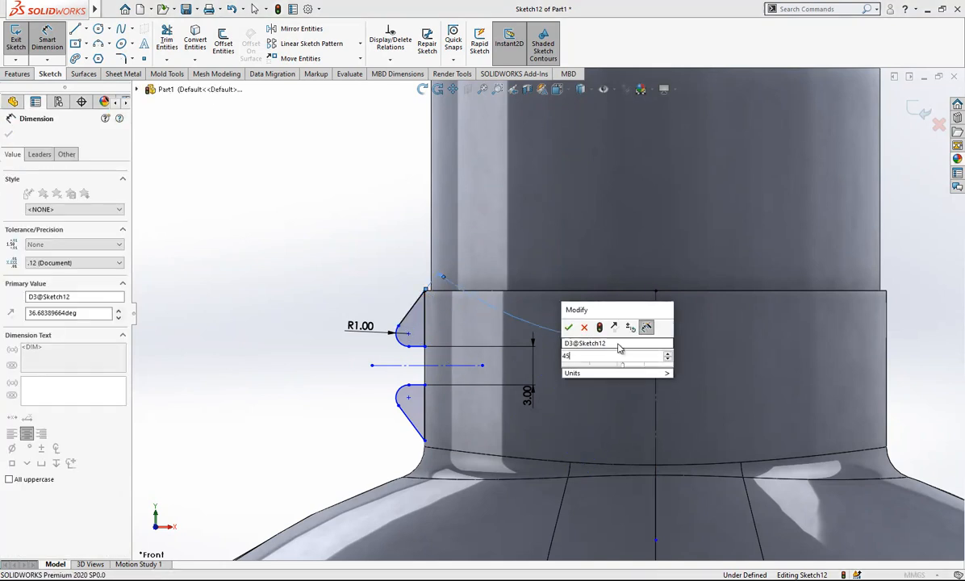
click(323, 257)
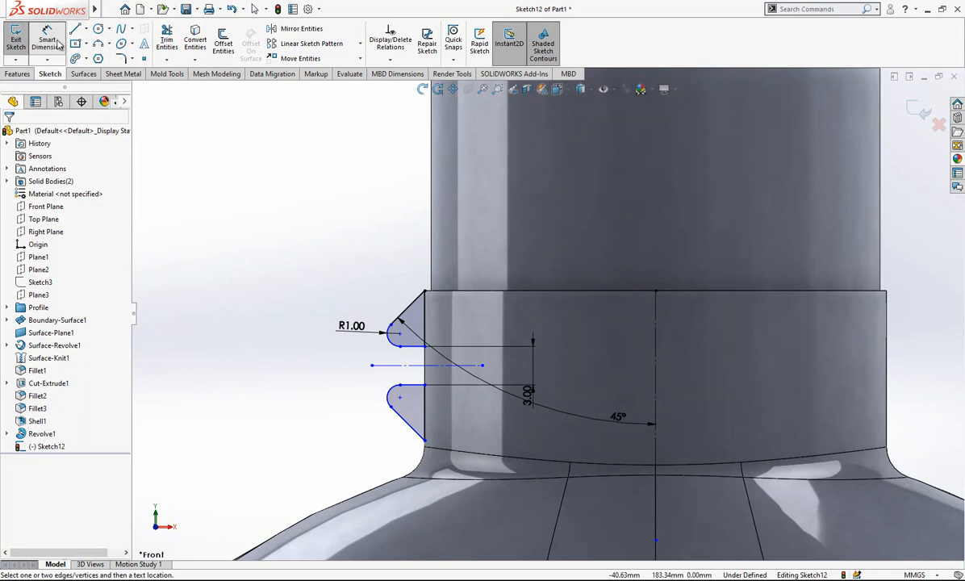
Sketch a vertical line just outside the two lobes, spanning past both of them, and make it construction geometry.
key(l)
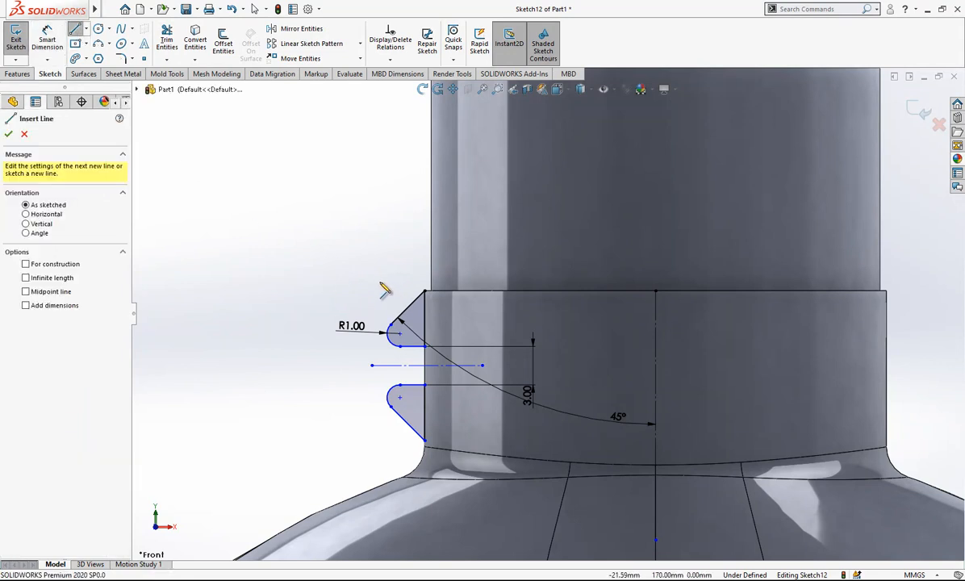
click(378, 276)
click(378, 451)
key(Escape)
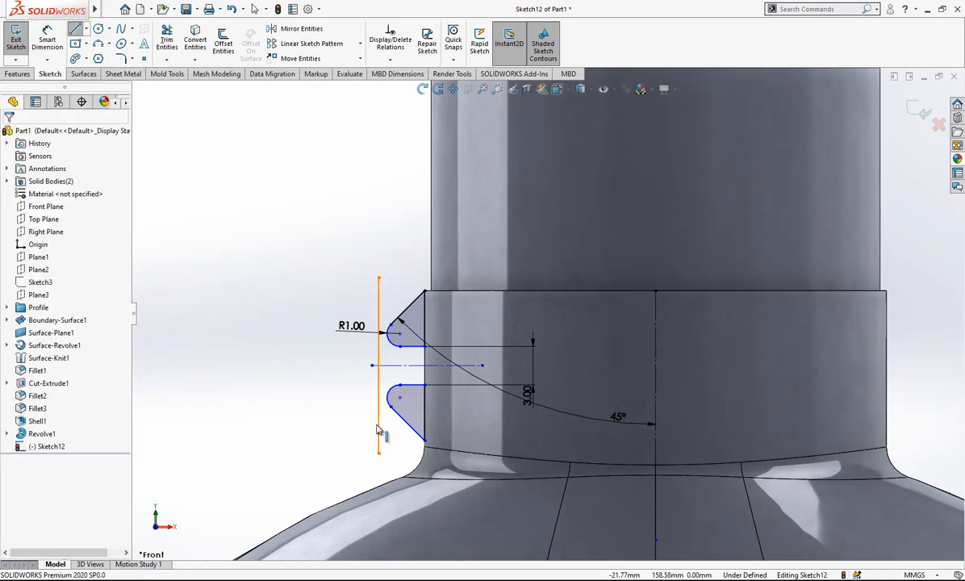
click(379, 430)
key(Escape)
Make the vertical construction line tangent to the upper lobe's arc.
click(379, 355)
ctrl+click(388, 333)
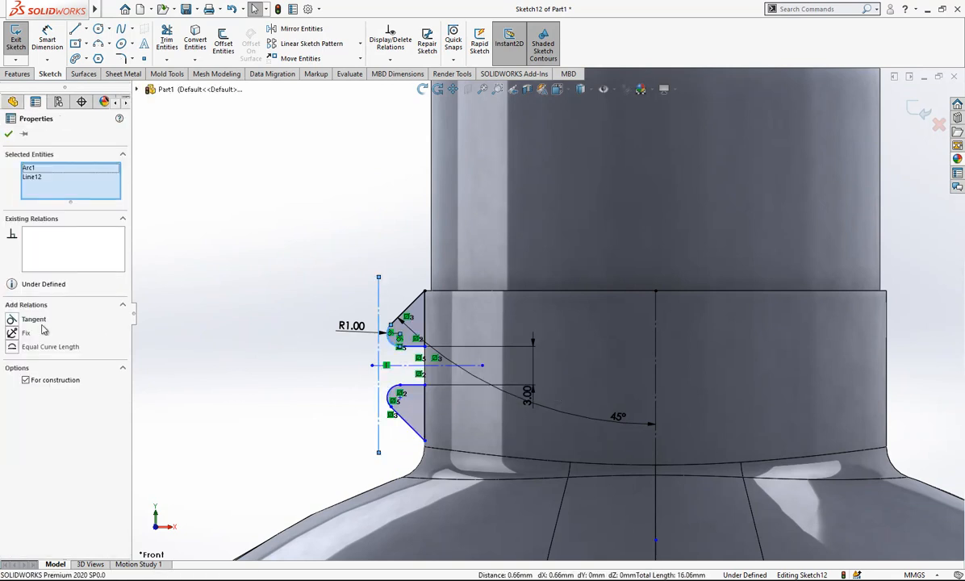
click(34, 318)
key(Escape)
Place a doubled diameter dimension from the vertical tangent construction line across the bottle's centre axis.
click(46, 38)
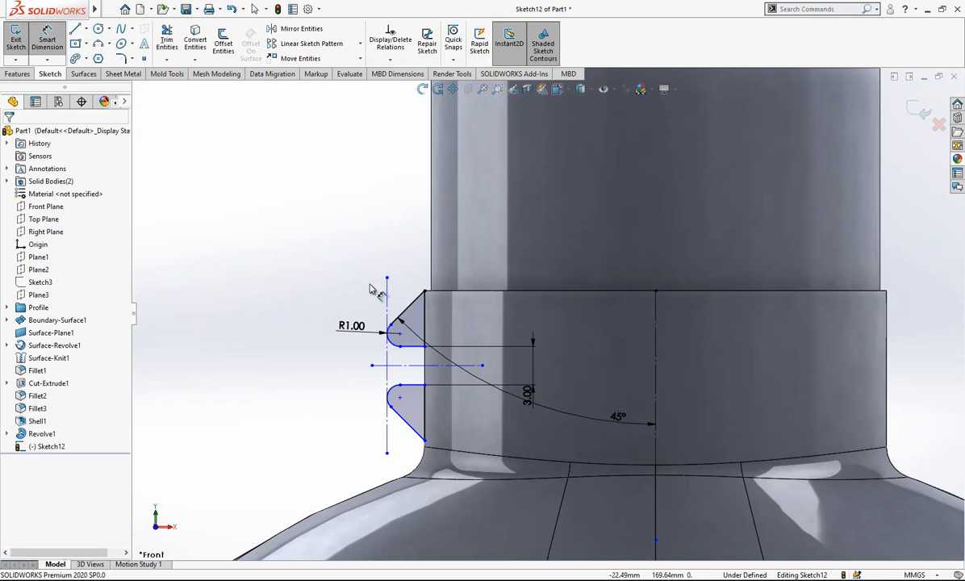
click(387, 280)
click(655, 339)
click(730, 239)
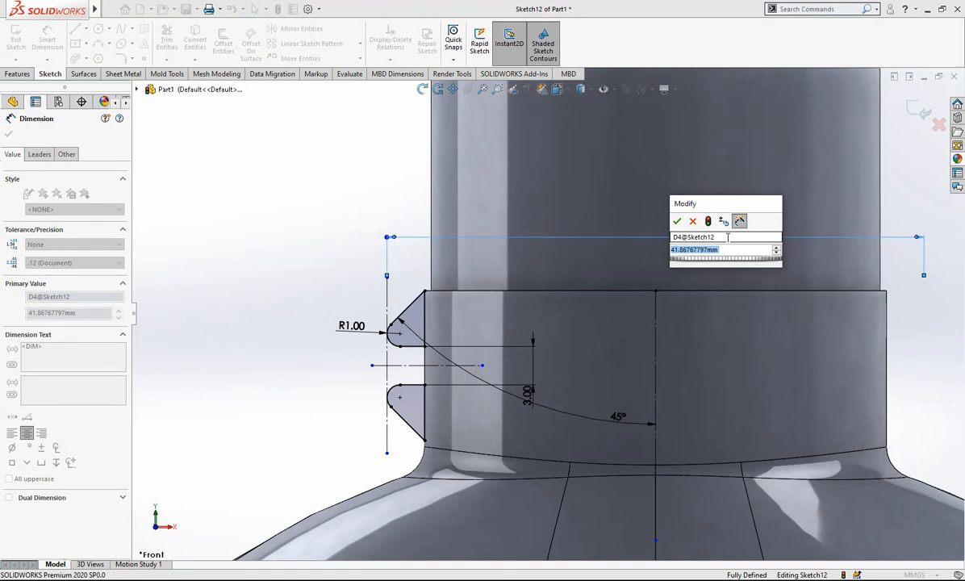
Set the doubled diameter dimension of the vertical tangent line to 39.25 mm and exit the ring sketch.
text(39.25)
key(Return)
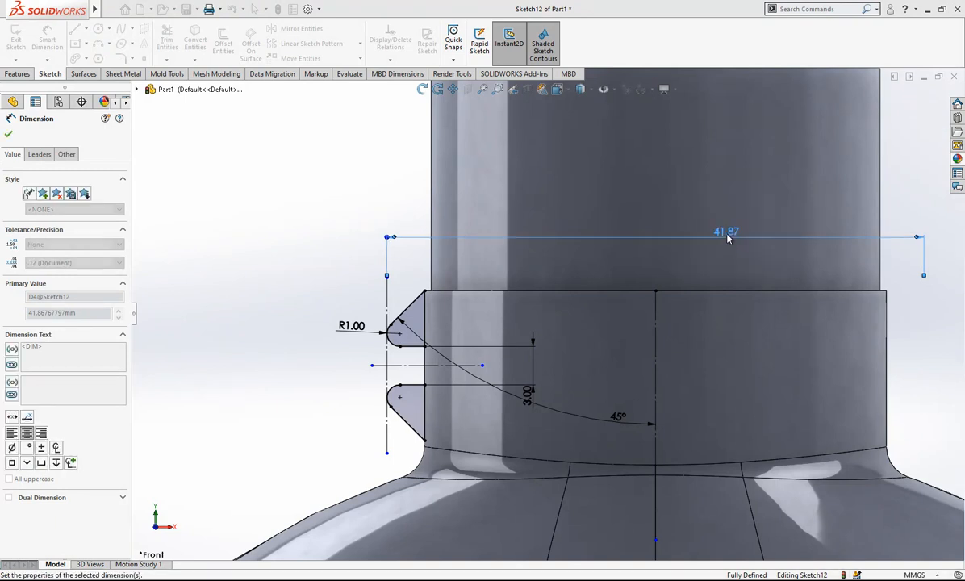
click(250, 251)
scroll(452, 307, down, 2)
scroll(476, 322, up, 2)
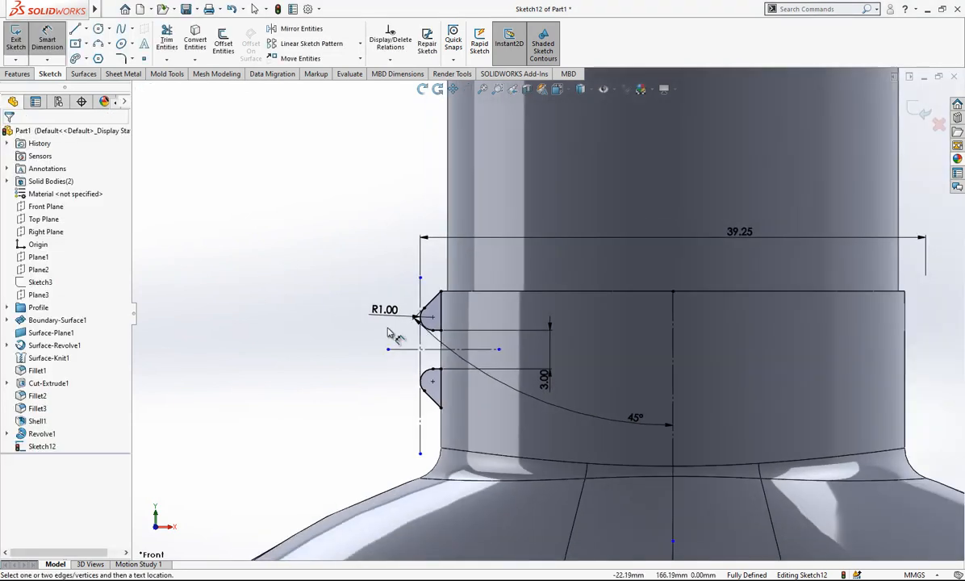
scroll(650, 353, down, 3)
click(922, 117)
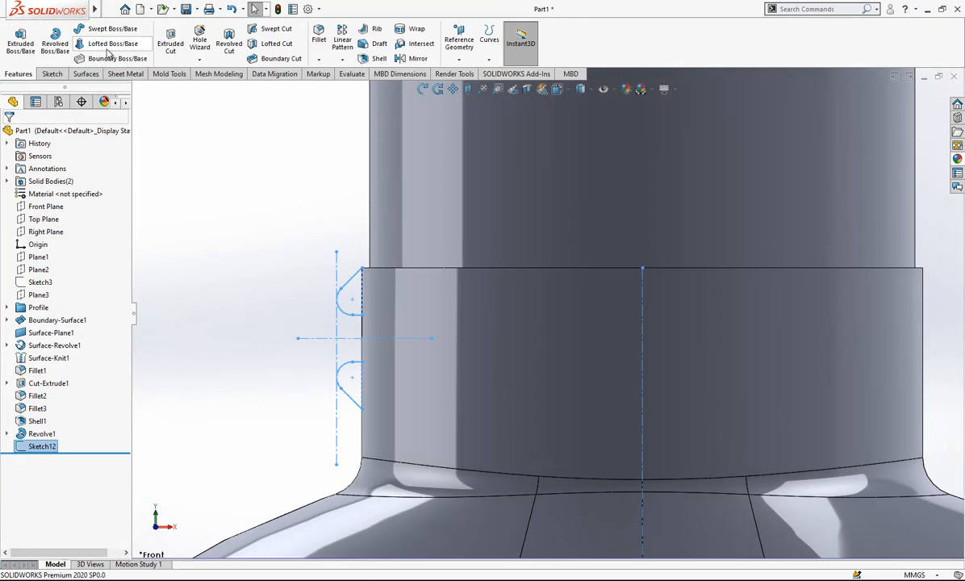
Revolve the two lobes 360° about the bottle's vertical centre axis, merging them only with the bottle body (Shell1).
click(641, 300)
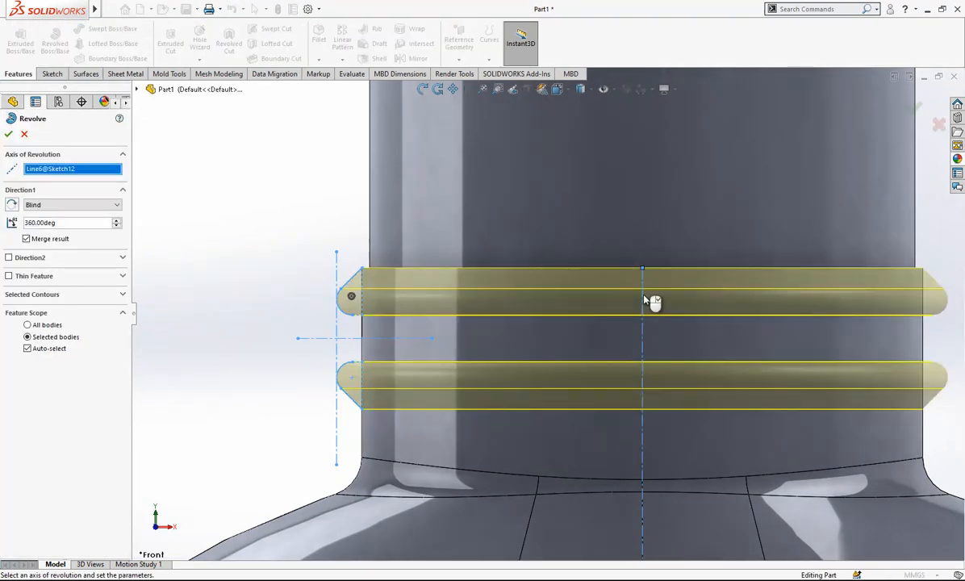
scroll(545, 322, up, 2)
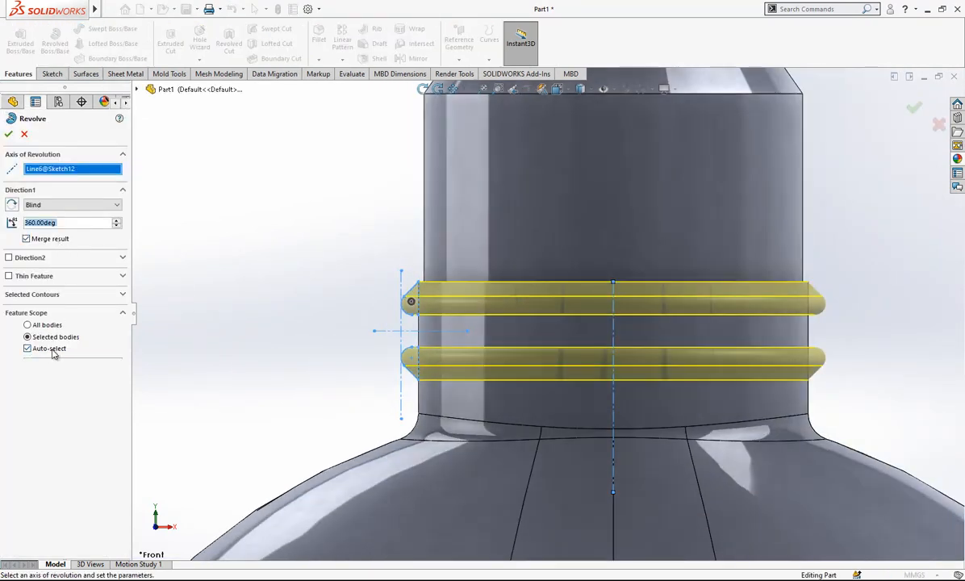
click(52, 353)
click(457, 489)
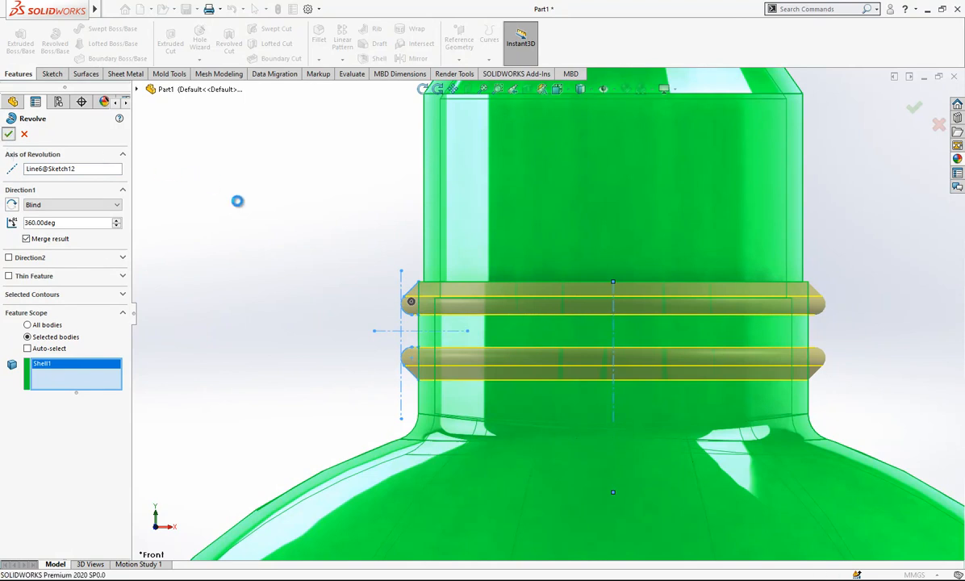
key(Return)
scroll(403, 264, up, 3)
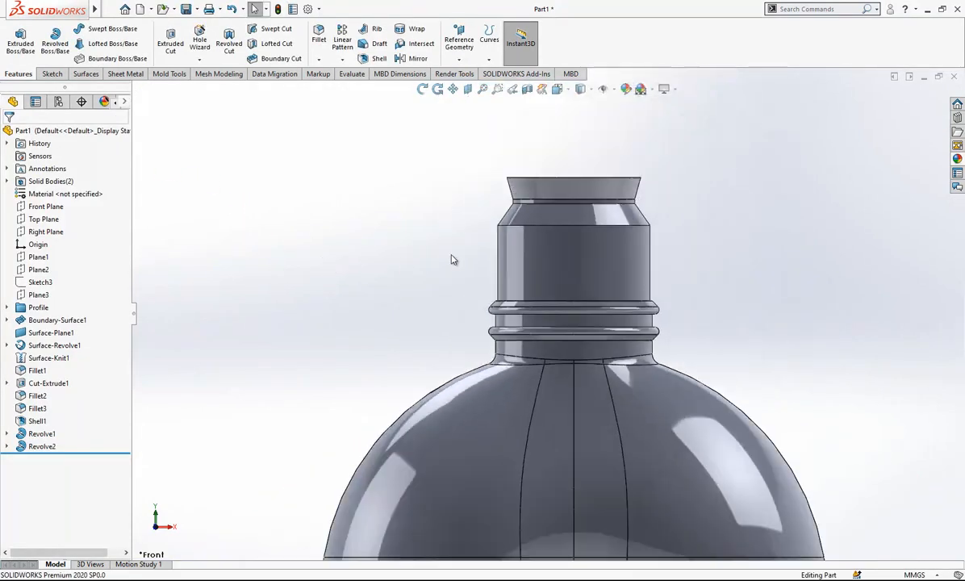
Show the hidden cap body on top of the bottle neck.
click(6, 181)
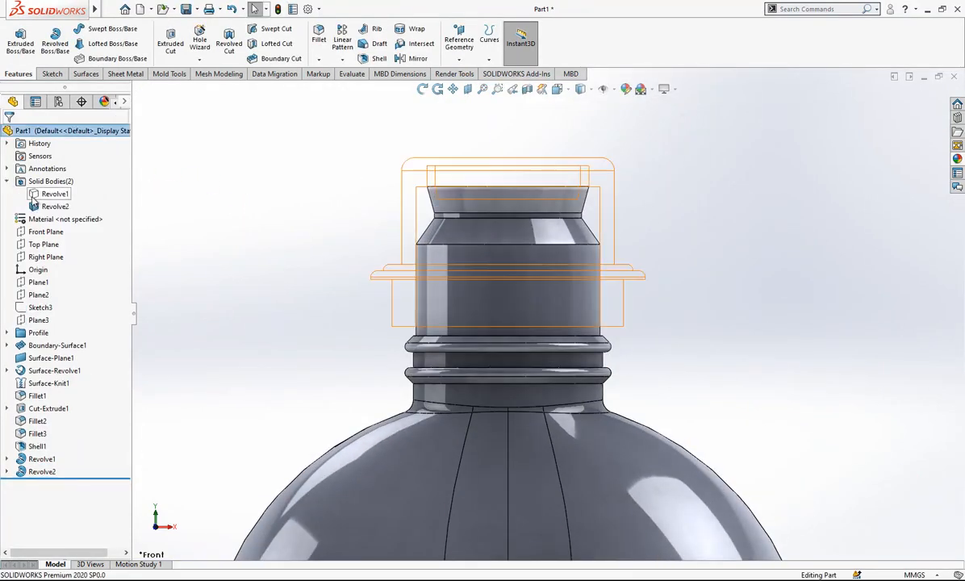
click(44, 194)
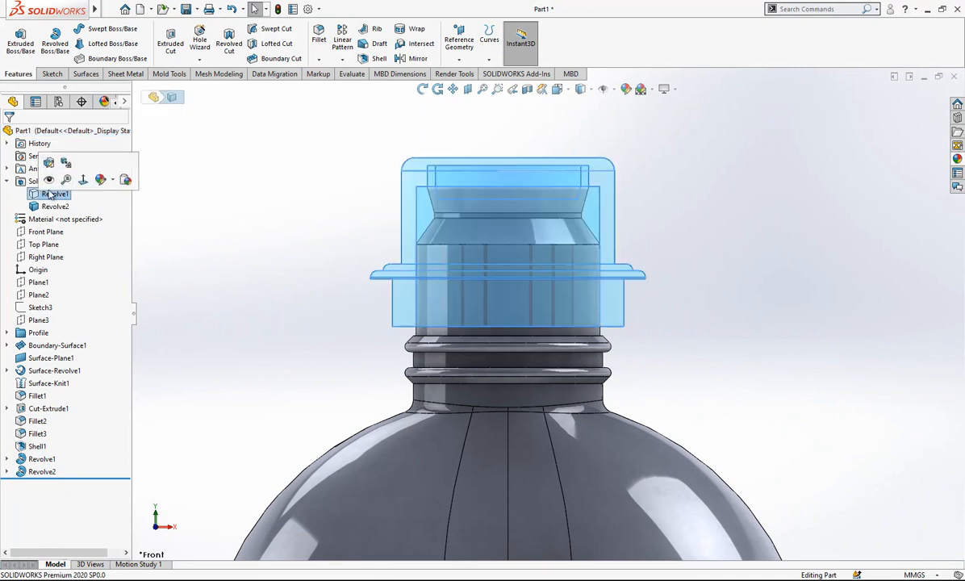
click(144, 170)
scroll(581, 229, up, 2)
scroll(579, 234, down, 2)
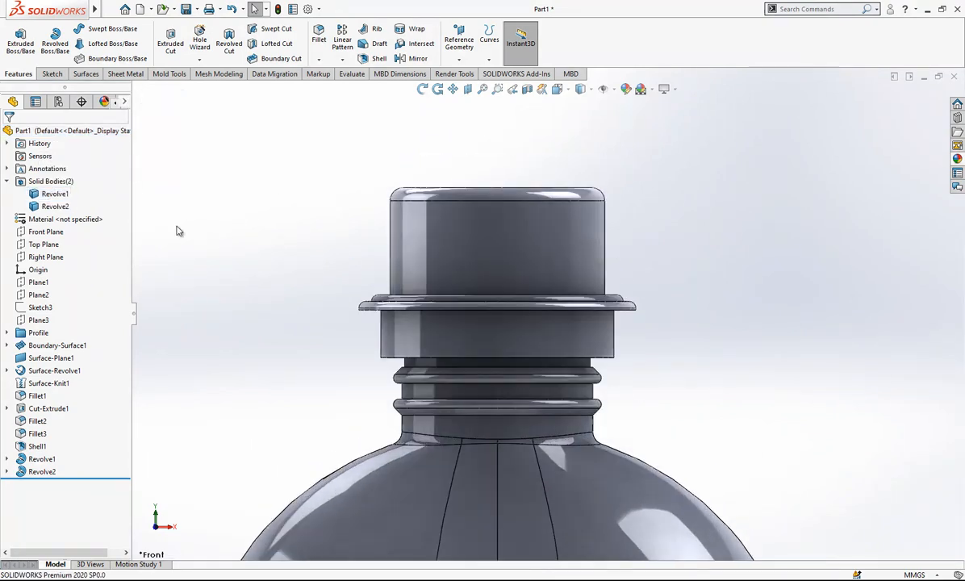
Sketch a closed rib profile on the Front Plane along the cap's left wall, about 4.65 mm wide at the flange, closed by a tangent arc on top.
click(48, 232)
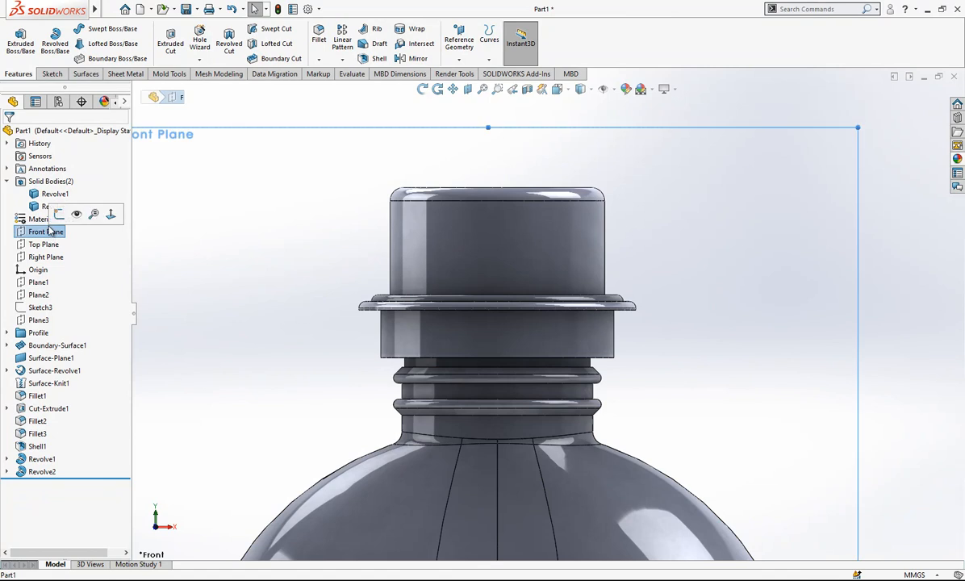
click(59, 214)
scroll(454, 243, down, 3)
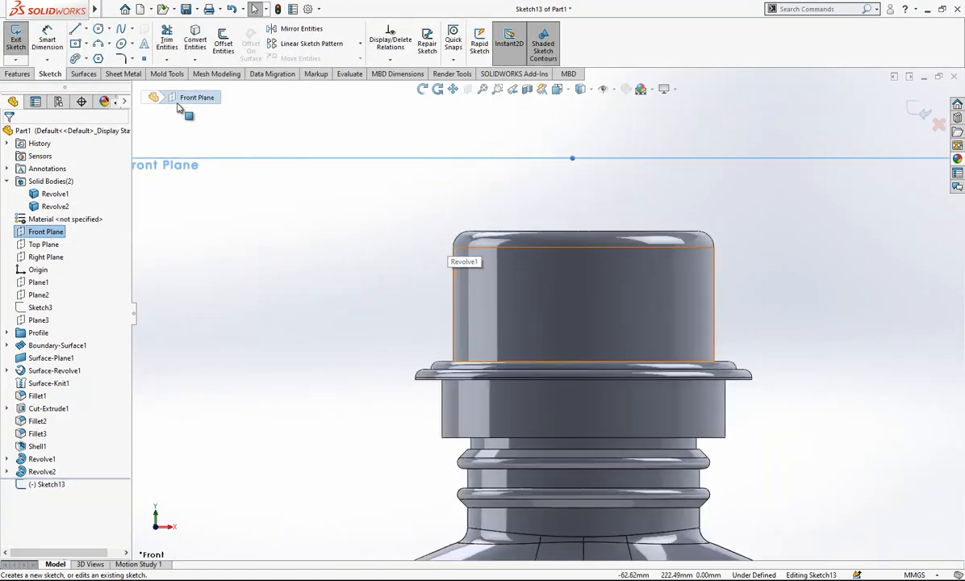
scroll(451, 264, down, 3)
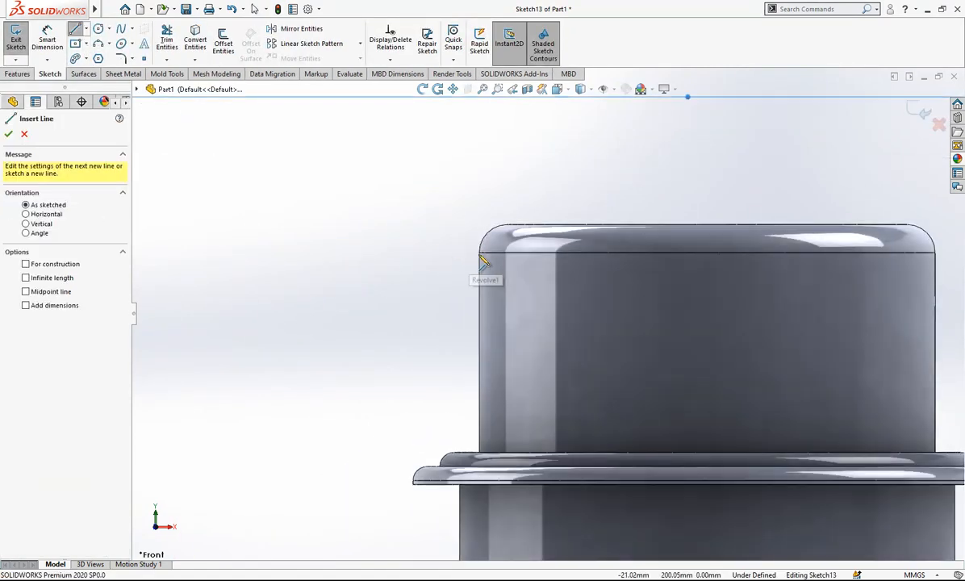
click(479, 252)
click(479, 452)
click(428, 453)
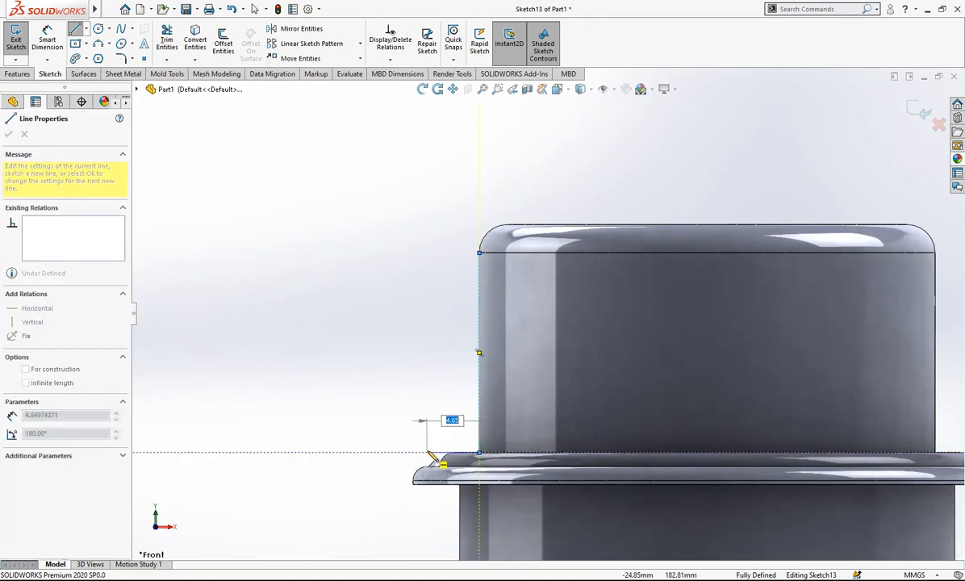
click(428, 280)
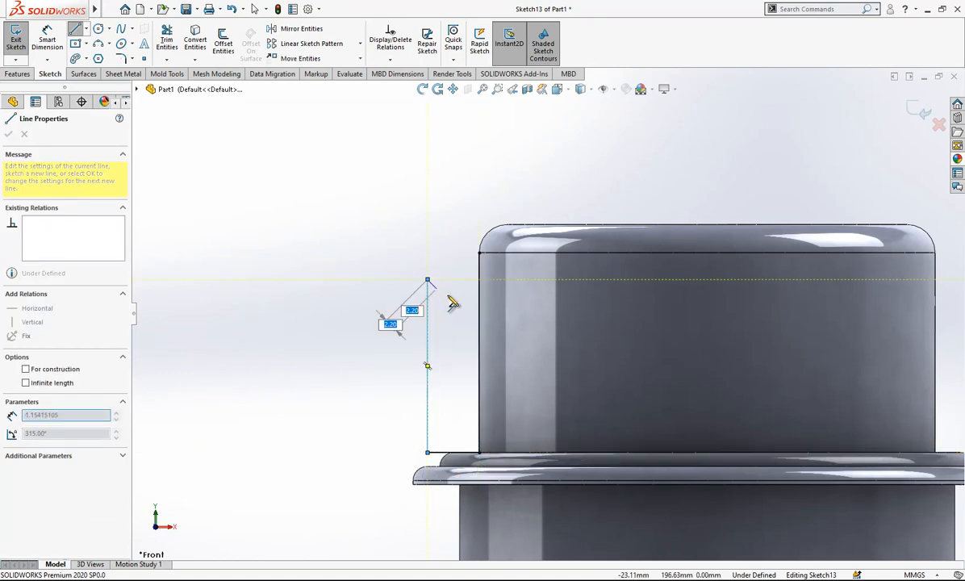
click(480, 254)
key(Escape)
Align the arc's centre vertically with the rib profile's upper inner corner and horizontally with the arc's lower end.
click(460, 280)
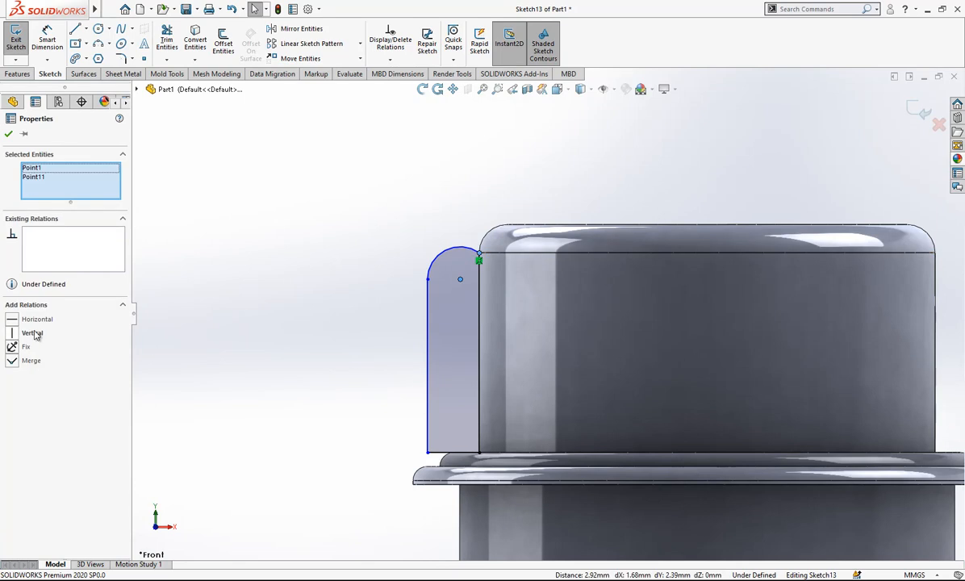
click(37, 333)
click(418, 287)
click(453, 278)
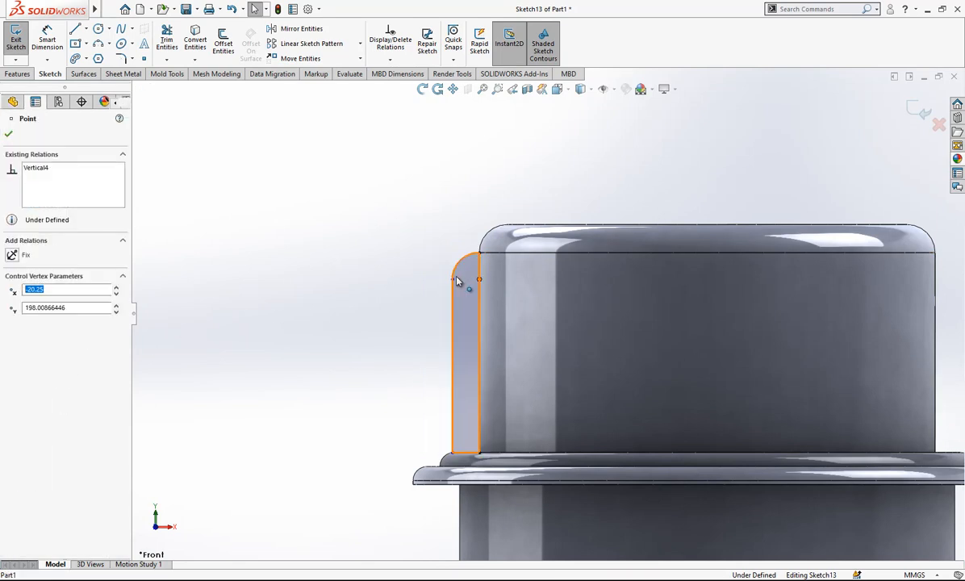
ctrl+click(454, 280)
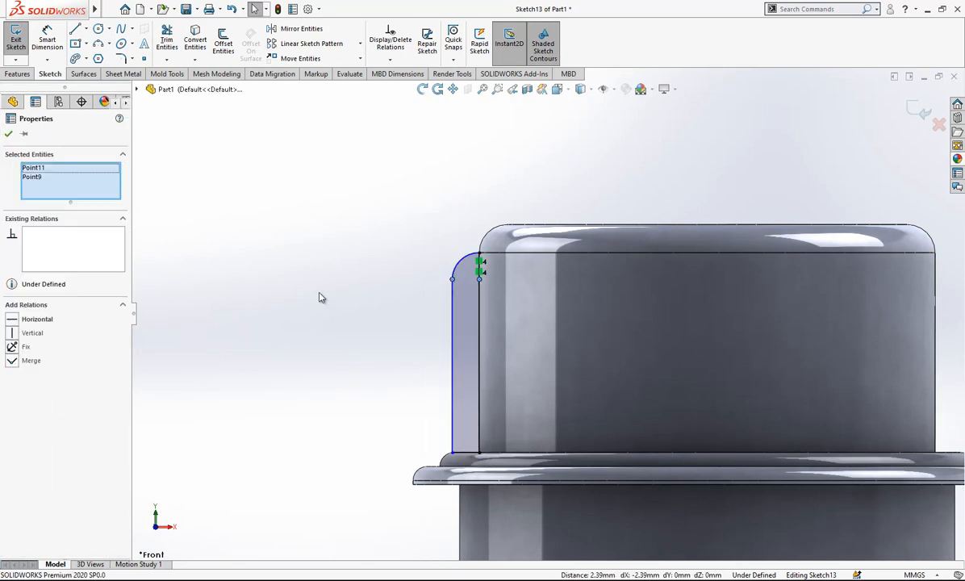
click(22, 320)
click(321, 244)
Dimension the rib profile's width between its two vertical lines as 2 mm and exit the sketch.
scroll(492, 300, down, 2)
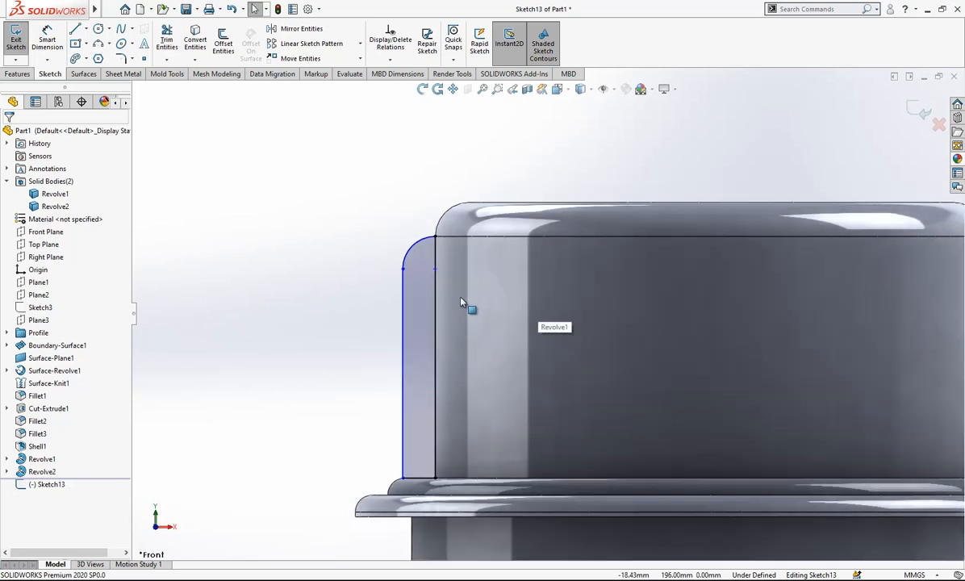
scroll(437, 296, down, 1)
click(47, 42)
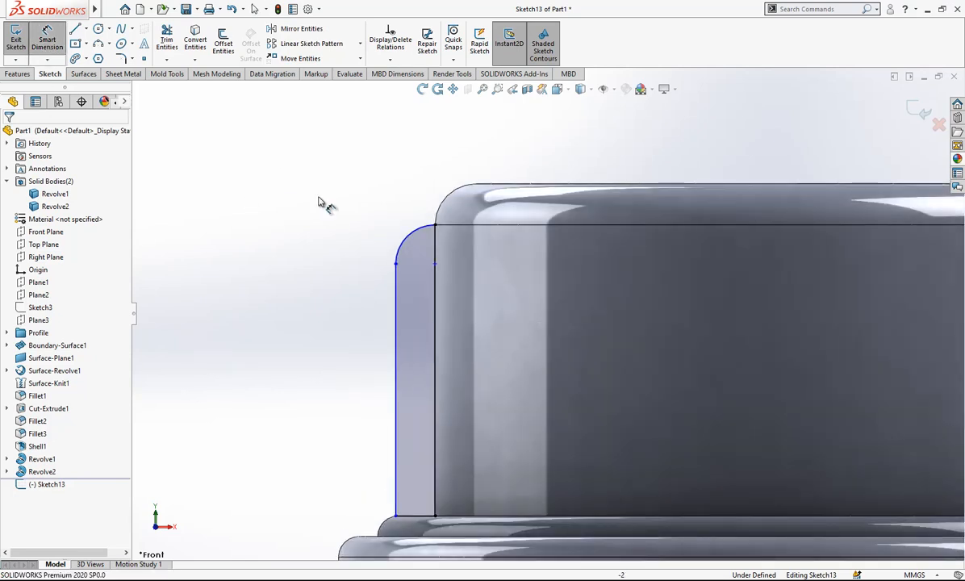
click(398, 312)
click(436, 309)
click(449, 149)
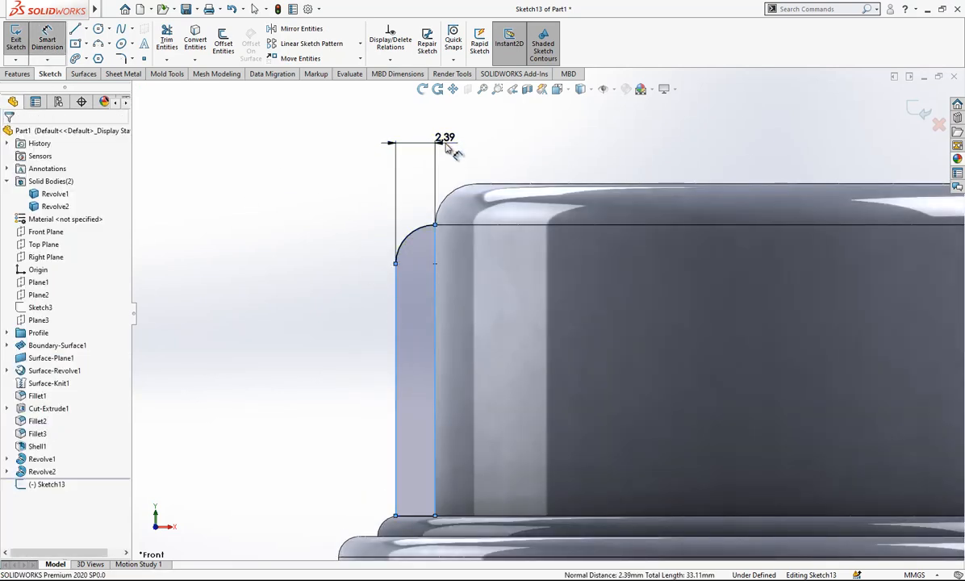
text(2)
key(Return)
key(Escape)
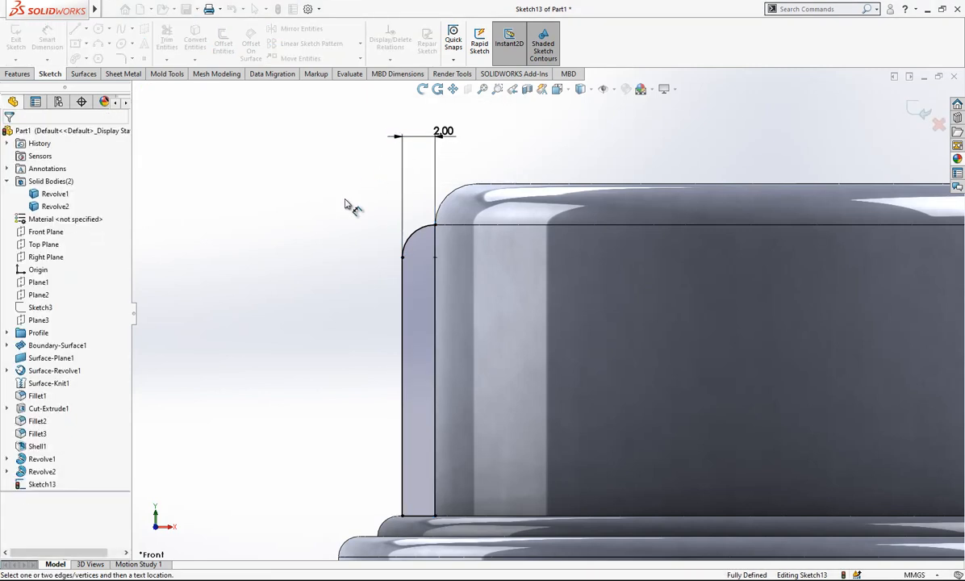
scroll(521, 200, up, 2)
click(916, 107)
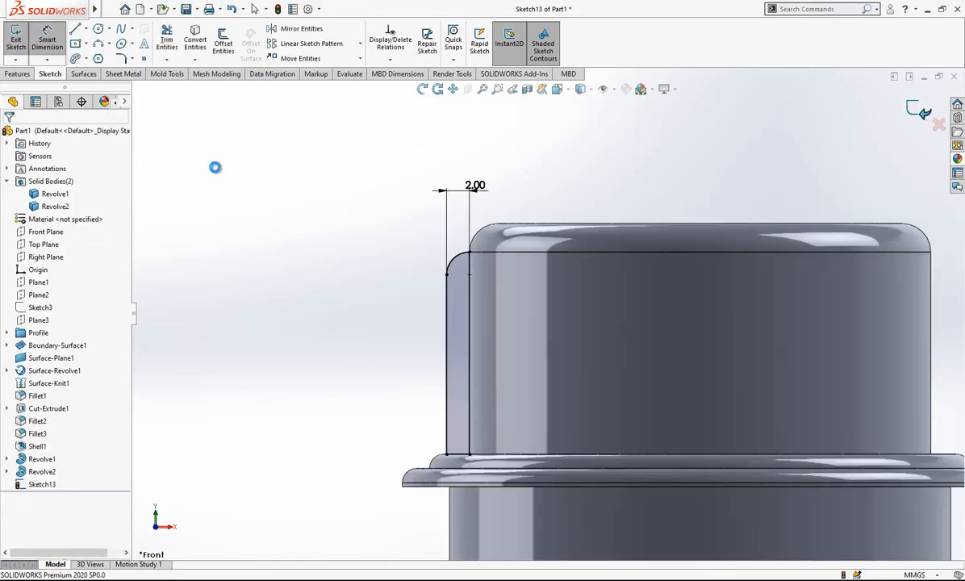
Hide the bottle body (Revolve2), leaving the cap and its rib sketch displayed.
click(53, 206)
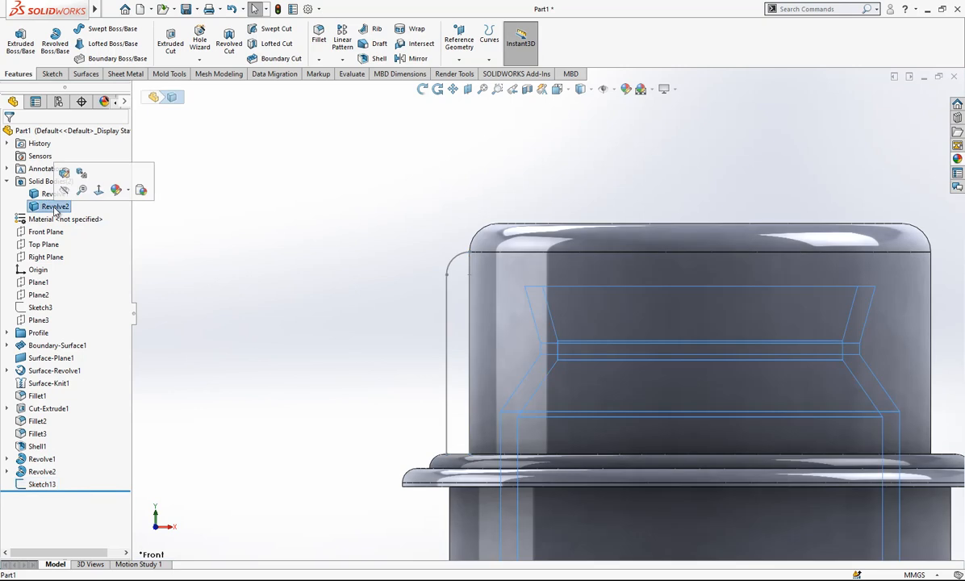
click(392, 255)
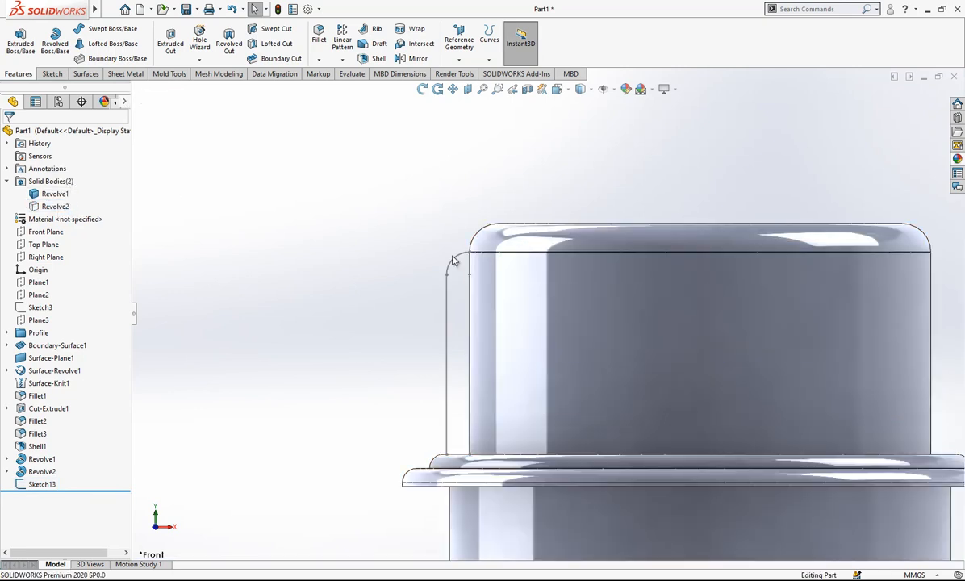
scroll(560, 334, up, 5)
middle_drag(559, 334, 596, 367)
scroll(596, 367, down, 3)
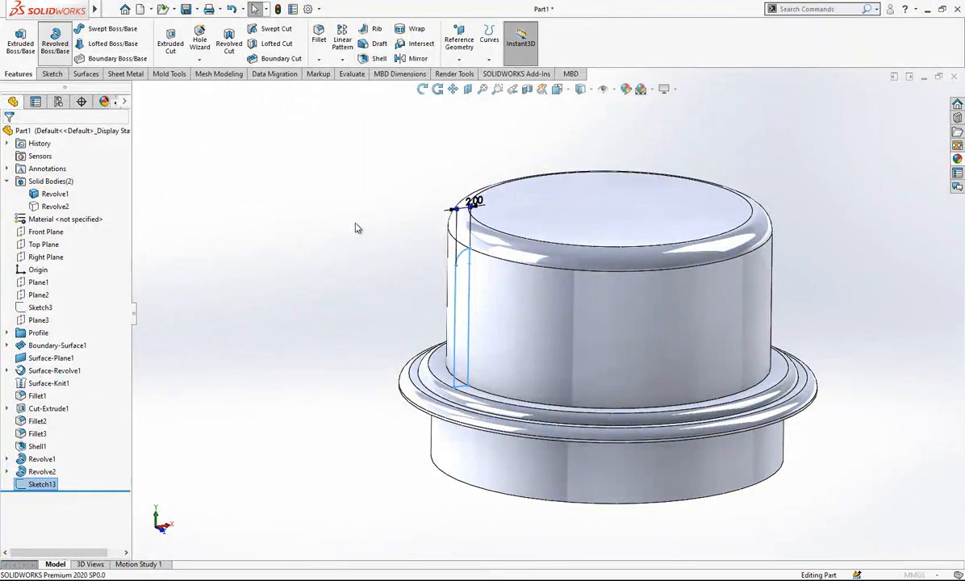
Revolve the rib profile 360° about its inner vertical line, merging it with the cap.
click(470, 284)
scroll(493, 283, down, 3)
mouse_move(487, 273)
middle_down()
mouse_move(410, 129)
mouse_move(406, 79)
mouse_move(426, 35)
mouse_move(450, 200)
mouse_move(436, 196)
middle_up()
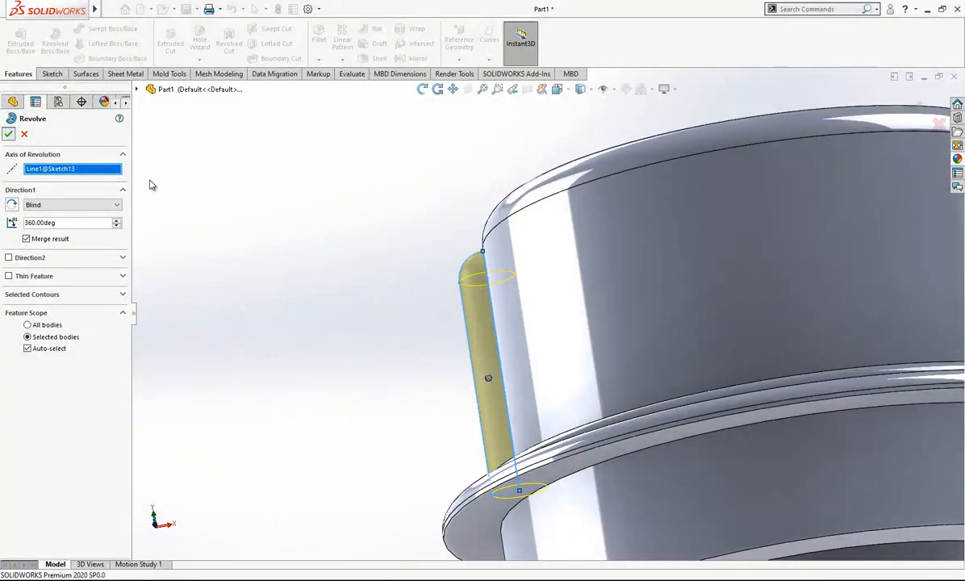
click(8, 134)
Create a circular pattern of the rib around the cap's cylindrical face with 12 equally spaced instances over 360°.
scroll(542, 279, up, 5)
middle_drag(590, 299, 553, 308)
scroll(188, 252, down, 1)
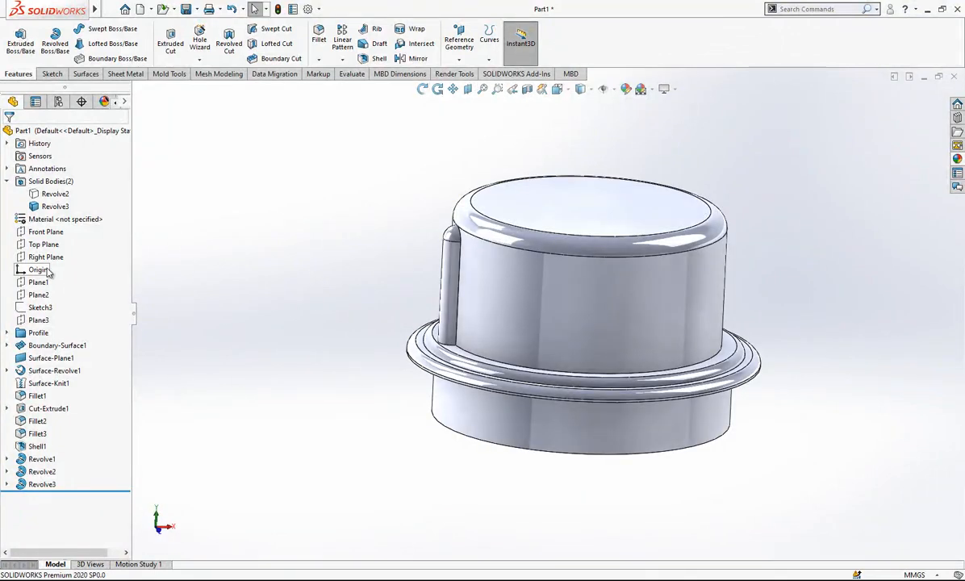
click(342, 60)
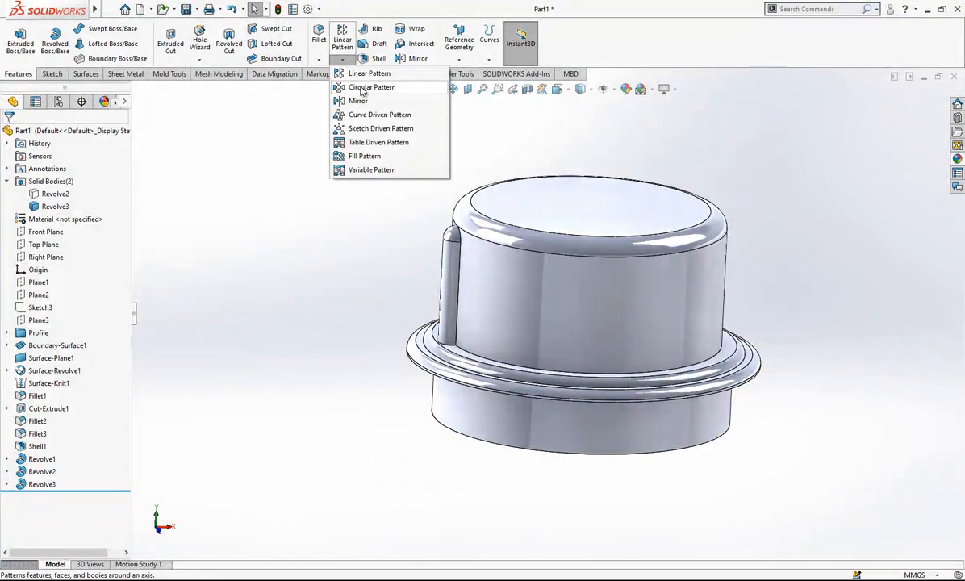
click(363, 90)
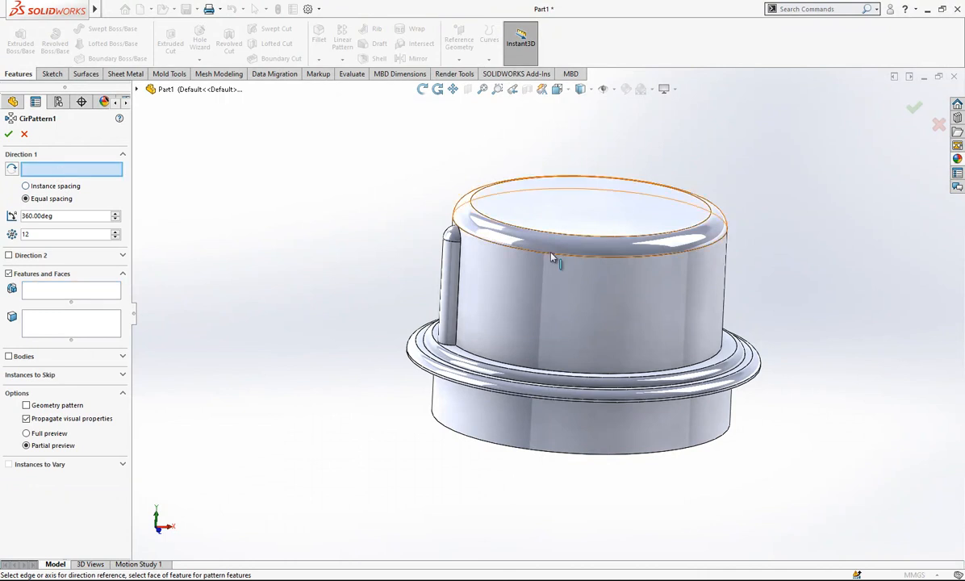
click(556, 281)
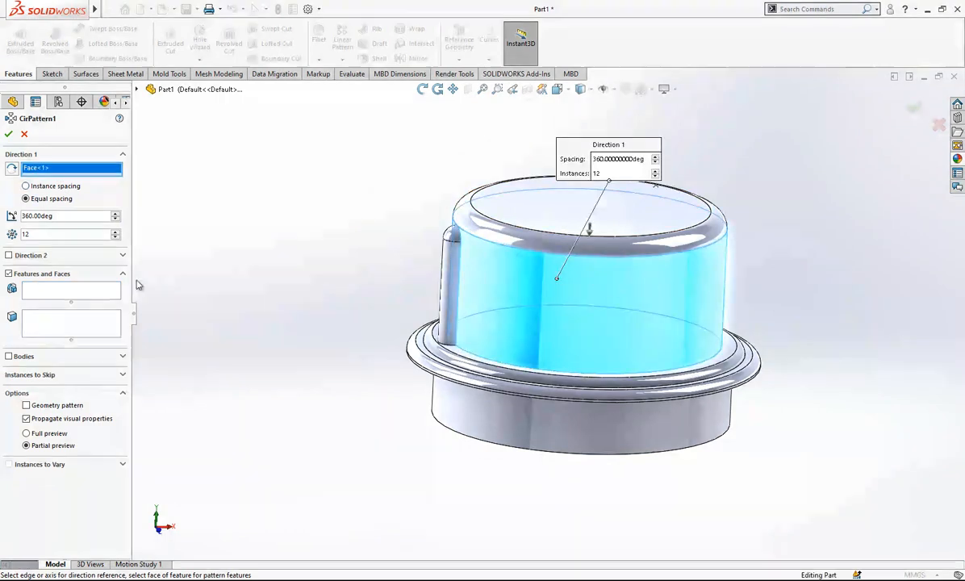
click(96, 288)
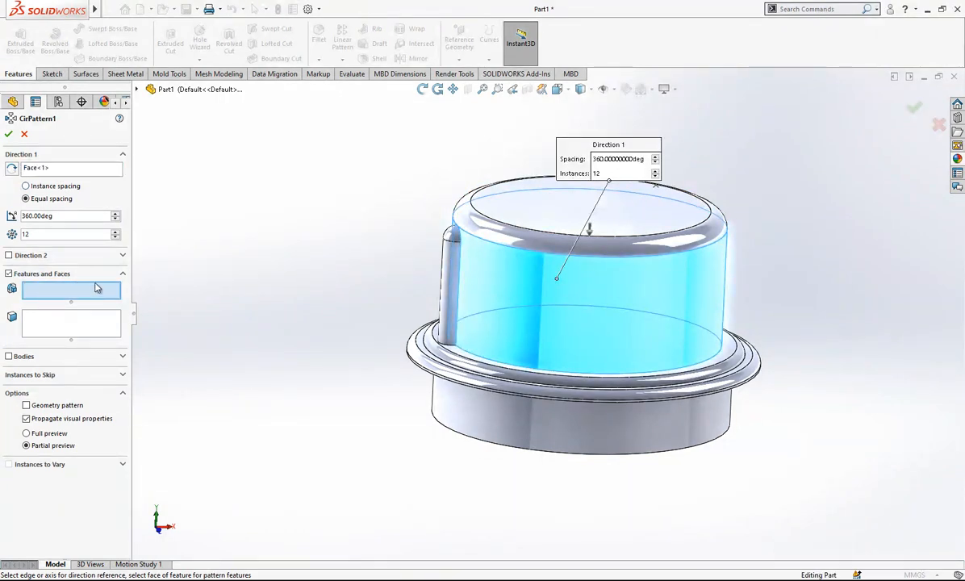
click(449, 268)
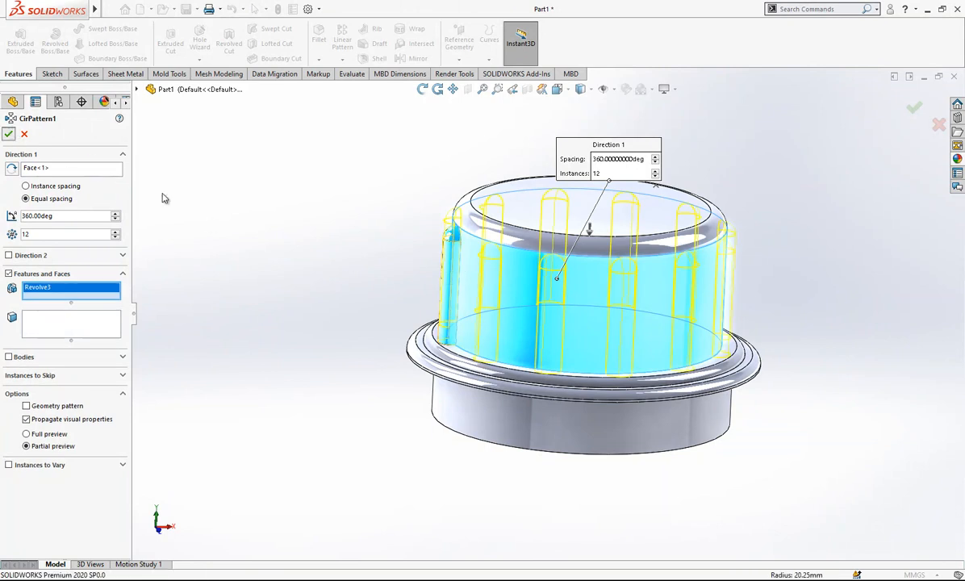
key(Return)
Show the hidden bottle body again together with the ribbed cap.
middle_drag(575, 310, 429, 305)
scroll(452, 315, up, 3)
click(54, 194)
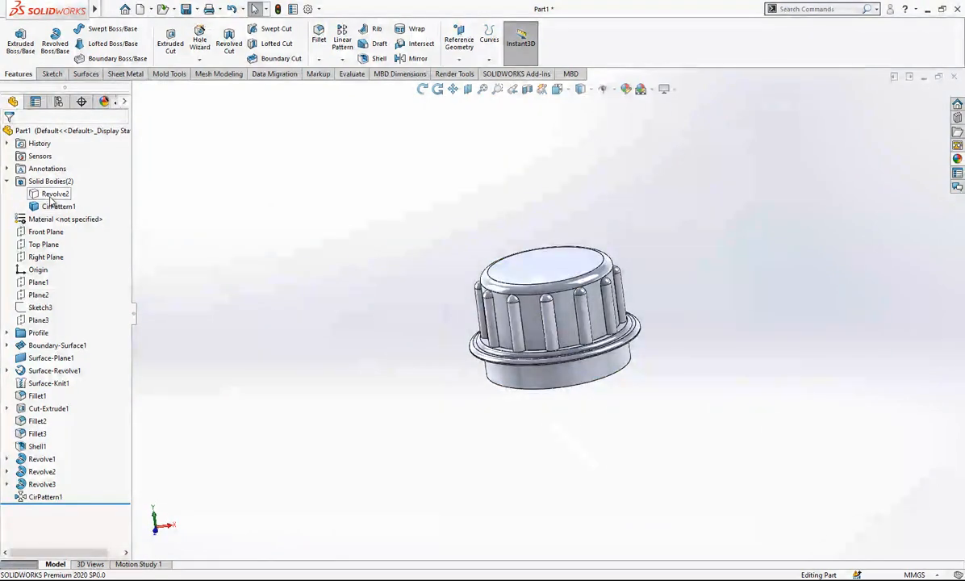
click(61, 178)
click(282, 196)
scroll(603, 216, up, 5)
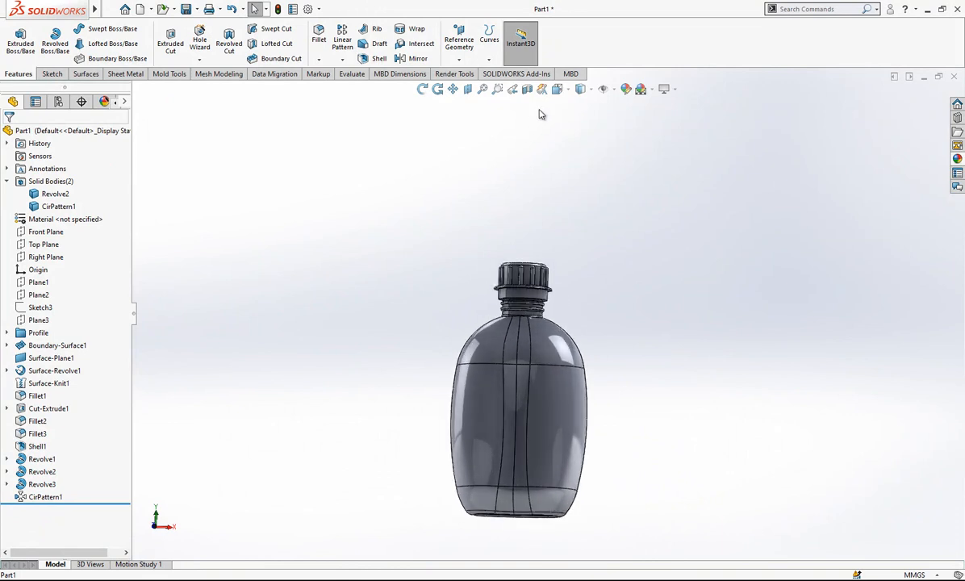
In the front view, start a new sketch on the Front Plane for a strap beside the cap and neck.
click(557, 89)
click(444, 314)
scroll(532, 170, down, 8)
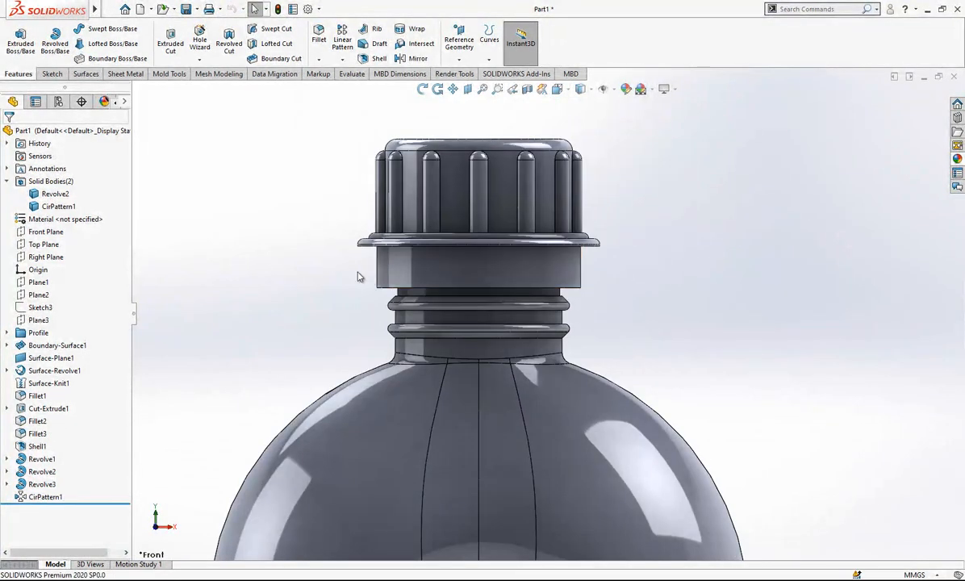
scroll(412, 317, down, 3)
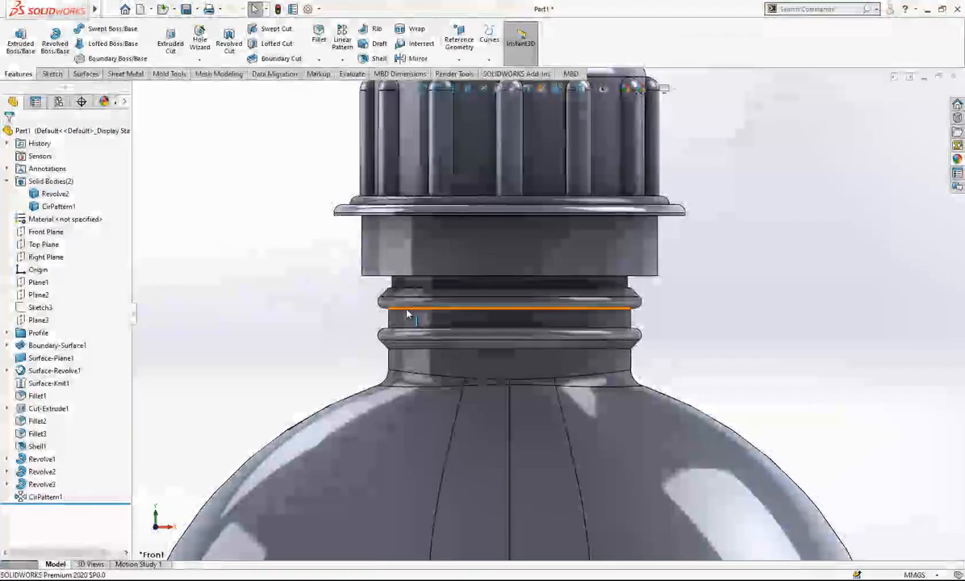
scroll(413, 317, up, 10)
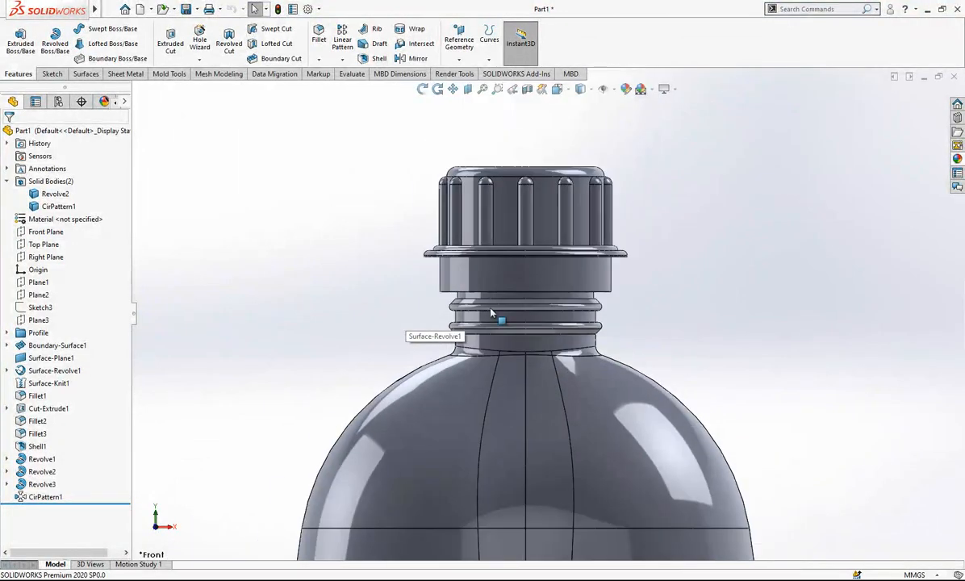
scroll(425, 257, down, 6)
click(46, 232)
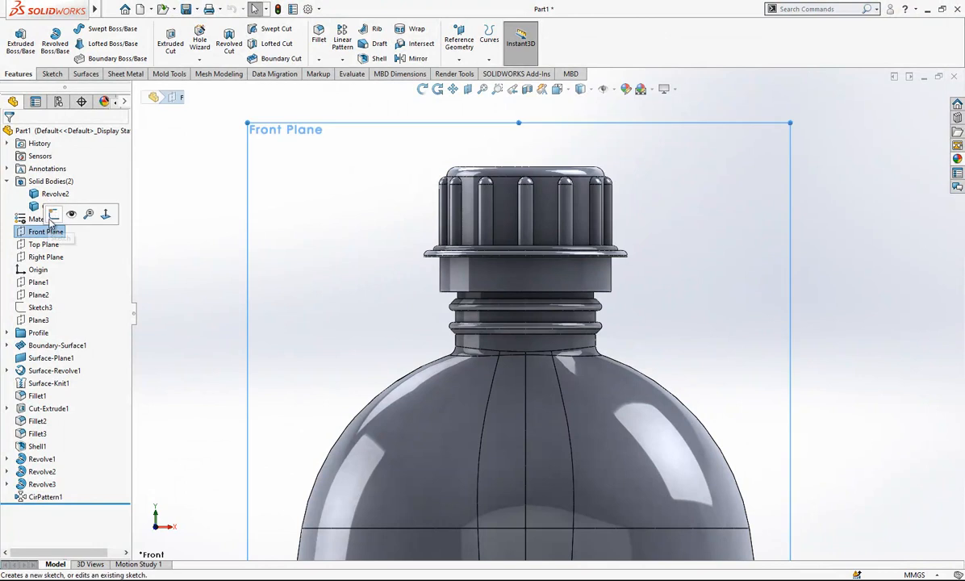
click(91, 212)
Draw a horizontal construction line about 13 mm long outward from the neck wall, midway between the two neck rings.
click(75, 29)
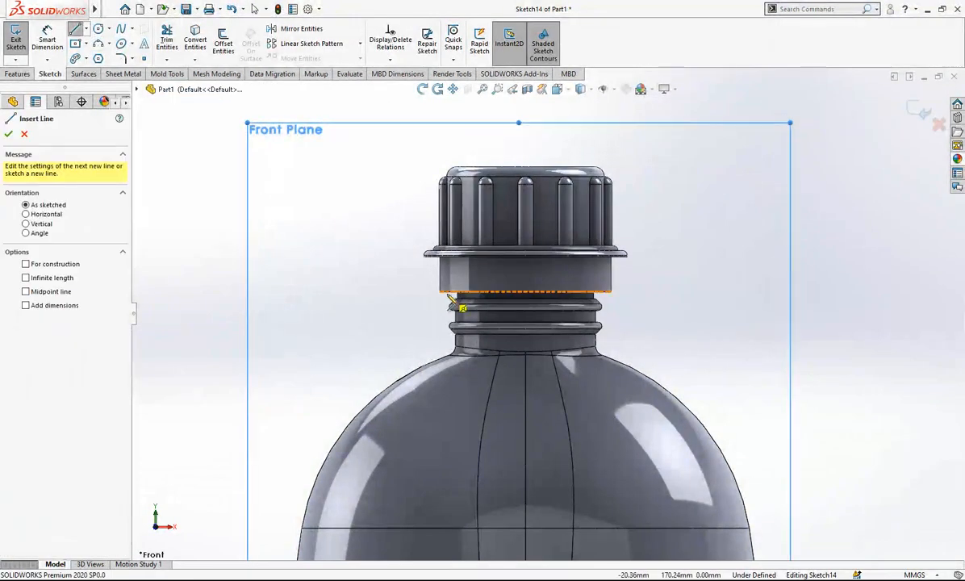
scroll(488, 265, down, 3)
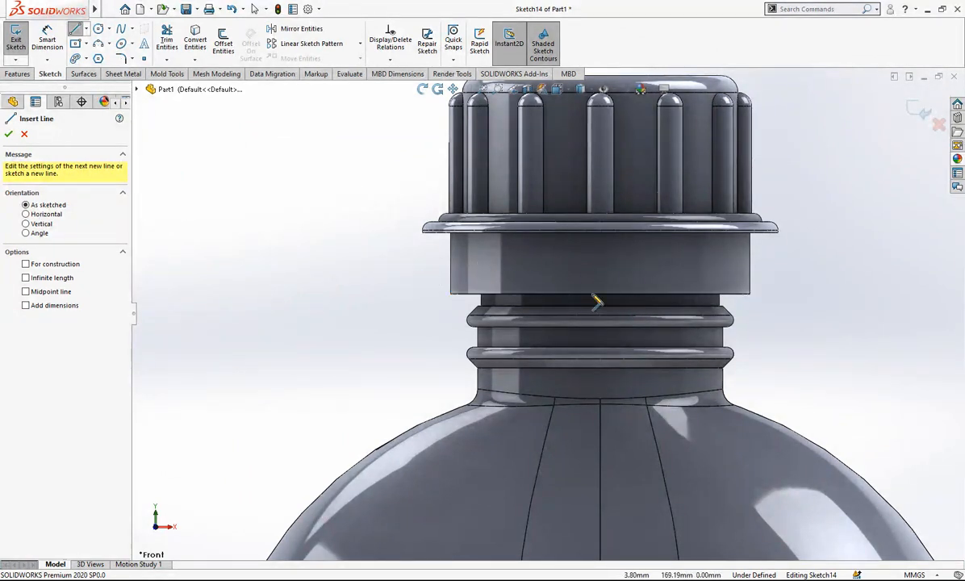
scroll(556, 290, down, 2)
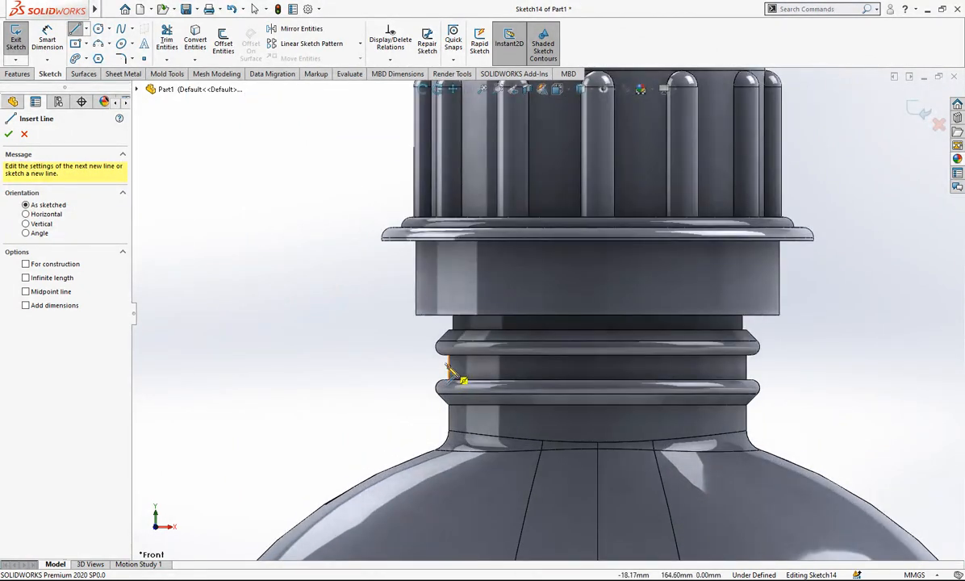
click(449, 368)
click(344, 368)
key(Escape)
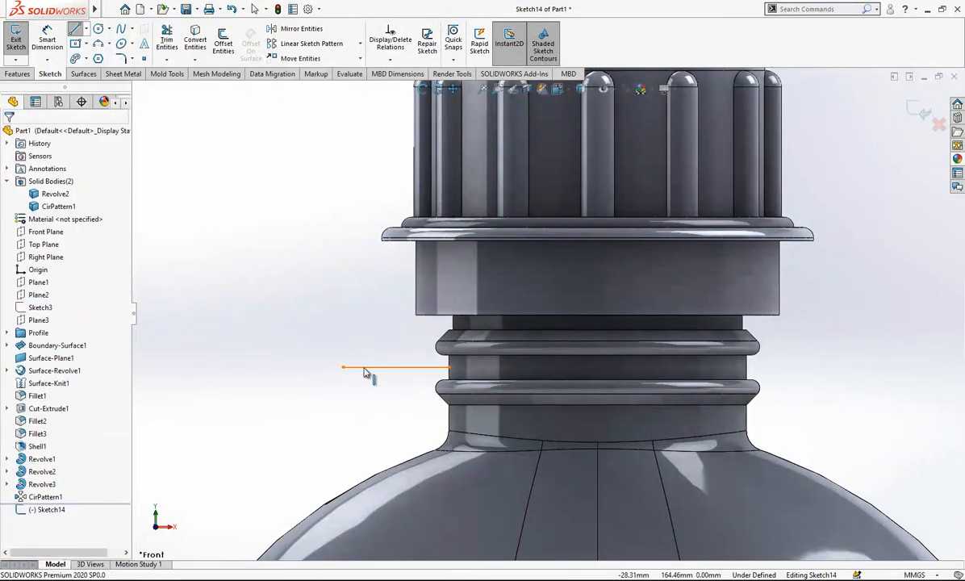
click(369, 367)
click(414, 334)
Draw a three-point arc from the construction line's outer end, make it tangent to that line, and reshape it to about a half circle.
scroll(423, 355, down, 2)
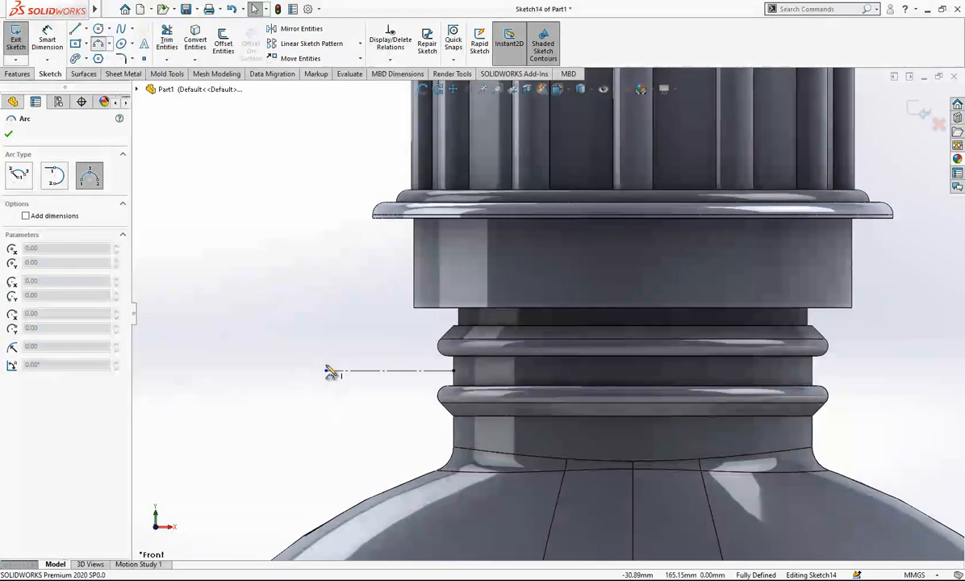
click(251, 282)
key(Escape)
click(354, 371)
ctrl+click(300, 368)
click(194, 261)
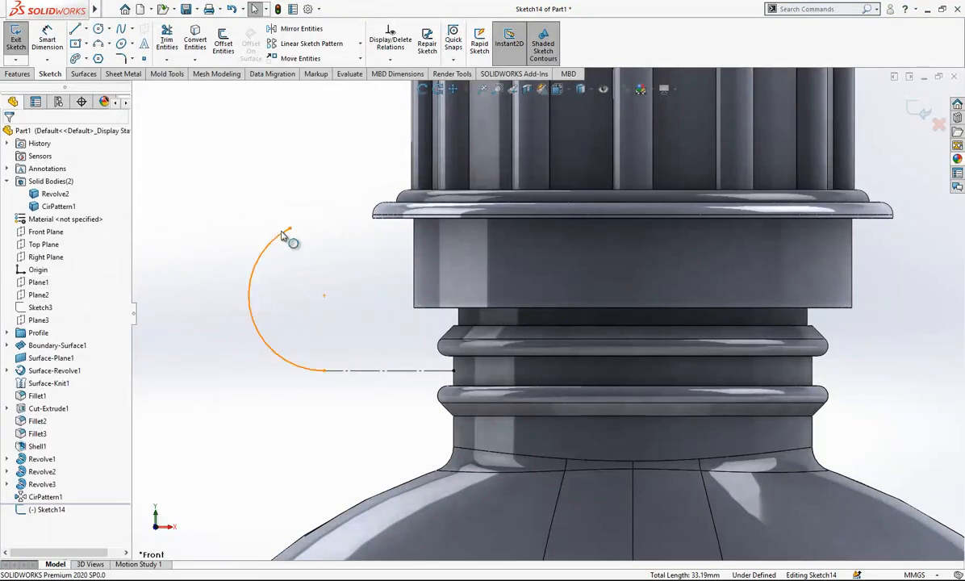
drag(310, 234, 335, 240)
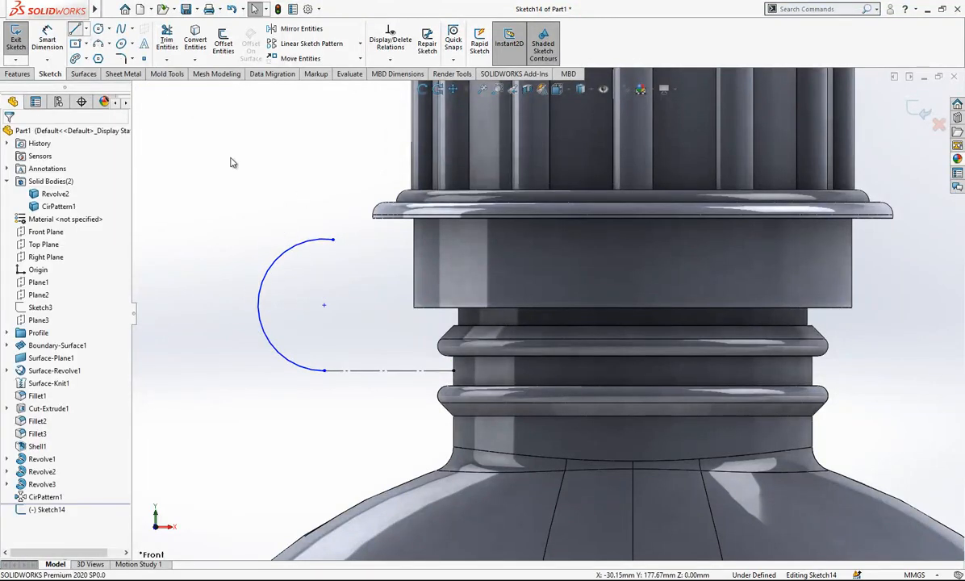
Draw a horizontal line about 6.5 mm long from the arc's upper end toward the cap and make it tangent to the arc.
click(333, 240)
click(388, 240)
key(Escape)
click(342, 240)
ctrl+click(312, 242)
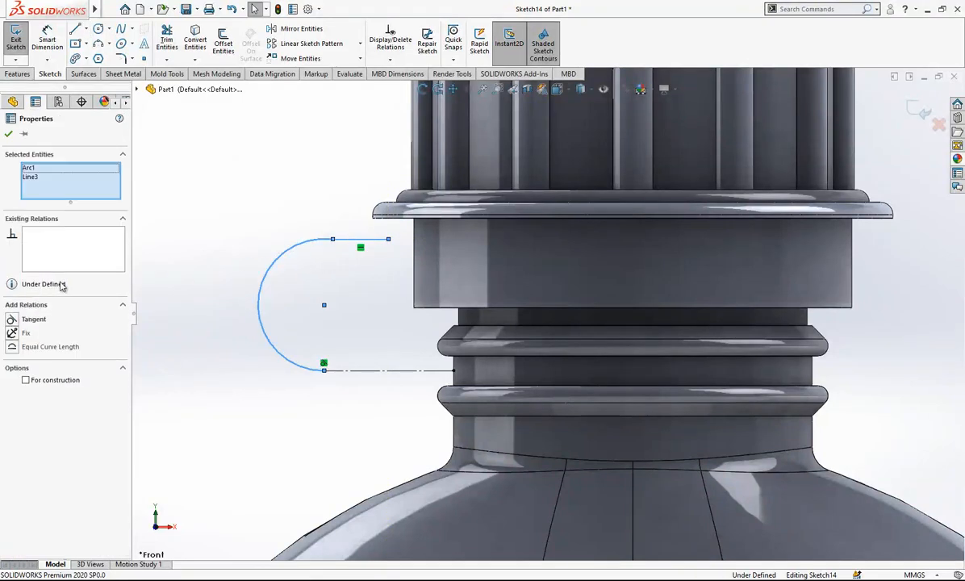
click(34, 319)
Convert the arc and the upper horizontal line to construction geometry.
click(314, 273)
click(353, 241)
click(403, 205)
click(312, 242)
key(Escape)
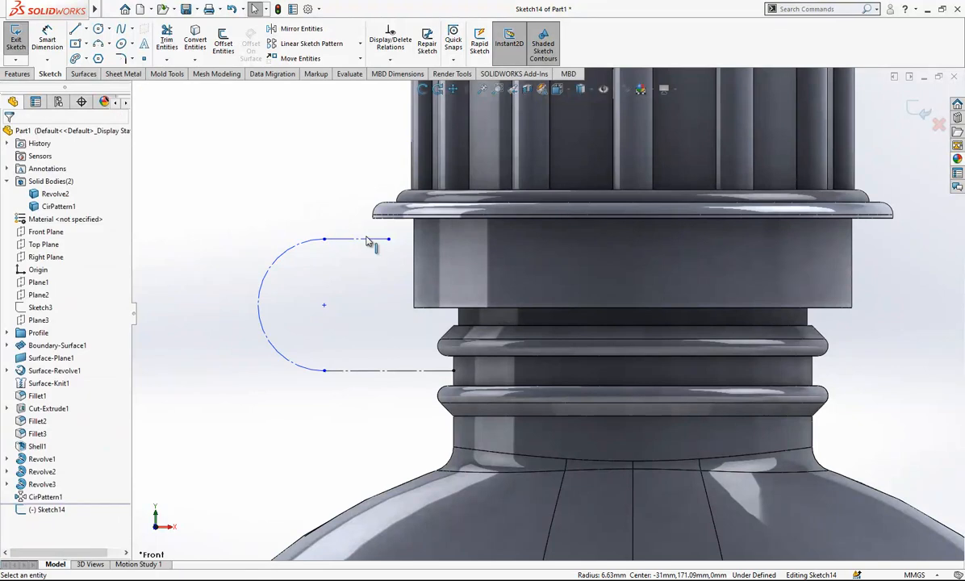
Offset the U-shaped construction path by 0.625 mm in both directions.
click(222, 44)
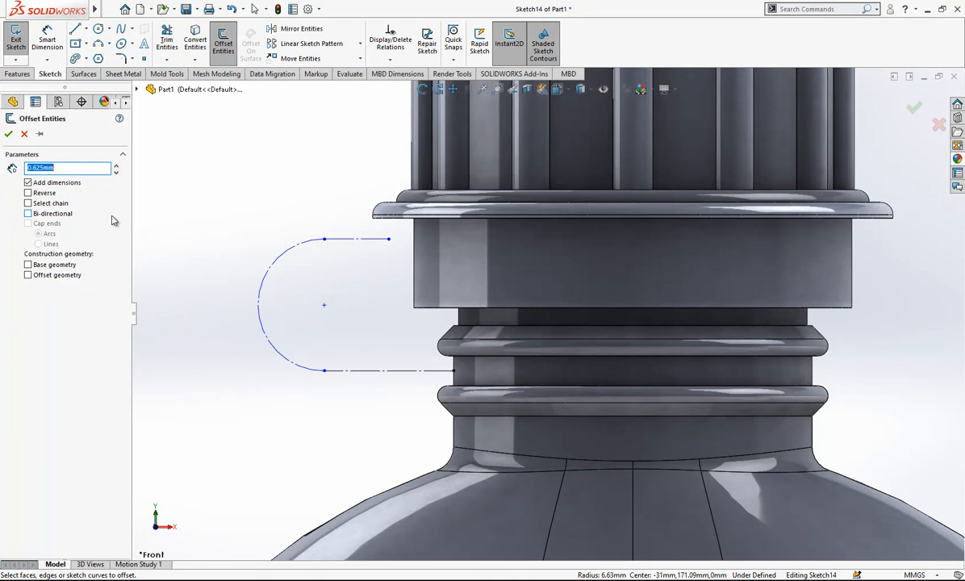
click(367, 242)
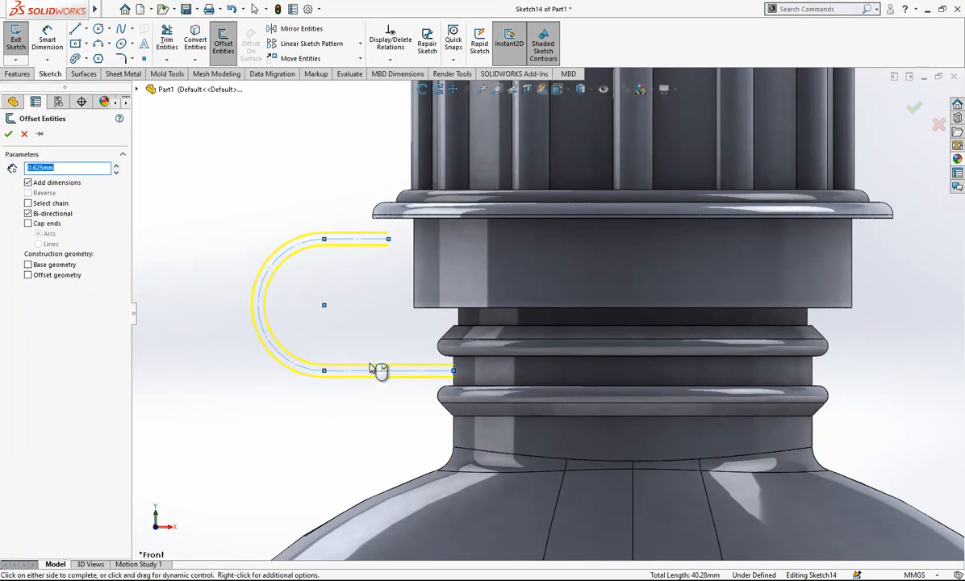
click(9, 134)
Move the strap's upper leg up to the cap flange and constrain its lower line to the flange's underside edge.
scroll(402, 263, down, 4)
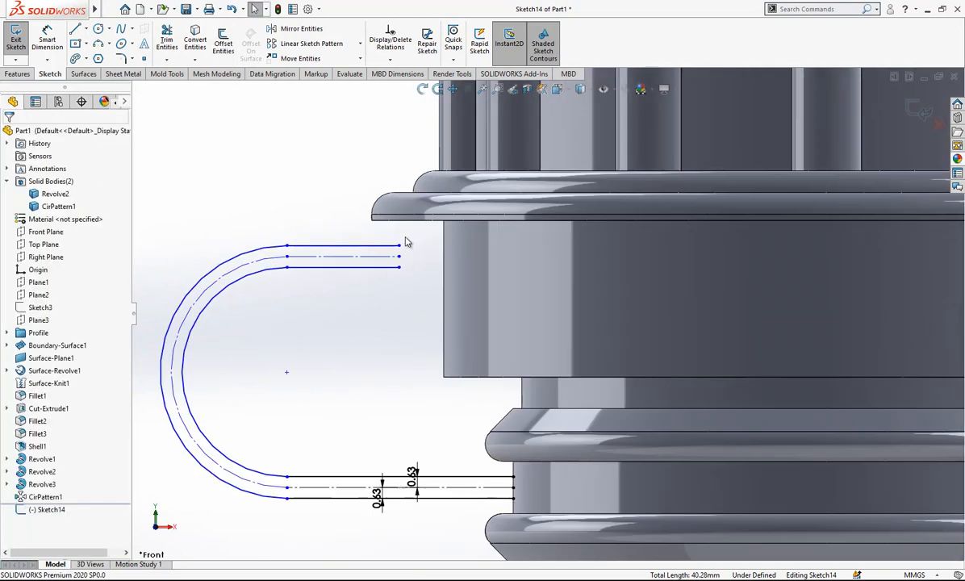
drag(399, 270, 397, 224)
click(415, 222)
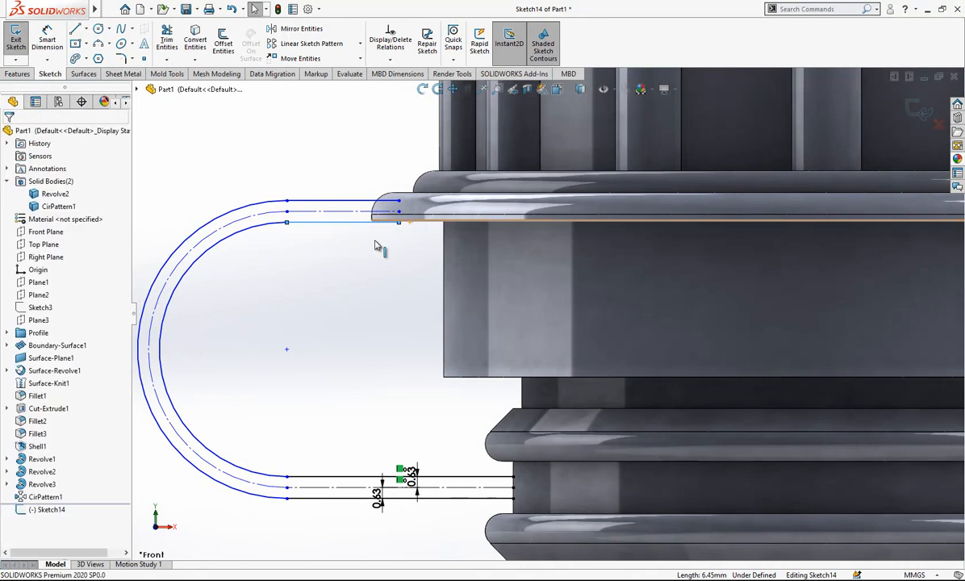
ctrl+click(392, 223)
click(38, 318)
key(Escape)
scroll(441, 305, up, 2)
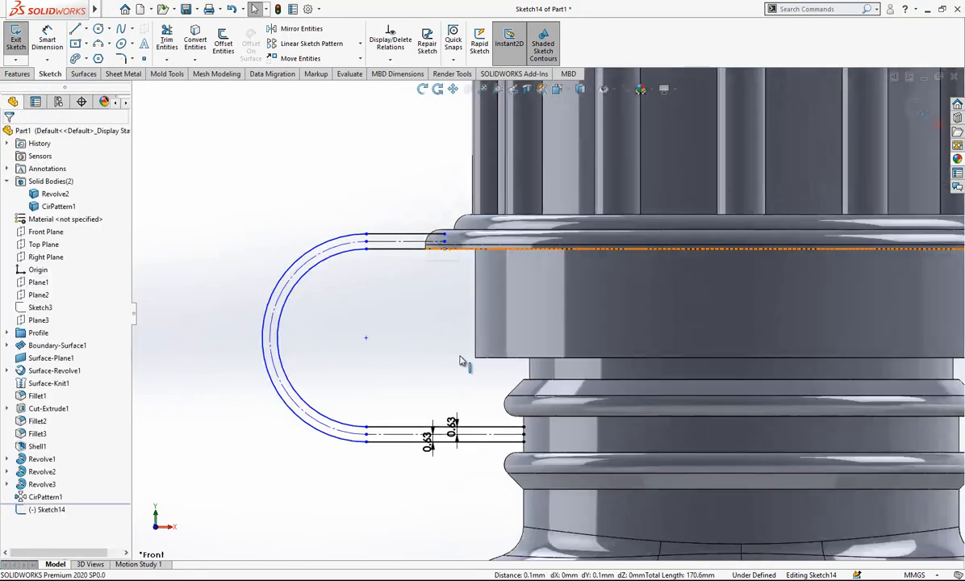
scroll(464, 387, down, 2)
scroll(476, 387, up, 2)
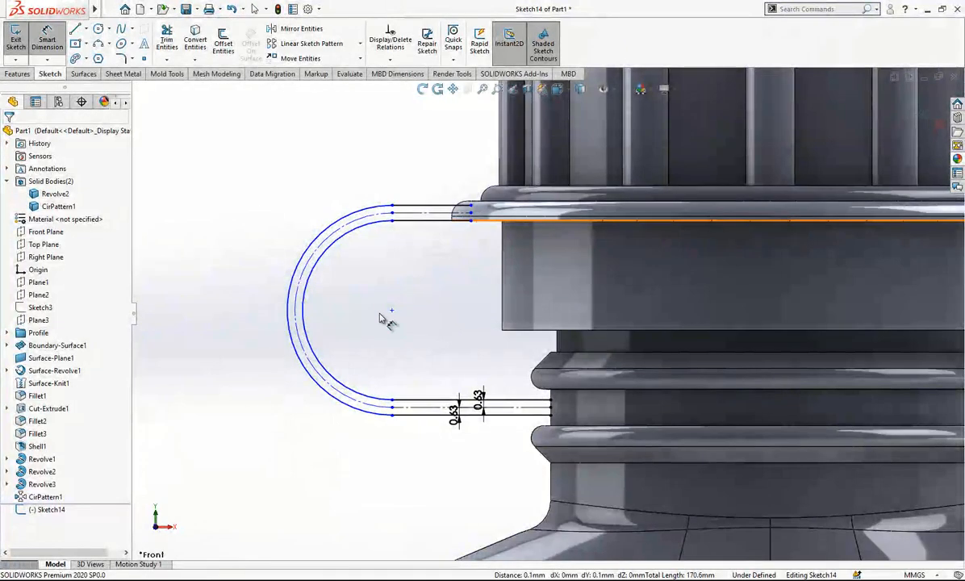
click(391, 311)
scroll(541, 304, up, 3)
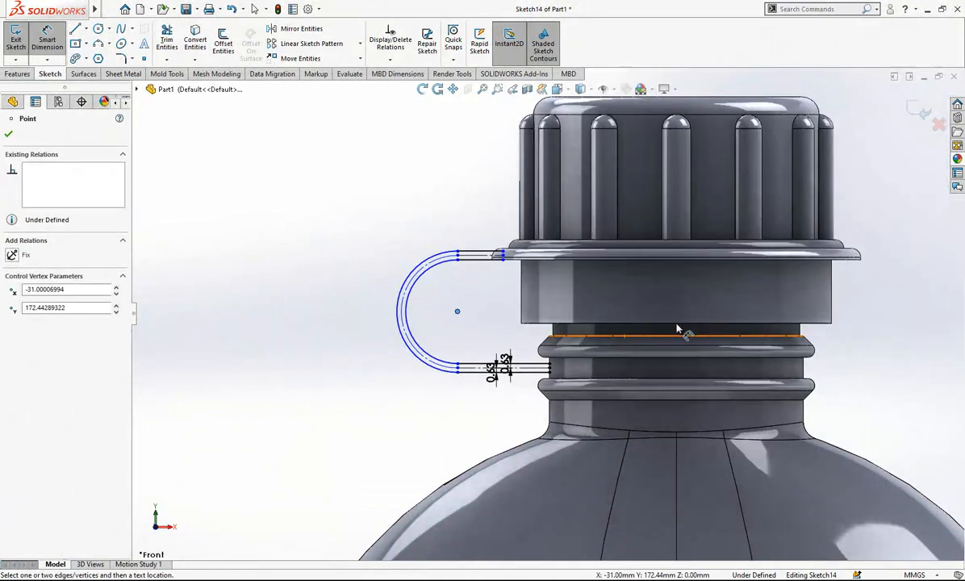
key(Escape)
Draw a vertical construction line about 49 mm long along the bottle axis, from the neck to above the cap.
scroll(680, 327, up, 3)
key(l)
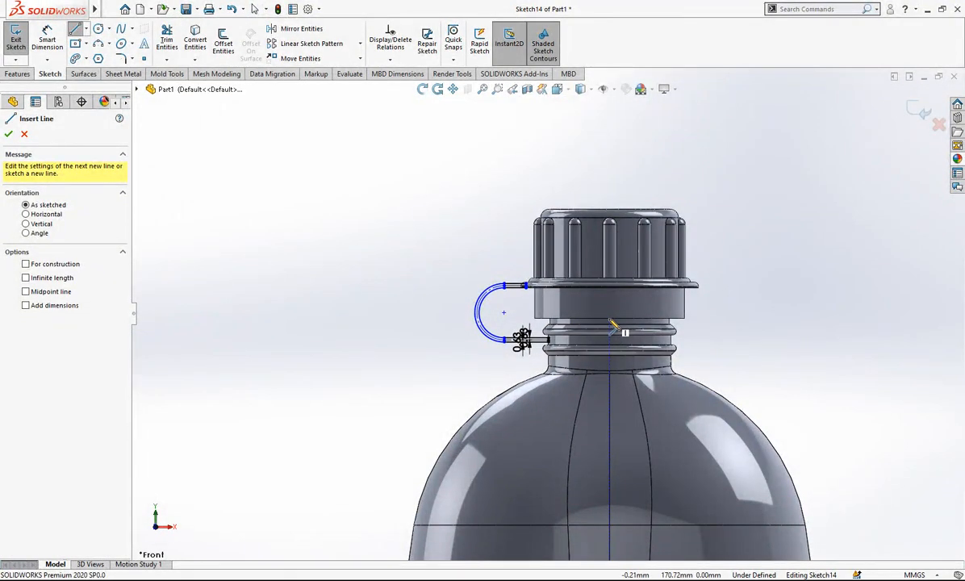
click(609, 328)
click(609, 159)
key(Escape)
click(610, 185)
click(665, 142)
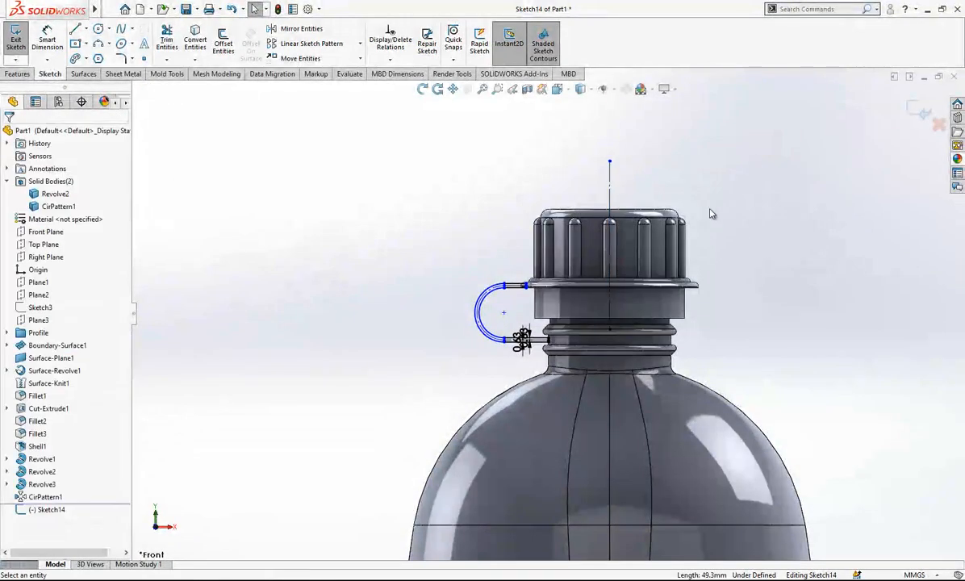
Dimension the arc's center 35 mm from the vertical construction line.
scroll(710, 201, down, 2)
click(545, 195)
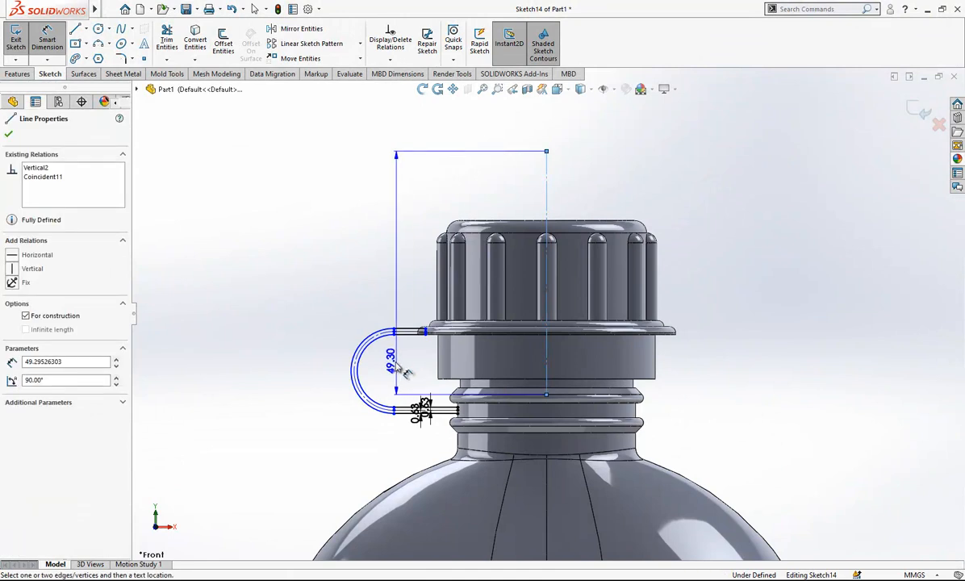
click(395, 370)
click(511, 163)
text(35)
key(Return)
Close the strap profile with short vertical lines across the open ends of its upper and lower legs.
scroll(420, 363, down, 4)
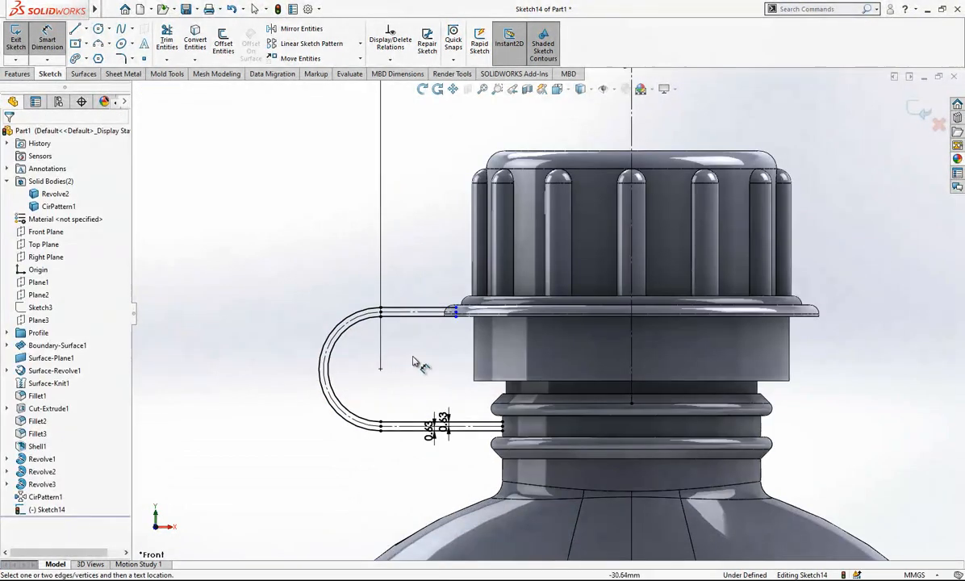
key(l)
scroll(458, 274, down, 3)
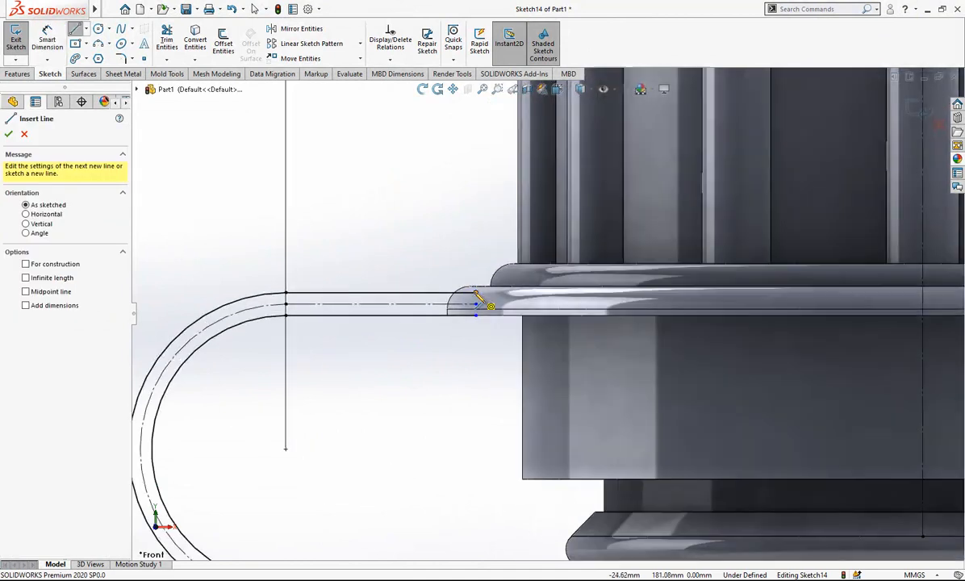
click(476, 292)
click(476, 315)
scroll(484, 311, up, 4)
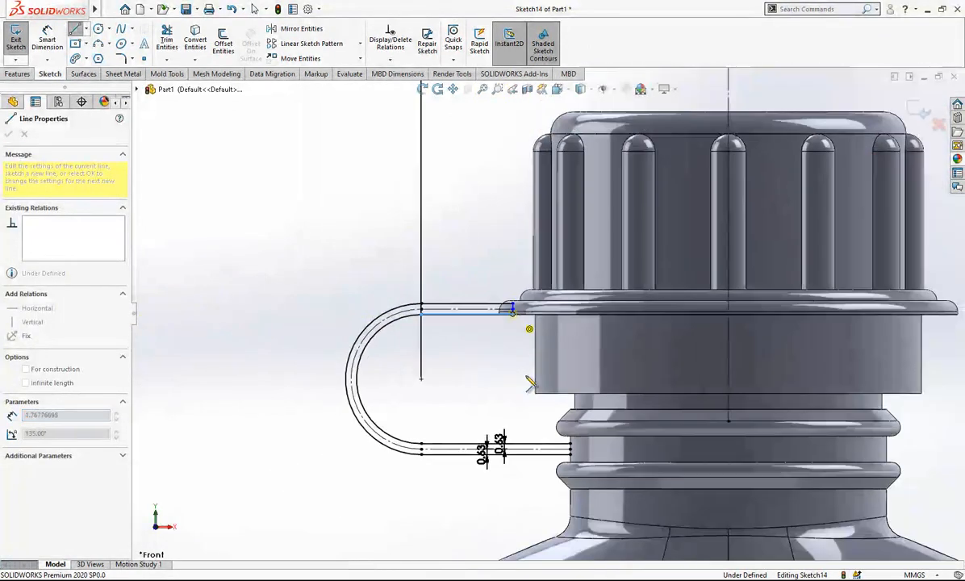
key(Escape)
key(l)
scroll(565, 448, down, 6)
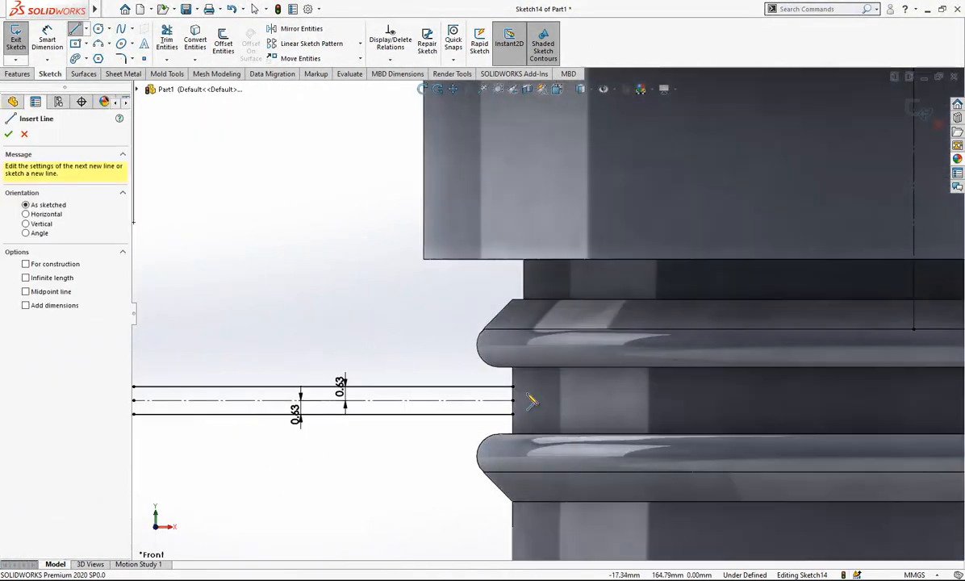
click(513, 387)
click(512, 414)
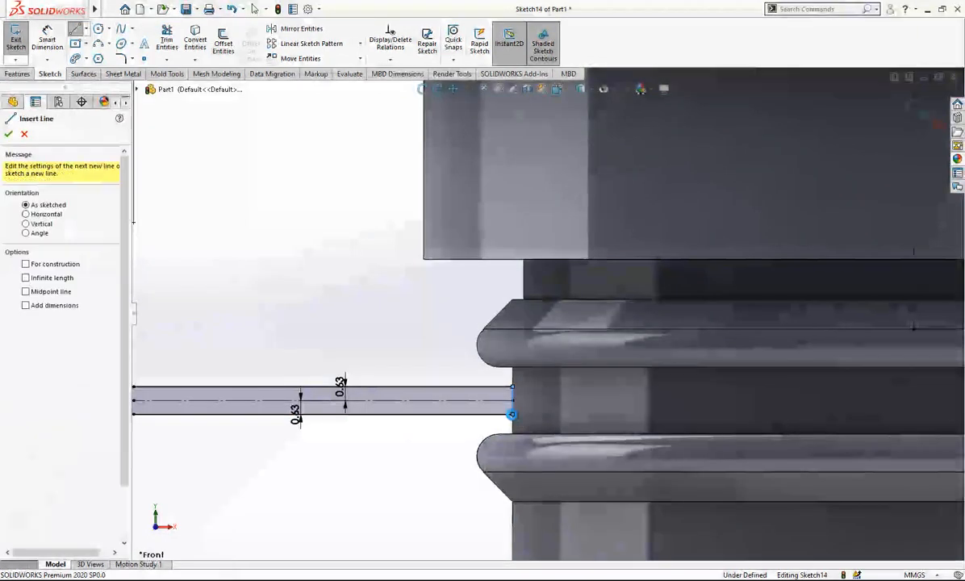
key(Escape)
Extrude the strap profile 10 mm from the mid plane, merging it with the cap body only.
scroll(603, 308, up, 6)
middle_drag(603, 309, 625, 345)
scroll(853, 130, down, 1)
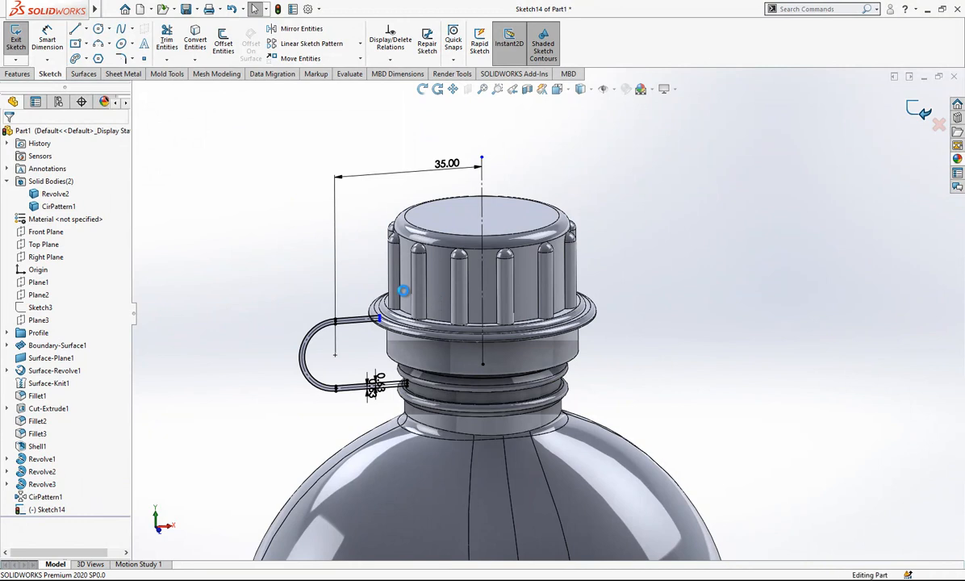
click(15, 38)
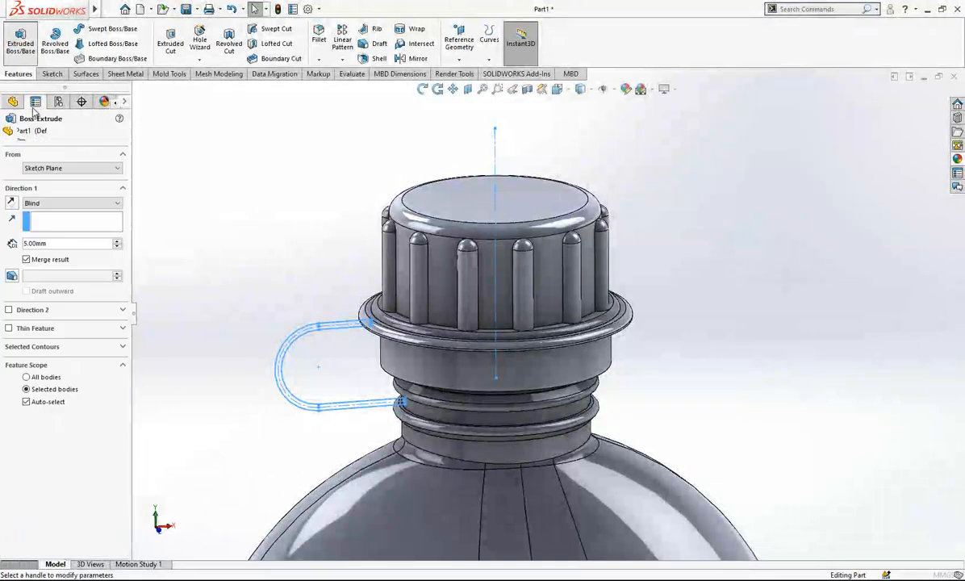
click(50, 256)
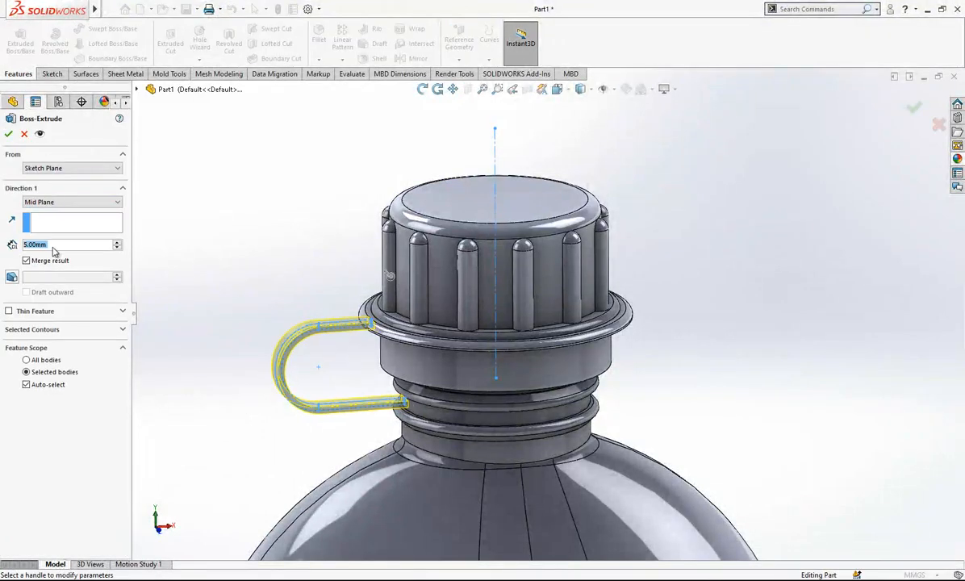
text(10)
key(Return)
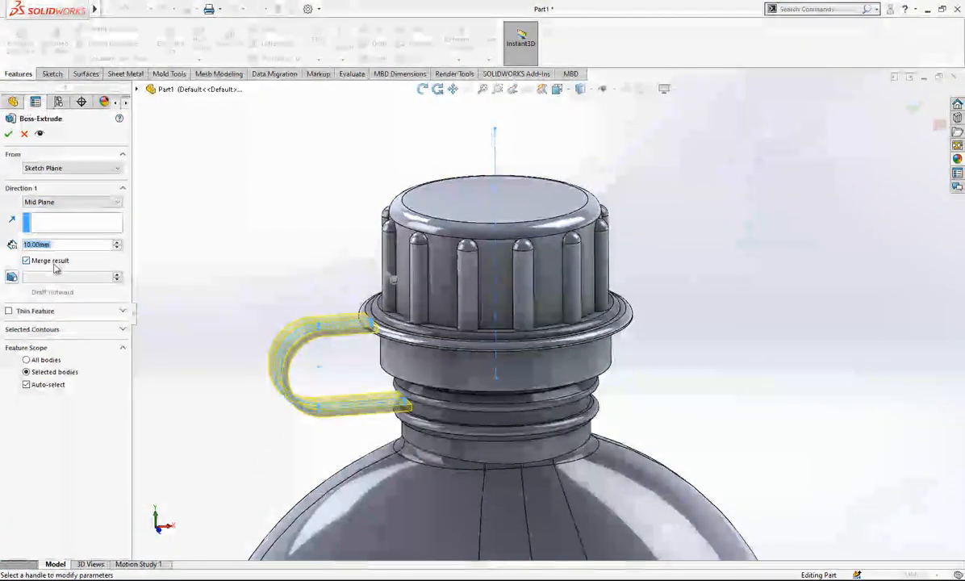
click(53, 386)
click(434, 321)
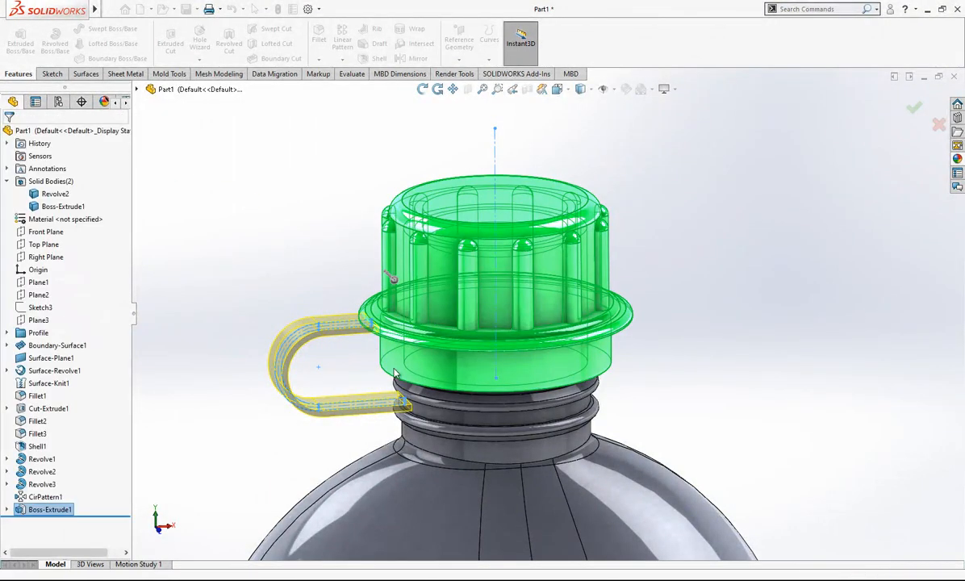
Sketch two circles about 51 mm and 42 mm in diameter around the neck on the upper face of the strap's lower leg.
scroll(480, 367, up, 2)
scroll(480, 367, down, 4)
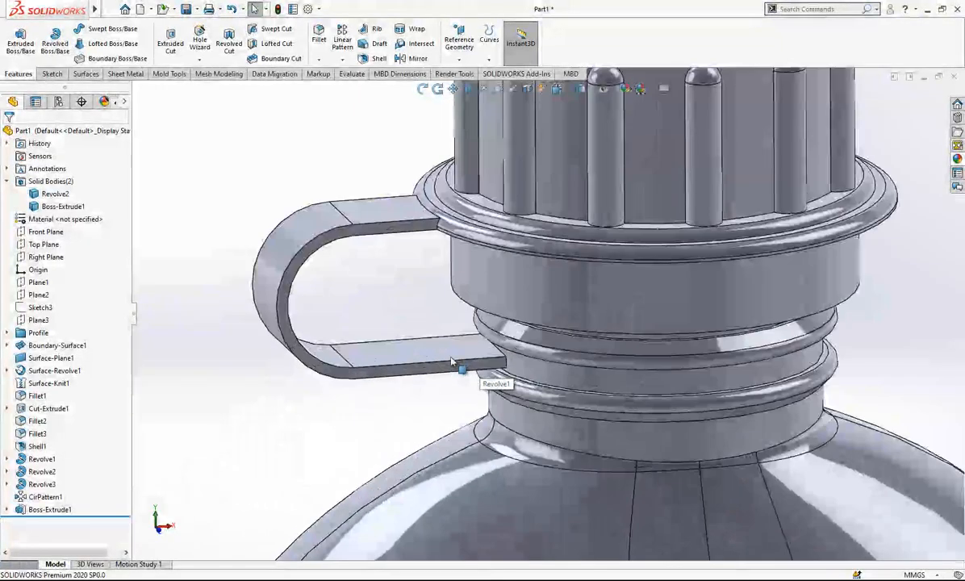
click(440, 344)
click(519, 321)
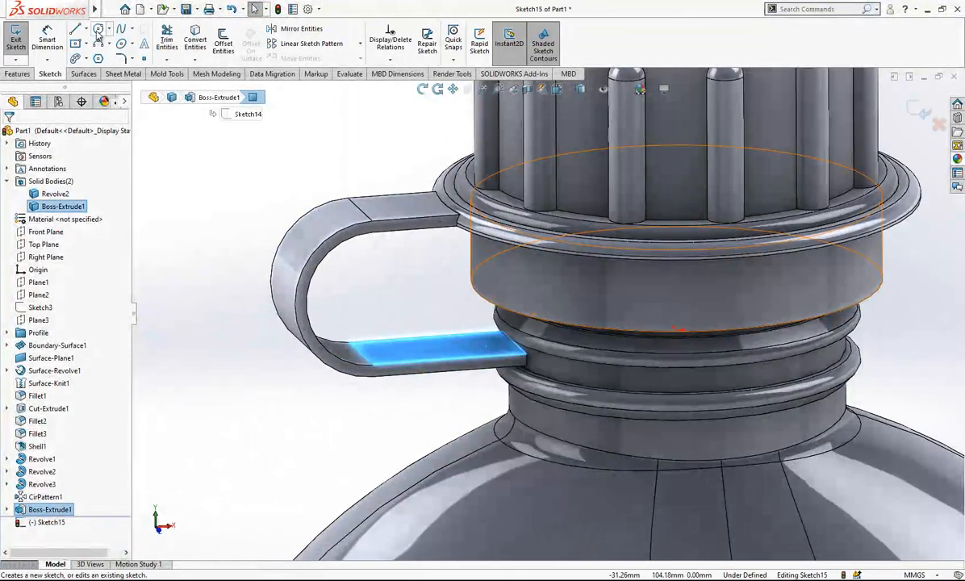
click(99, 31)
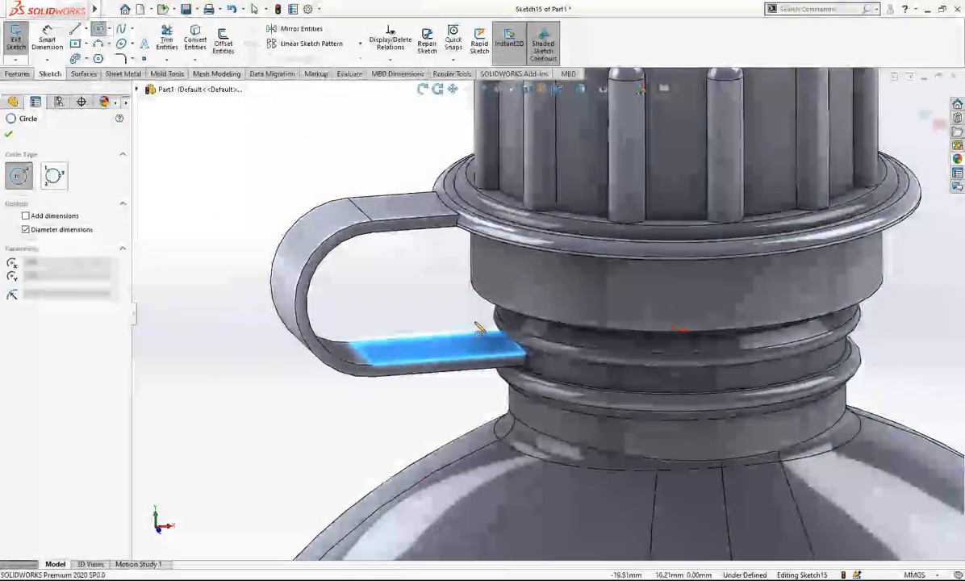
click(680, 332)
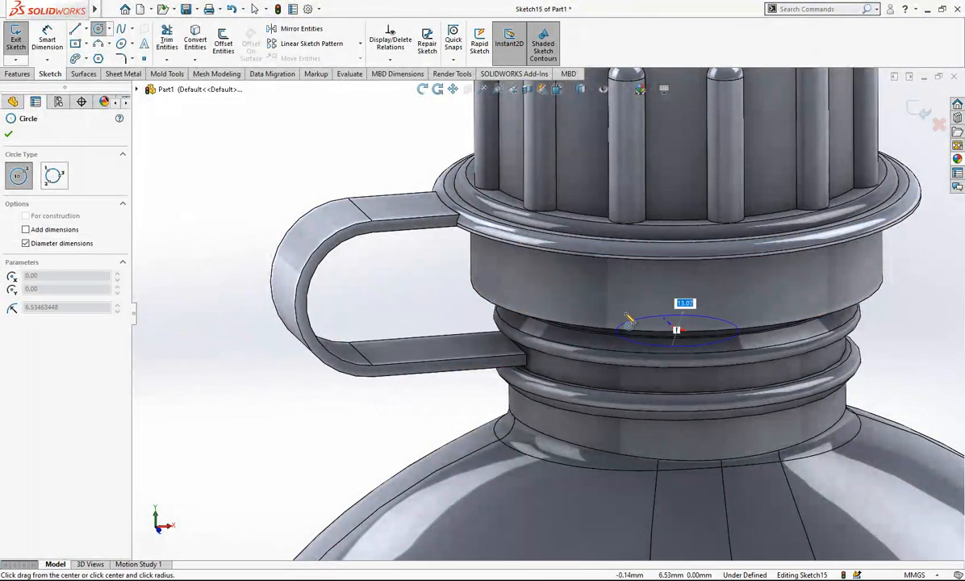
click(444, 346)
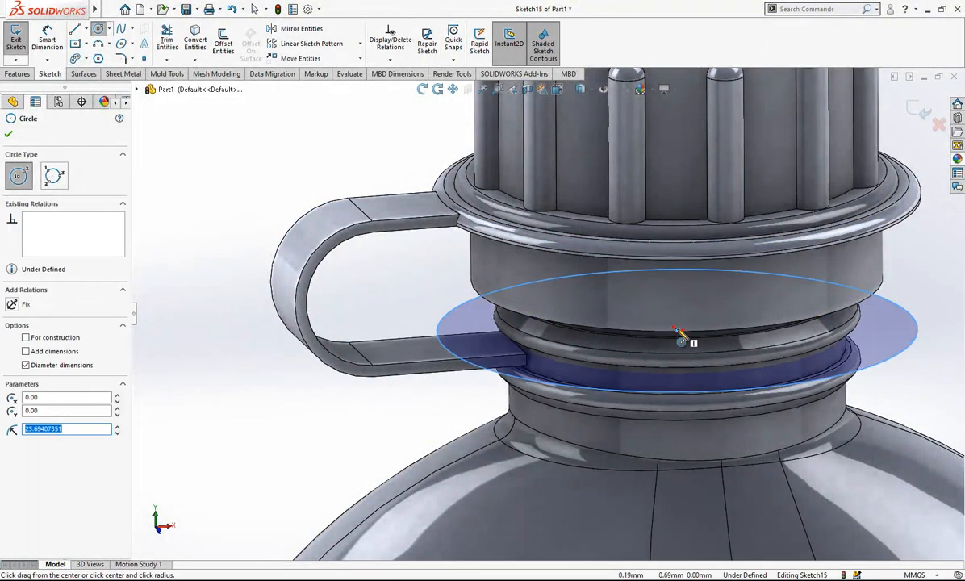
Dimension the outer circle's diameter to 44 mm and the inner circle's diameter to 36 mm.
click(47, 40)
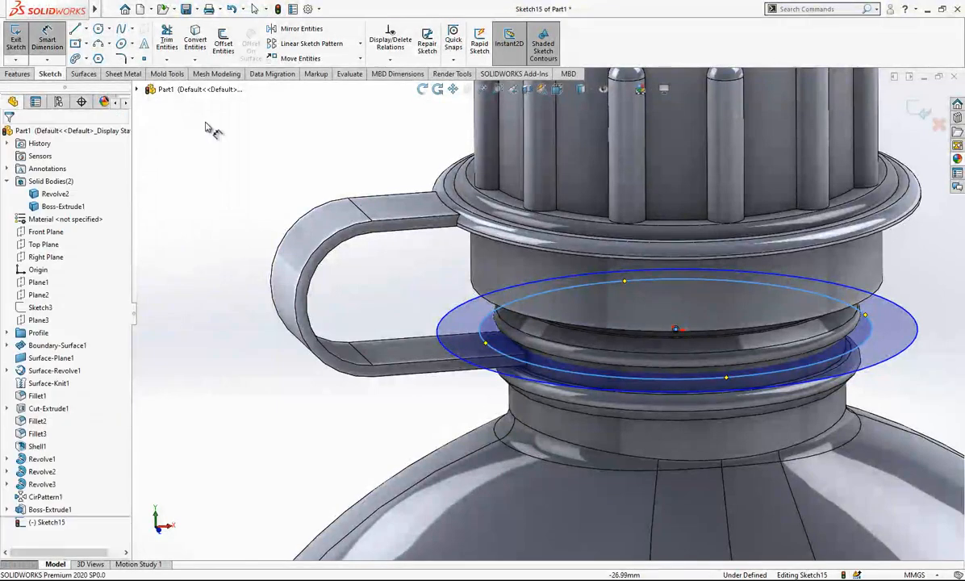
click(442, 318)
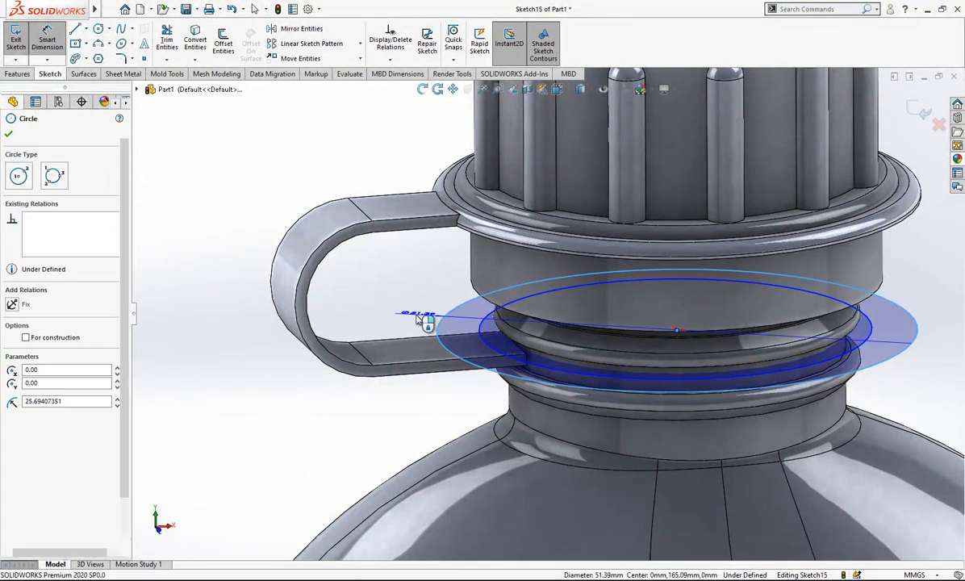
click(403, 320)
text(44)
key(Return)
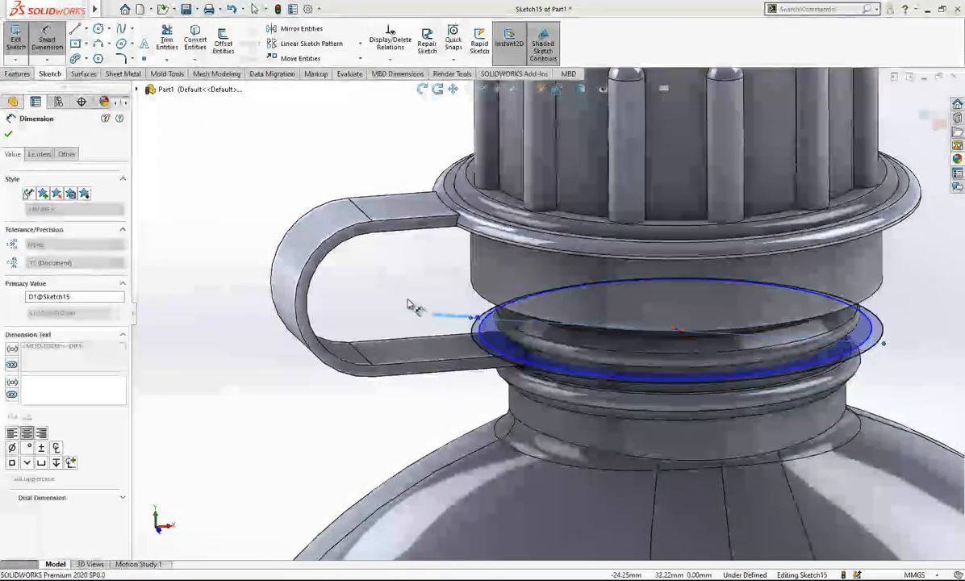
key(Escape)
click(481, 339)
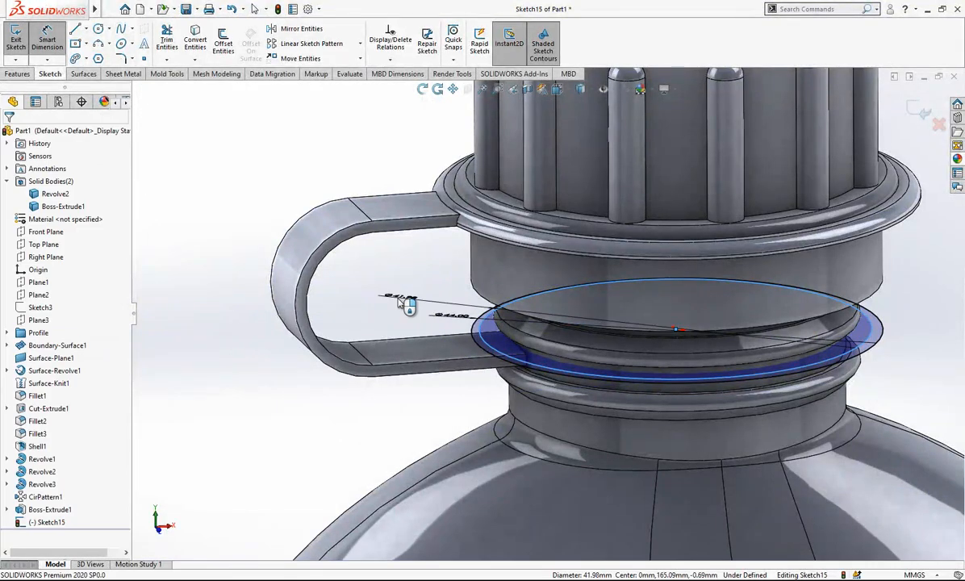
double_click(402, 306)
text(36)
key(Return)
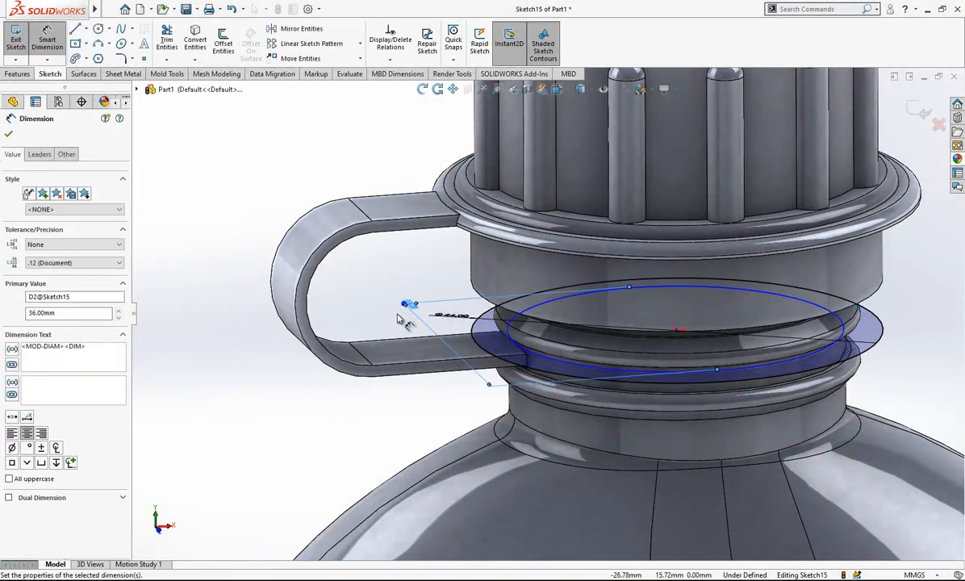
Make the inner circle's center coincident with the sketch origin so both circles are concentric.
middle_drag(604, 357, 625, 399)
scroll(700, 310, down, 4)
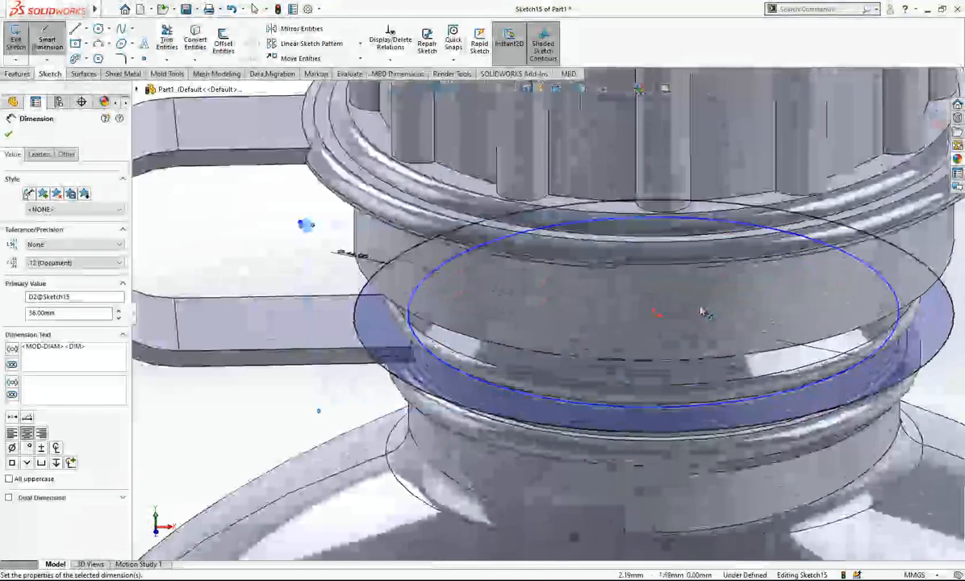
key(Escape)
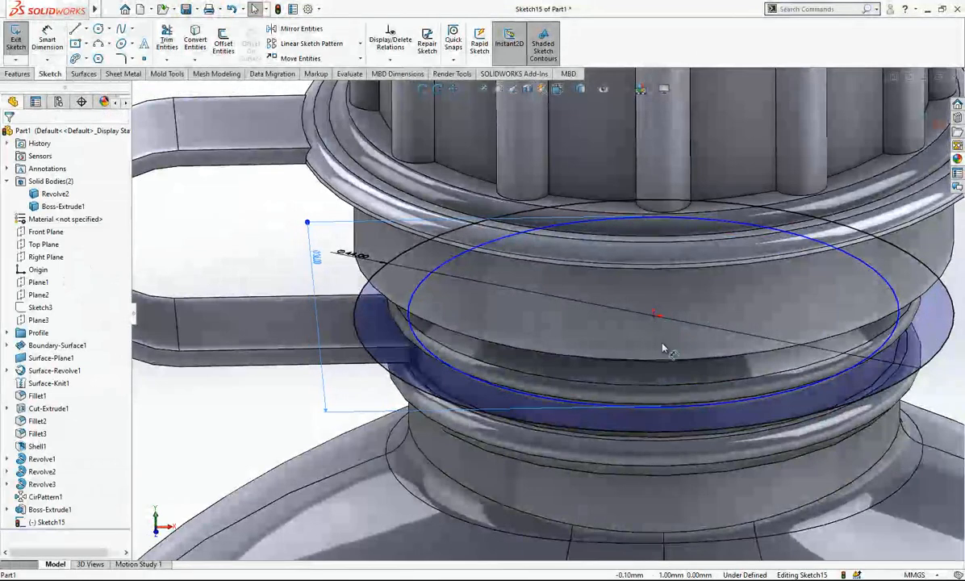
mouse_move(655, 314)
mouse_down()
mouse_move(665, 364)
mouse_move(655, 318)
mouse_up()
Extrude the ring profile up to the underside of the strap's lower leg, merging it with the cap and strap body only.
scroll(692, 330, up, 4)
scroll(691, 330, up, 1)
middle_drag(692, 331, 709, 319)
scroll(710, 318, down, 2)
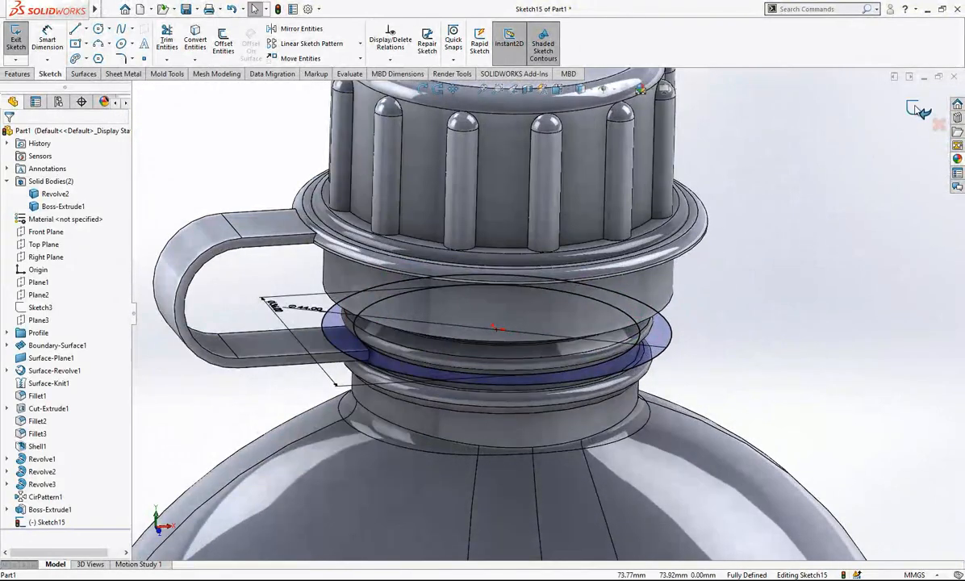
click(18, 38)
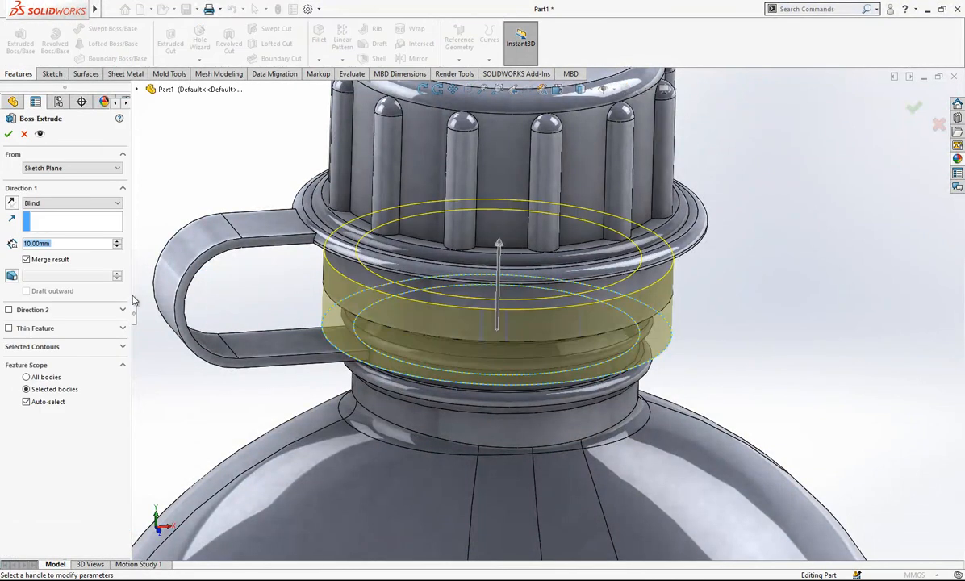
click(60, 205)
click(60, 244)
scroll(326, 350, up, 1)
mouse_move(326, 350)
middle_down()
mouse_move(316, 322)
mouse_move(319, 340)
middle_up()
click(347, 363)
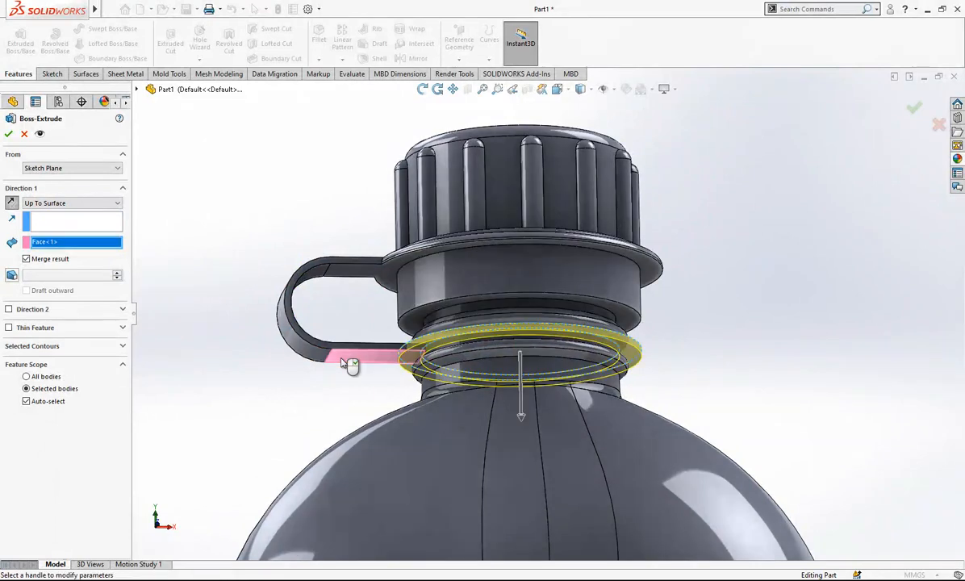
click(45, 403)
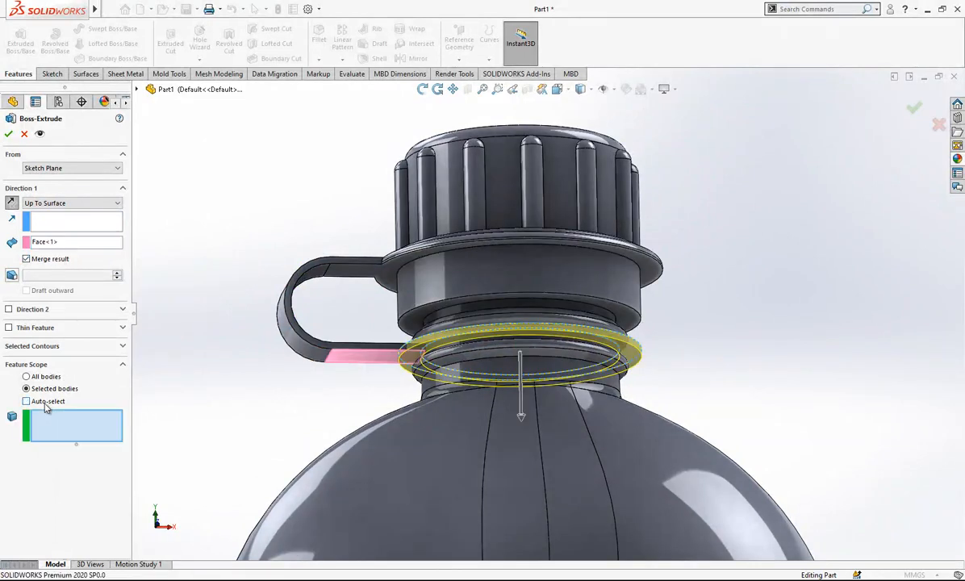
click(473, 224)
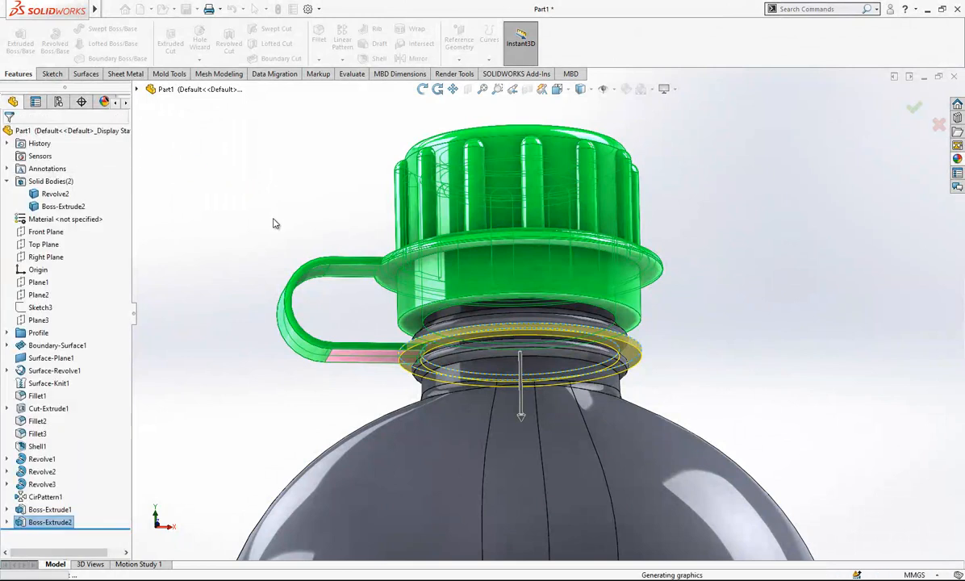
Fillet the two corner edges where the strap's lower leg meets the neck ring with a 5 mm radius.
scroll(488, 284, up, 1)
mouse_move(489, 283)
middle_down()
mouse_move(523, 342)
mouse_move(488, 296)
middle_up()
scroll(488, 295, down, 2)
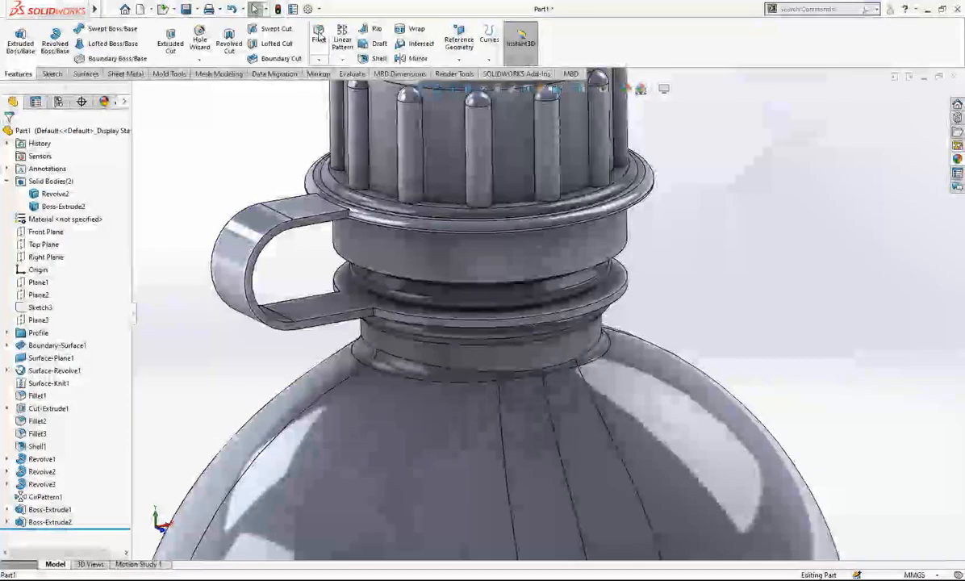
scroll(379, 316, down, 1)
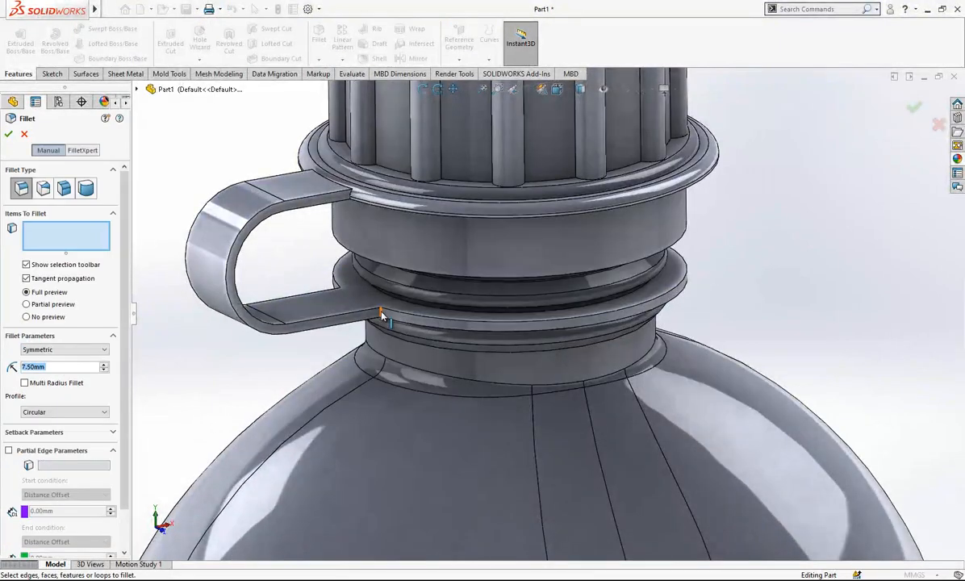
click(383, 315)
scroll(383, 315, up, 1)
middle_drag(383, 315, 518, 364)
scroll(405, 323, down, 4)
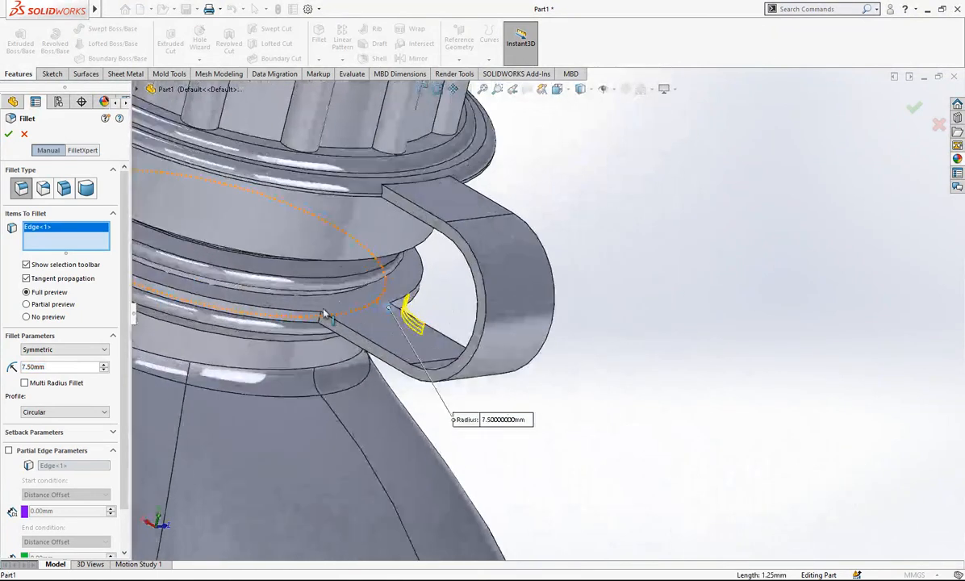
click(321, 323)
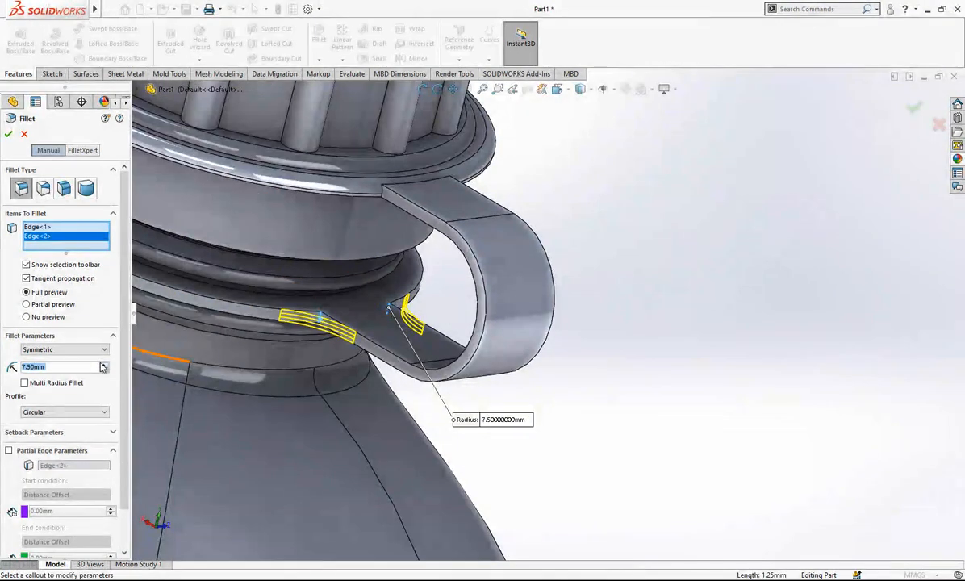
key(Return)
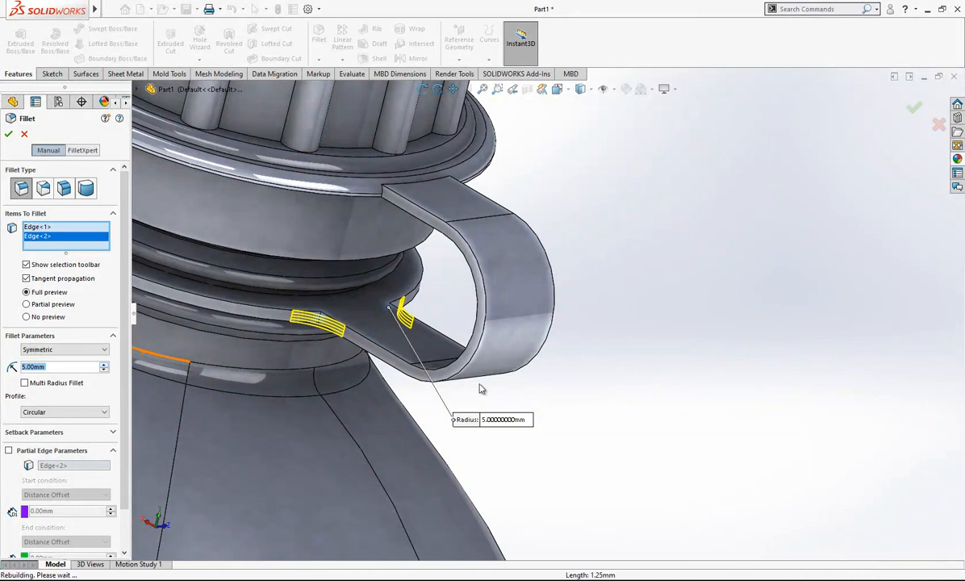
key(Return)
scroll(532, 392, up, 10)
middle_drag(548, 393, 382, 401)
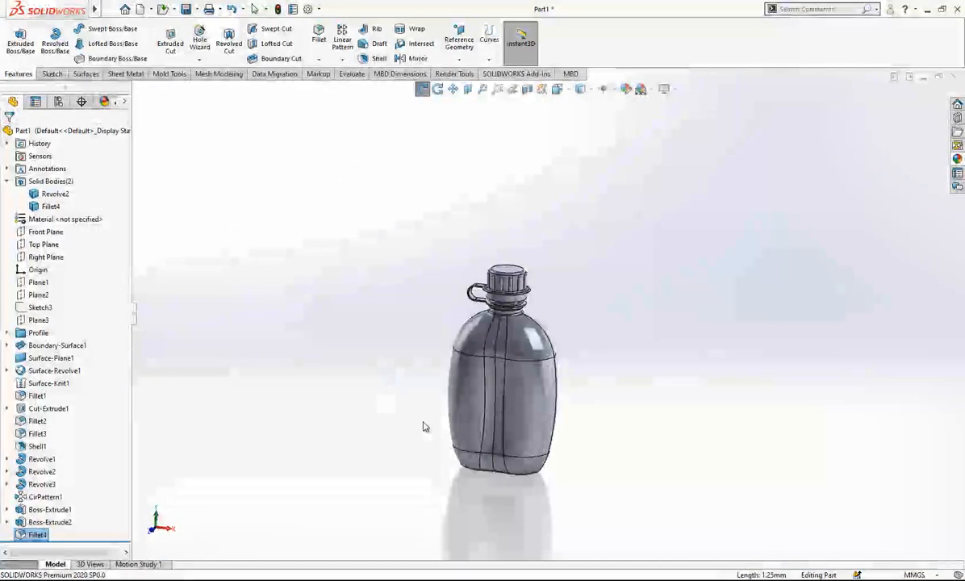
scroll(473, 343, down, 3)
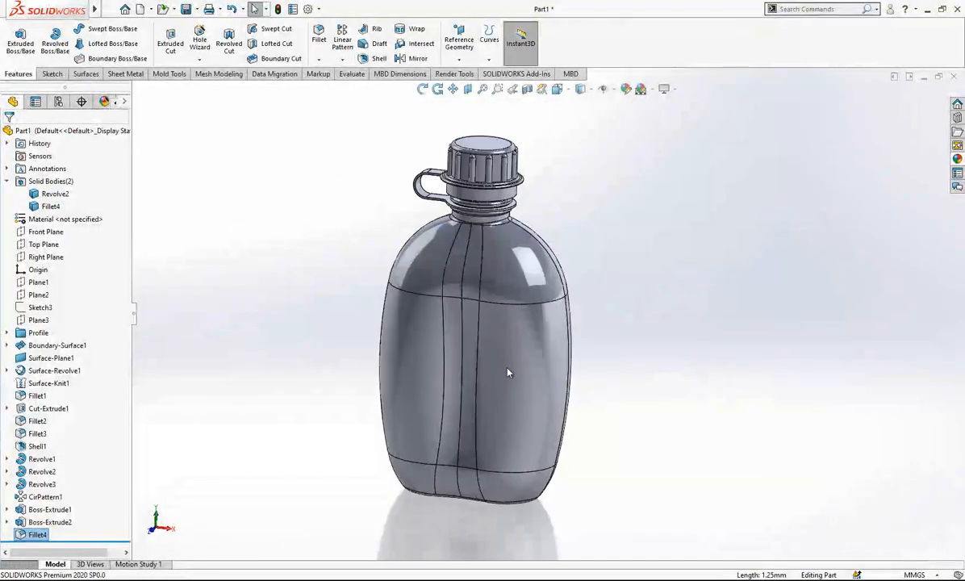
click(7, 181)
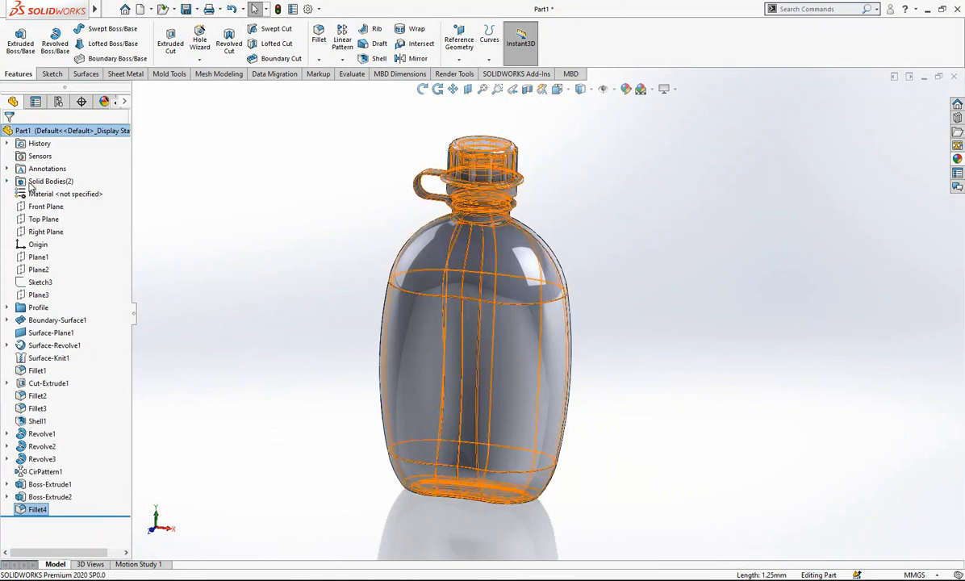
right_click(430, 253)
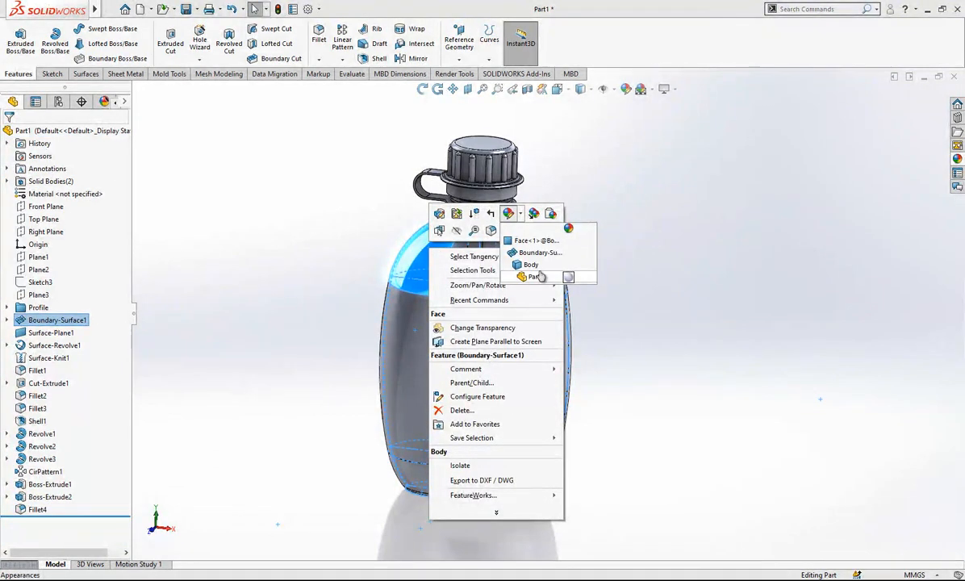
click(537, 276)
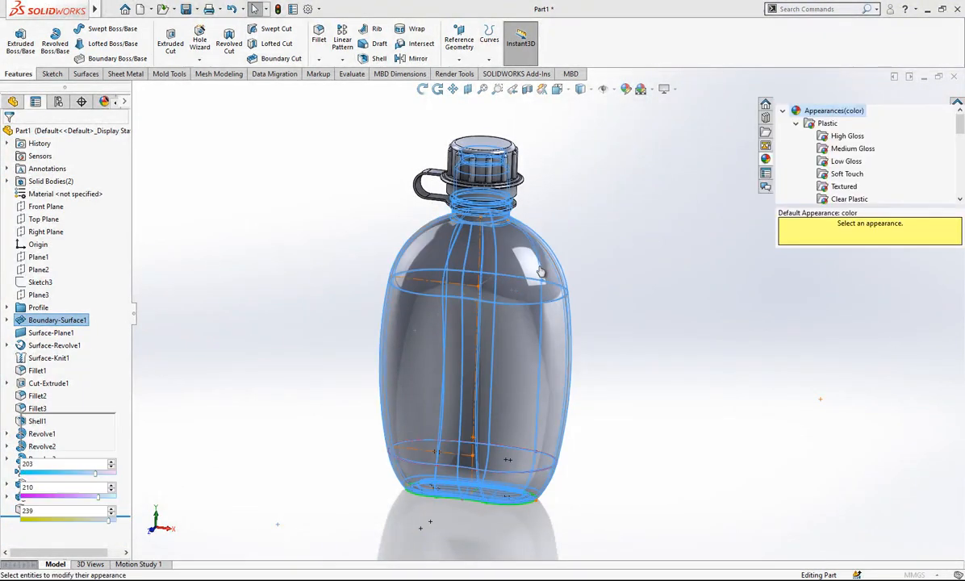
drag(61, 401, 55, 433)
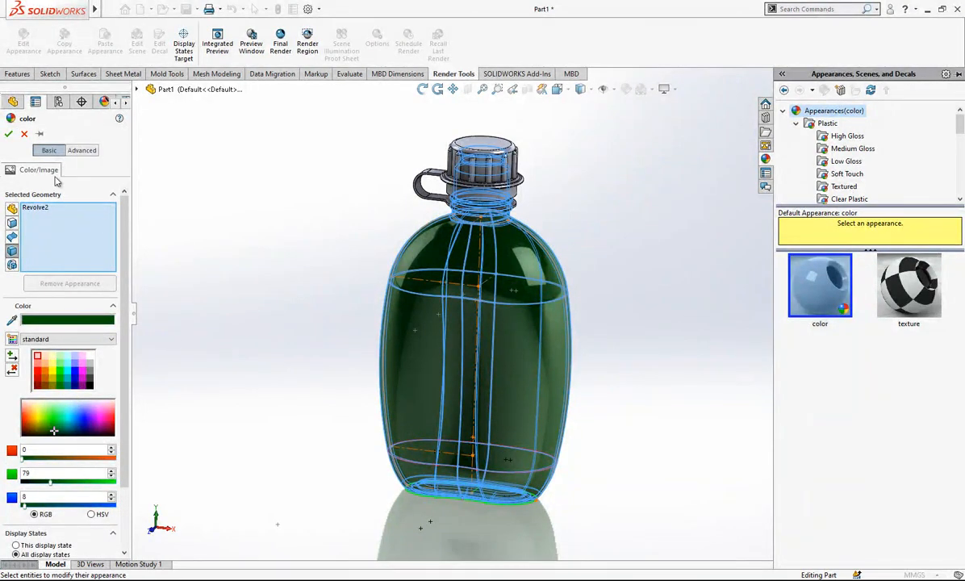
click(24, 134)
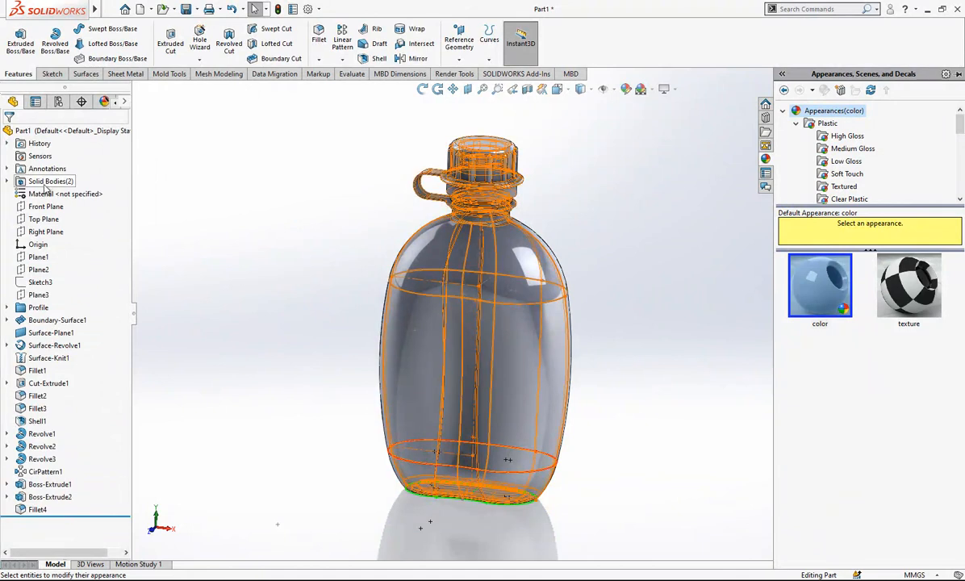
Color the whole part dark green with RGB 0, 103, 72.
right_click(416, 250)
click(506, 220)
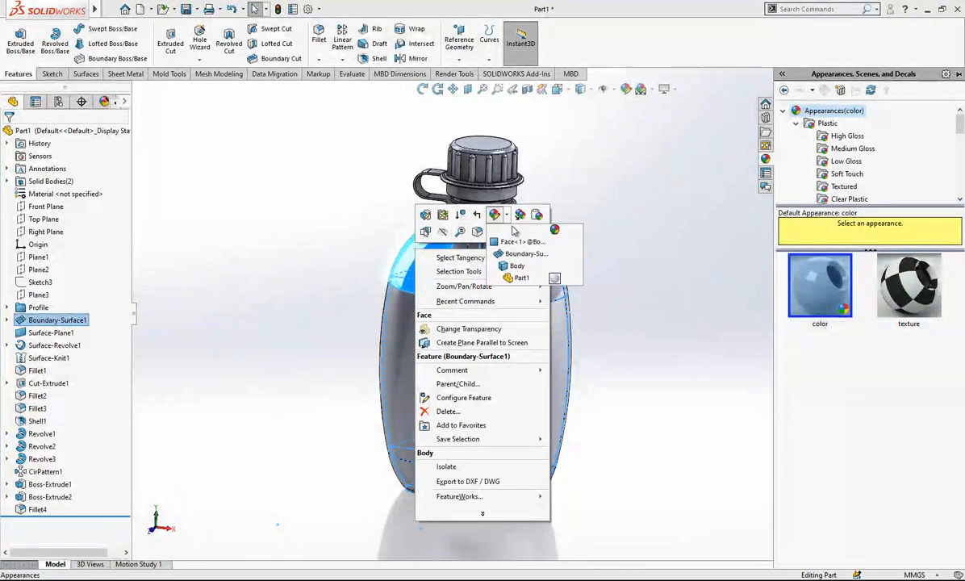
click(536, 280)
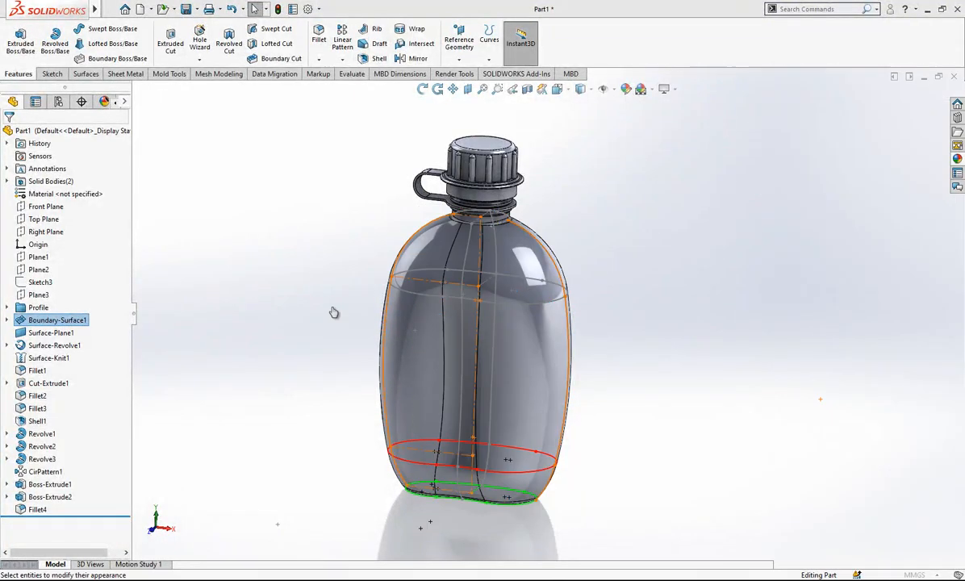
click(58, 433)
click(54, 434)
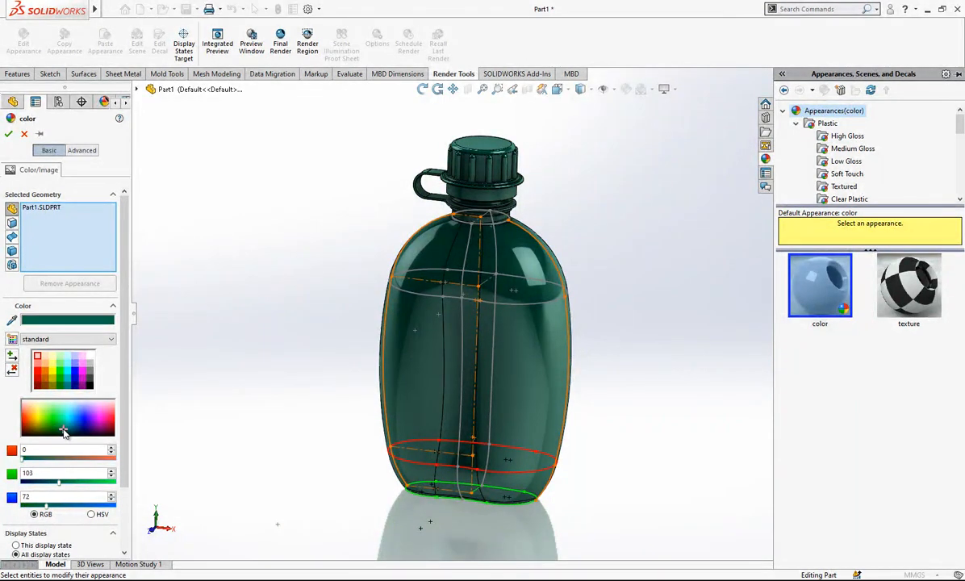
click(7, 134)
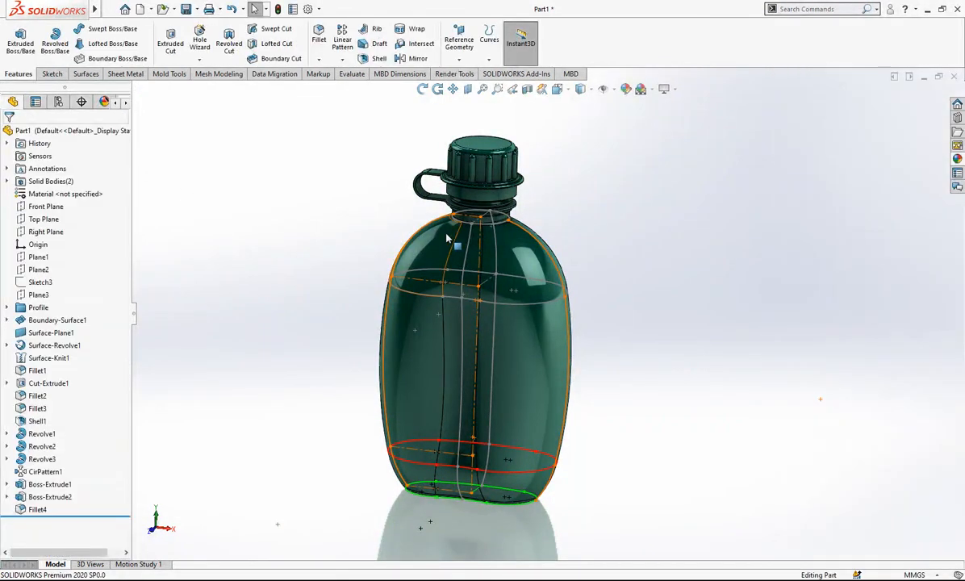
Hide the profile and guide sketches still displayed on the bottle body.
click(466, 248)
click(468, 247)
click(521, 210)
mouse_move(559, 284)
middle_down()
mouse_move(475, 296)
mouse_move(437, 279)
mouse_move(459, 258)
middle_up()
click(462, 238)
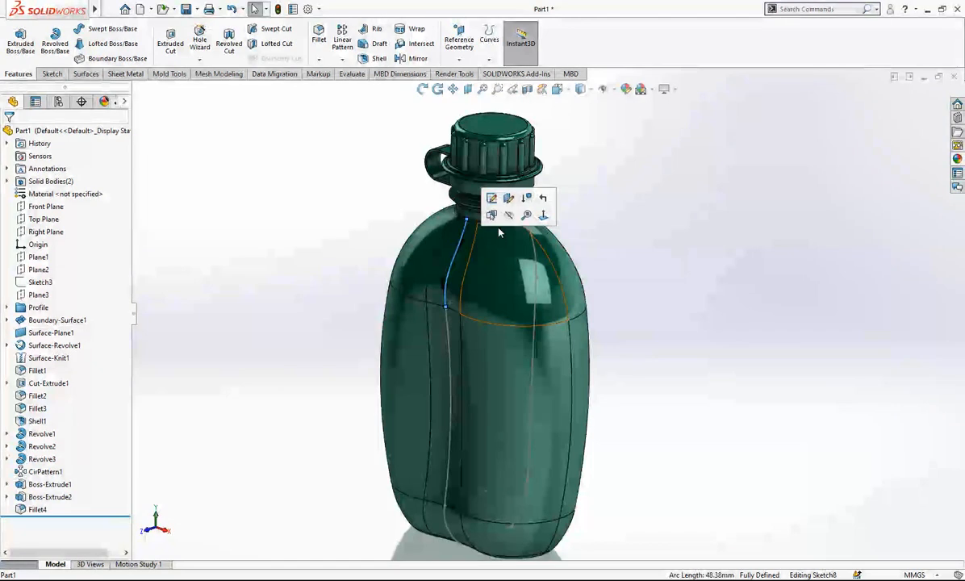
middle_drag(600, 303, 318, 349)
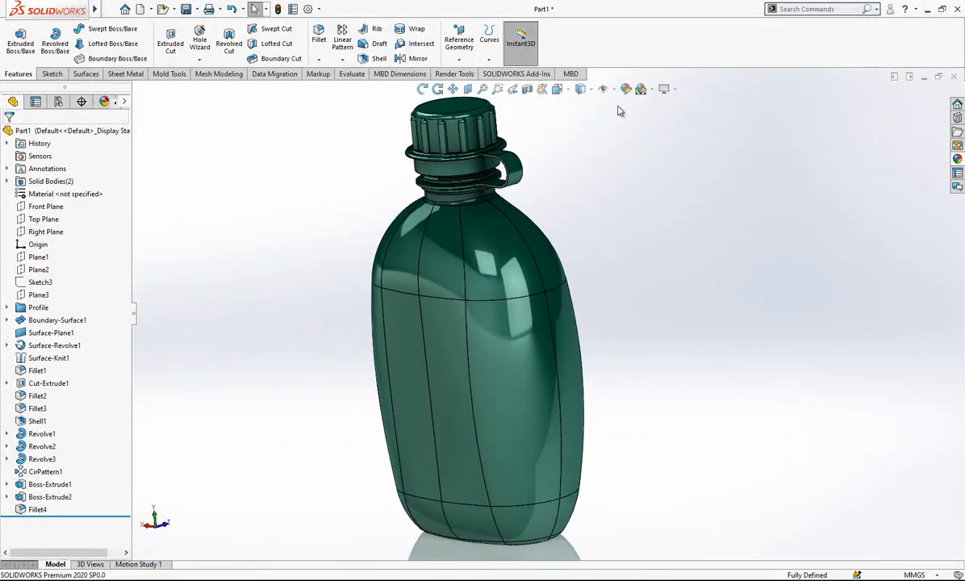
Change the bottle's display style to shaded without edges.
click(592, 90)
click(586, 128)
Examine the finished bottle from several angles, including the cap, retaining strap and neck rings up close.
scroll(518, 288, up, 2)
mouse_move(519, 288)
middle_down()
mouse_move(597, 202)
mouse_move(767, 211)
middle_up()
scroll(557, 219, down, 3)
scroll(452, 250, up, 2)
mouse_move(480, 235)
middle_down()
mouse_move(511, 204)
mouse_move(459, 232)
mouse_move(459, 213)
mouse_move(468, 250)
middle_up()
scroll(484, 307, up, 1)
middle_drag(484, 306, 513, 410)
scroll(515, 282, down, 3)
scroll(484, 155, down, 3)
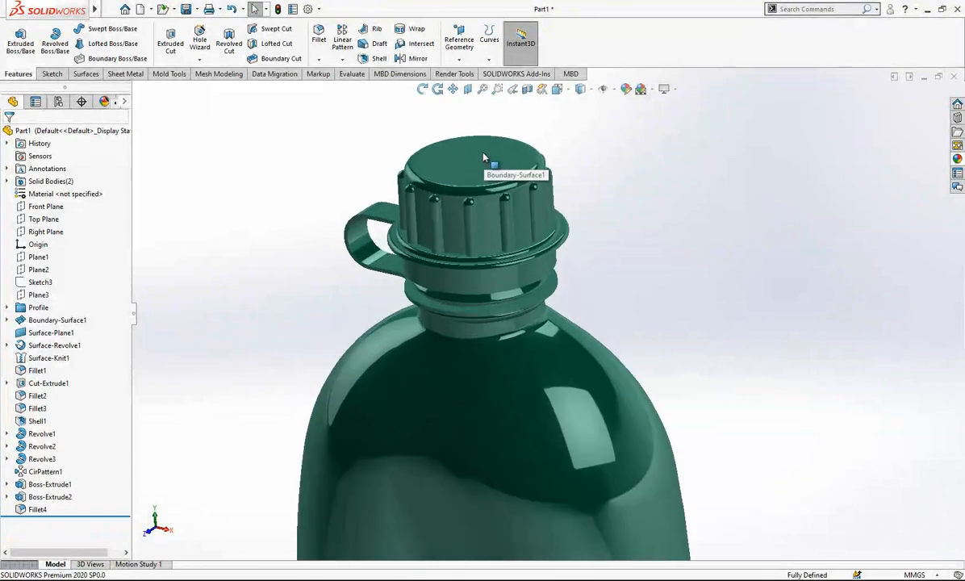
scroll(505, 297, up, 2)
scroll(445, 250, down, 3)
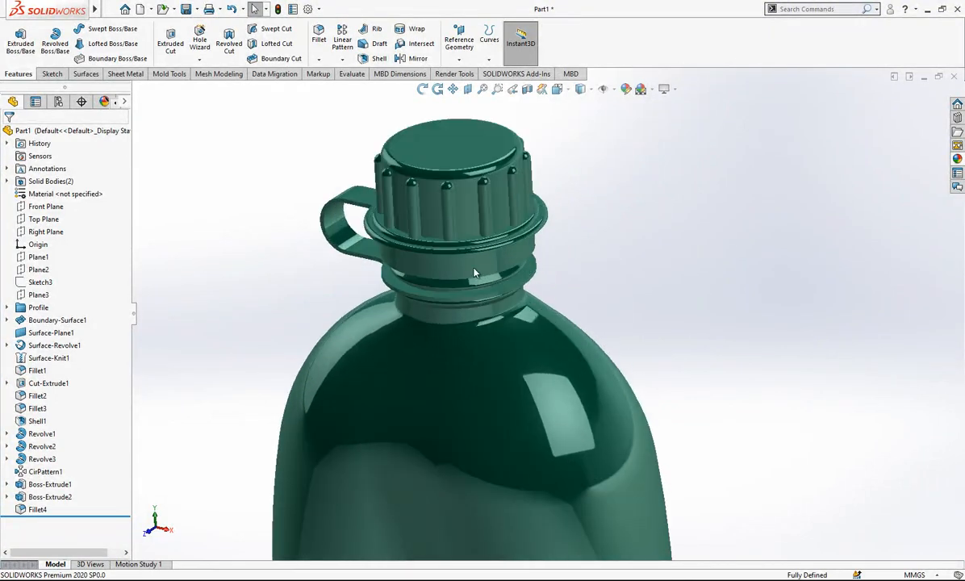
click(199, 60)
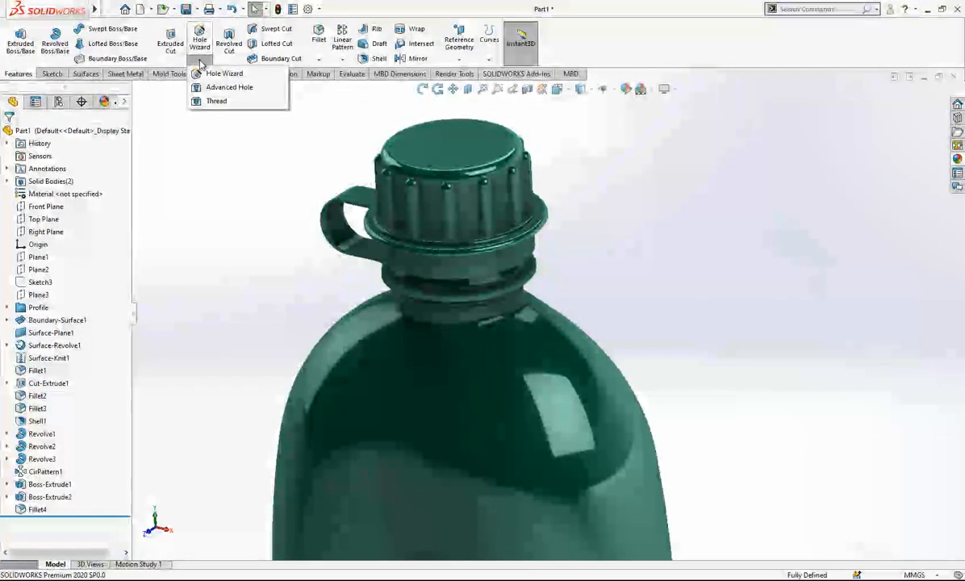
click(216, 101)
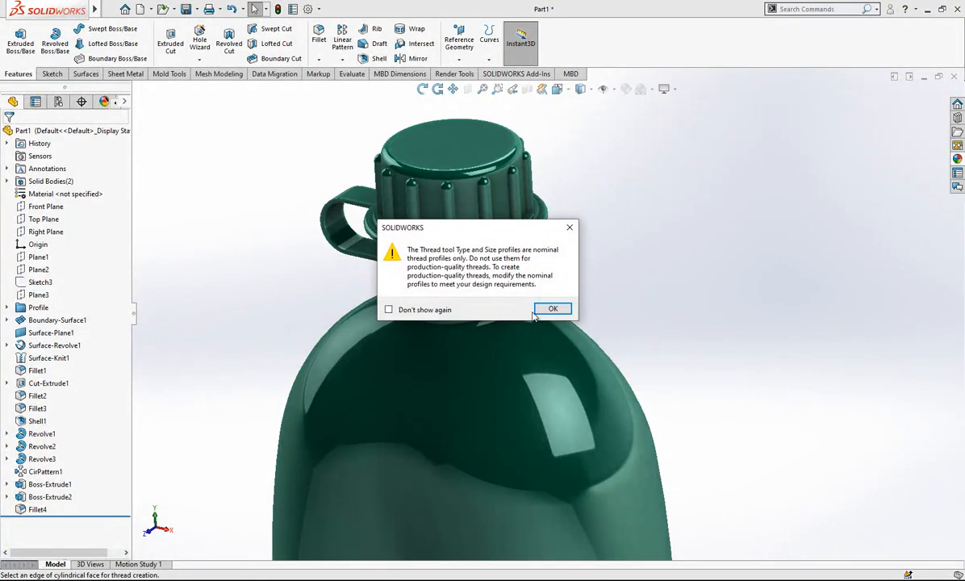
click(550, 309)
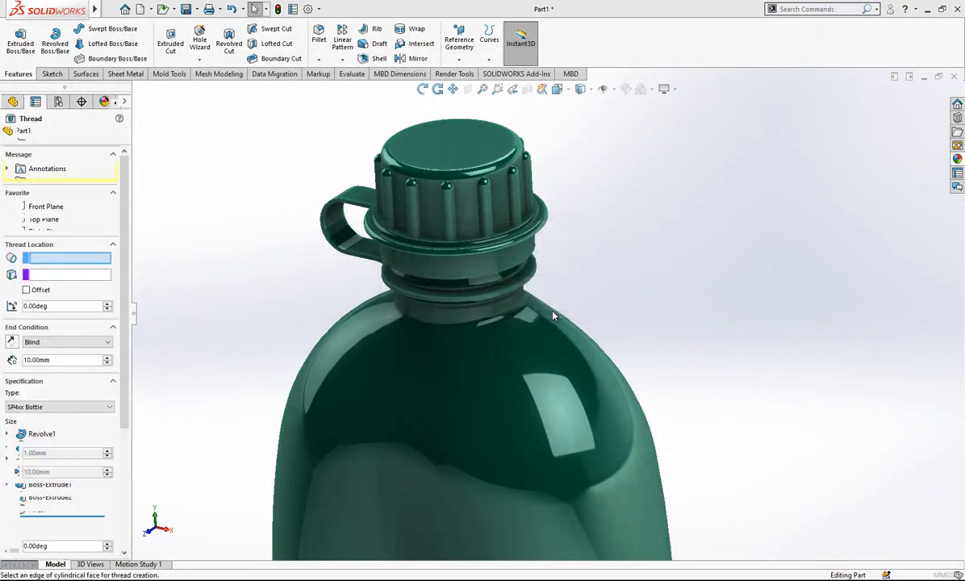
click(52, 407)
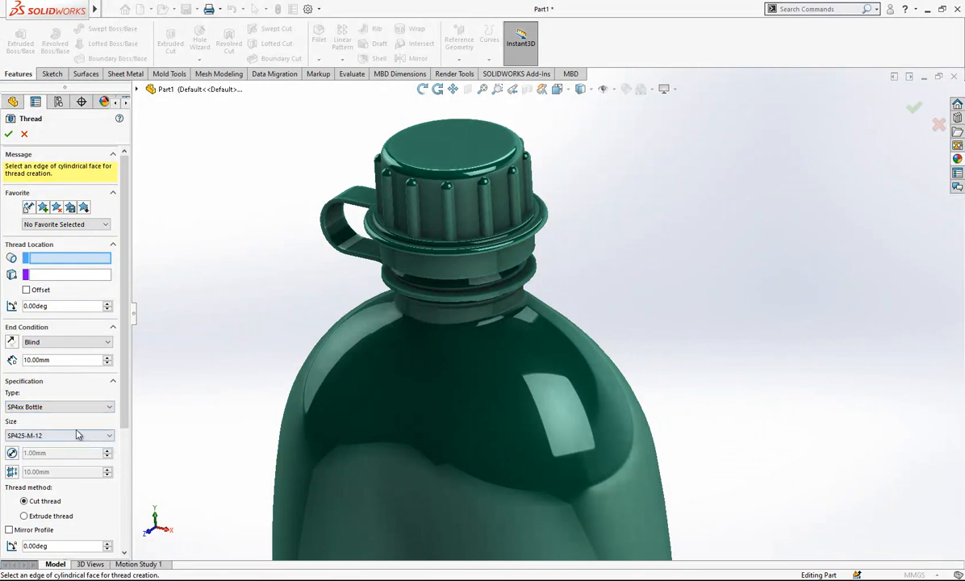
middle_drag(458, 313, 460, 248)
scroll(431, 274, down, 3)
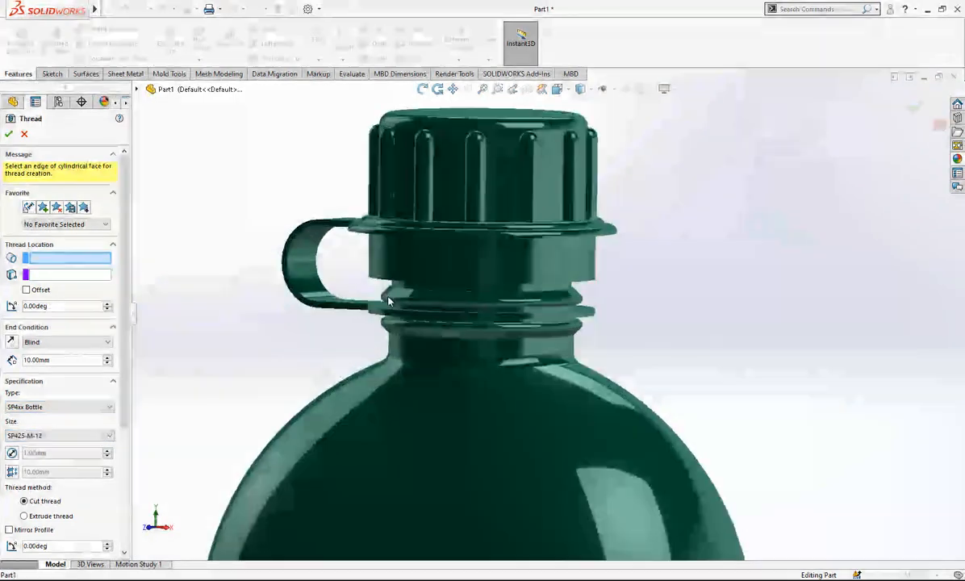
click(420, 300)
scroll(692, 292, up, 7)
middle_drag(695, 291, 654, 363)
scroll(573, 440, down, 3)
scroll(567, 420, up, 5)
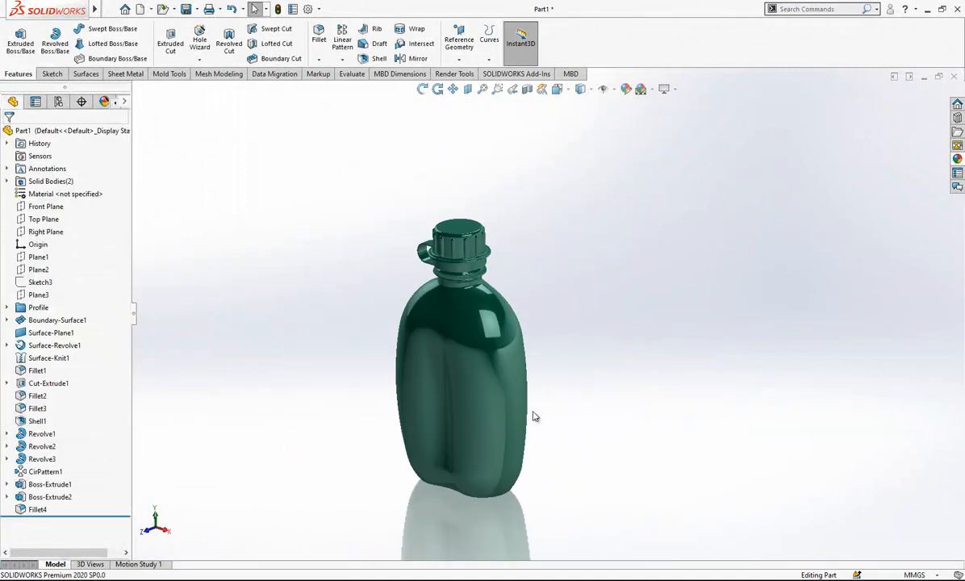